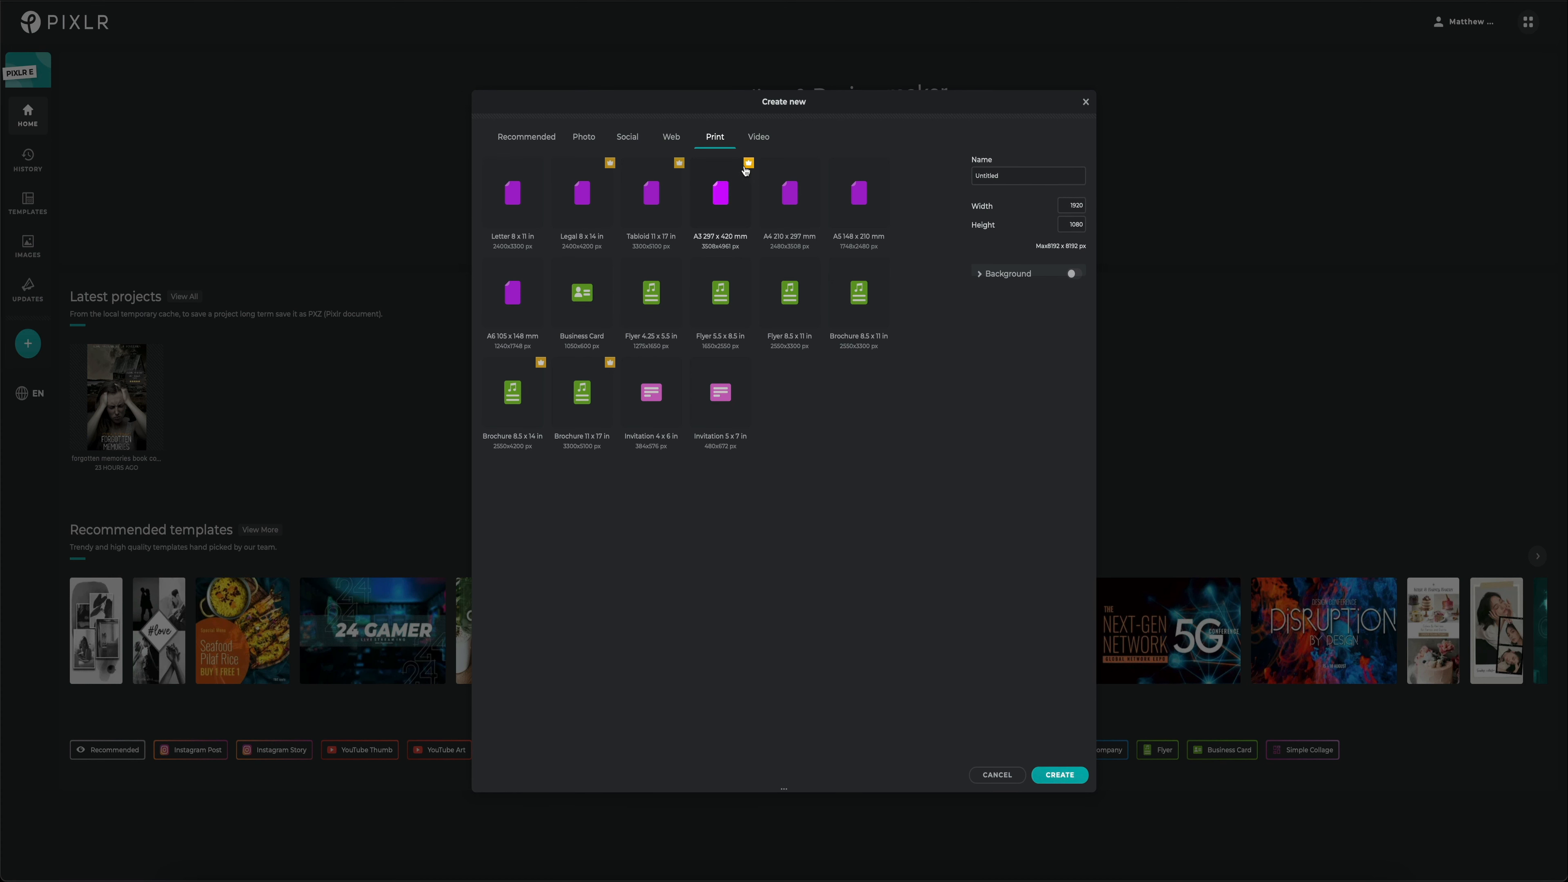
Choose the Instagram Square social preset for the new document and name it ALBUM COVER.
click(627, 138)
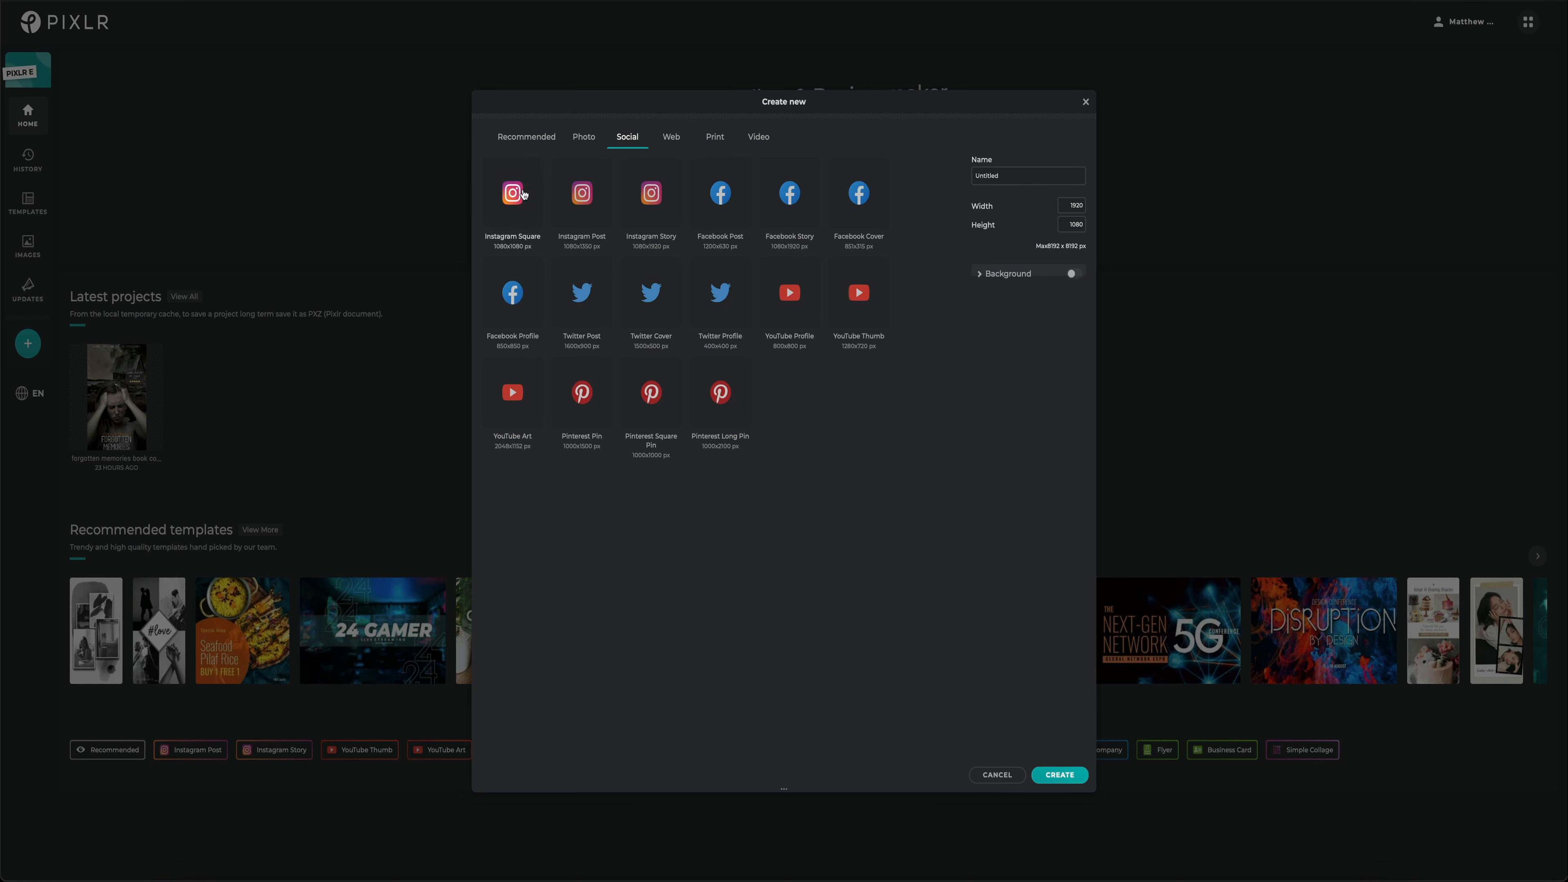
click(506, 203)
click(996, 177)
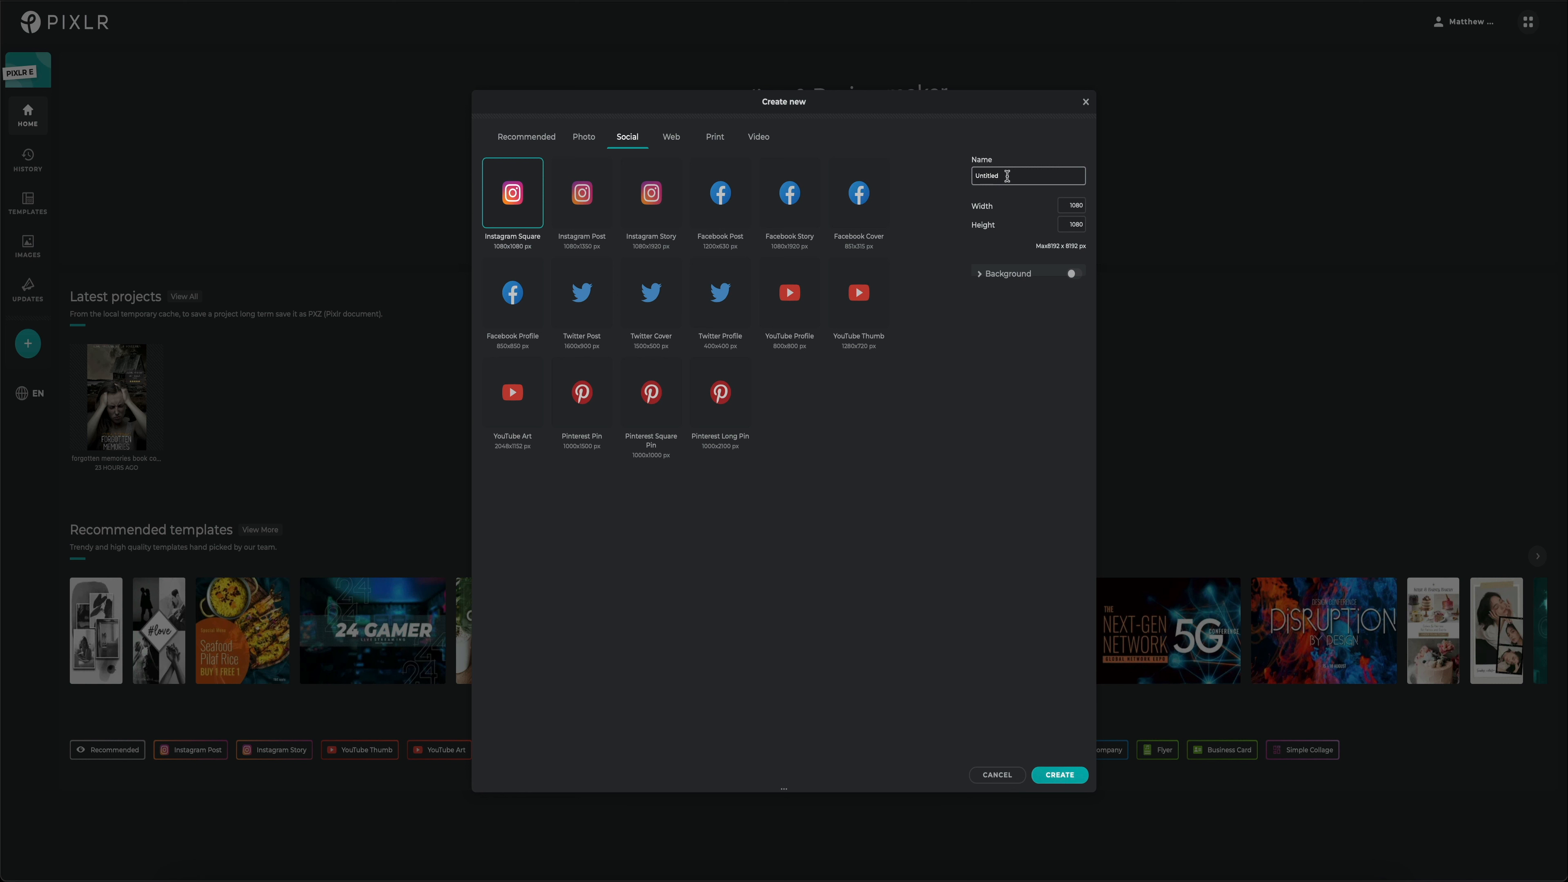
drag(1007, 177, 975, 175)
text(ALBUM COVER)
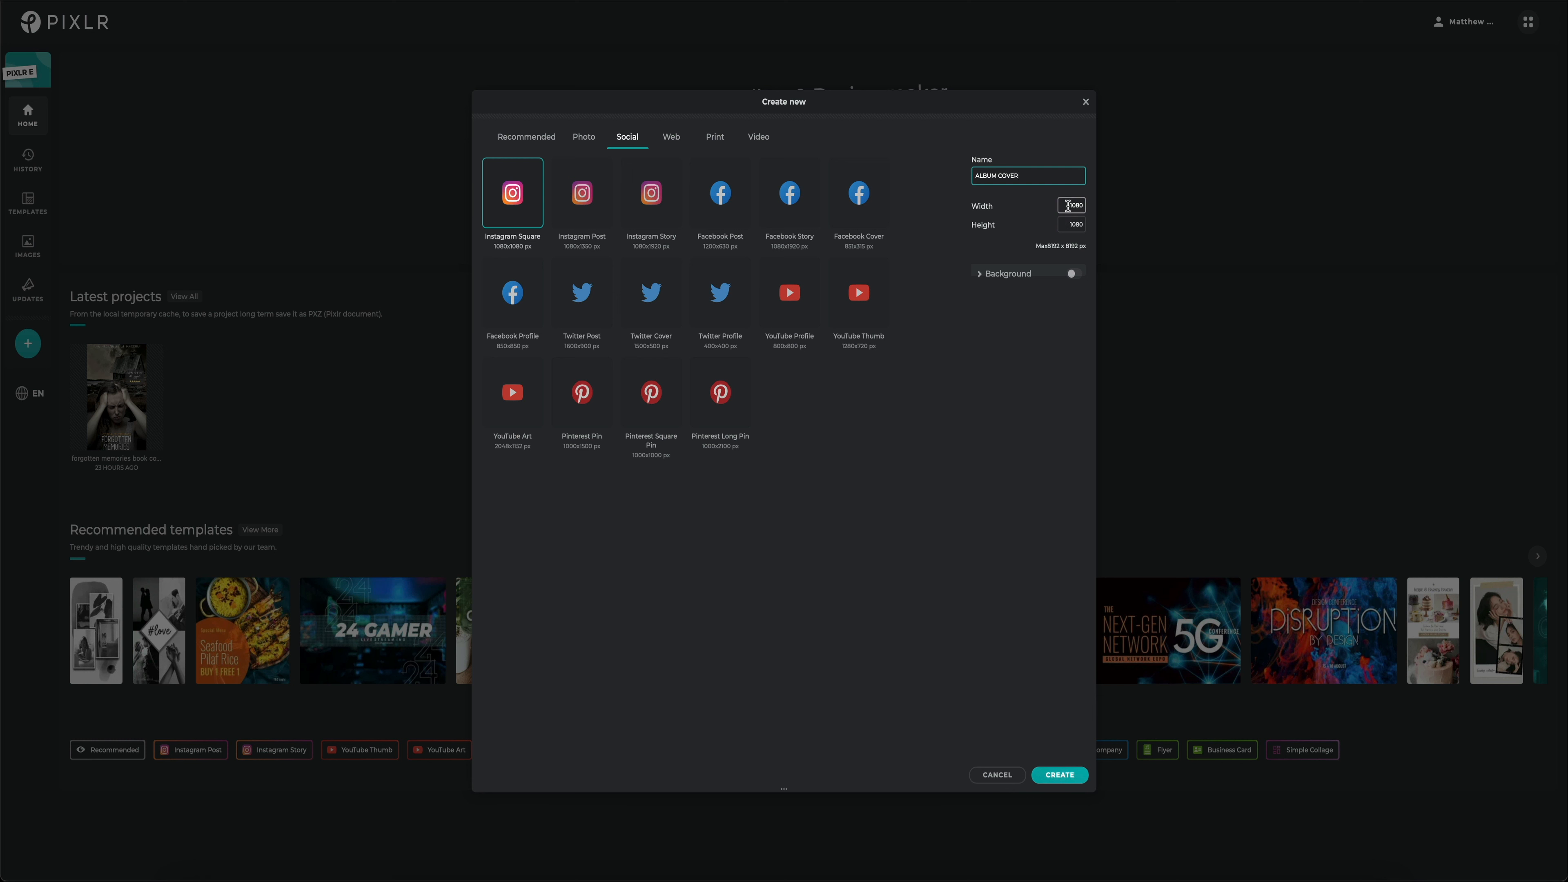
Enable a white background for the new document and create it.
click(980, 275)
click(1074, 274)
click(1074, 274)
click(983, 295)
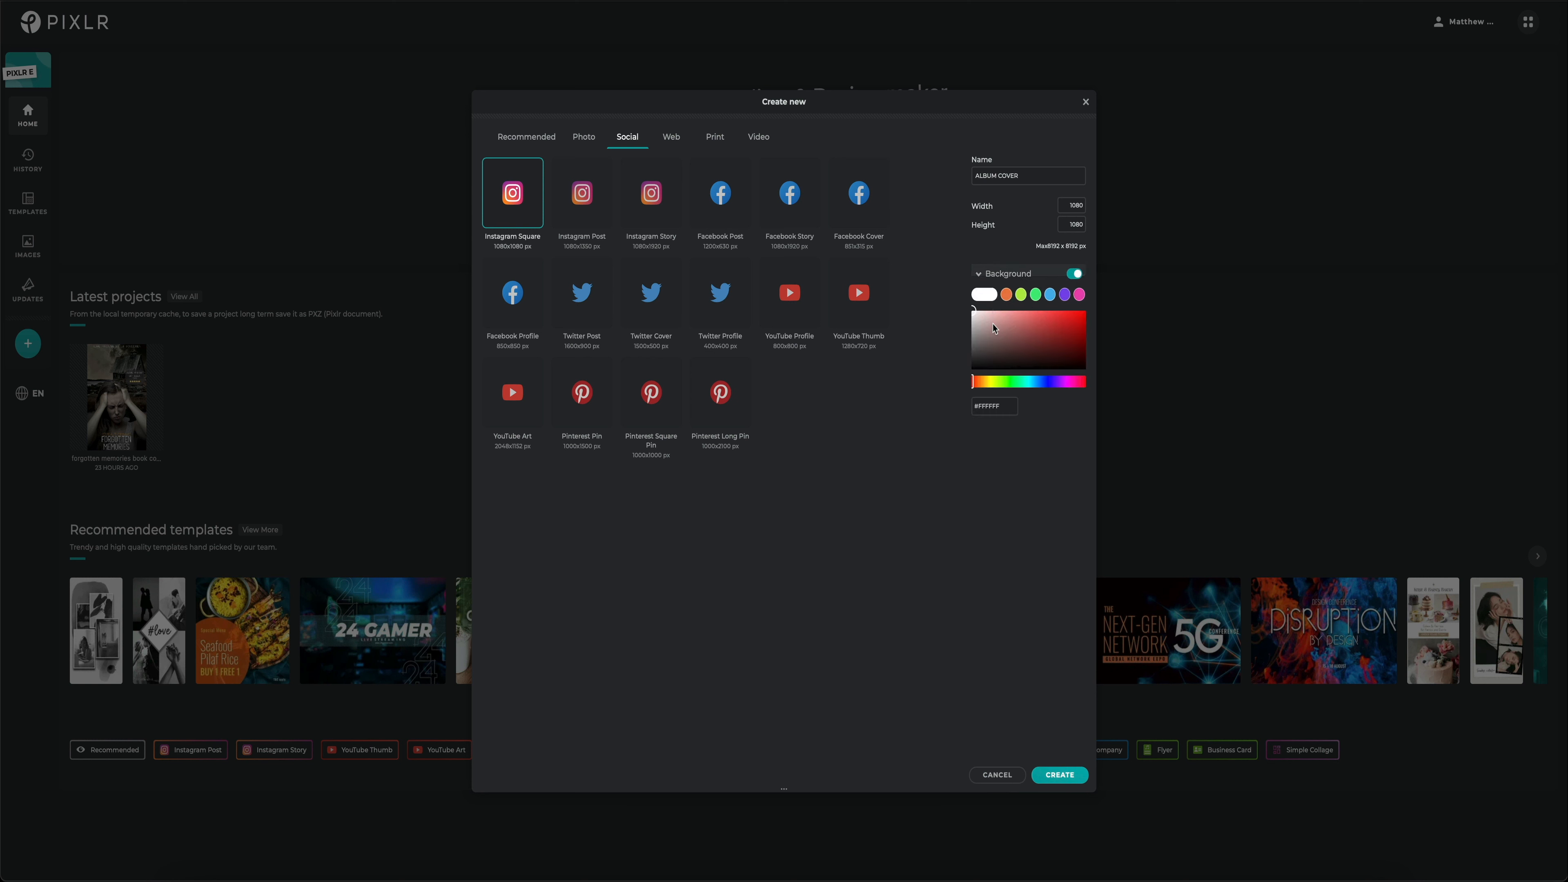
click(1074, 275)
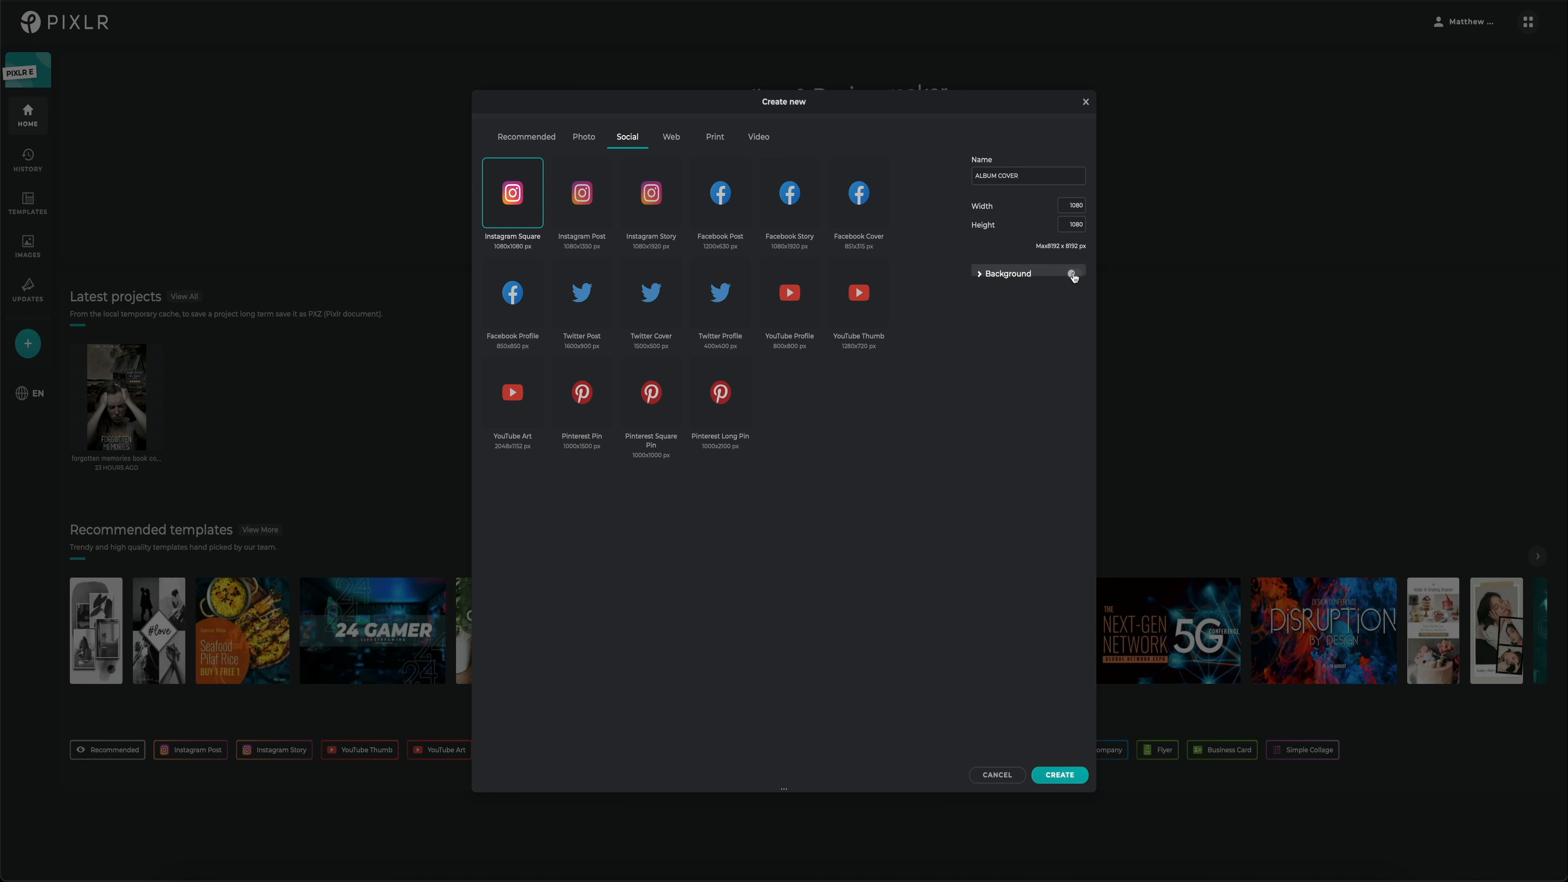
click(1074, 275)
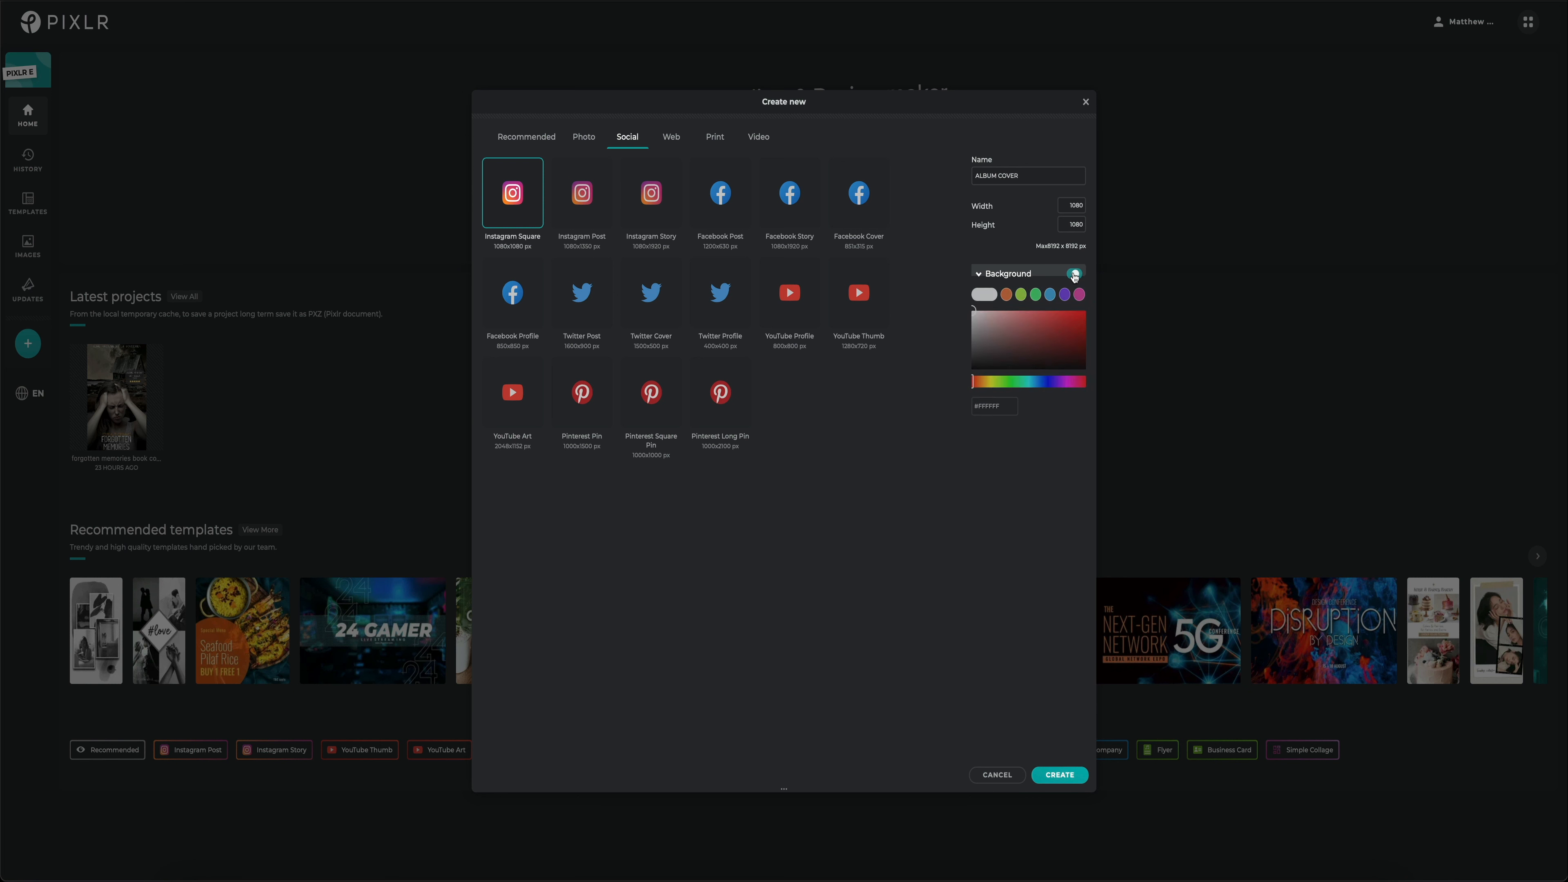
click(982, 296)
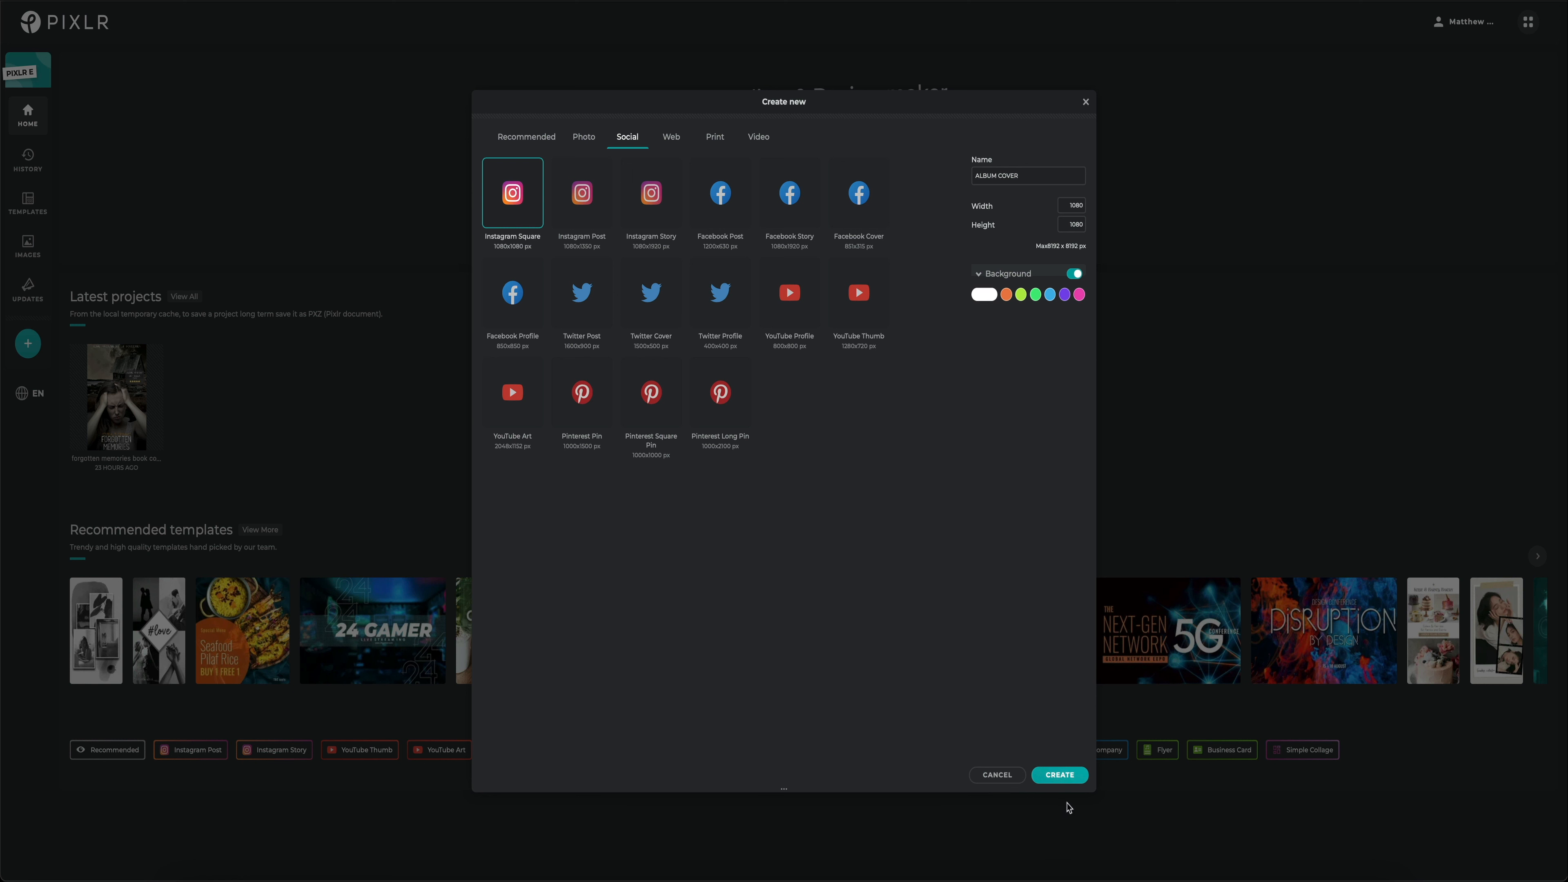
click(1061, 776)
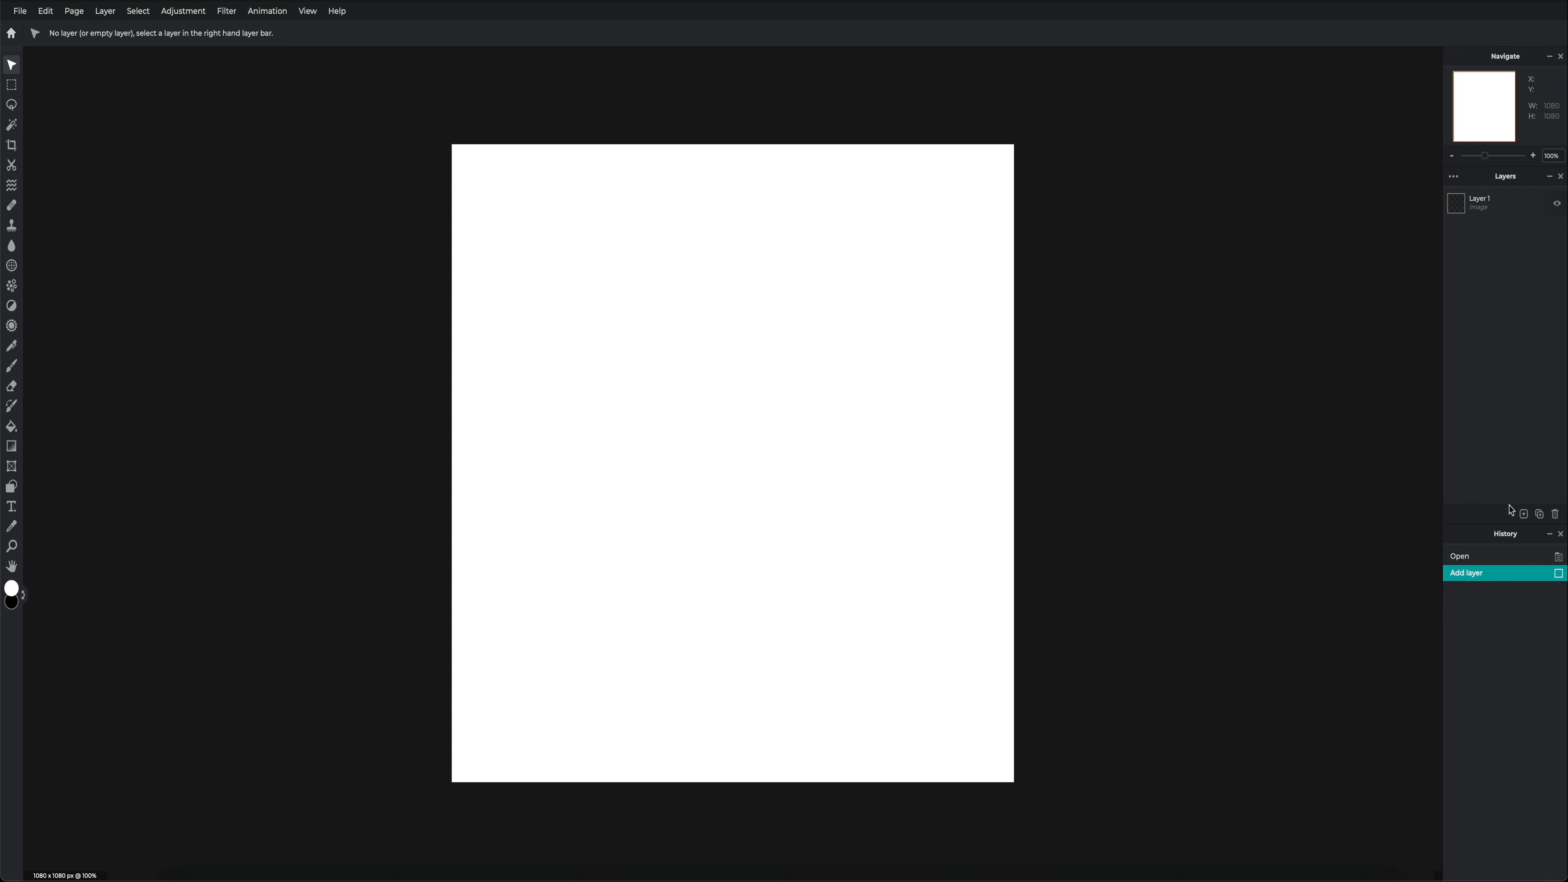
Add the straw-field-hair-nature JPEG from the animation pixlr folder as a new image layer.
click(1524, 515)
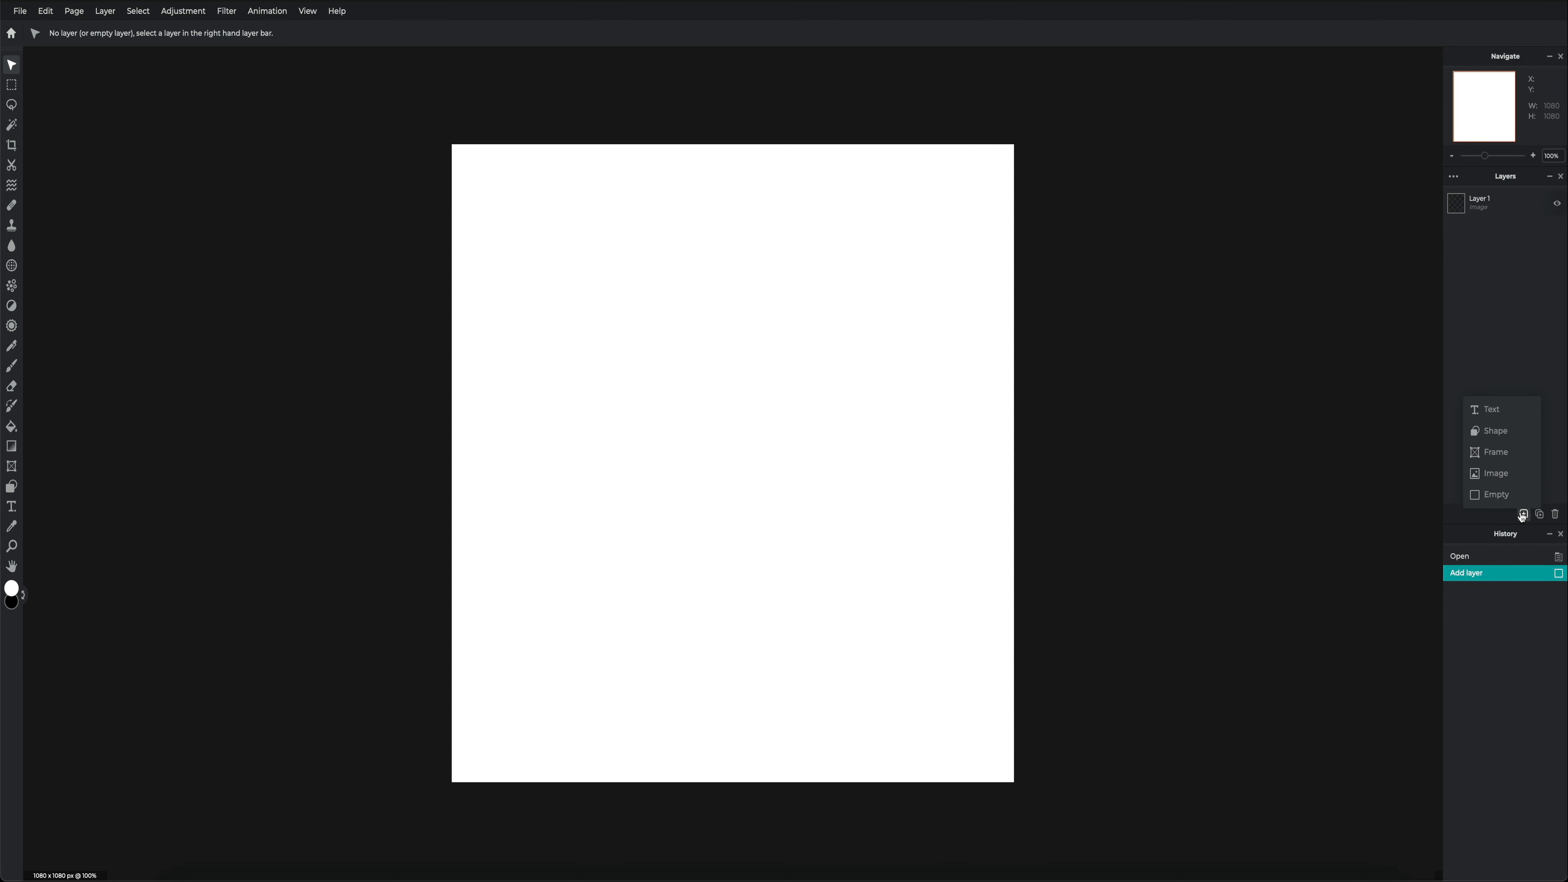
click(1495, 473)
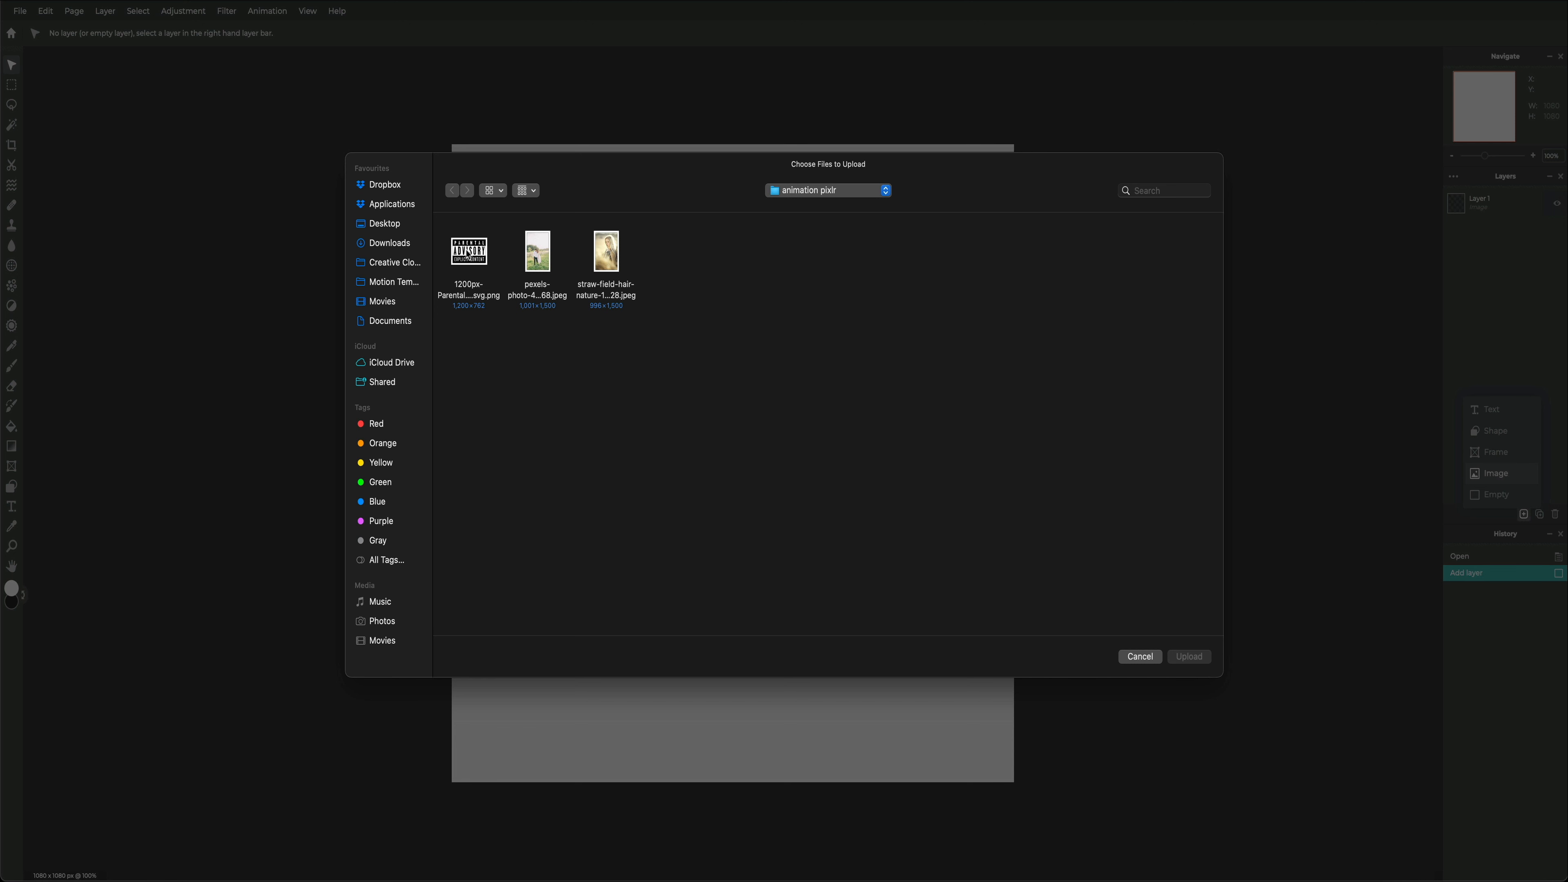
click(608, 259)
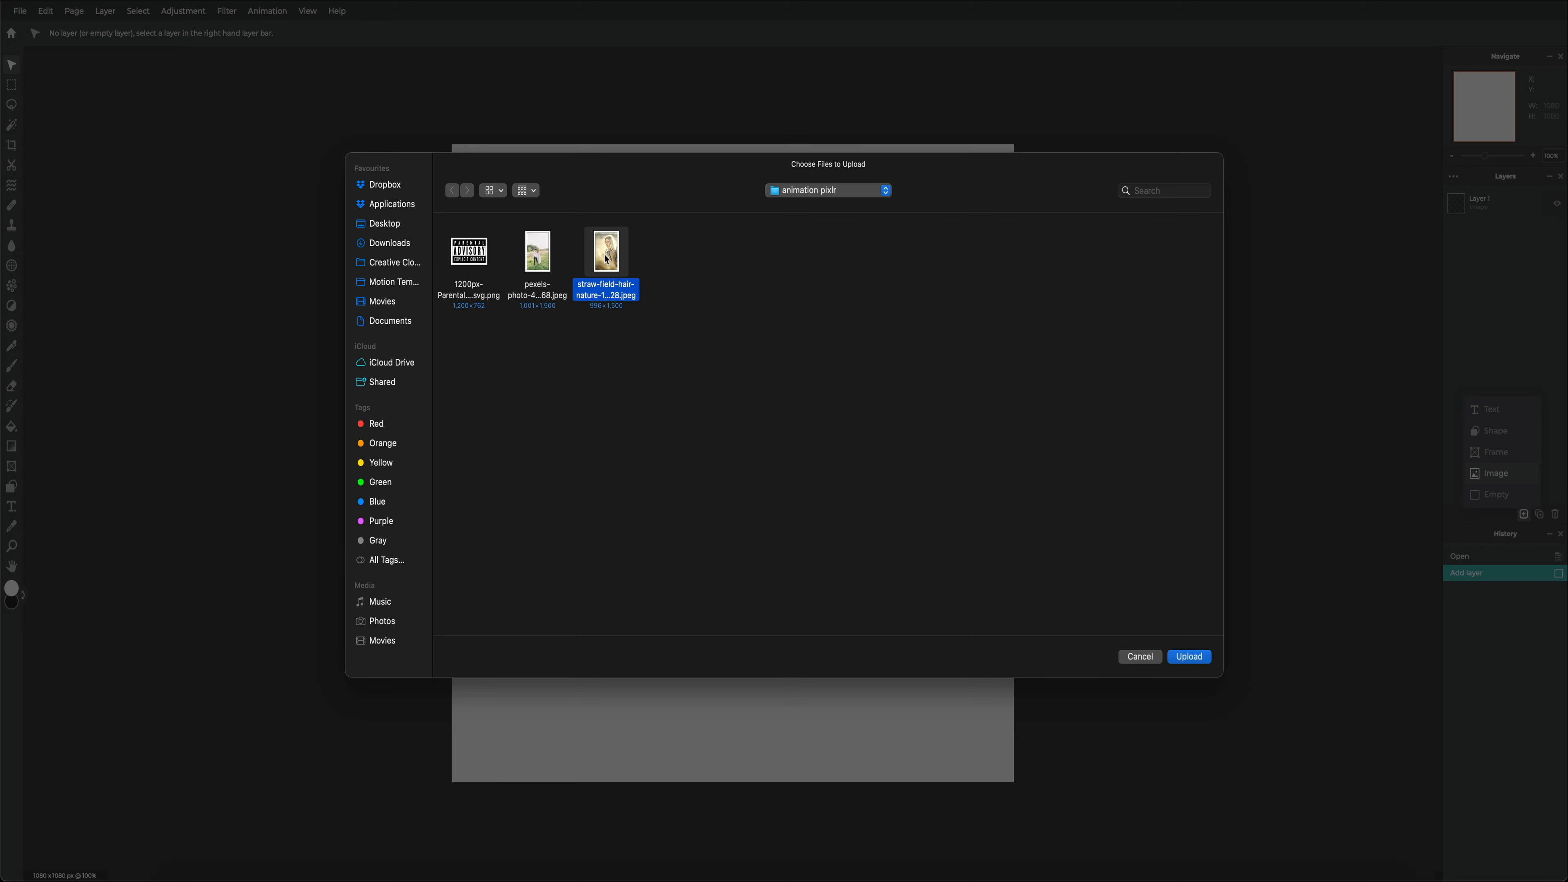
click(1190, 657)
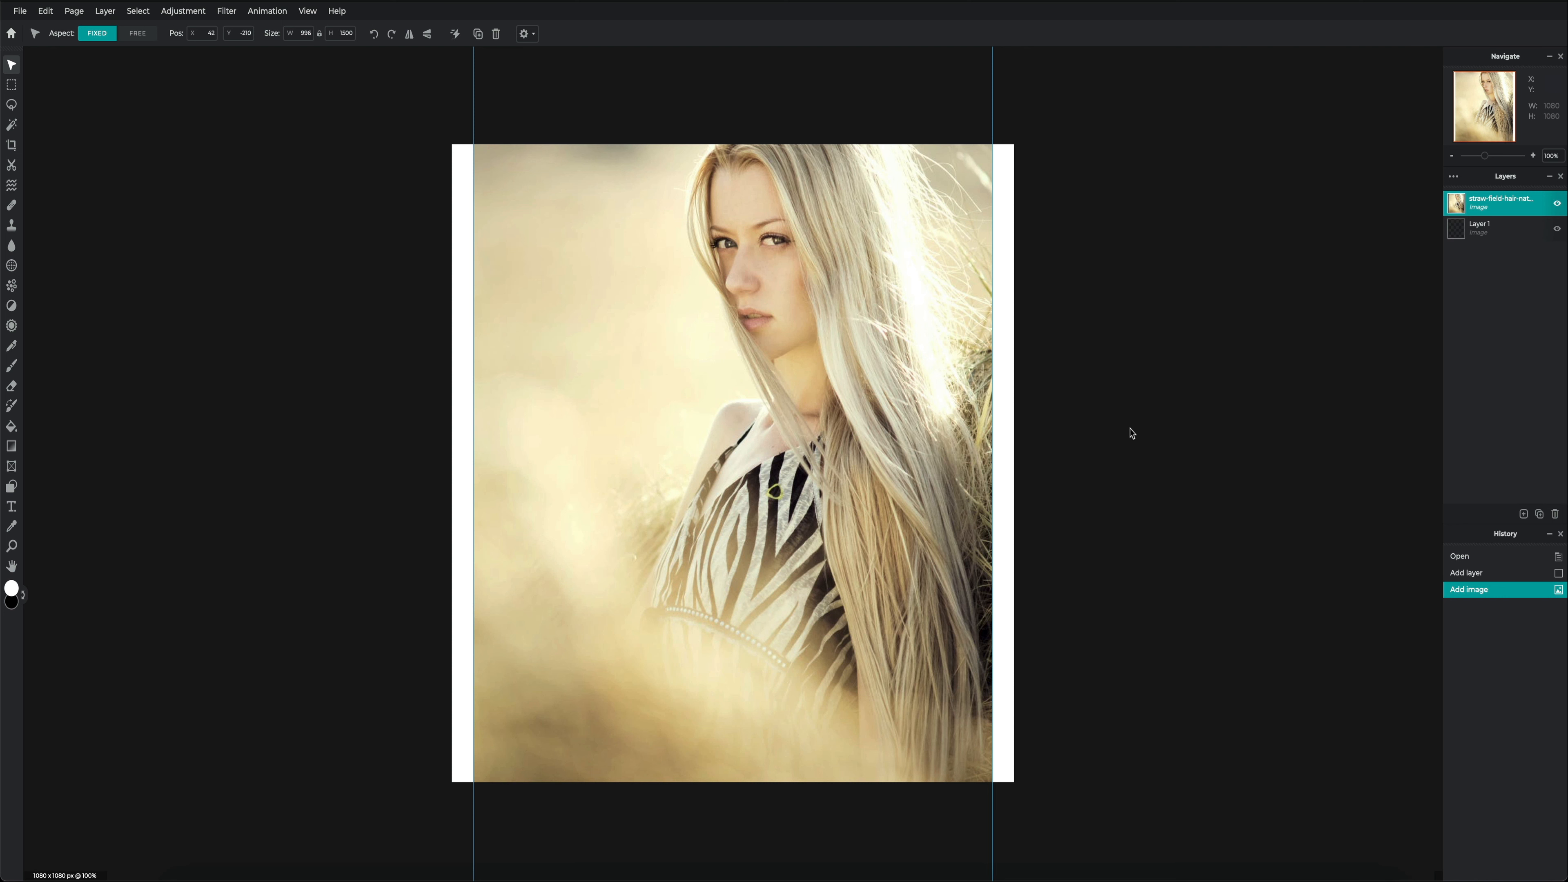
Enlarge the blonde woman's photo and reposition it so it fills the whole canvas with her head fully in frame.
scroll(733, 463, down, 4)
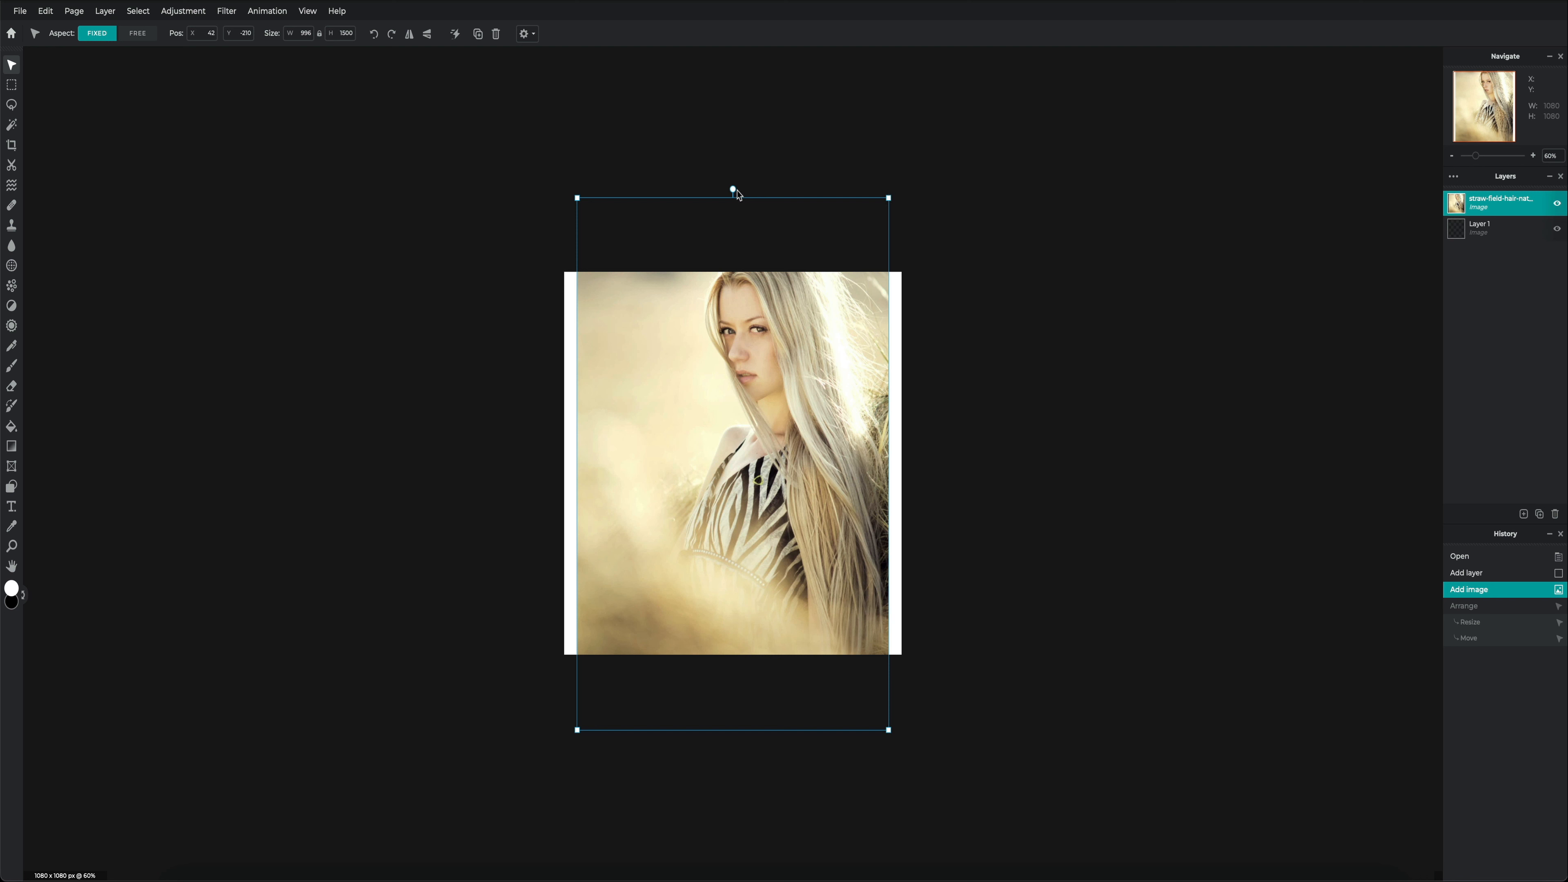
drag(888, 198, 924, 161)
drag(826, 316, 792, 388)
scroll(807, 399, down, 1)
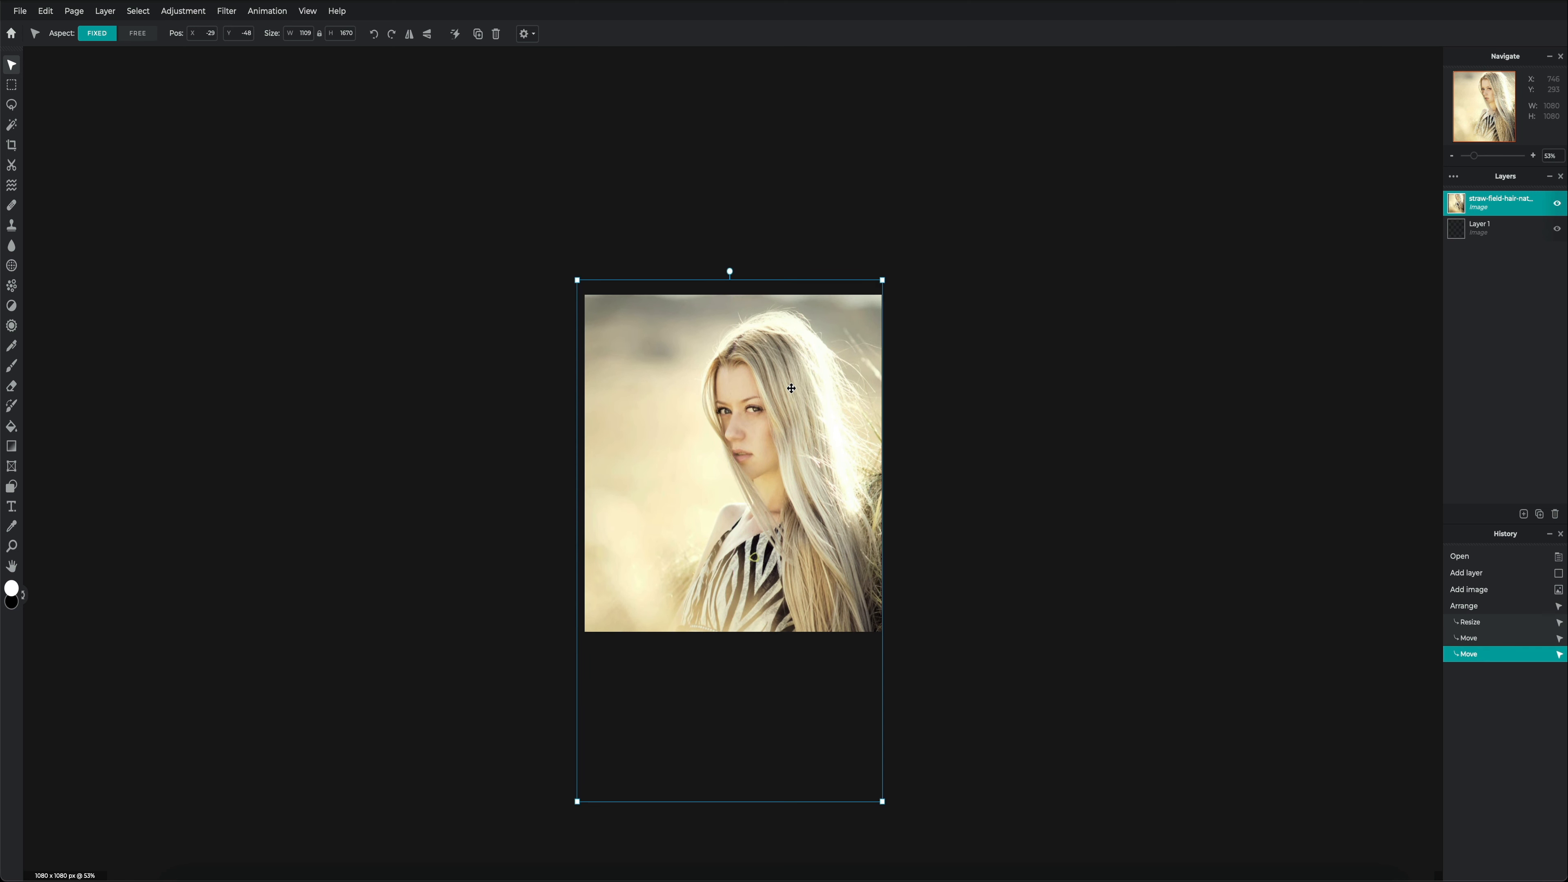
key(super+1)
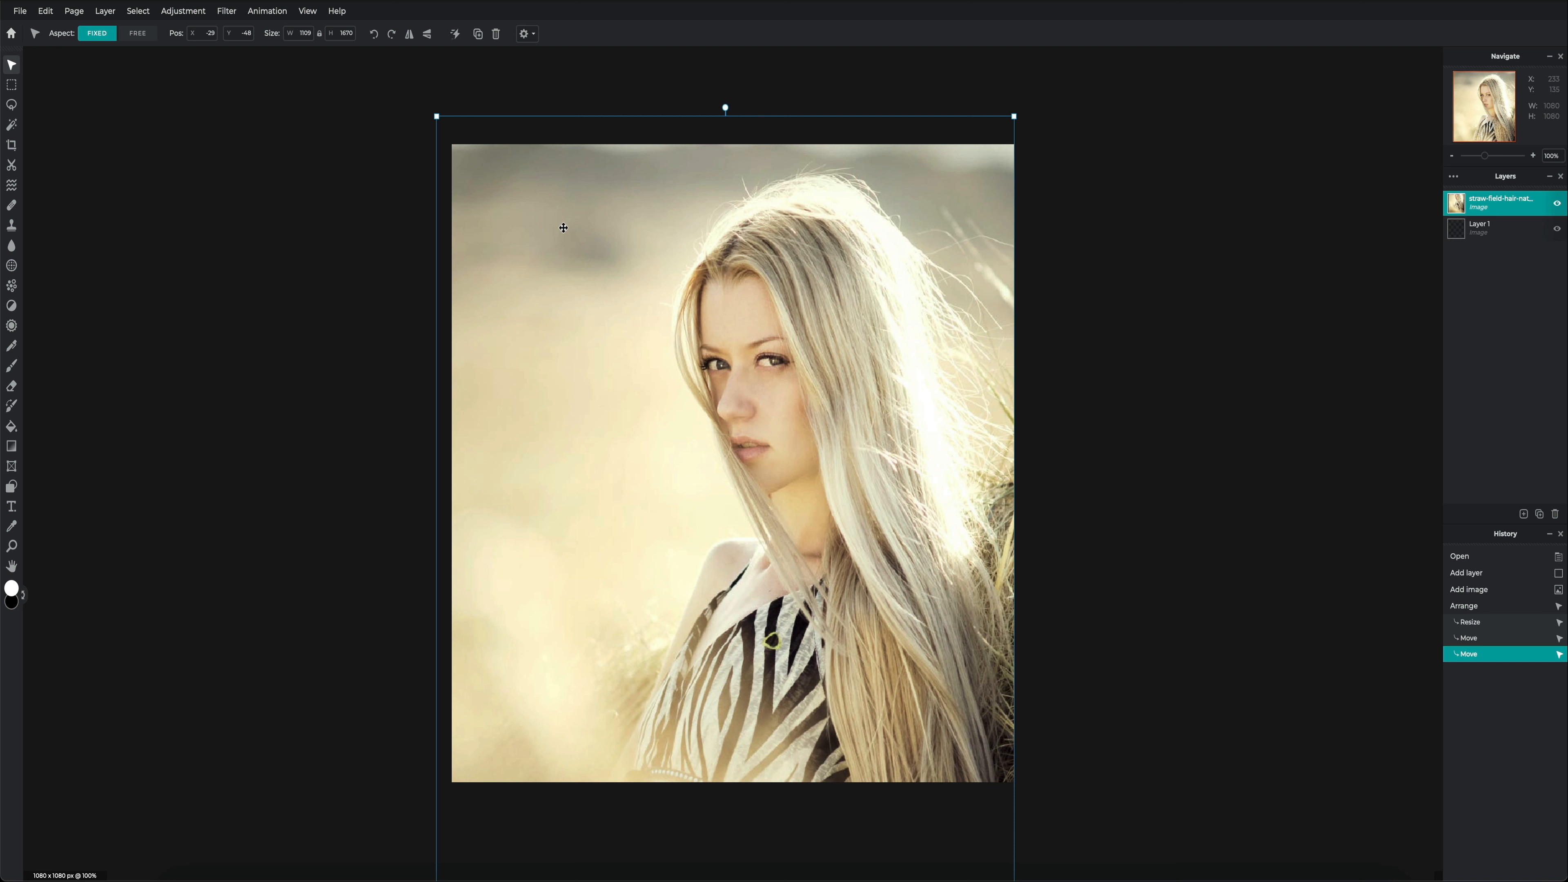
Warm the woman's photo slightly by raising the temperature with the Temperature & tint adjustment.
click(192, 13)
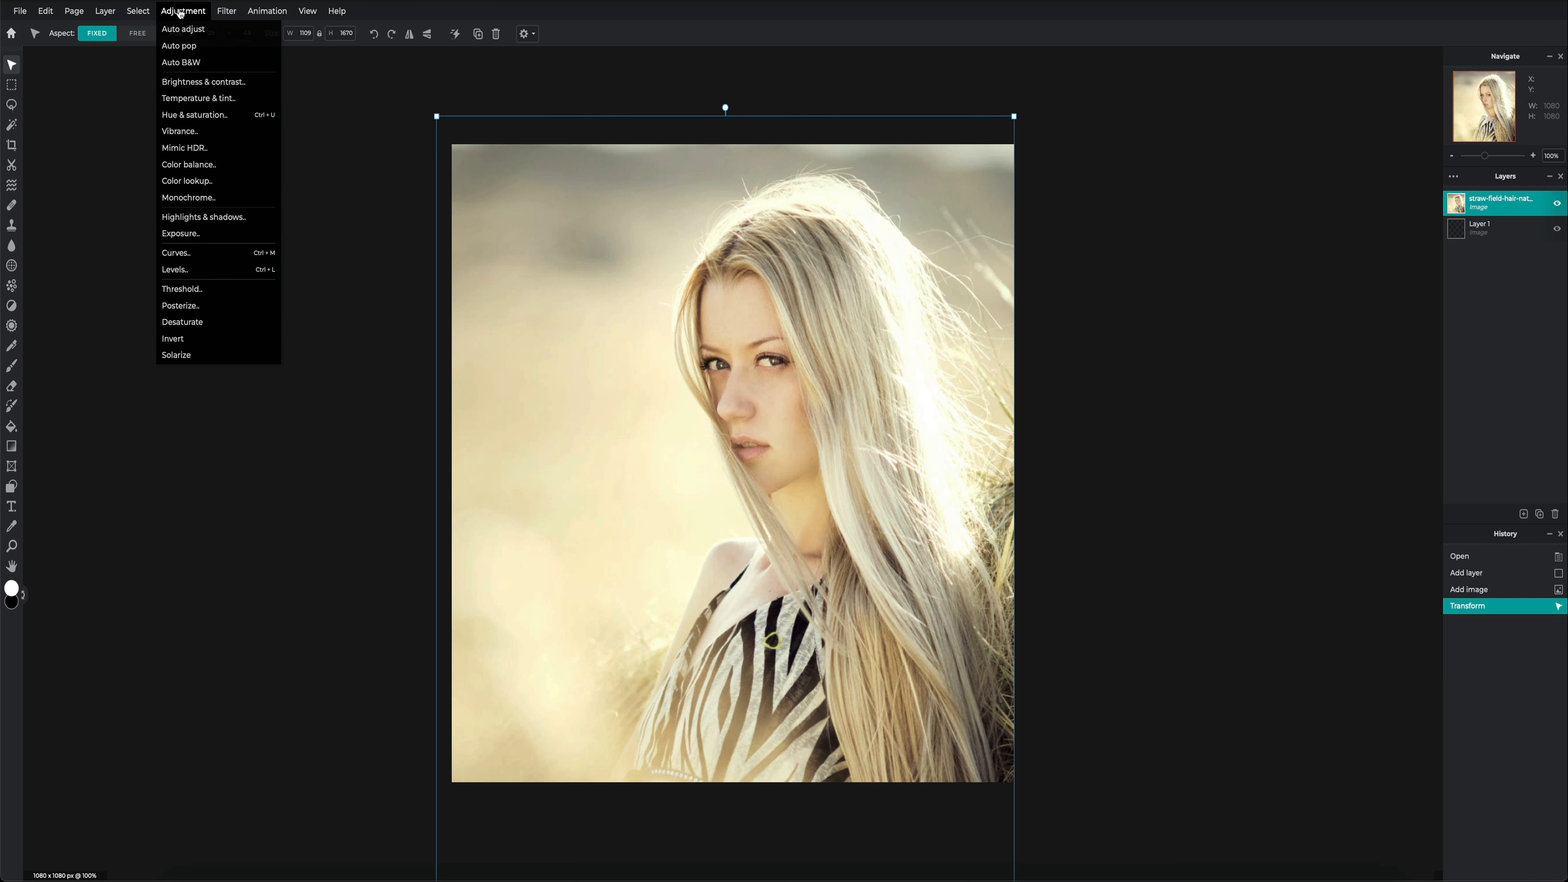
click(192, 104)
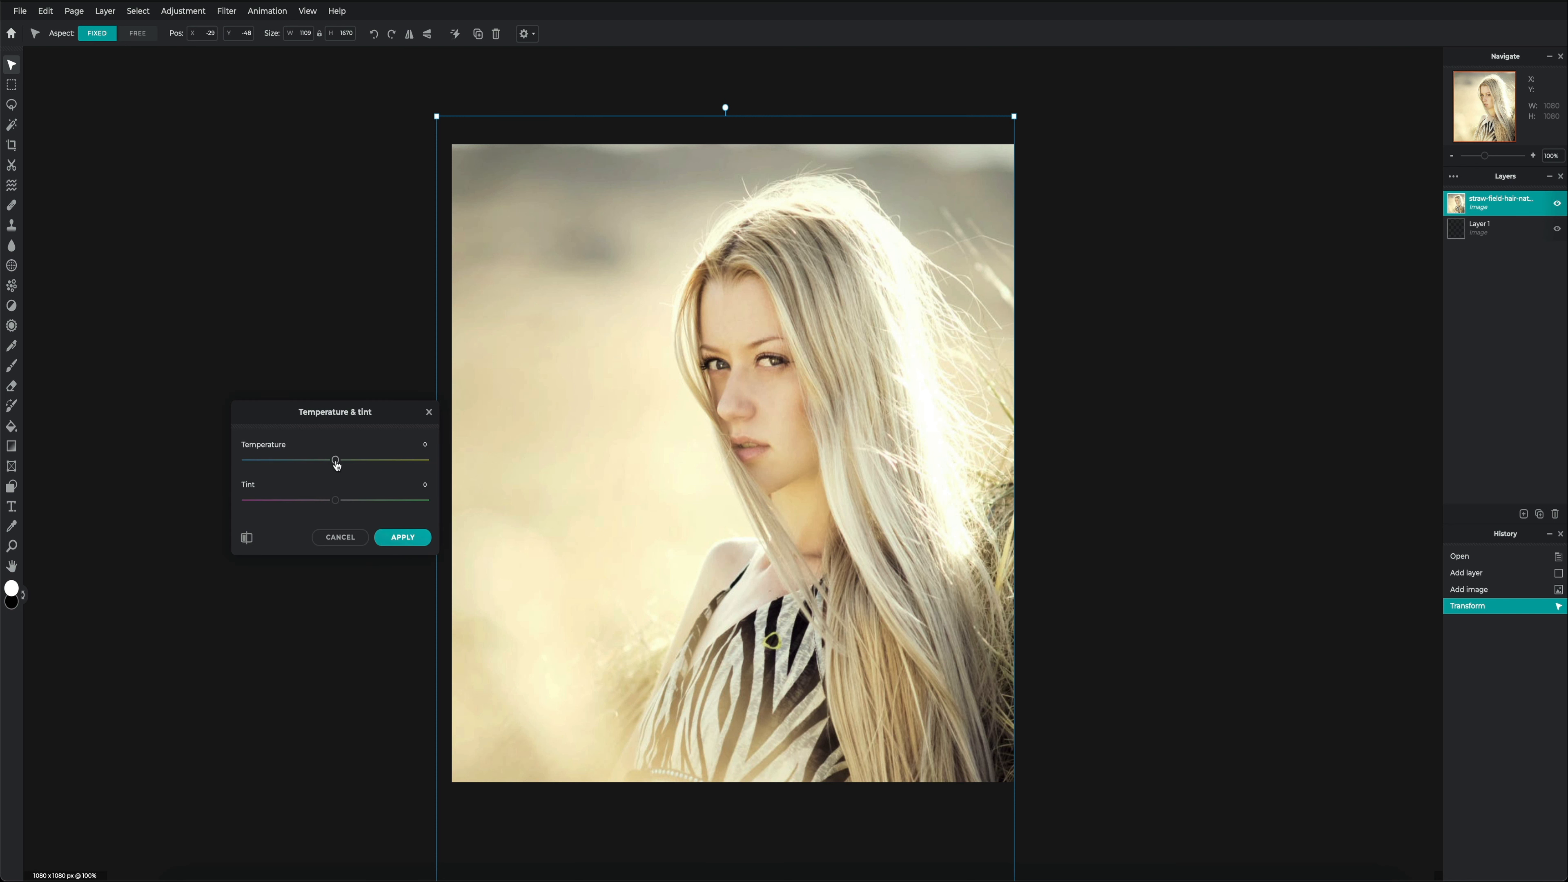
drag(338, 462, 359, 466)
click(404, 538)
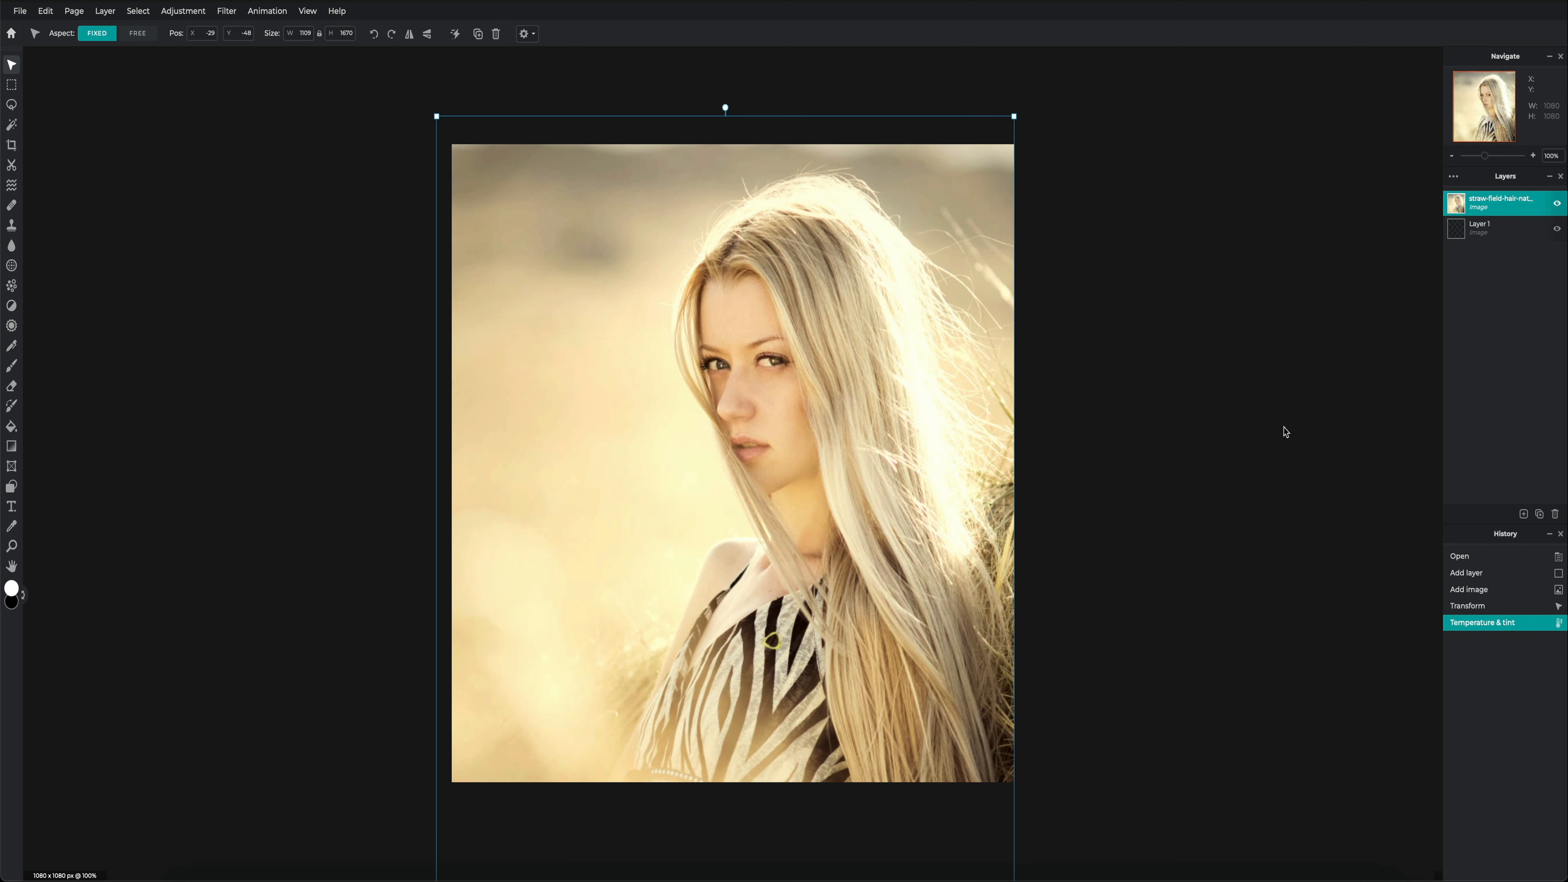
Add the pexels-photo JPEG of the couple as an image layer and move it up and left so the couple stands beside the woman's face.
click(1522, 514)
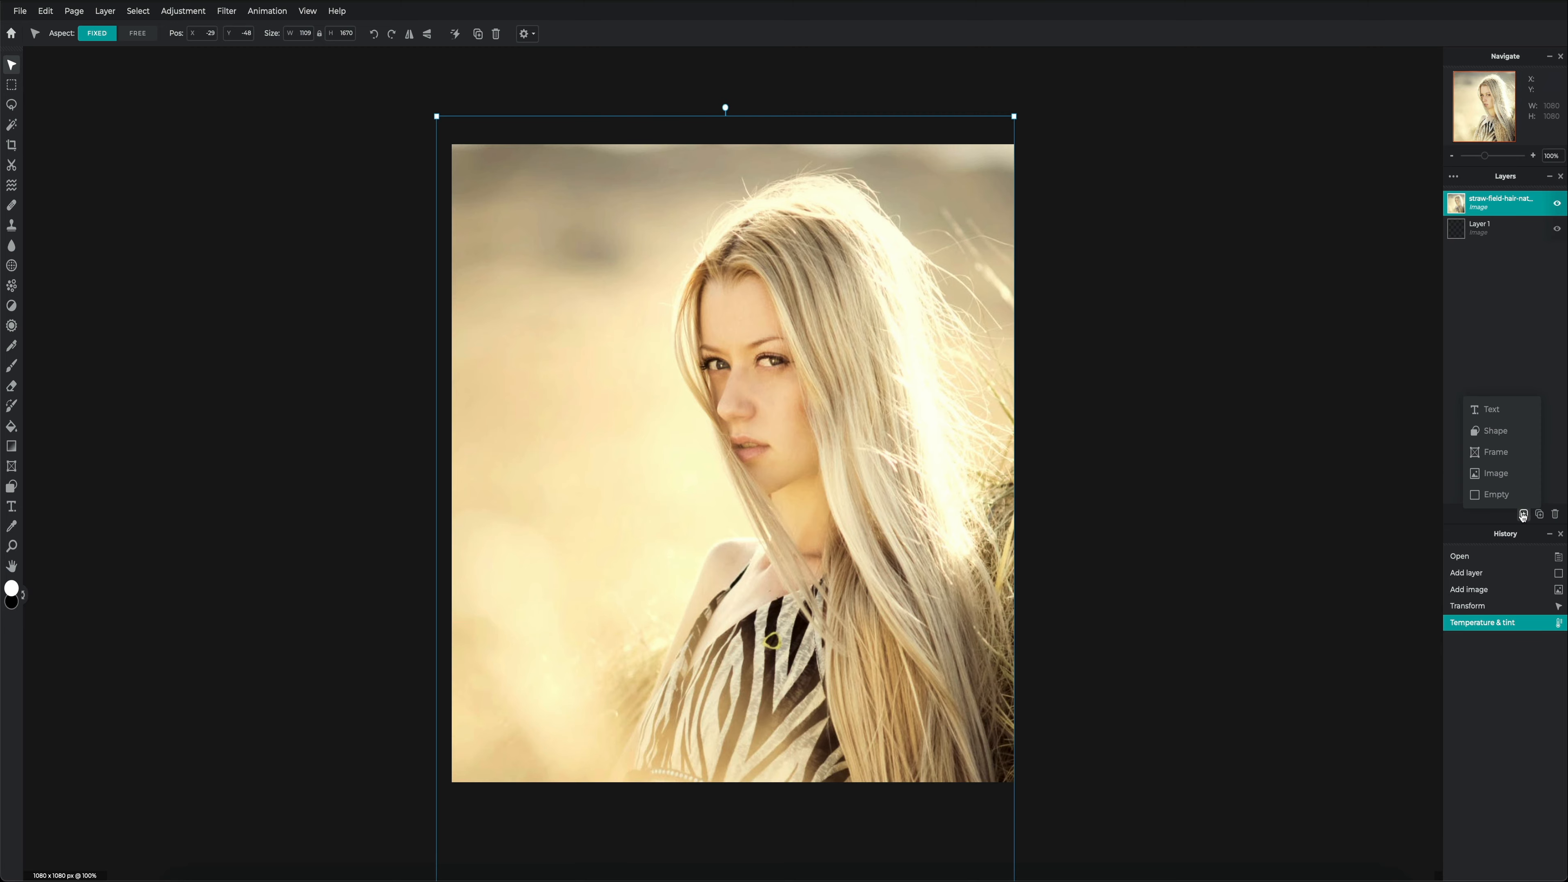
click(1495, 471)
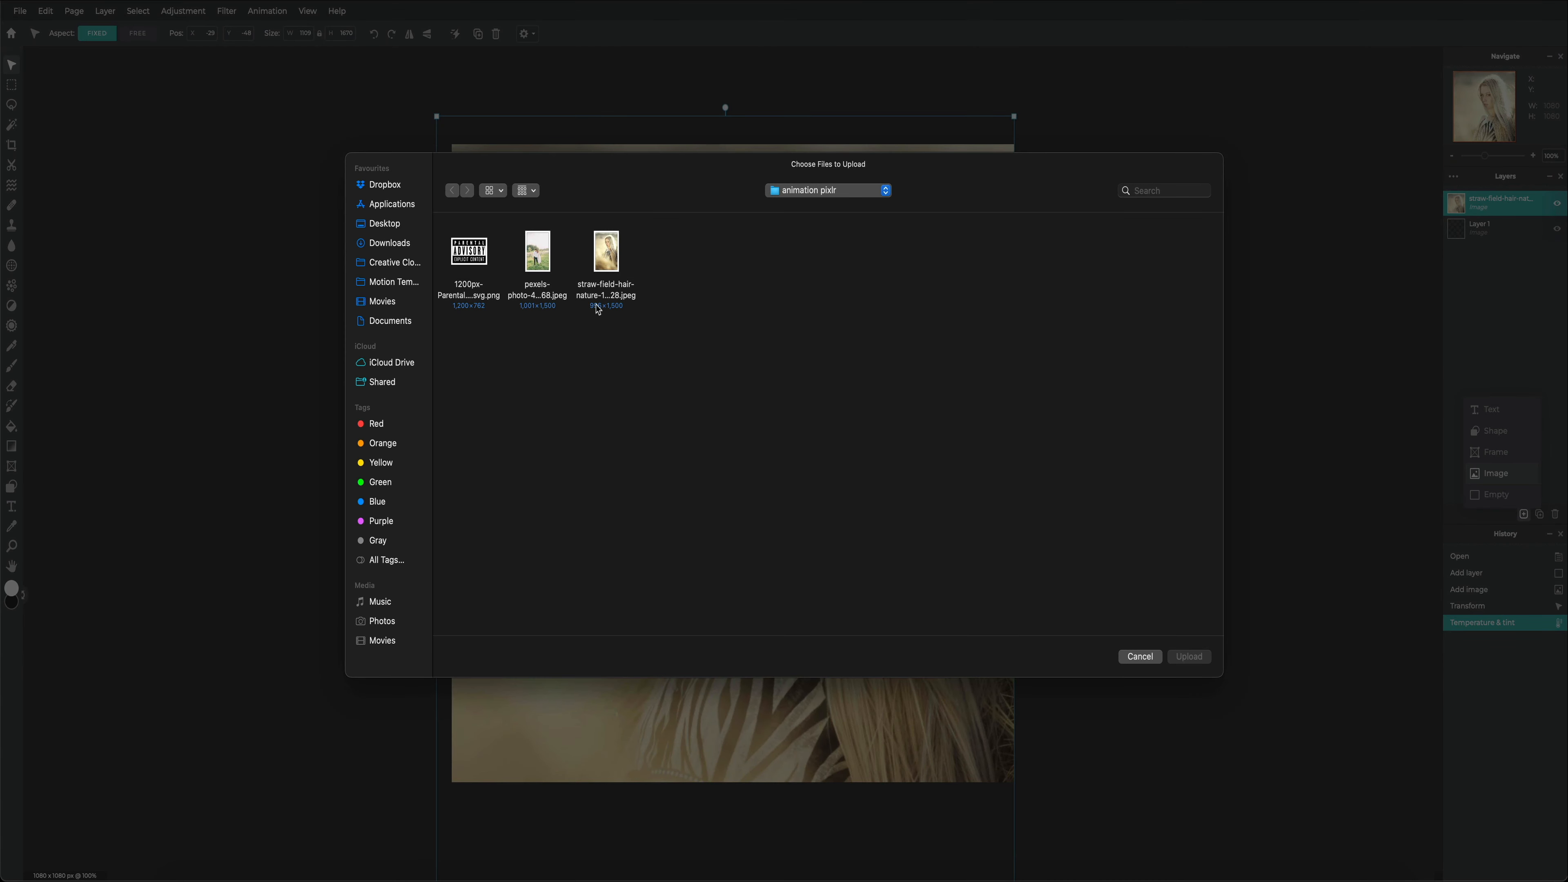
click(542, 264)
double_click(542, 265)
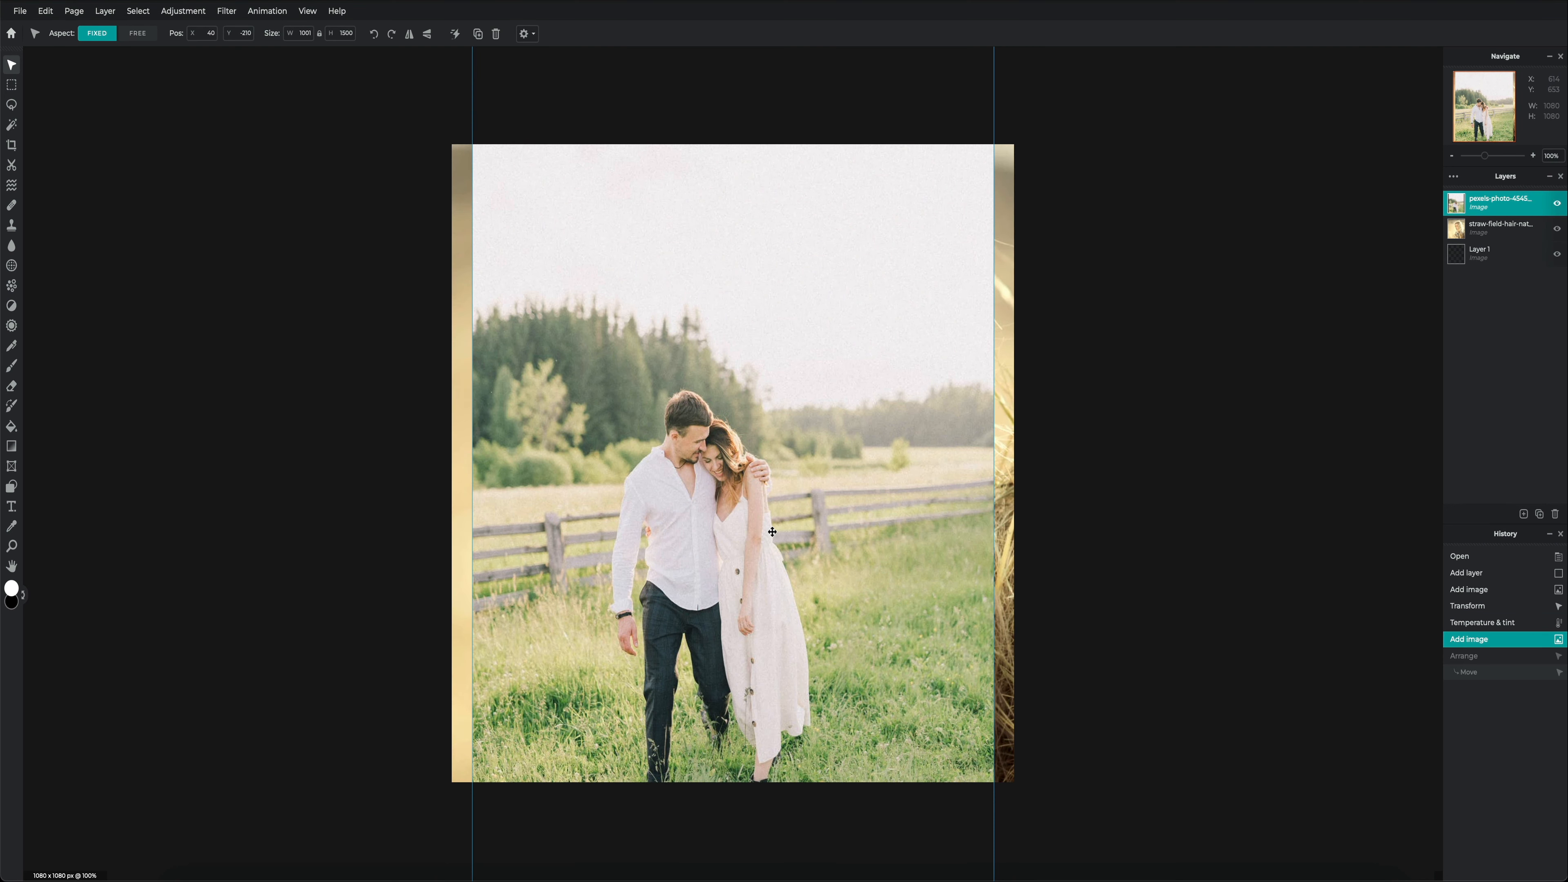
drag(772, 532, 628, 433)
scroll(628, 433, down, 1)
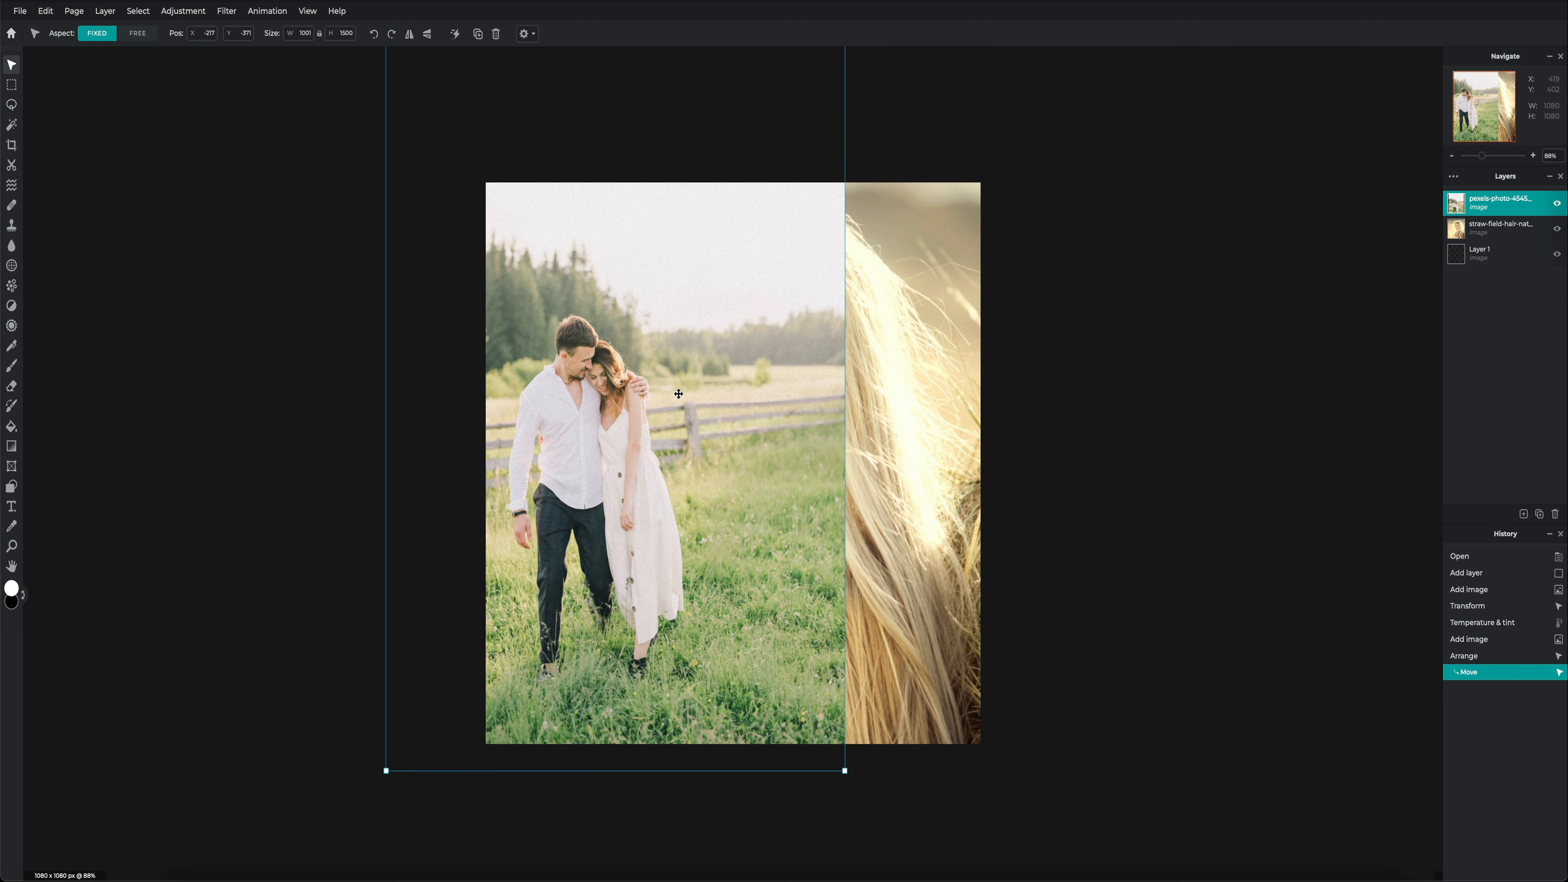
scroll(678, 394, up, 1)
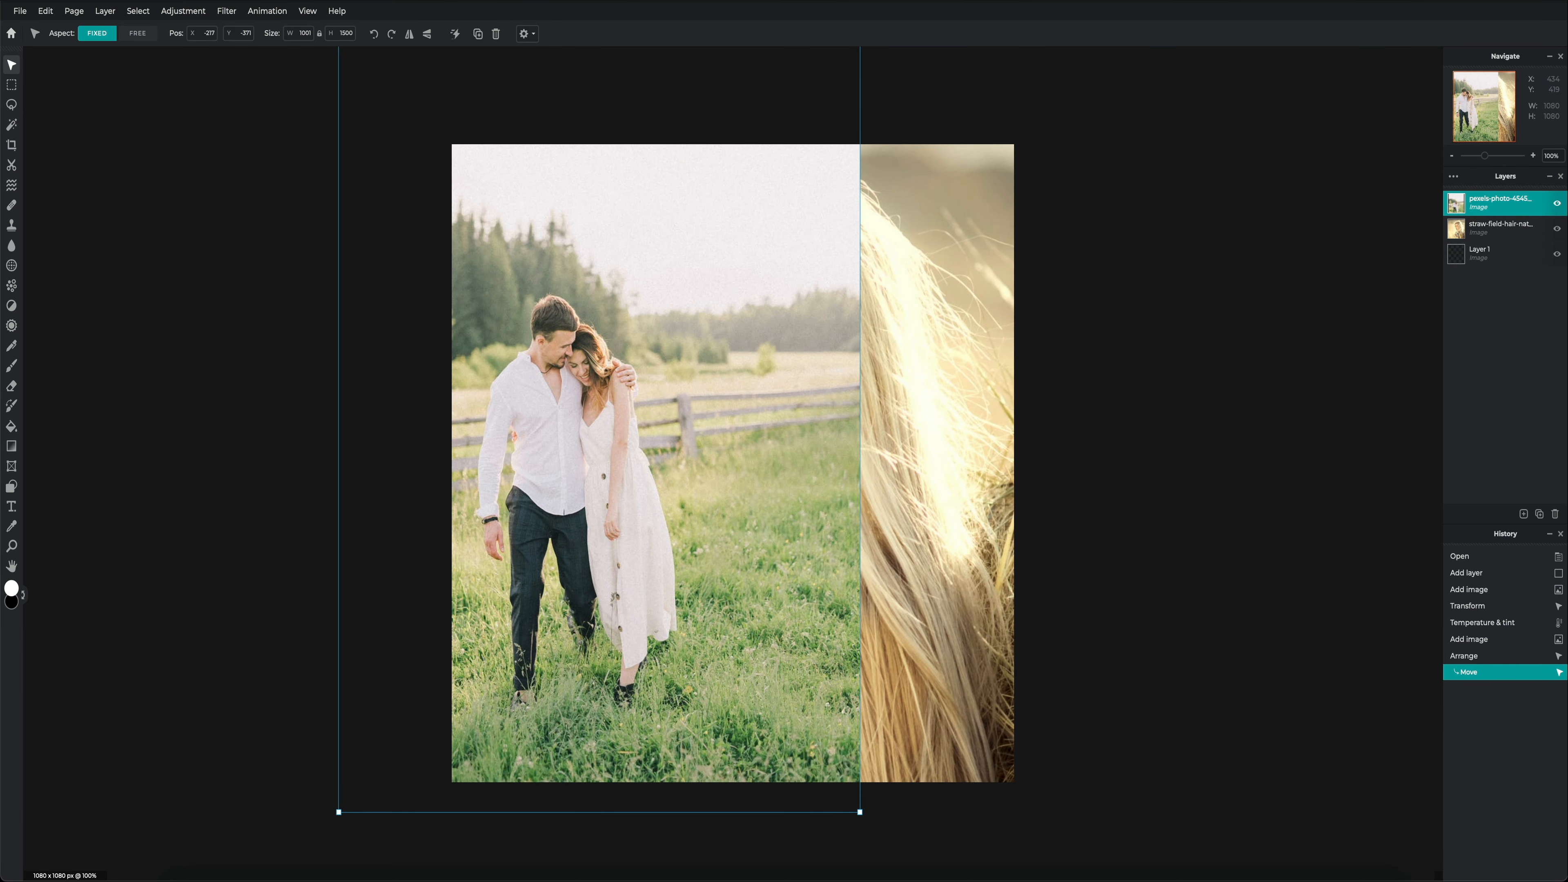
Lower the opacity of the couple photo layer so it blends faintly over the woman's portrait.
click(1454, 176)
drag(1553, 203, 1495, 204)
click(1454, 176)
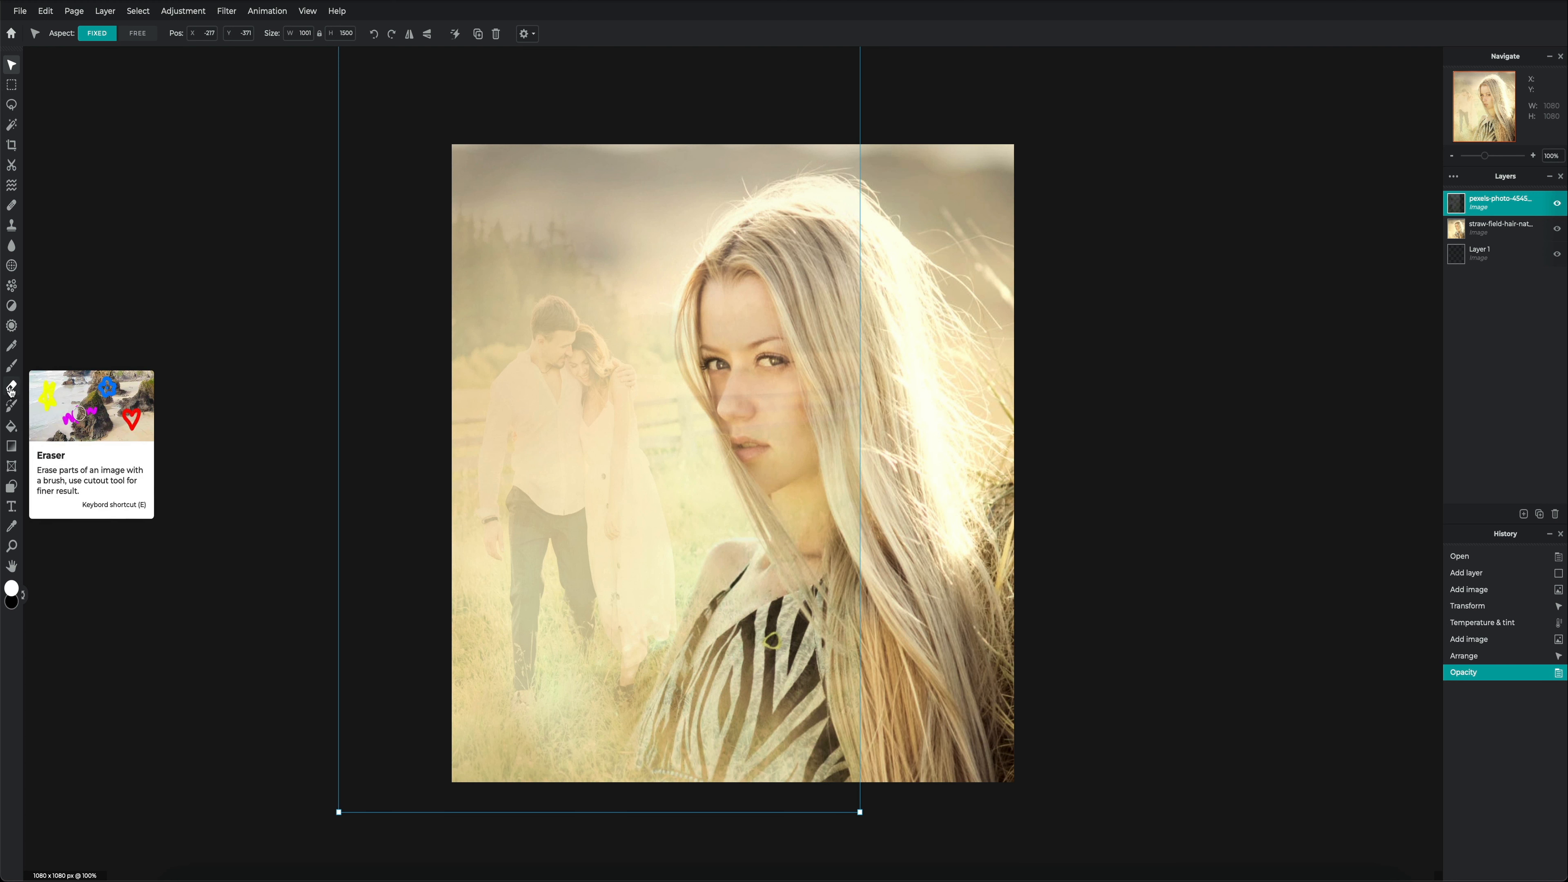
Set up the Eraser with a softer, much larger brush and 70% opacity.
click(11, 388)
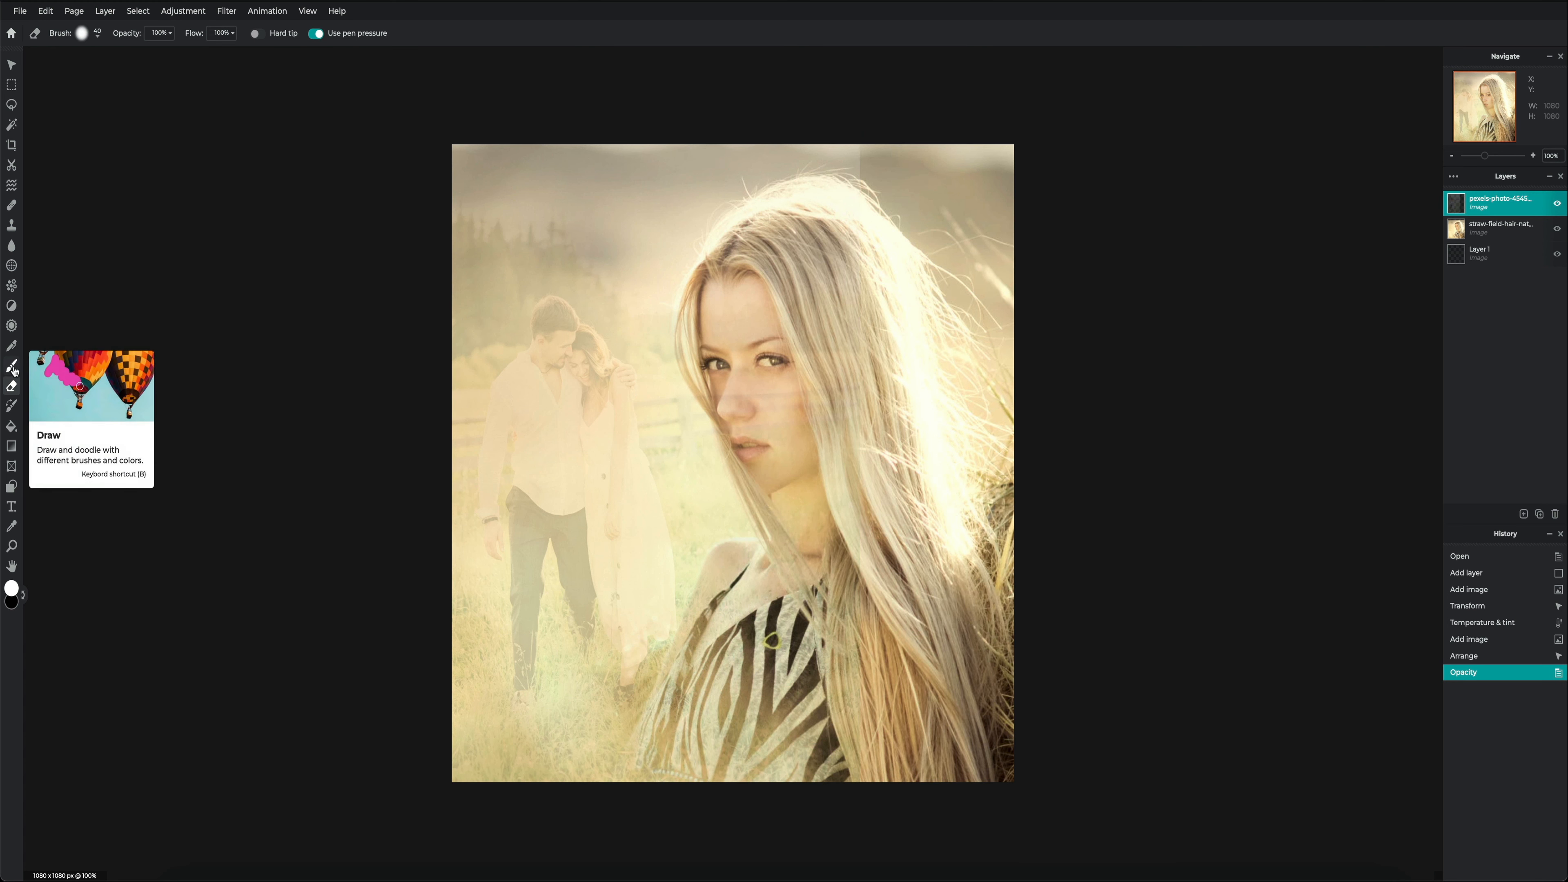
click(81, 34)
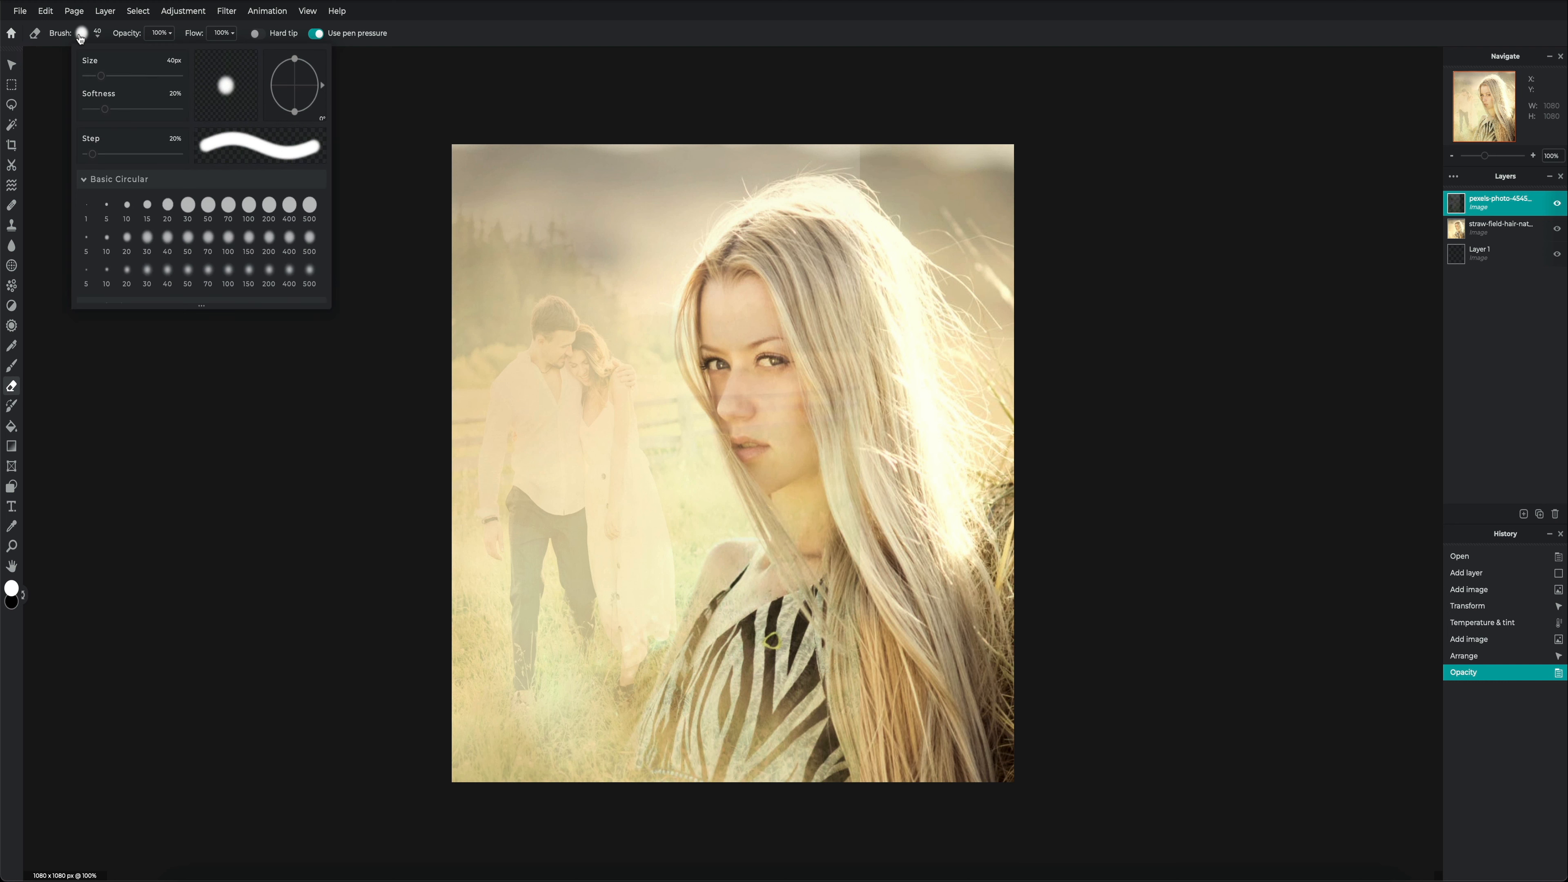
click(113, 109)
click(169, 33)
drag(174, 53, 143, 53)
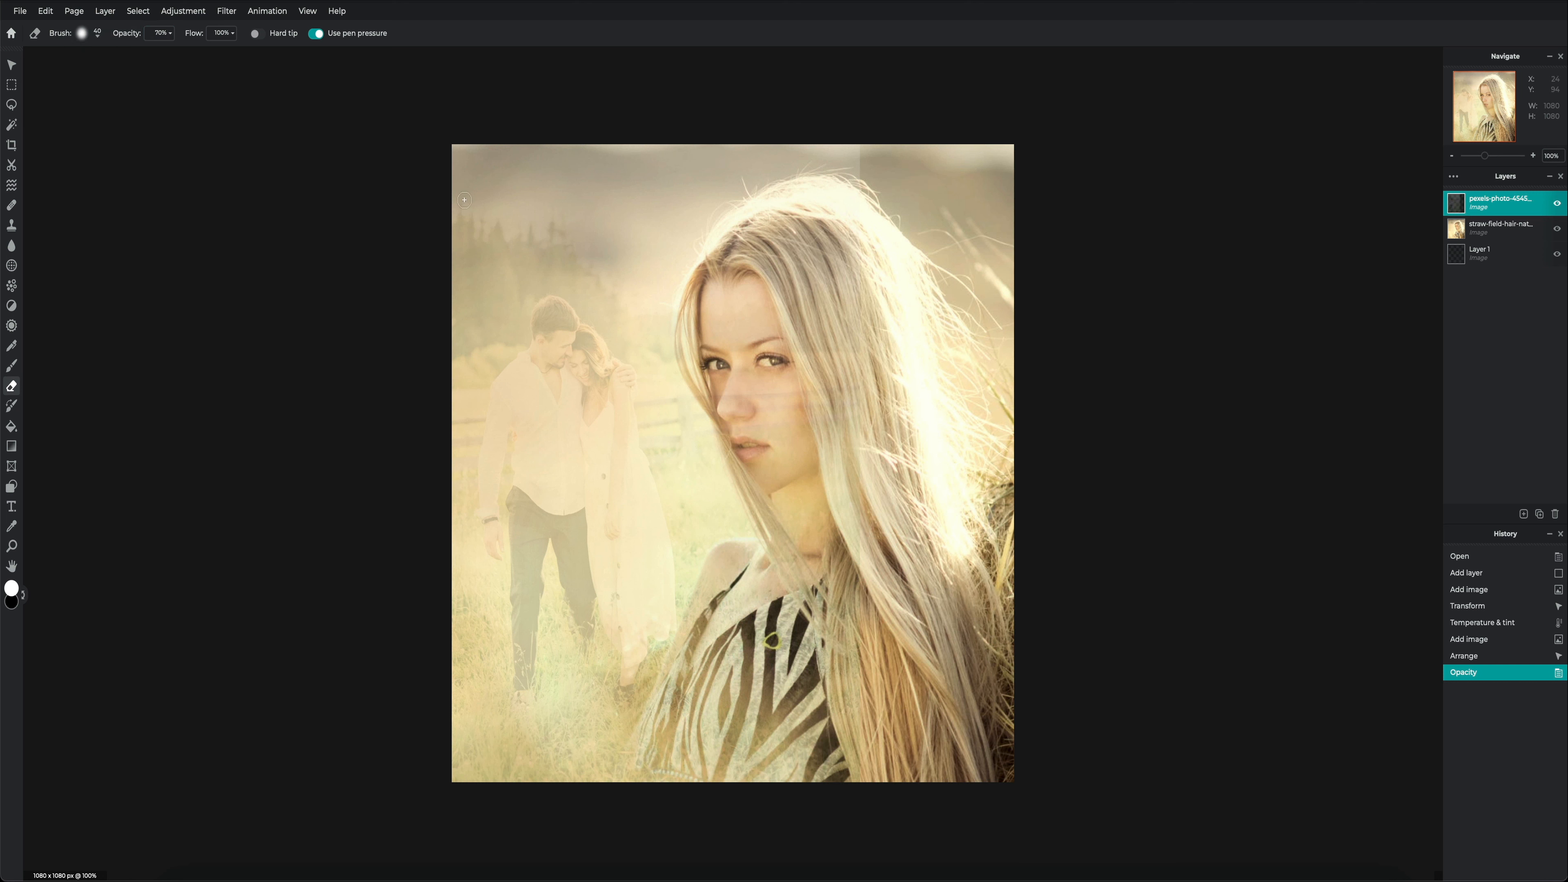
click(81, 32)
drag(118, 76, 138, 84)
click(534, 224)
Erase the couple photo's upper edge, right side and lower edge, clearing the woman's face and body and softening the area around the couple.
drag(454, 178, 858, 179)
drag(840, 204, 803, 760)
drag(741, 525, 655, 767)
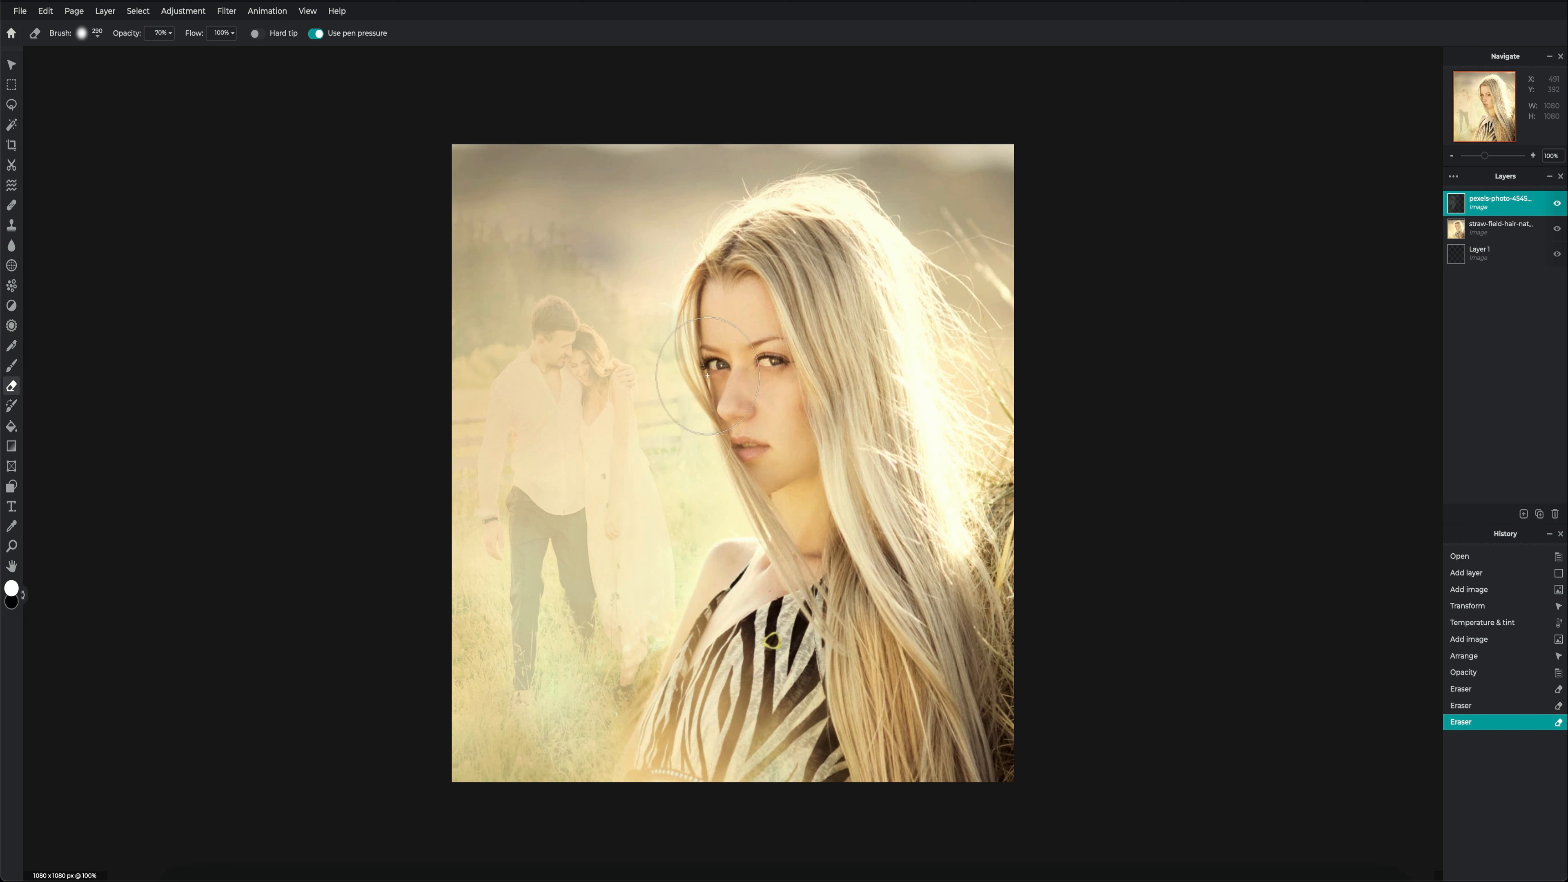
mouse_move(740, 278)
mouse_down()
mouse_move(742, 339)
mouse_move(786, 442)
mouse_move(785, 558)
mouse_move(688, 763)
mouse_move(744, 610)
mouse_move(691, 760)
mouse_up()
mouse_move(699, 706)
mouse_down()
mouse_move(613, 799)
mouse_move(420, 735)
mouse_move(463, 779)
mouse_up()
drag(642, 247, 655, 297)
drag(661, 291, 669, 364)
drag(670, 377, 665, 425)
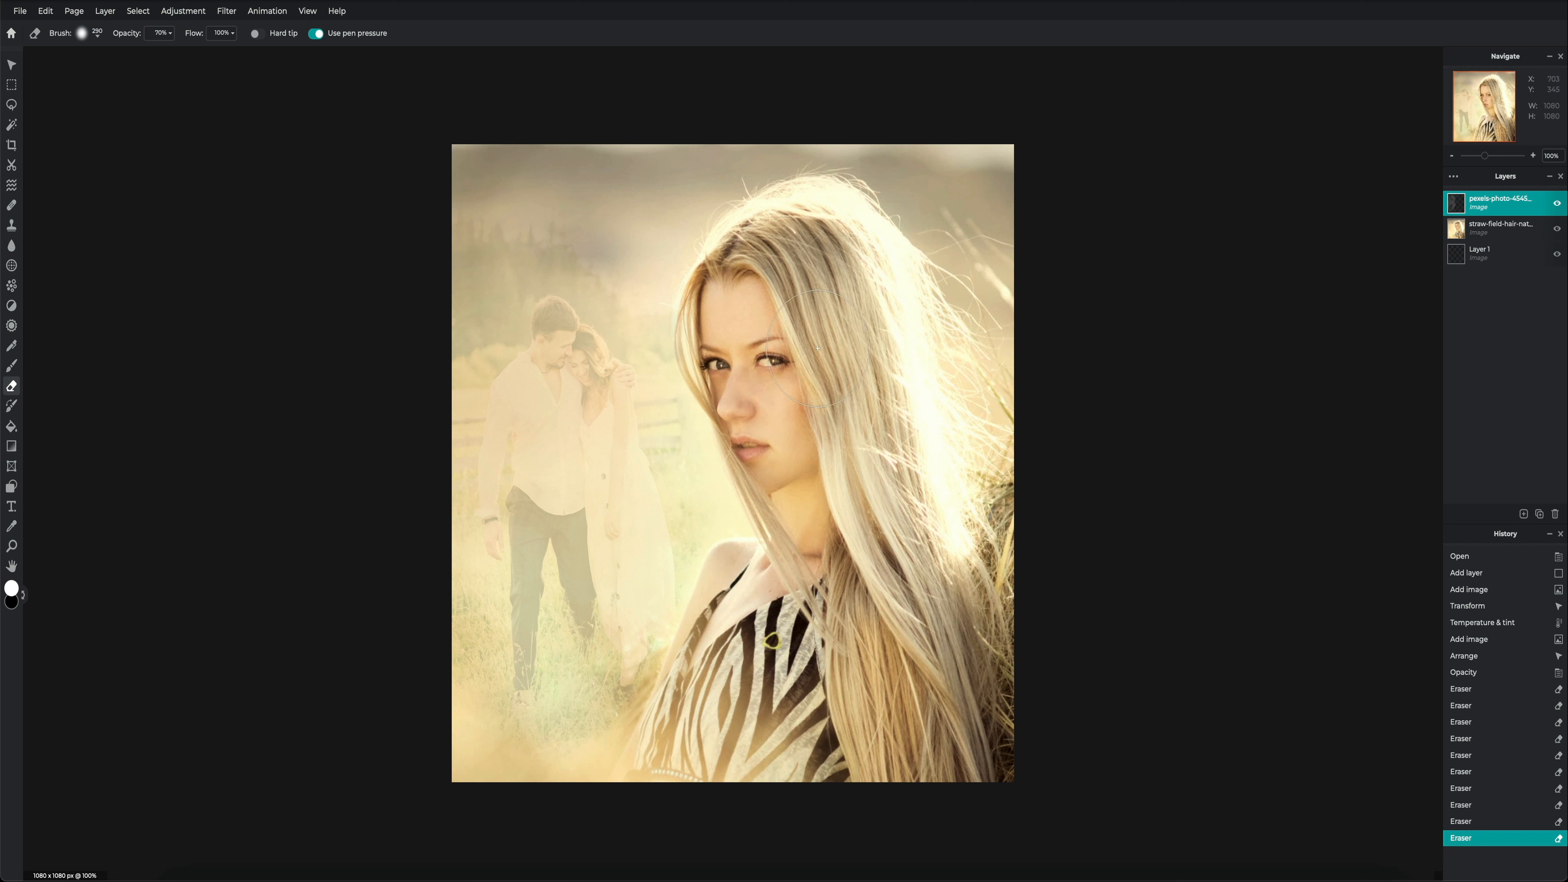
Add a shape layer, try the rounded and circle types, and set it back to a rectangle.
click(1523, 515)
click(1495, 430)
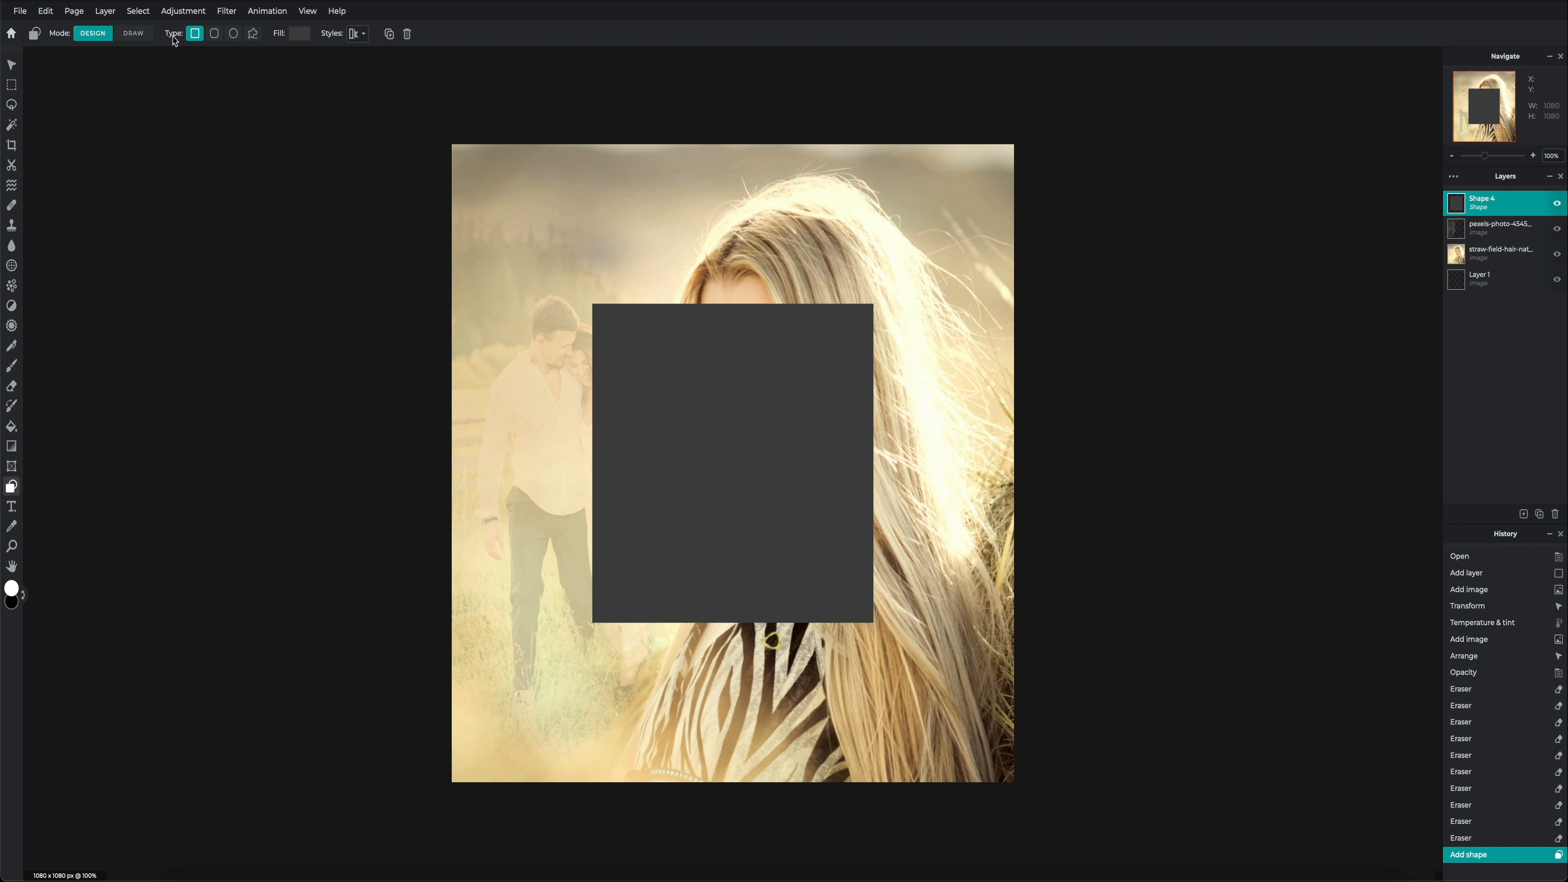
click(215, 34)
click(233, 34)
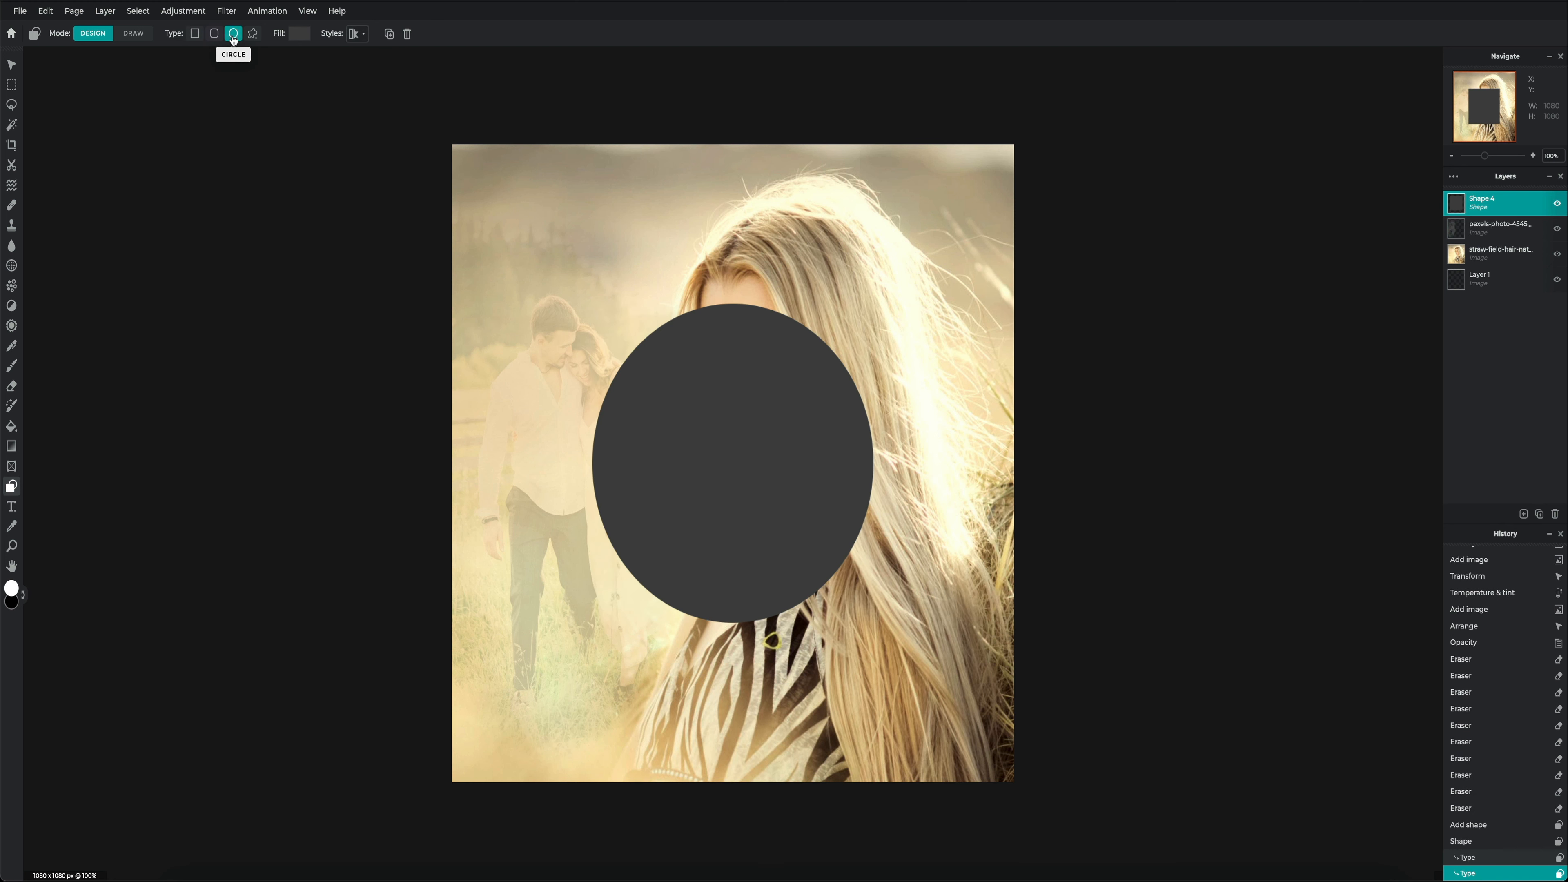
click(195, 33)
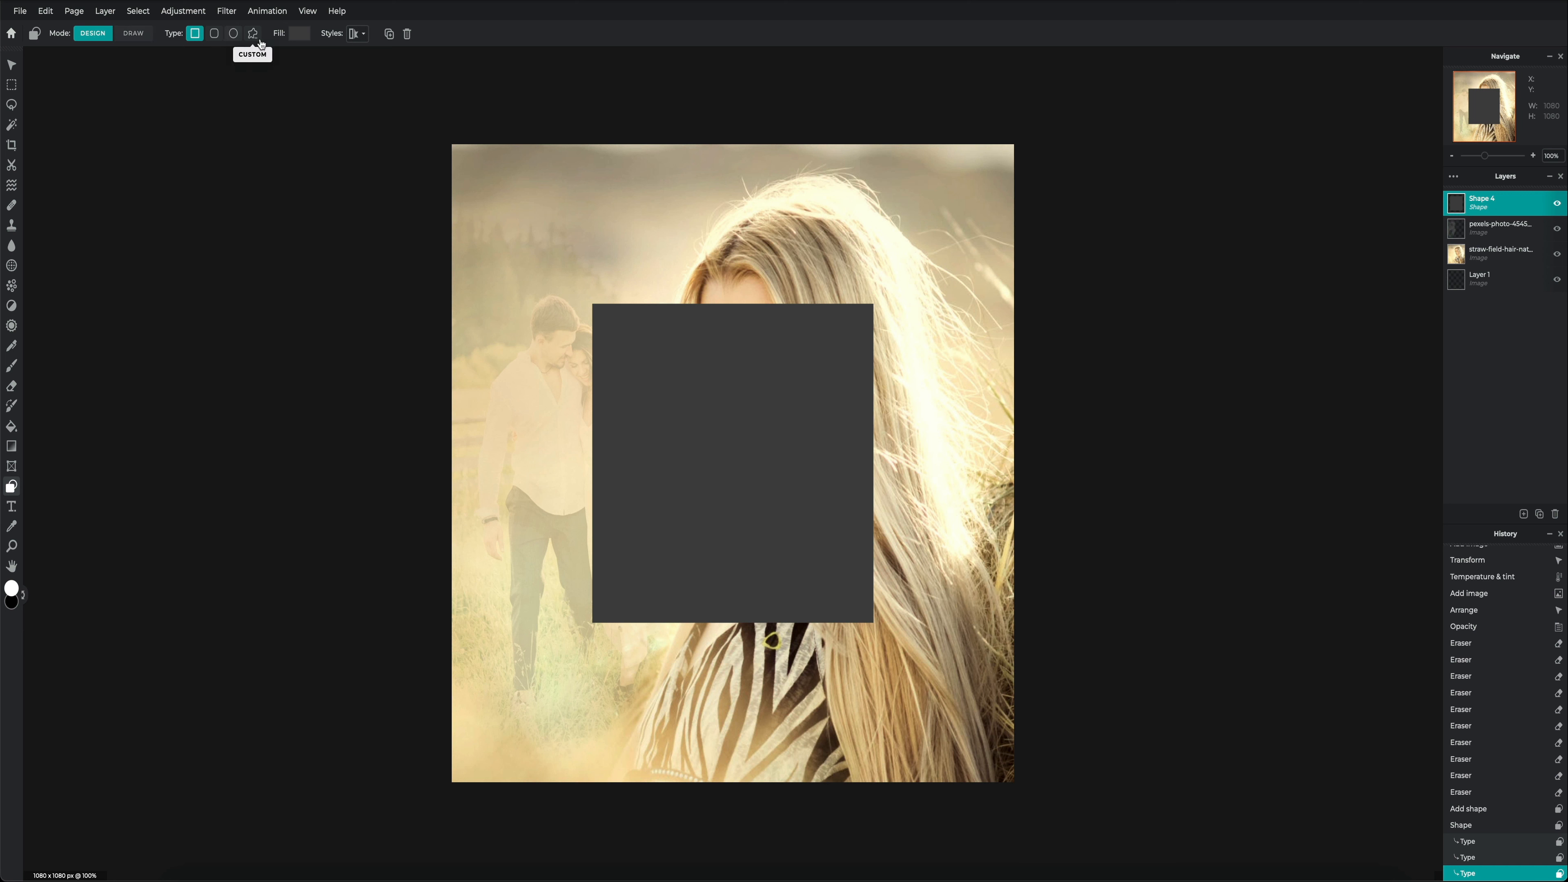
Remove the rectangle's fill and give it a slightly thickened white outline.
click(295, 36)
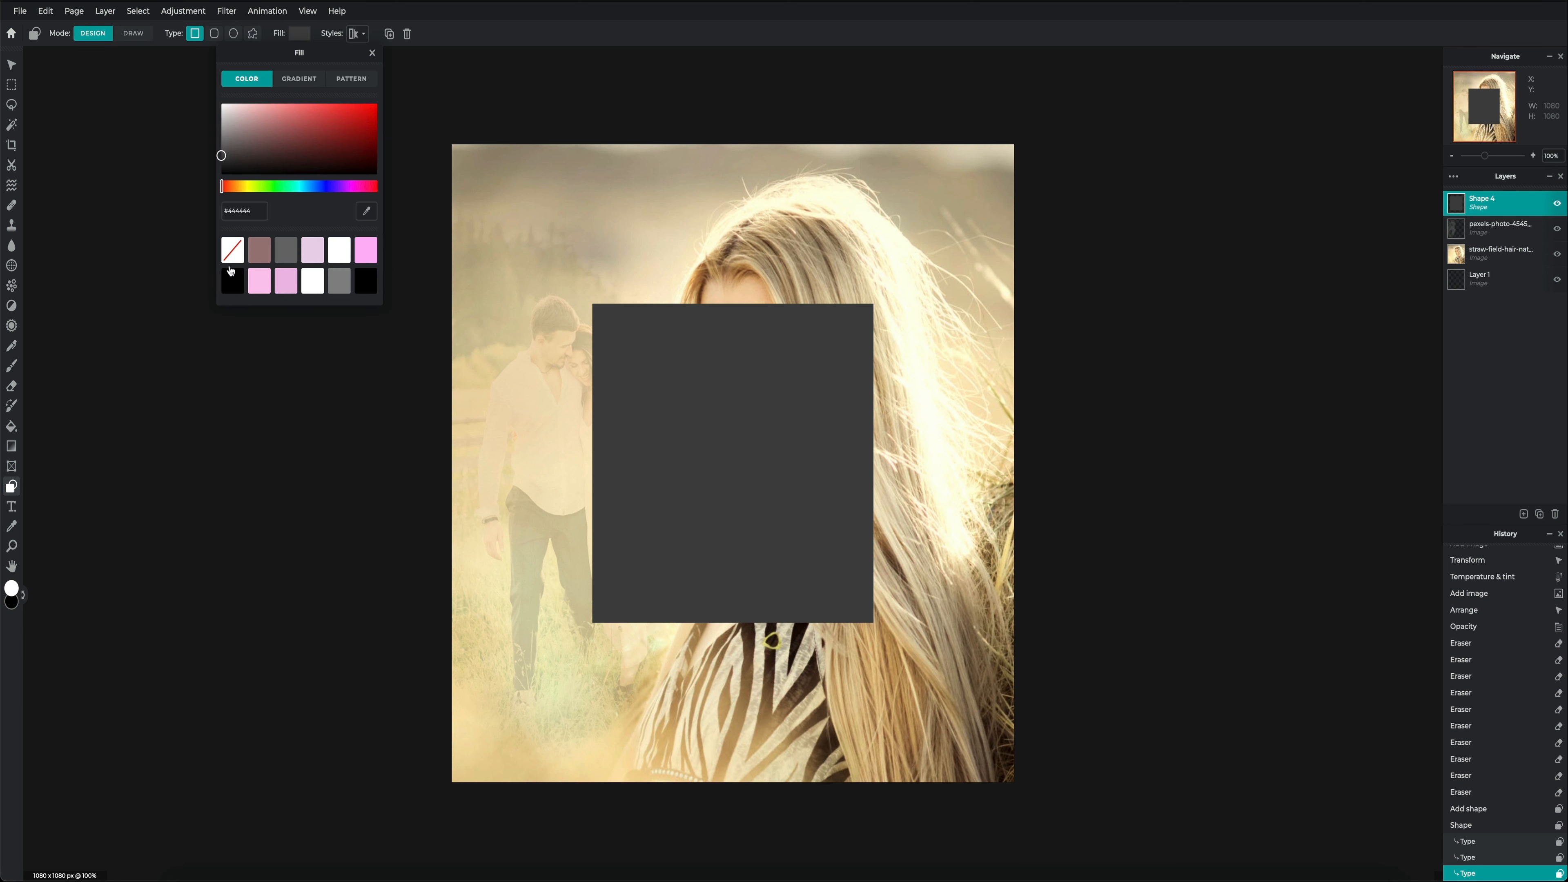
click(233, 251)
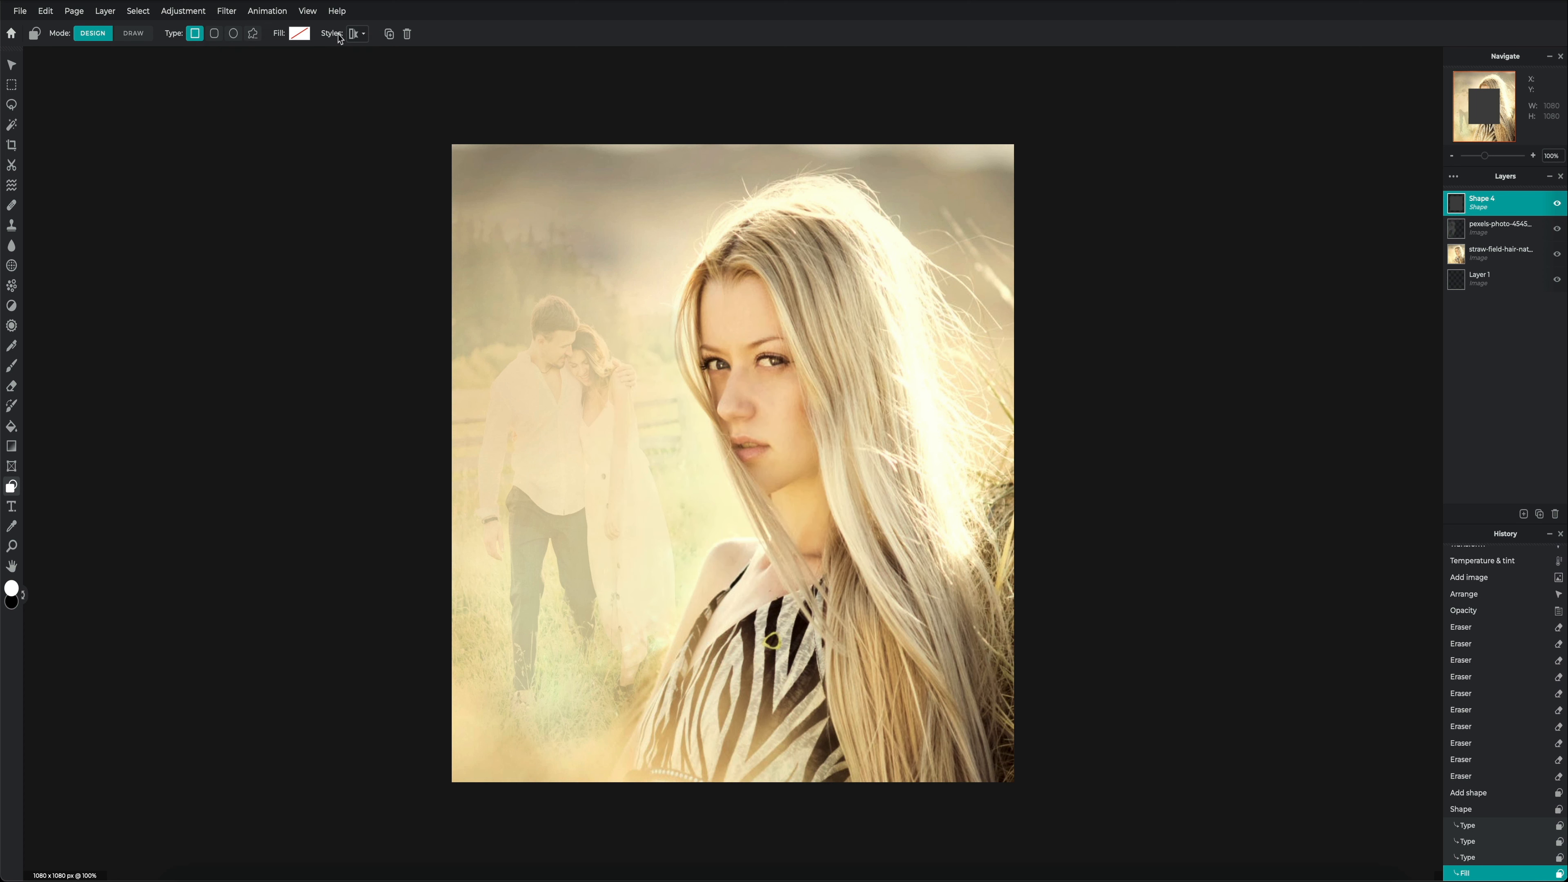
click(362, 35)
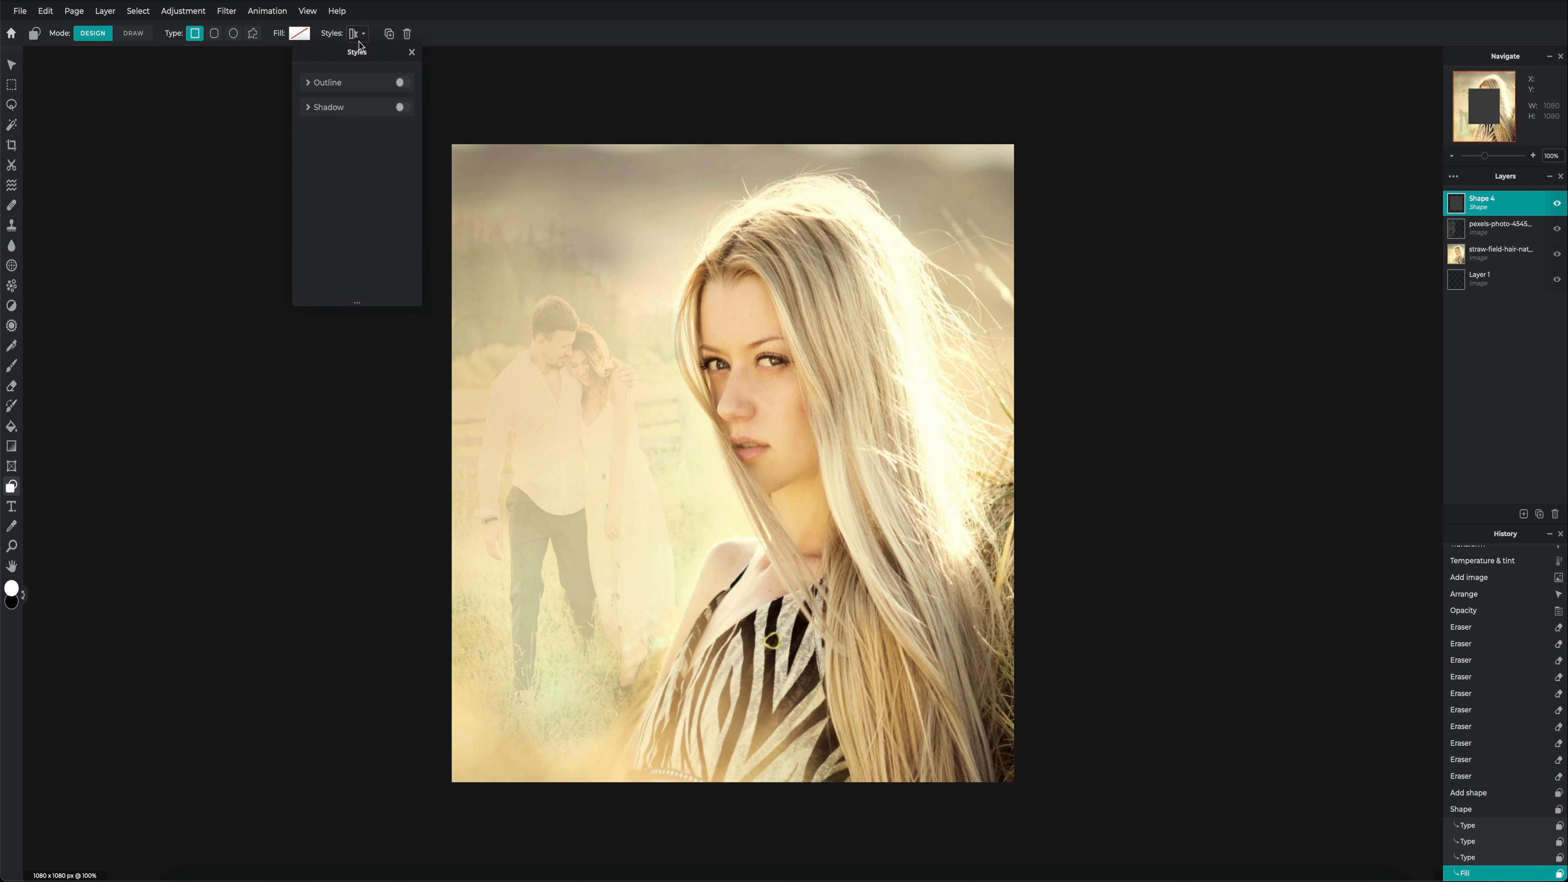
click(401, 83)
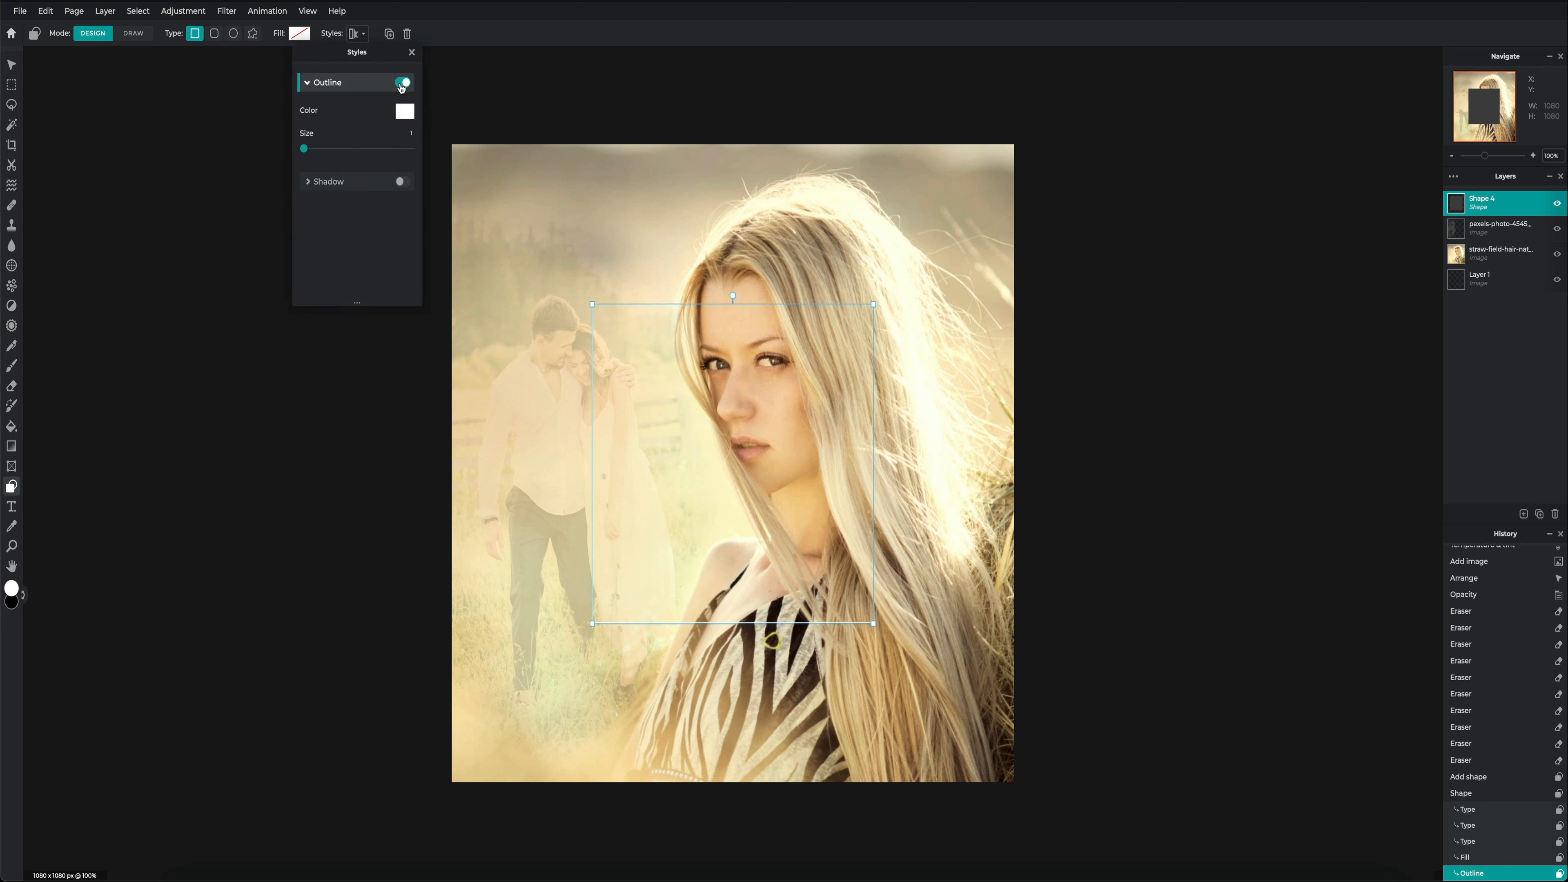
drag(304, 149, 310, 154)
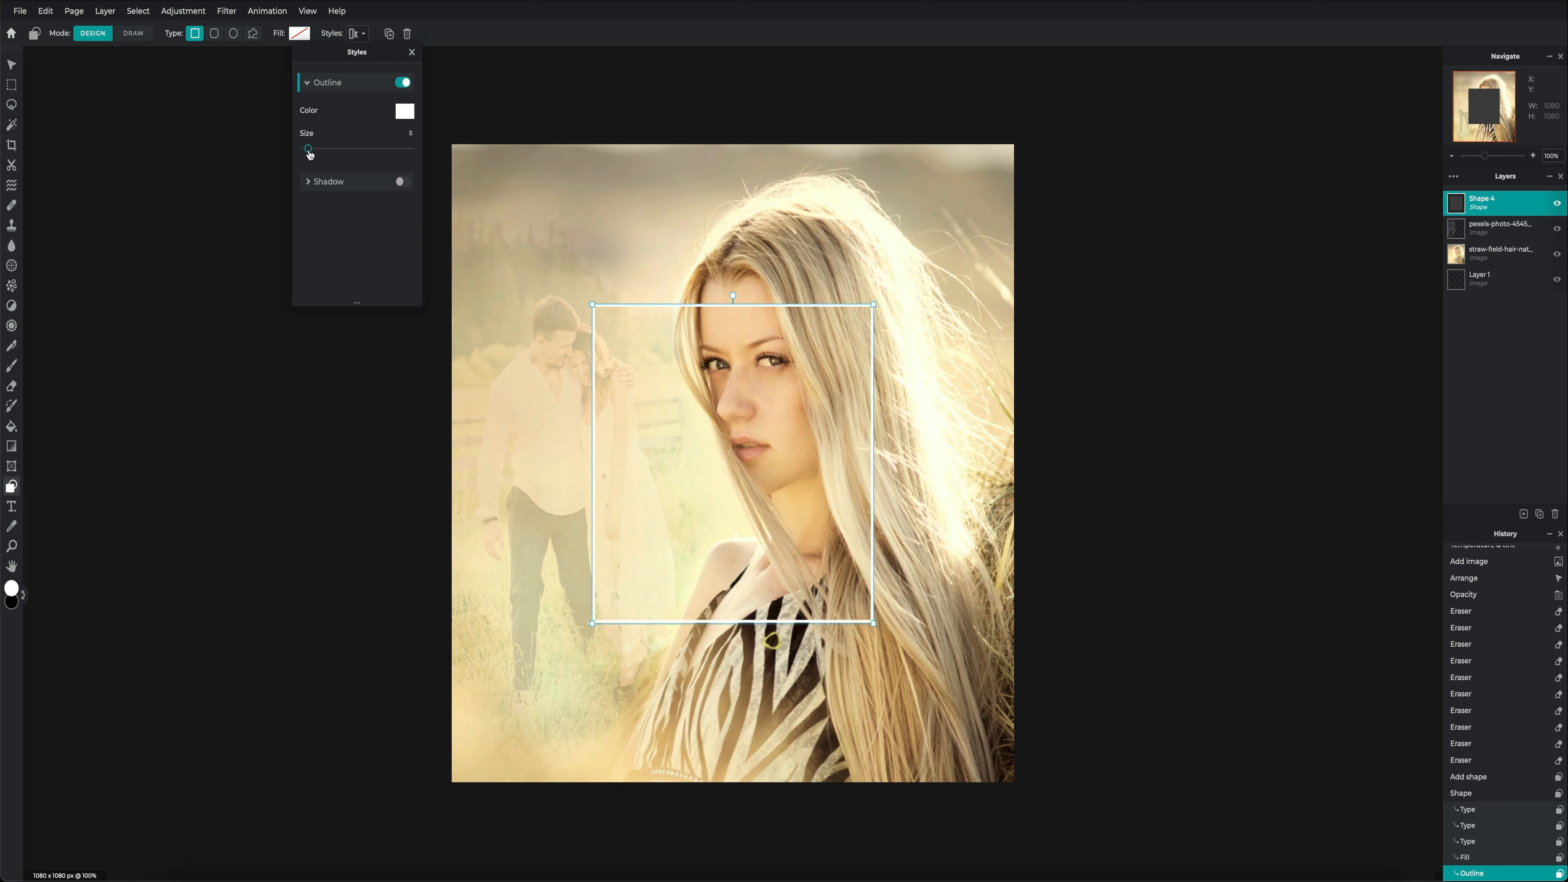
click(359, 33)
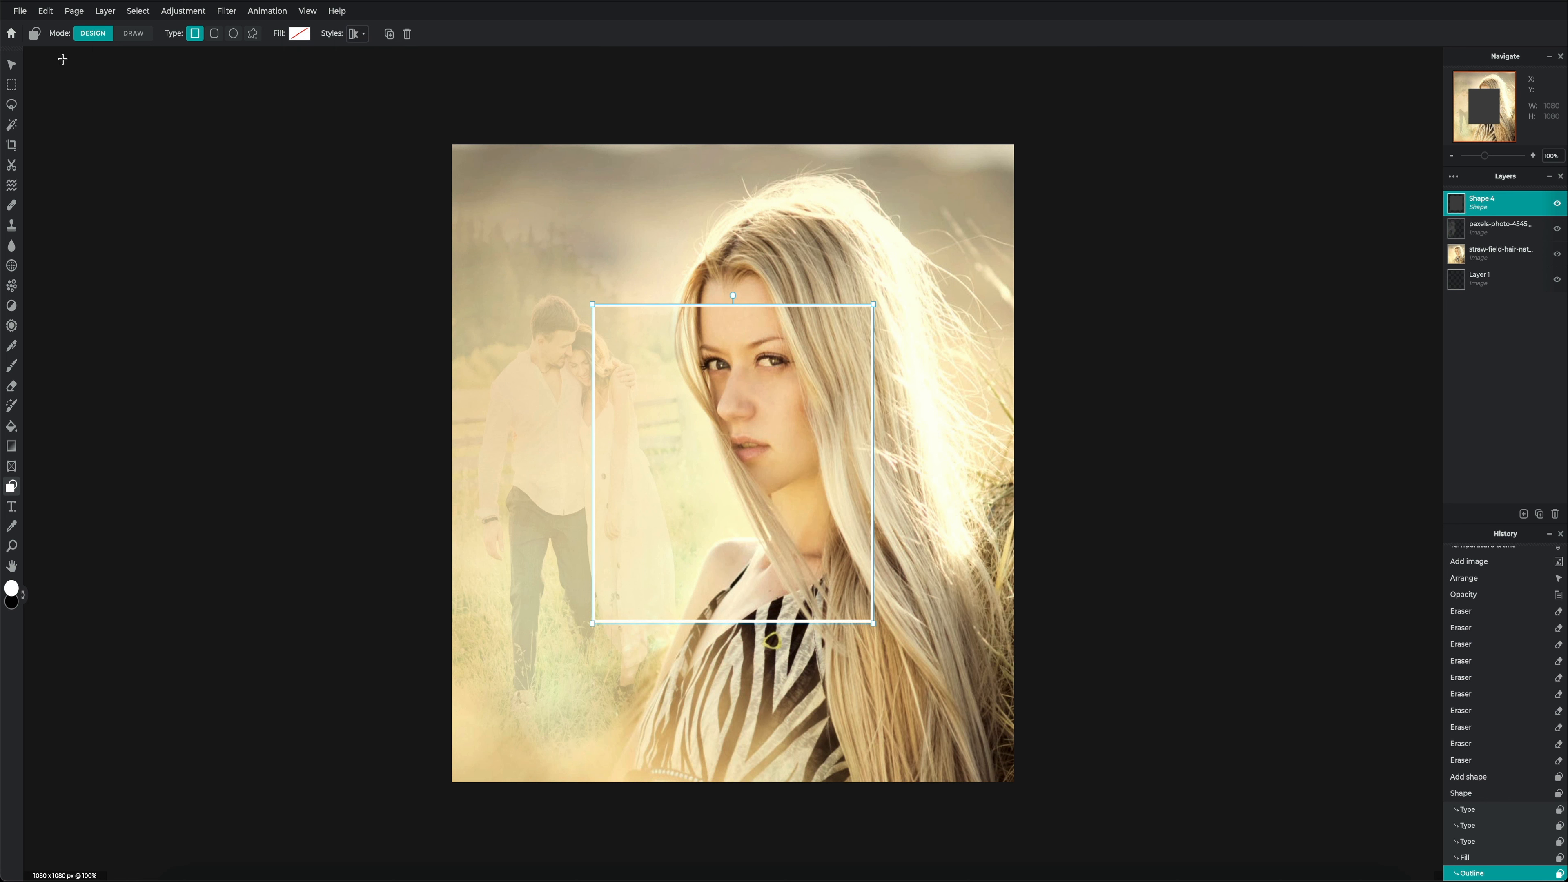
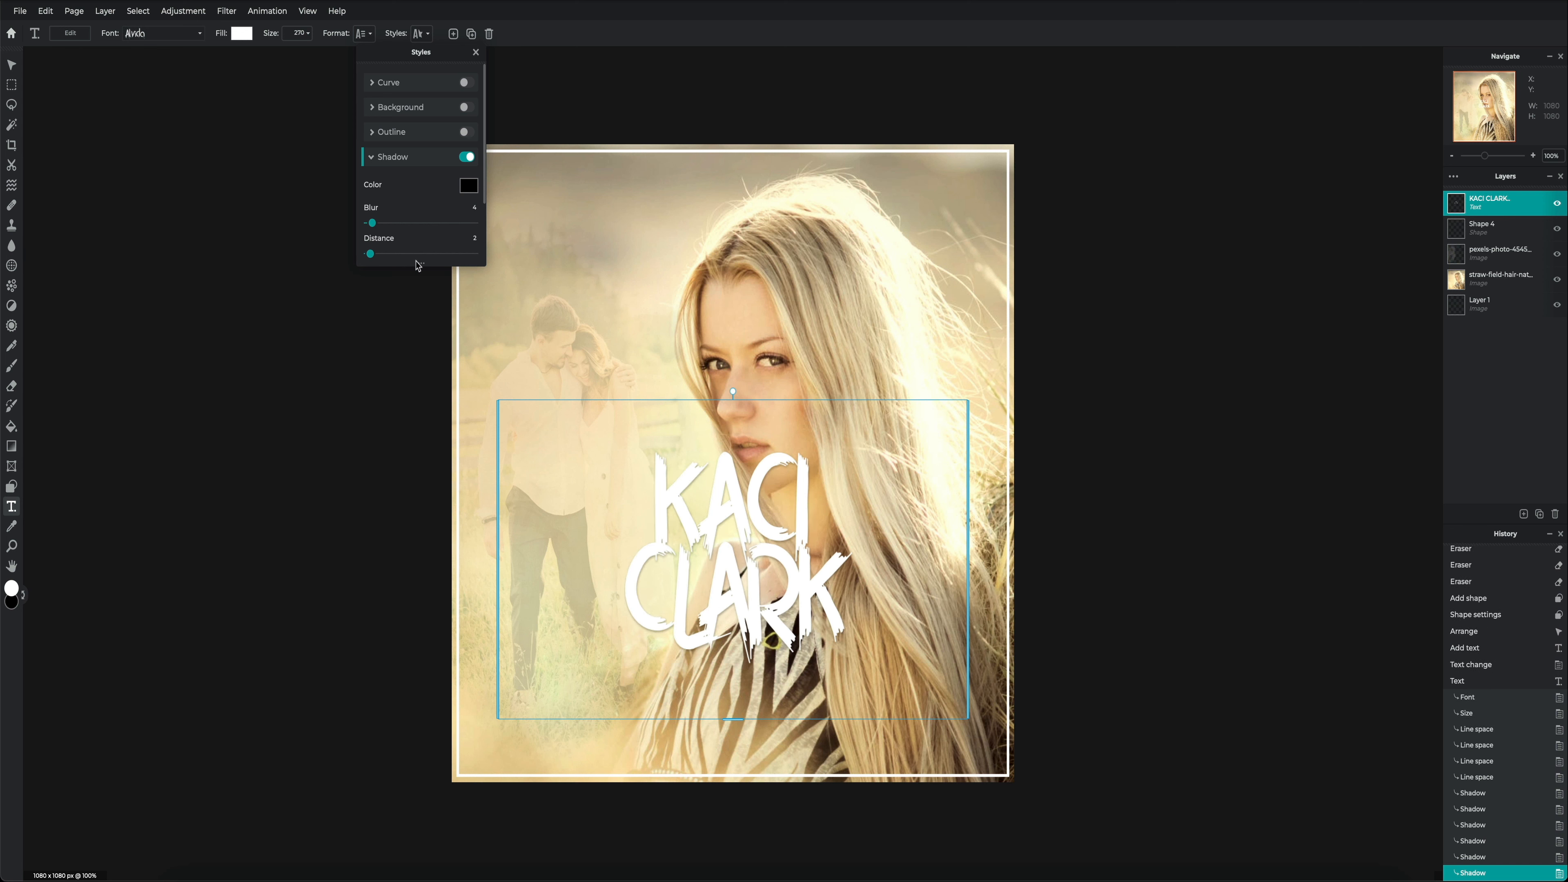
Strengthen the artist-name text's black shadow by setting its distance to 3 and its opacity to 70.
drag(421, 263, 421, 445)
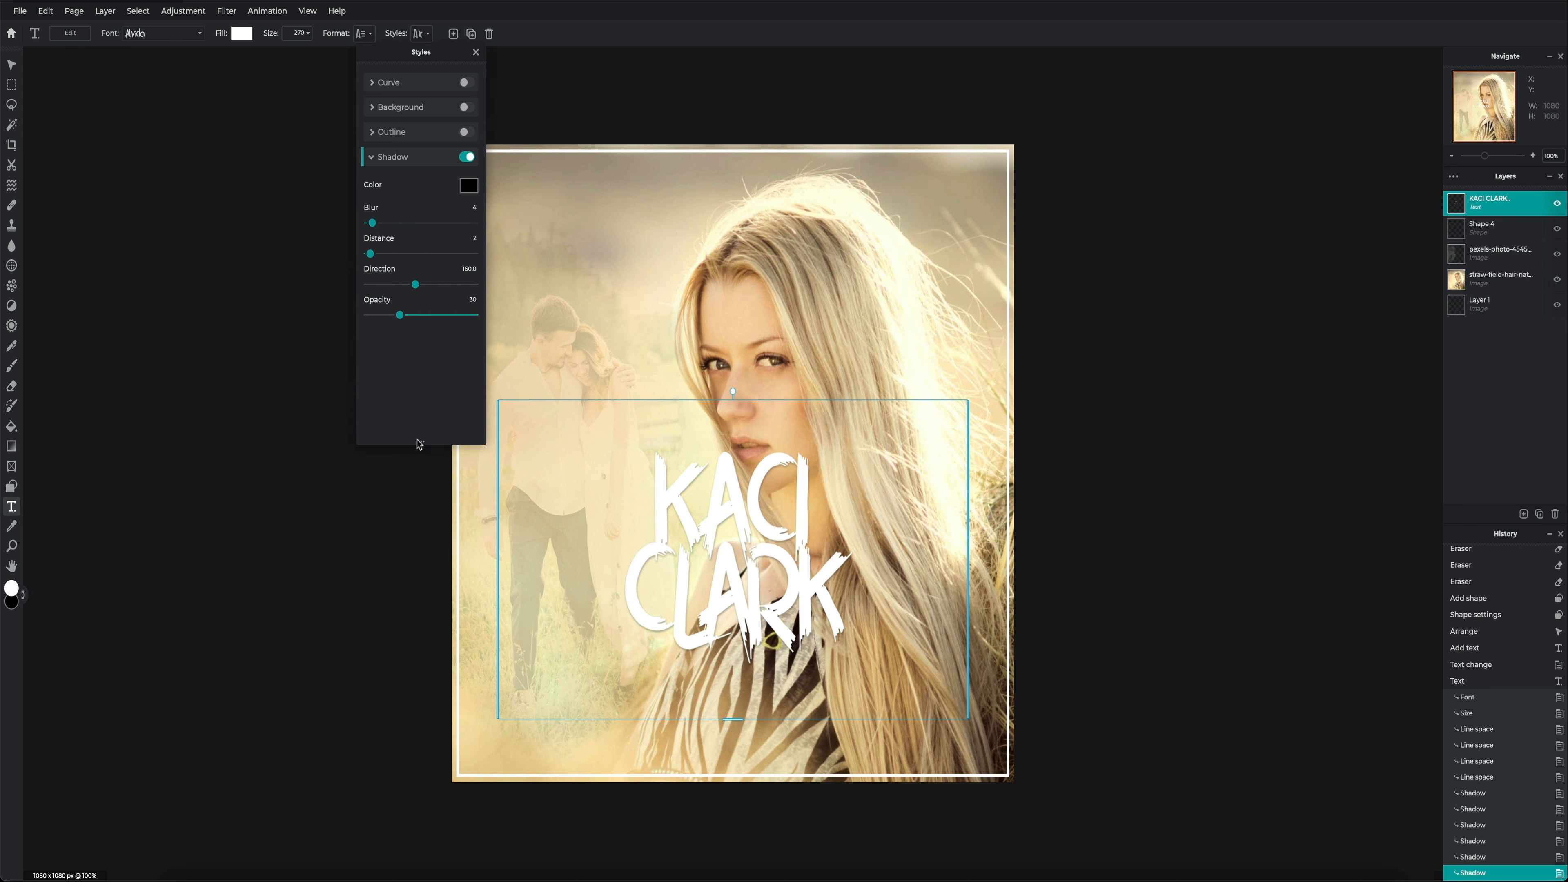
drag(401, 317, 476, 315)
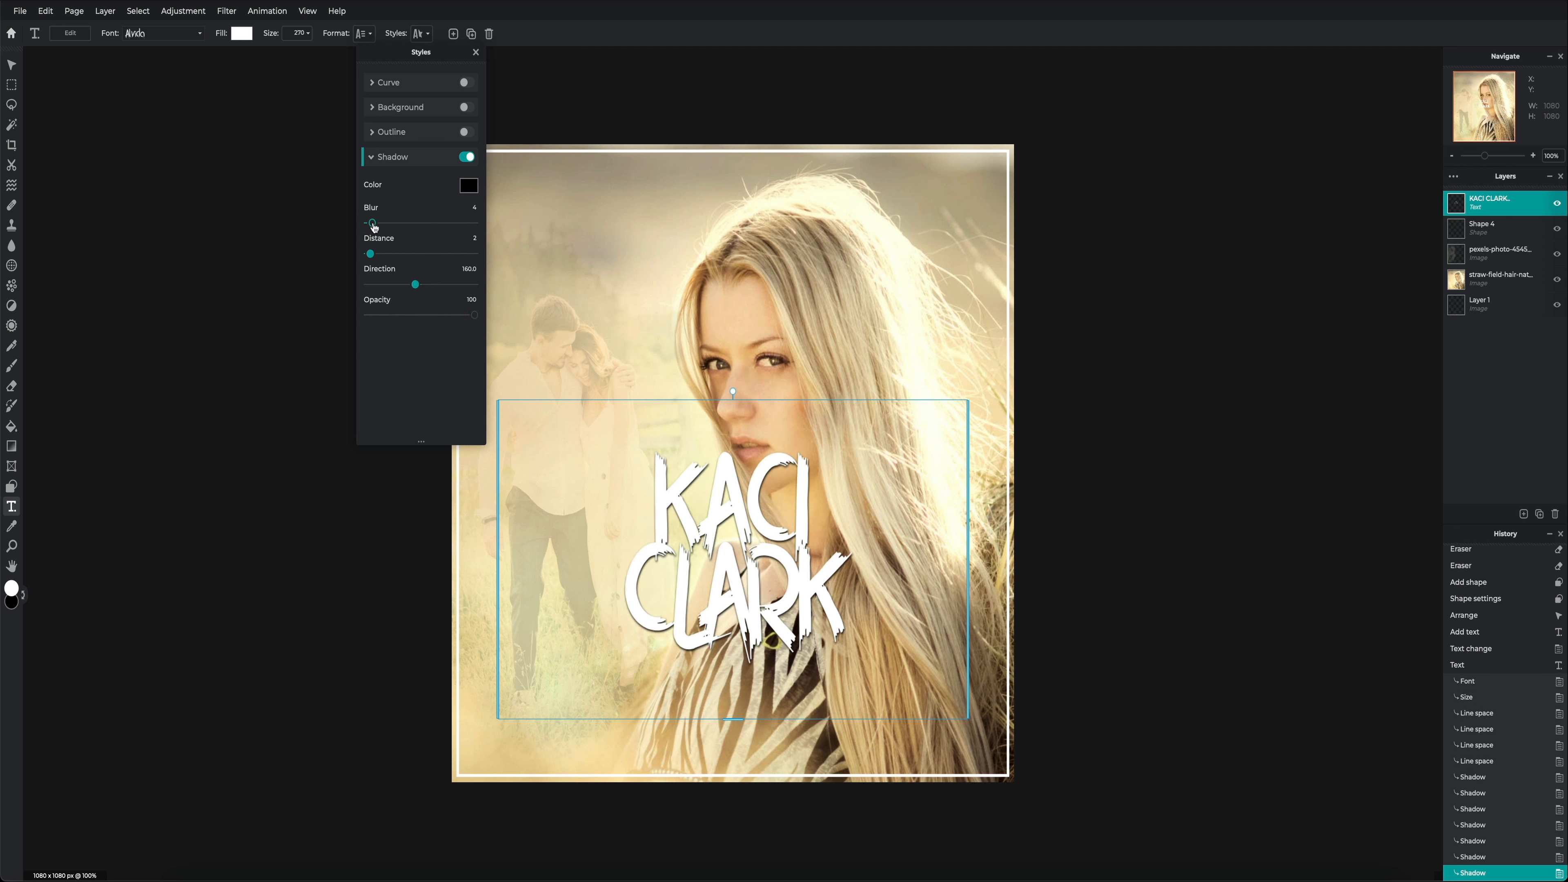
drag(370, 254, 372, 254)
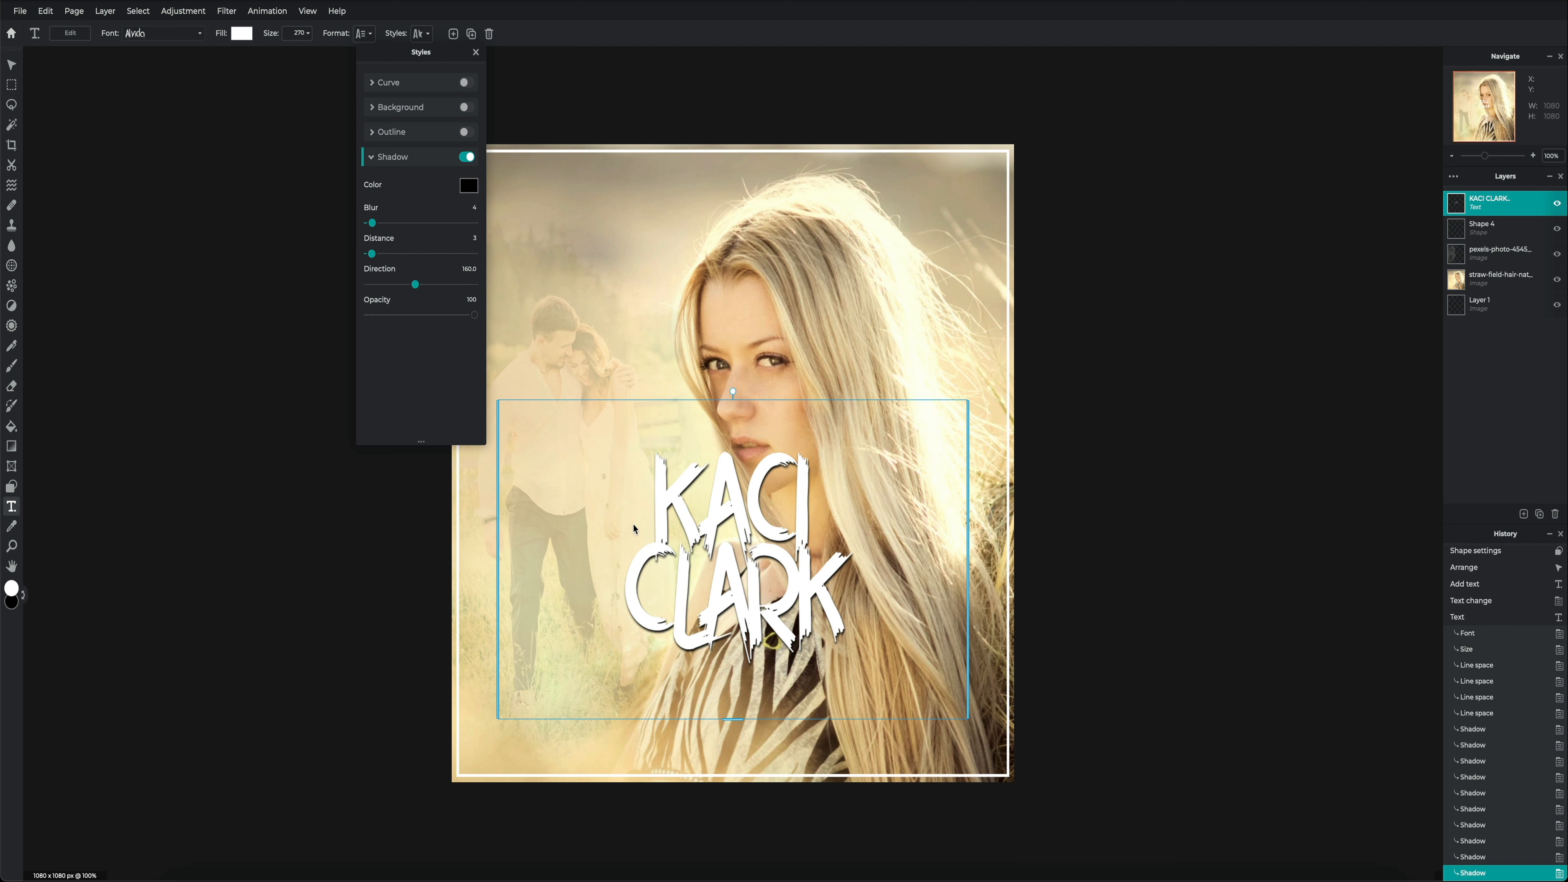
drag(474, 315, 444, 316)
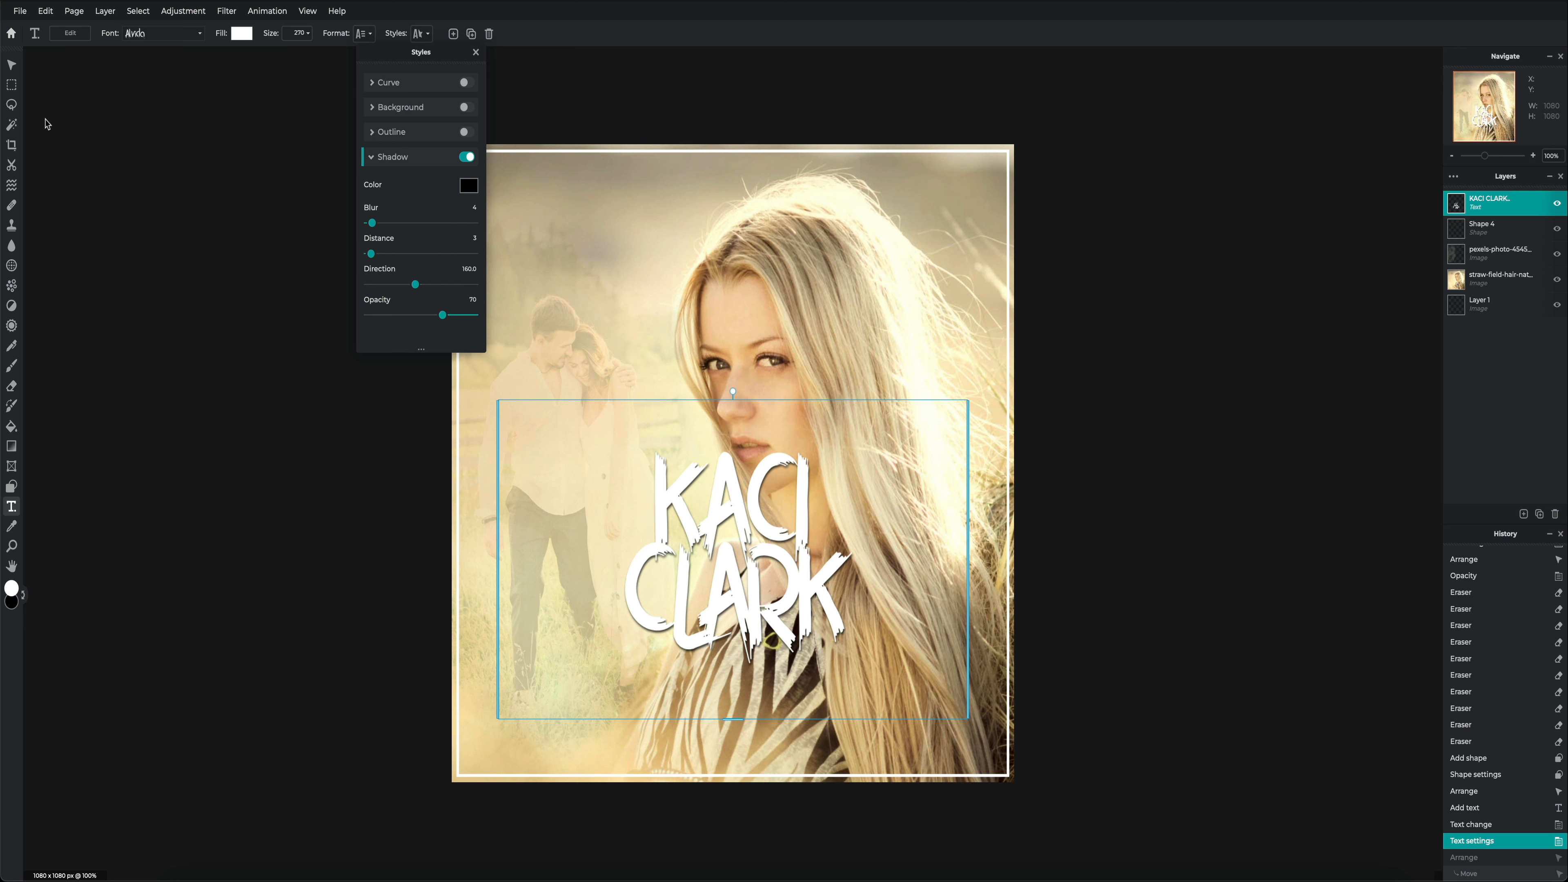
Move the artist-name text into the cover's lower-right corner, inside the white frame, and tilt it slightly counter-clockwise.
click(11, 64)
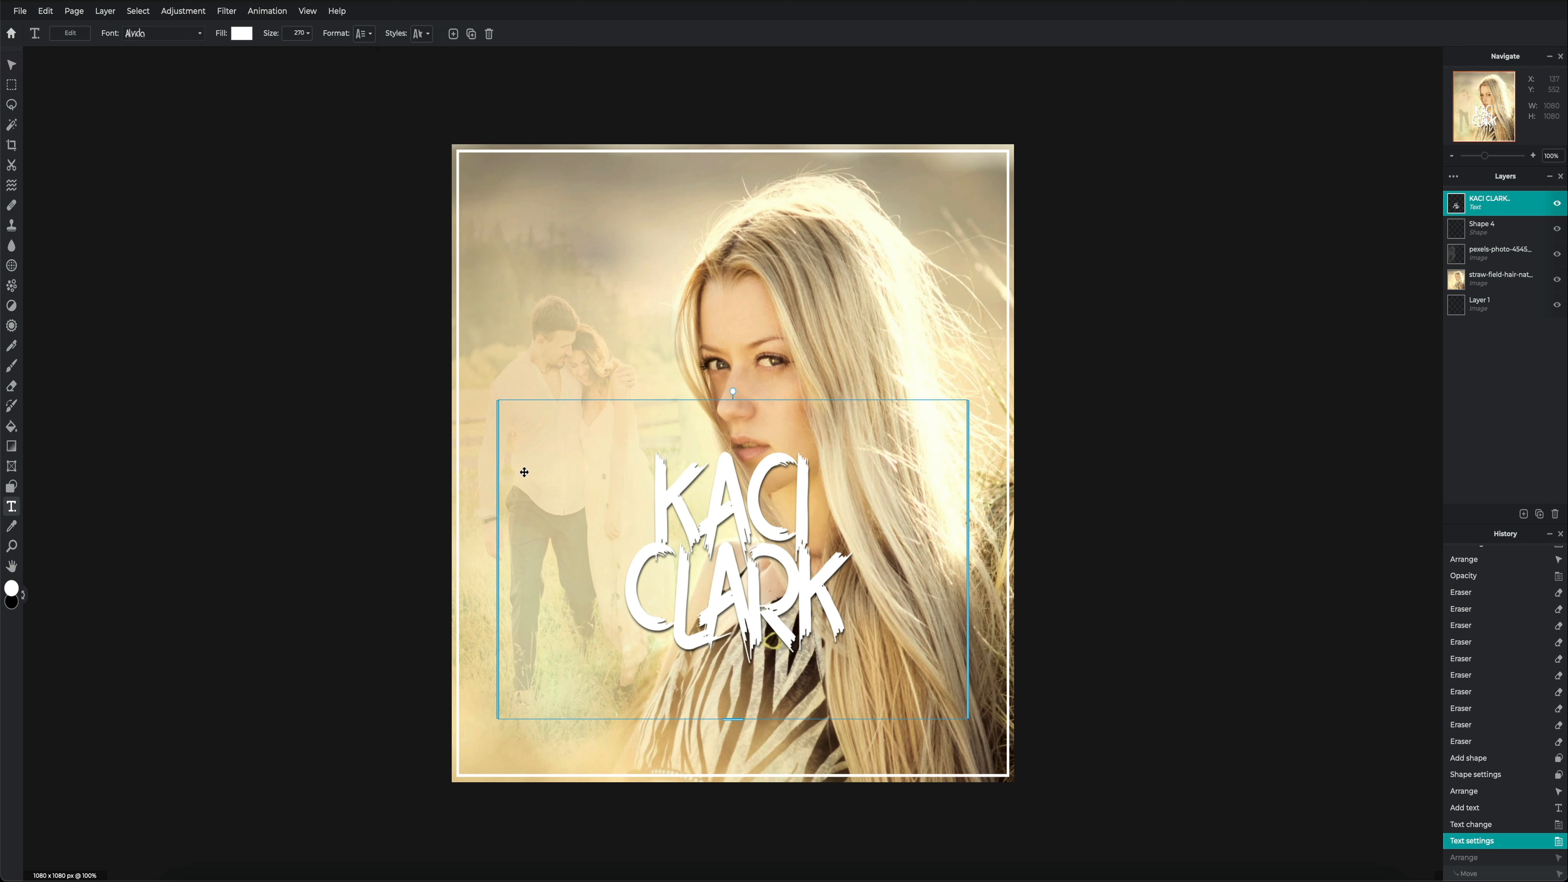
drag(682, 499, 833, 611)
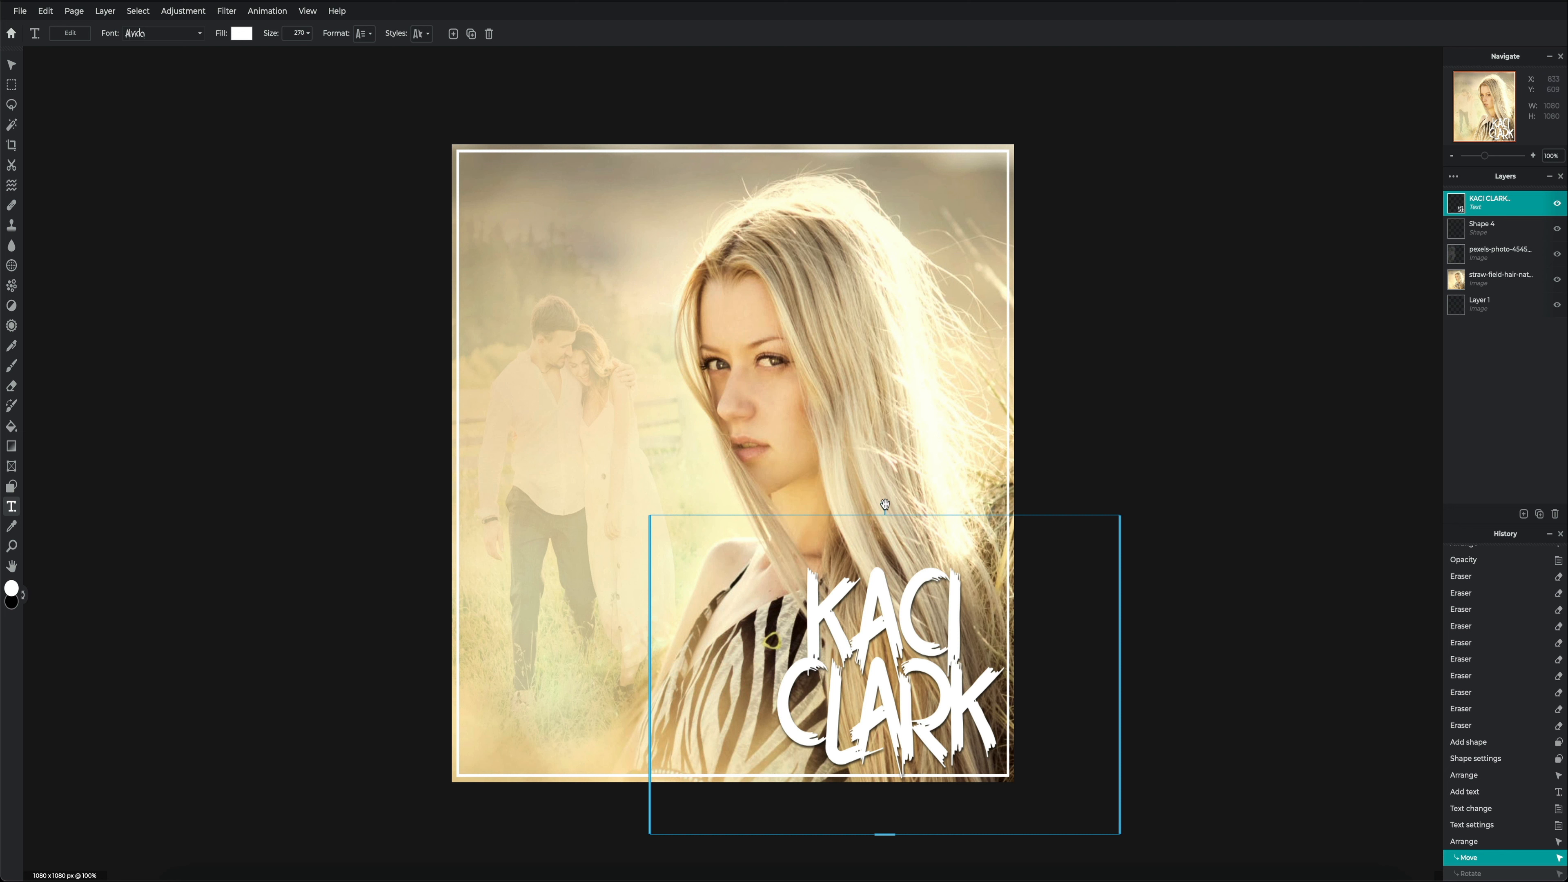
drag(880, 509, 864, 510)
drag(907, 649, 902, 646)
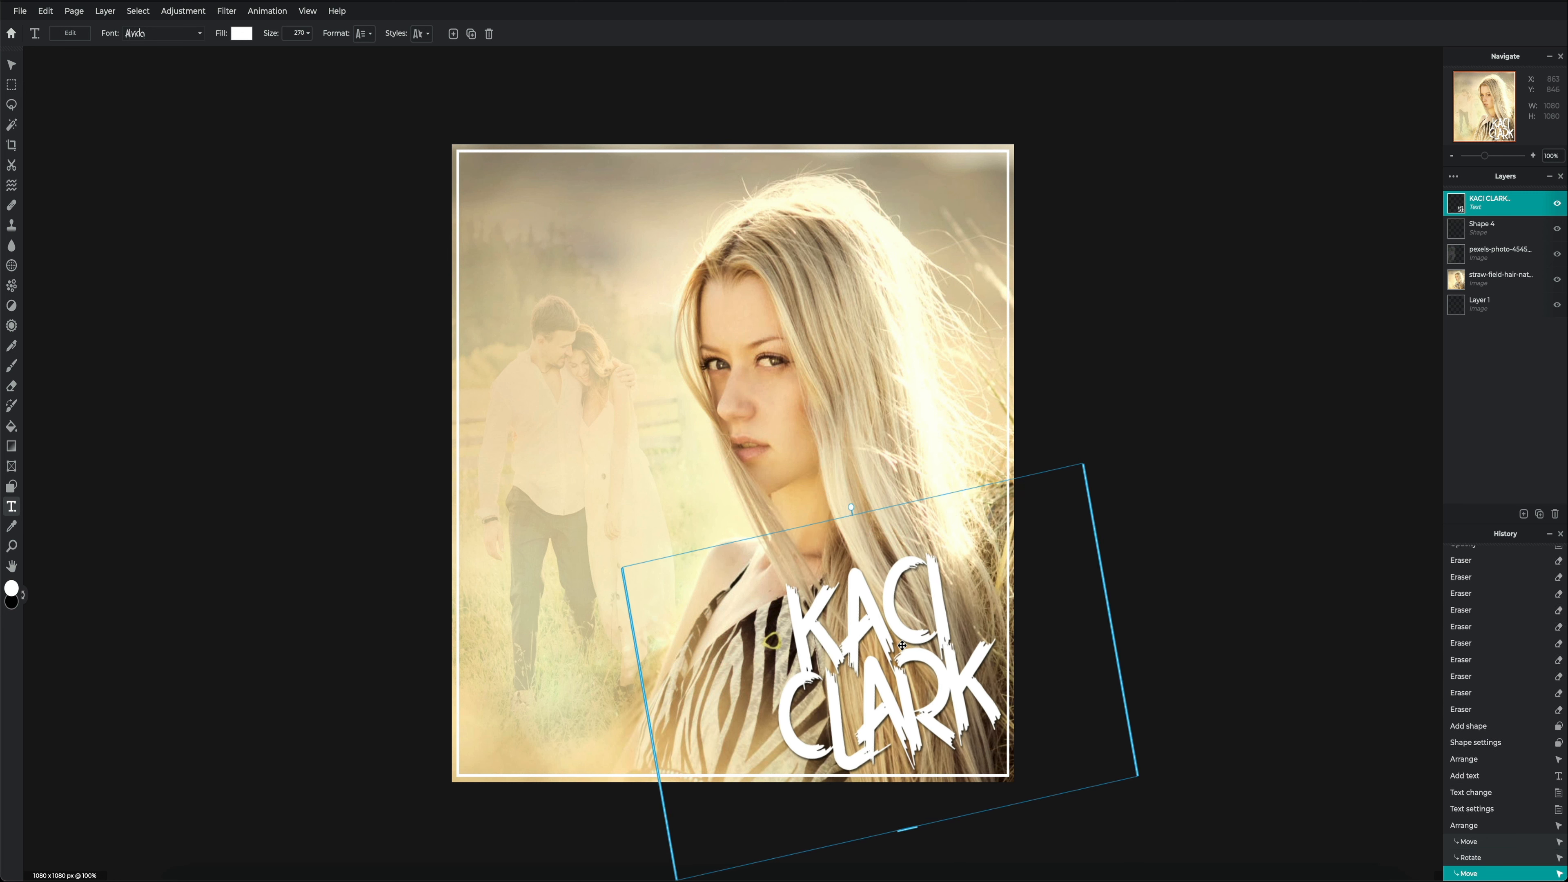
drag(889, 631, 886, 633)
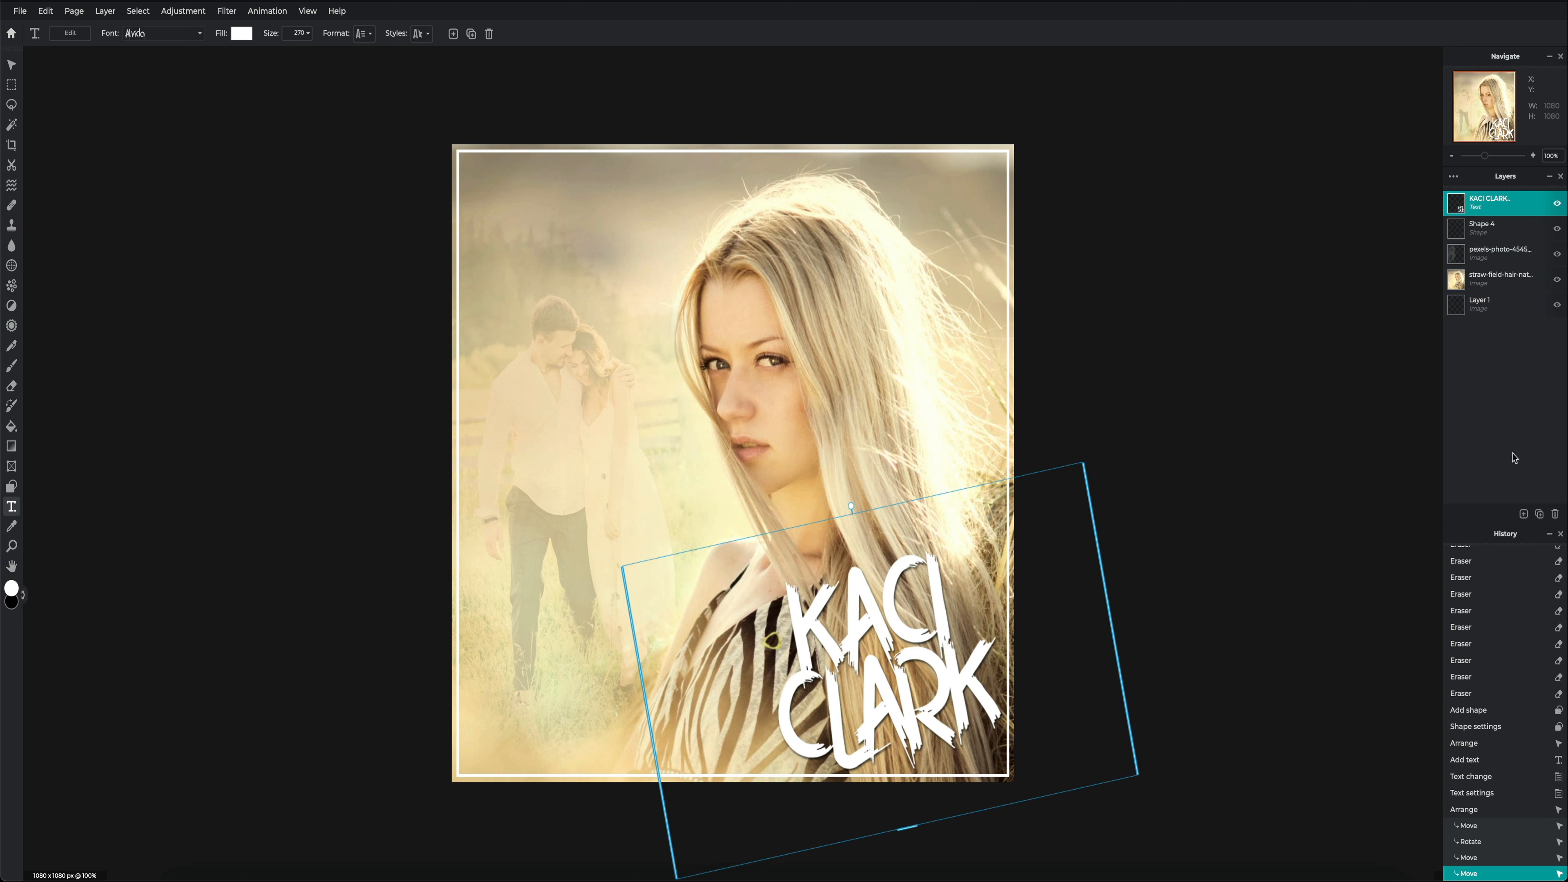
Duplicate the artist-name text, straighten the copy and turn it into the title MISUNDERSTOOD in a thin font at size 90.
click(1540, 516)
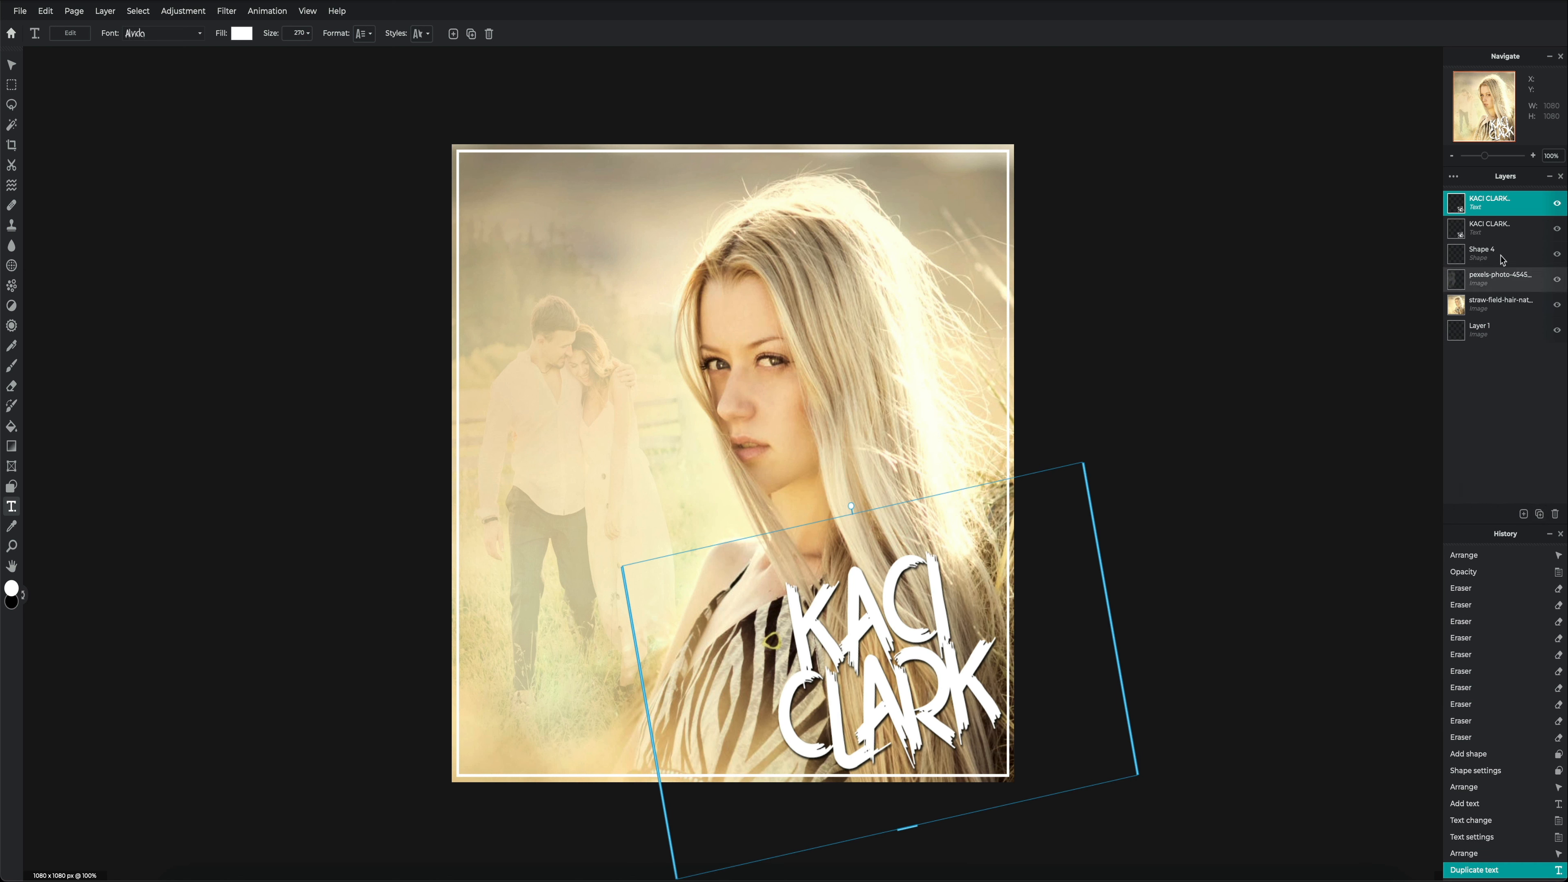
drag(869, 631, 709, 340)
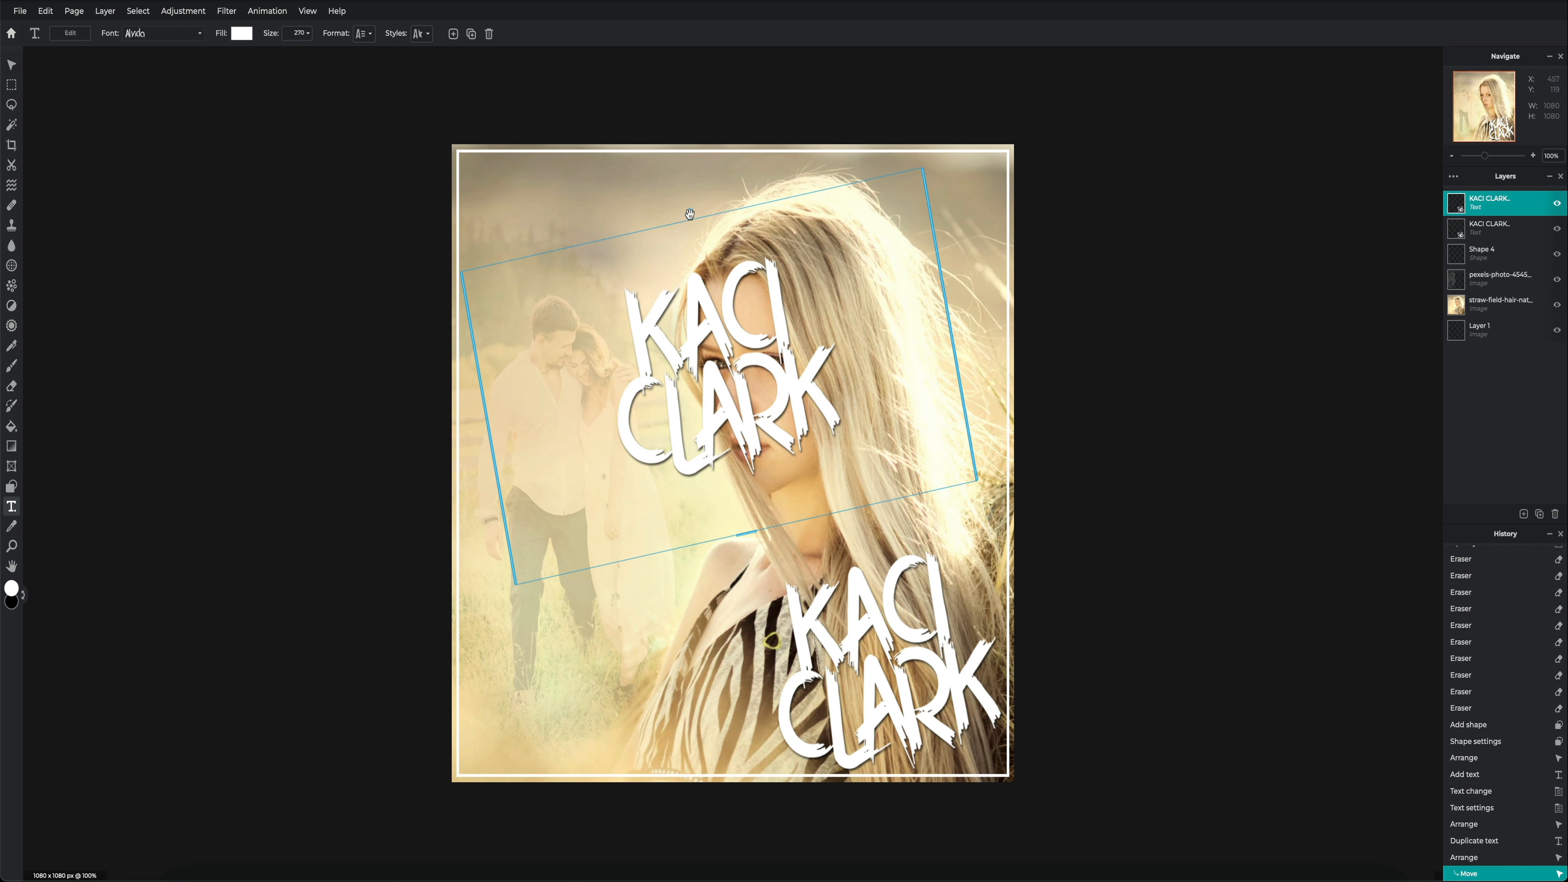
drag(690, 213, 713, 214)
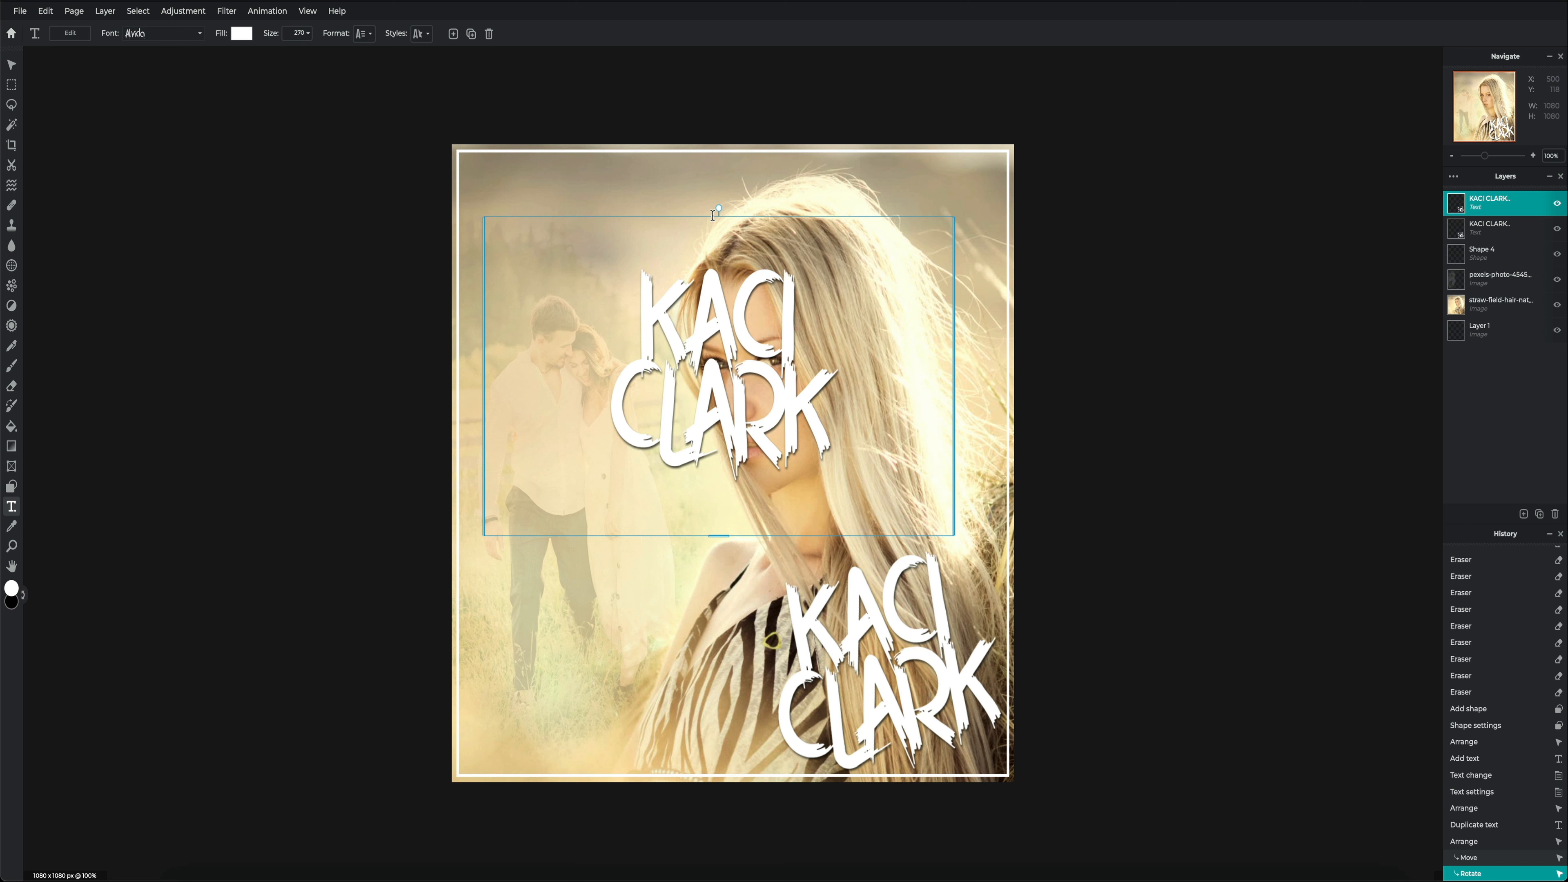
double_click(725, 353)
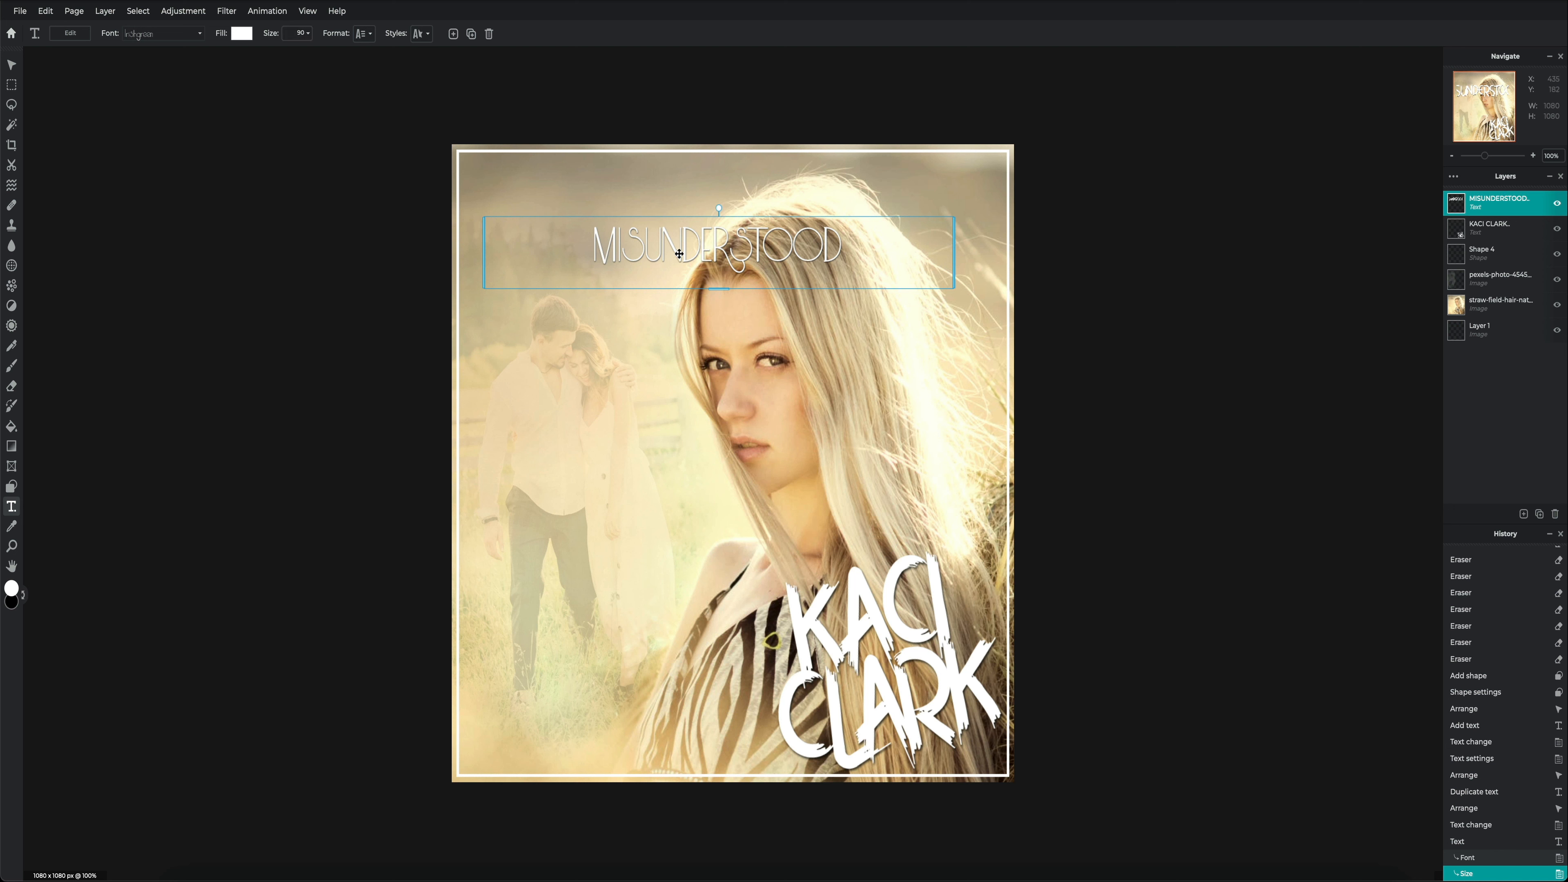
Move the MISUNDERSTOOD title into the cover's upper-left corner, just inside the white frame, and deselect it.
drag(677, 253, 549, 189)
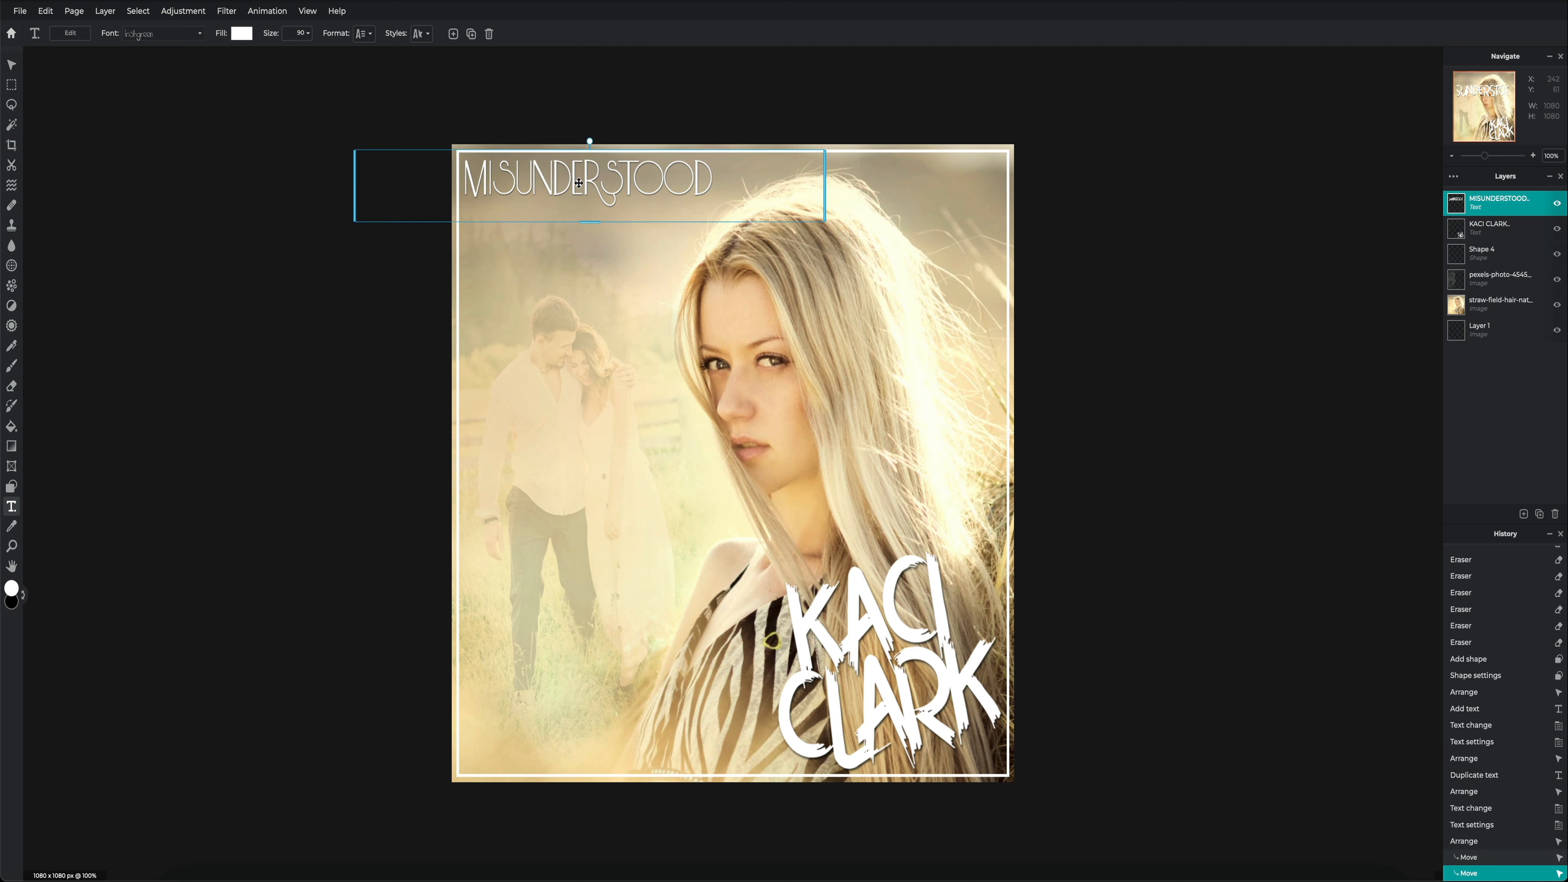
click(11, 64)
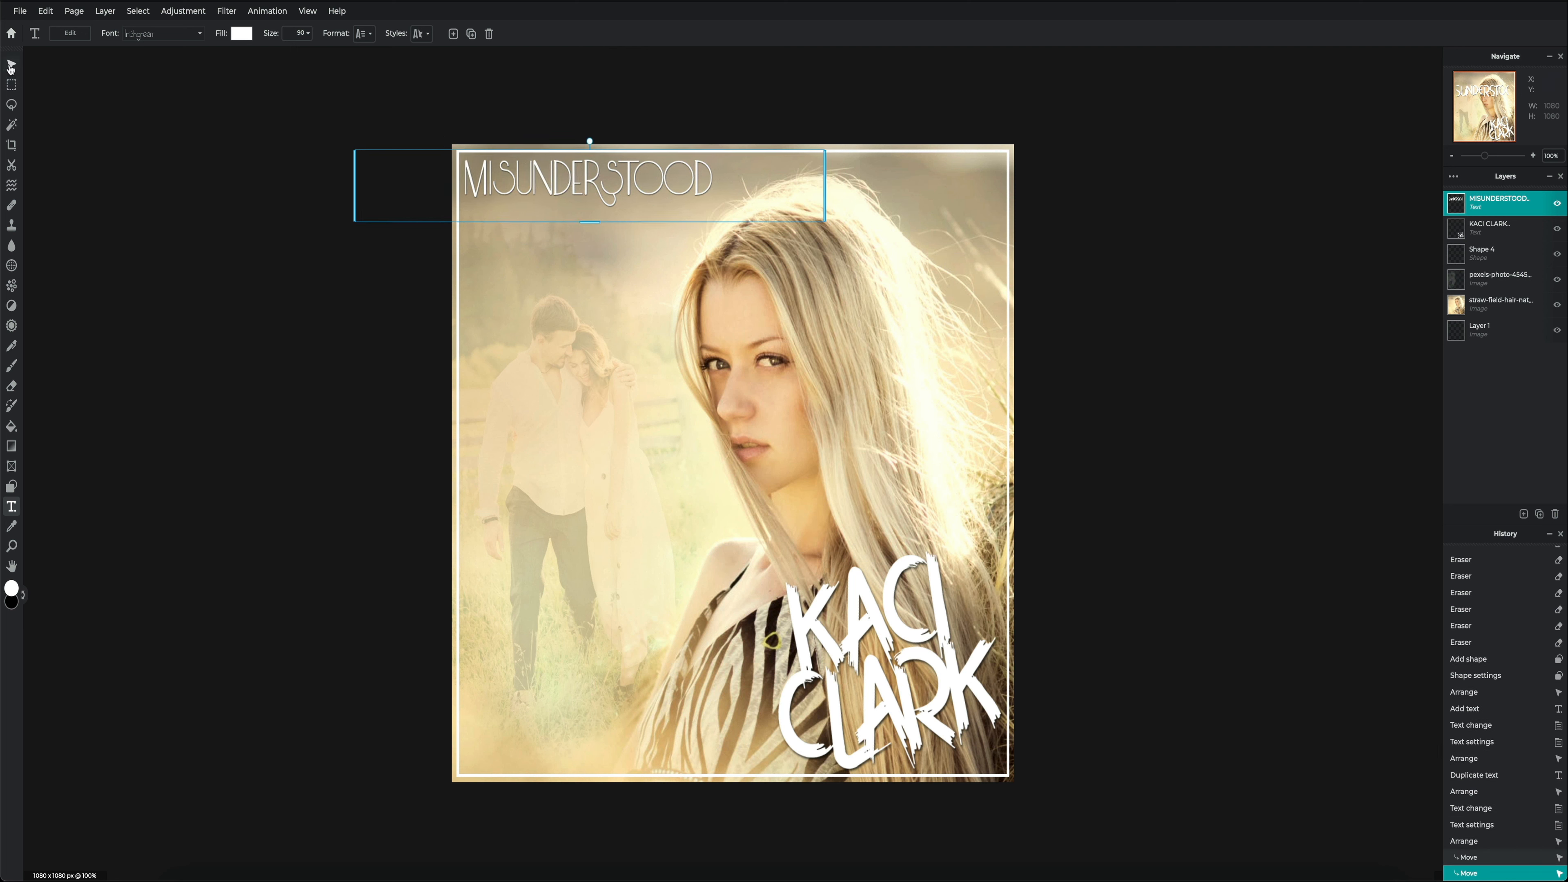
click(168, 273)
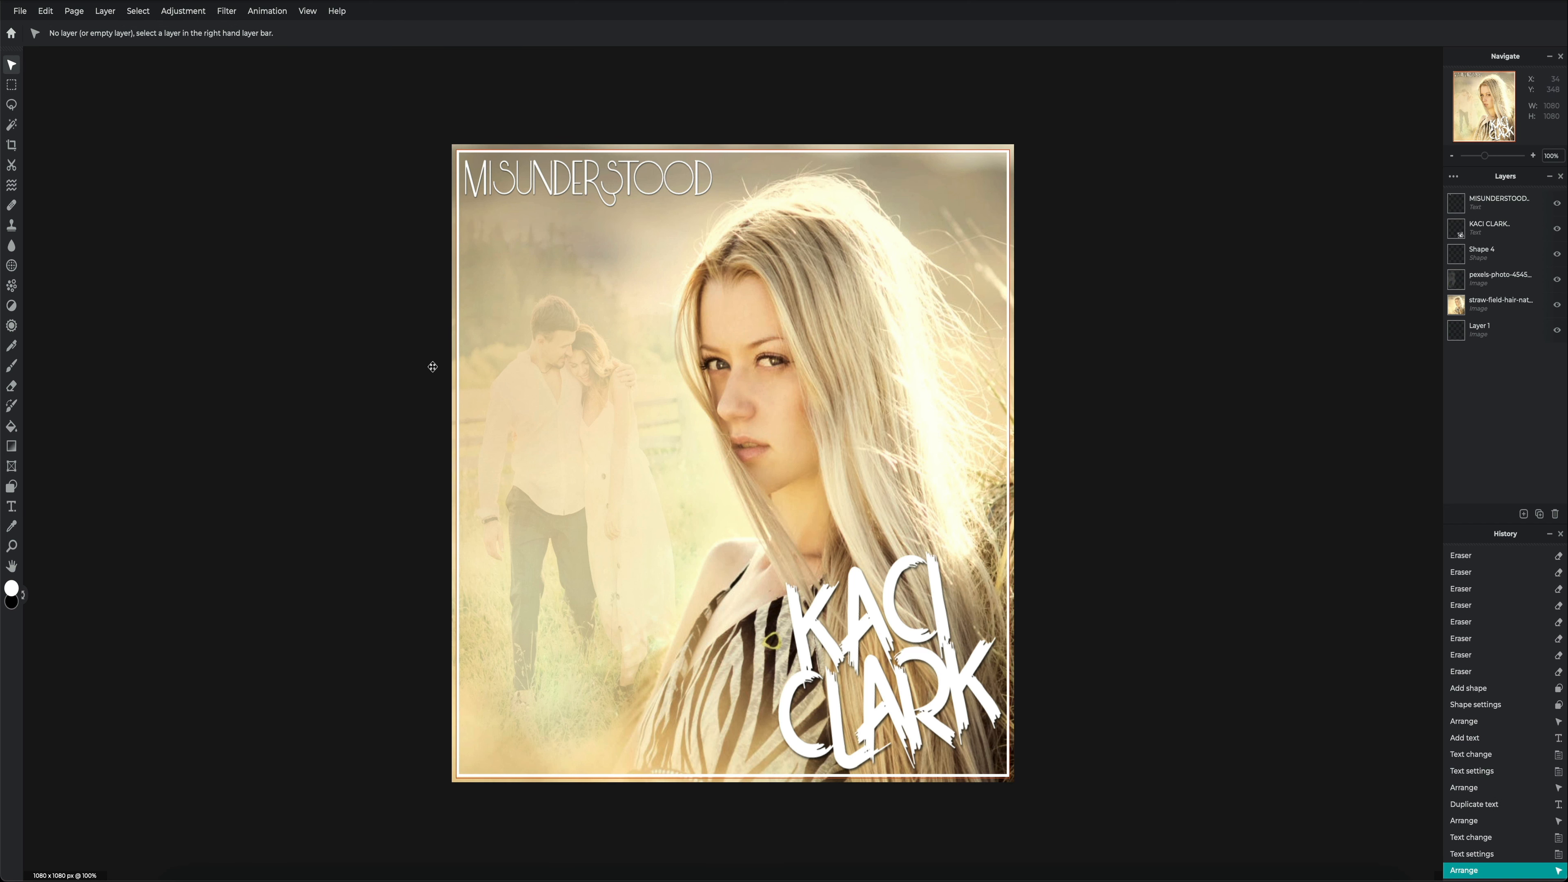
Add a white track-list text, from INCLUDING... down to SECOND CHANCE, in Oswald-regular at size 30.
click(11, 506)
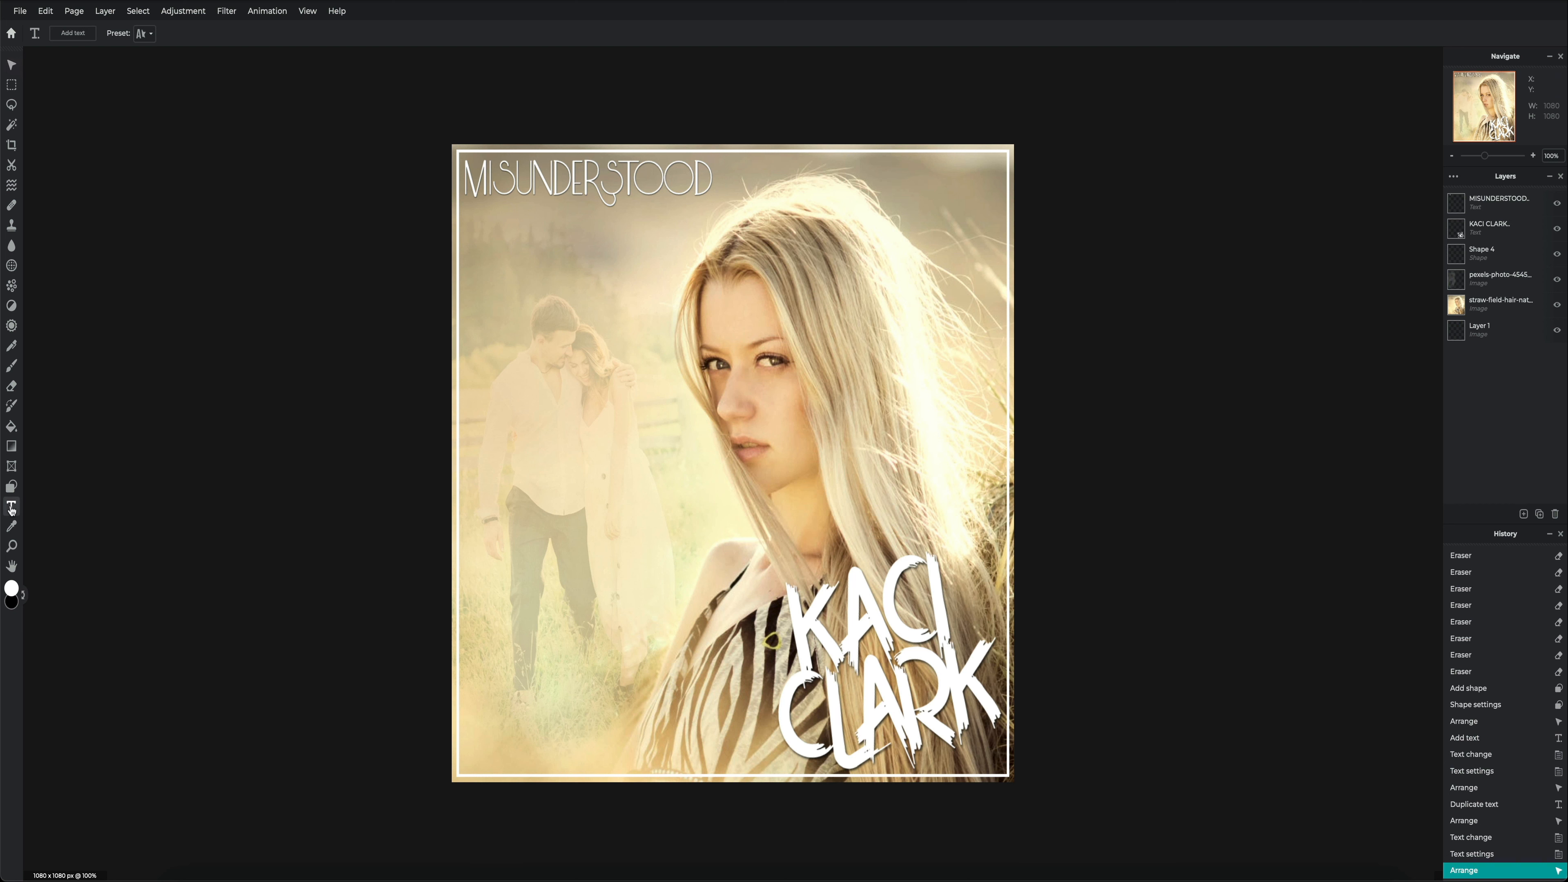
click(69, 34)
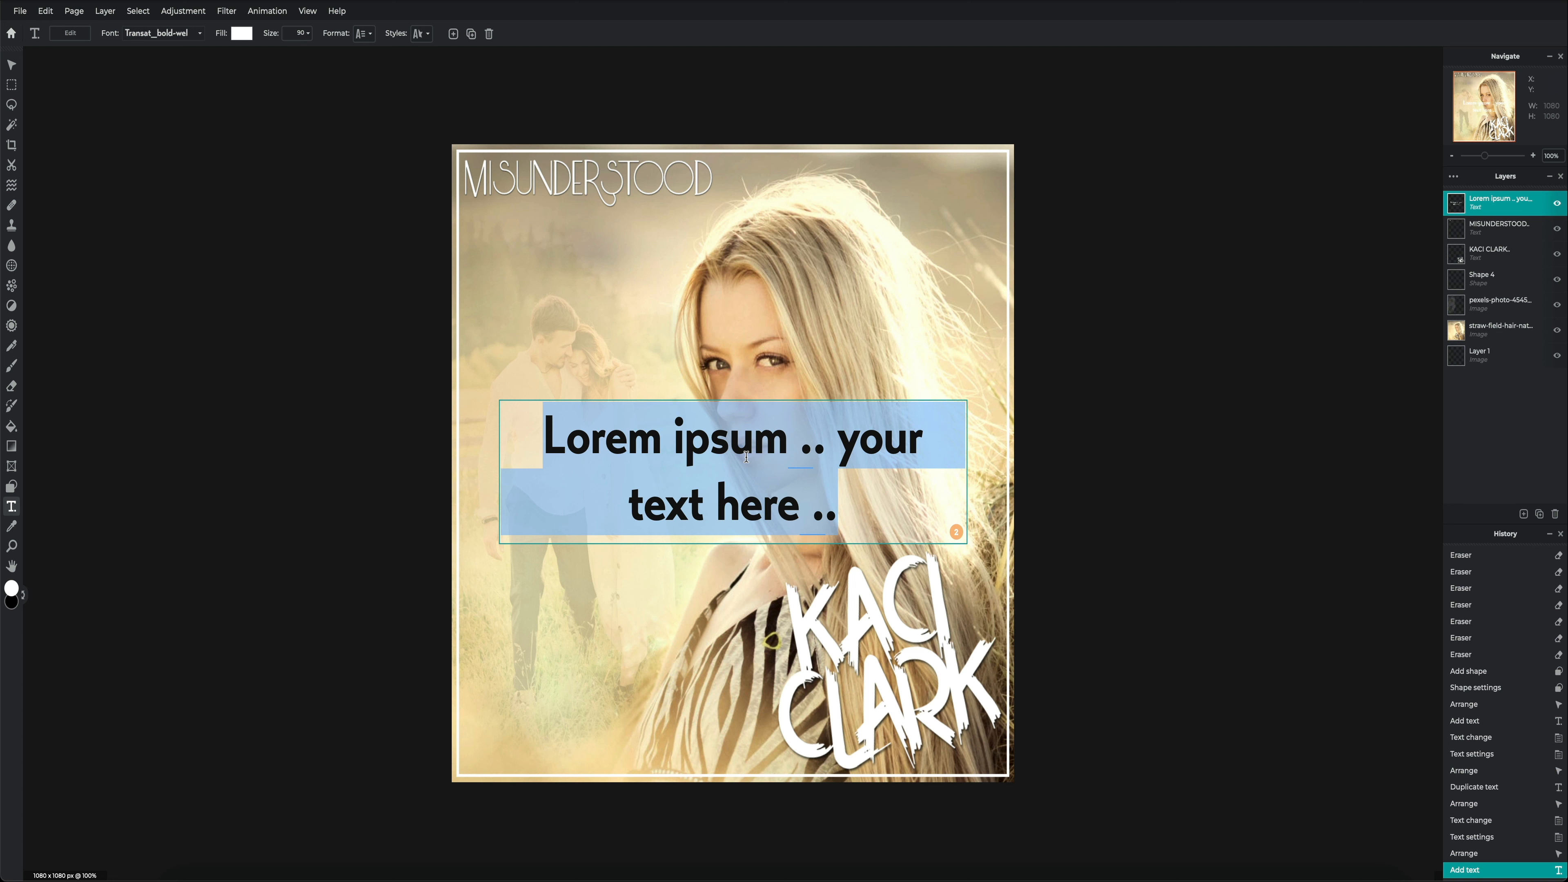
click(167, 35)
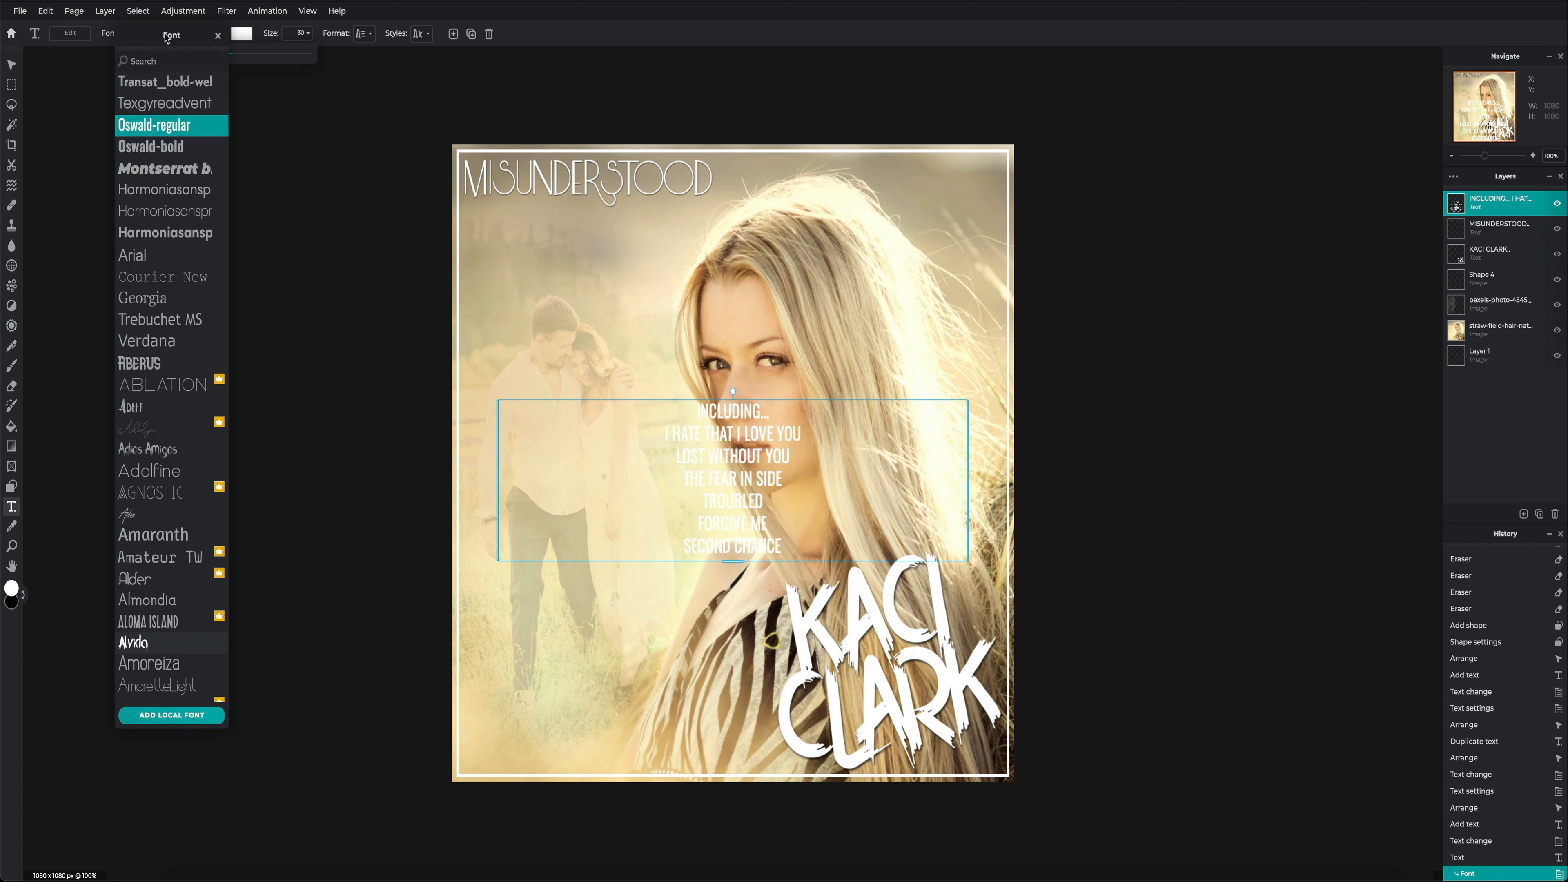
click(143, 127)
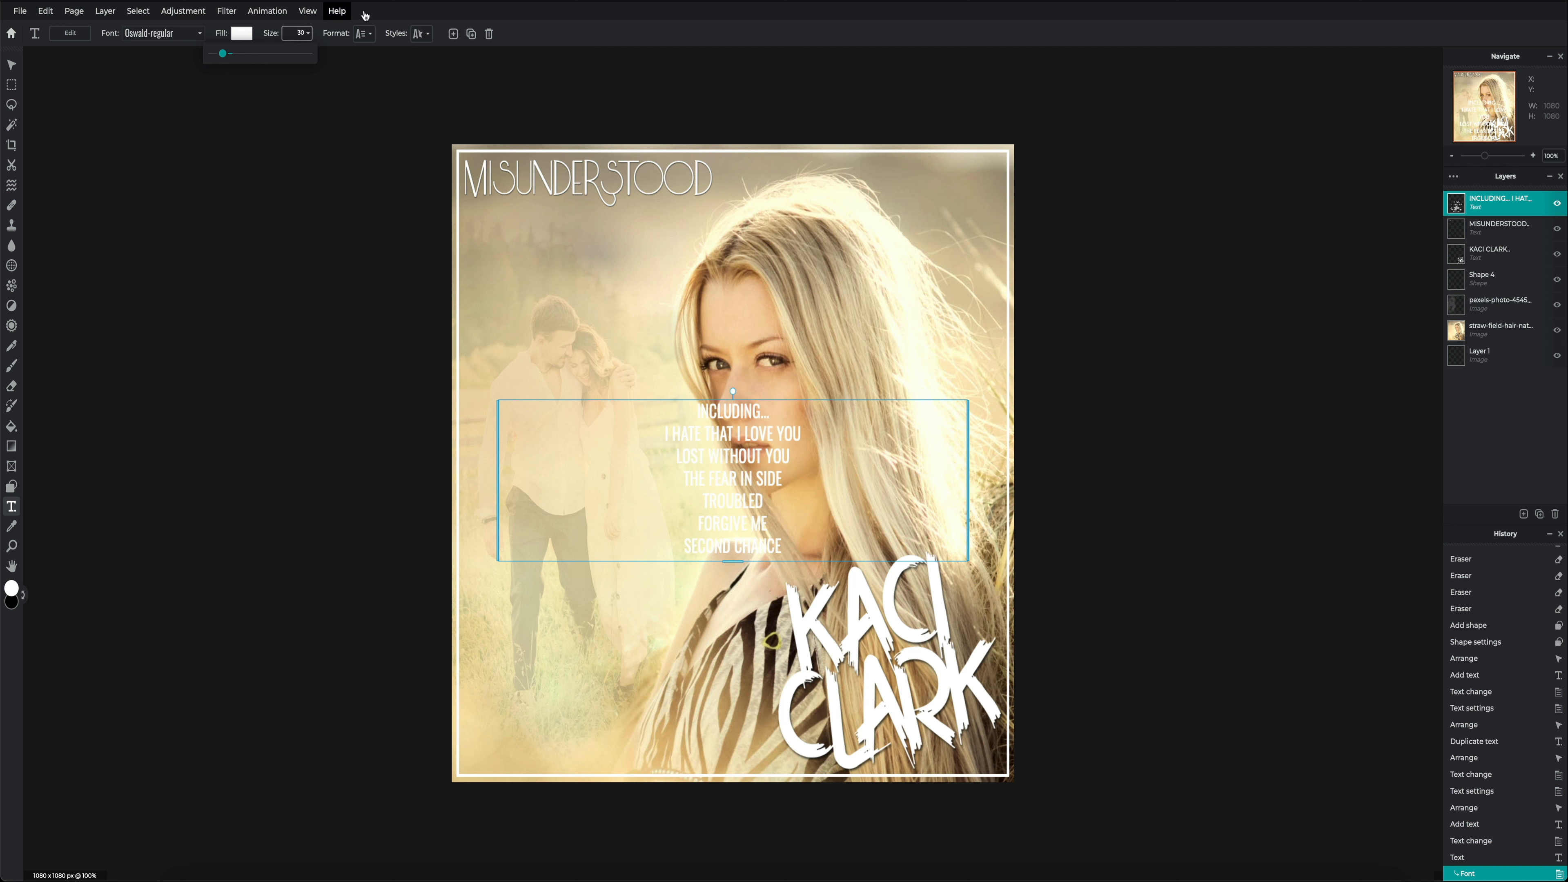
Place the track list over the faded couple, increase its line spacing and deselect it.
drag(740, 450, 558, 407)
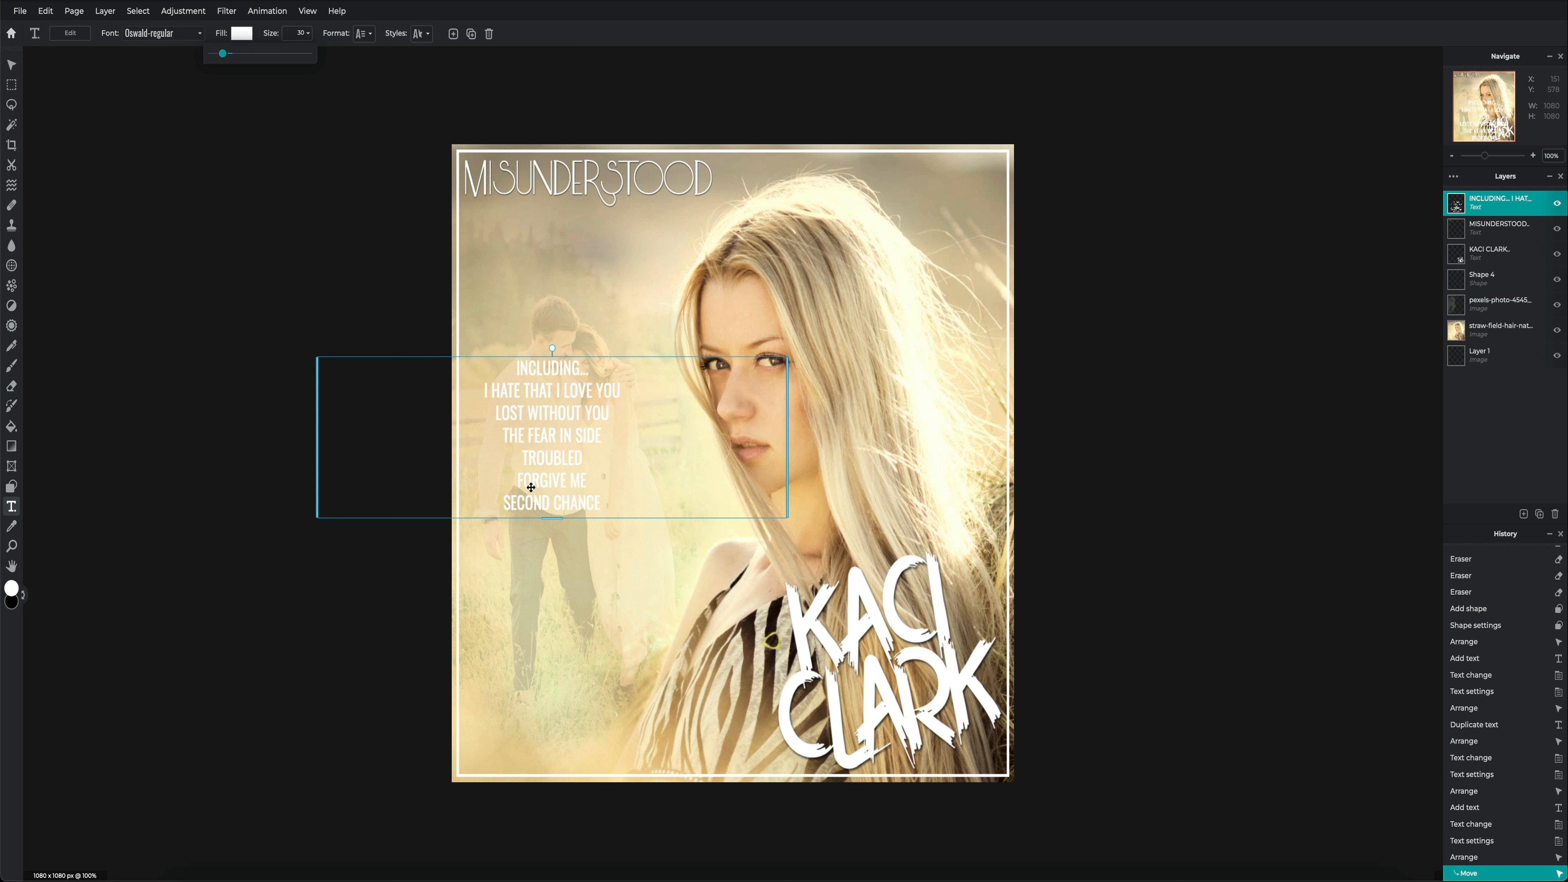
click(364, 34)
drag(363, 96, 377, 96)
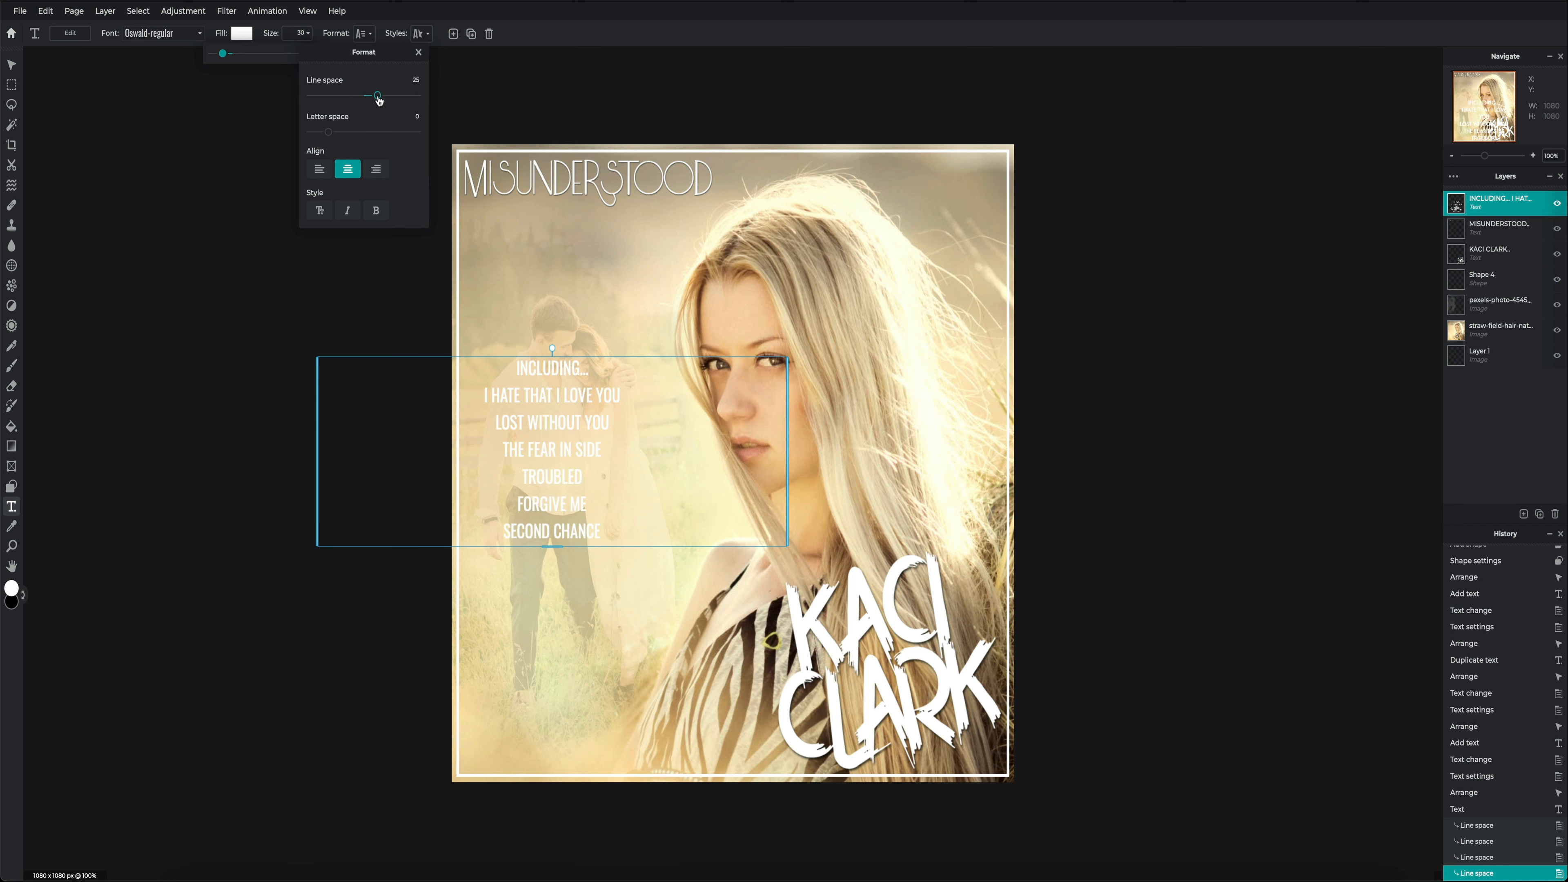
click(419, 53)
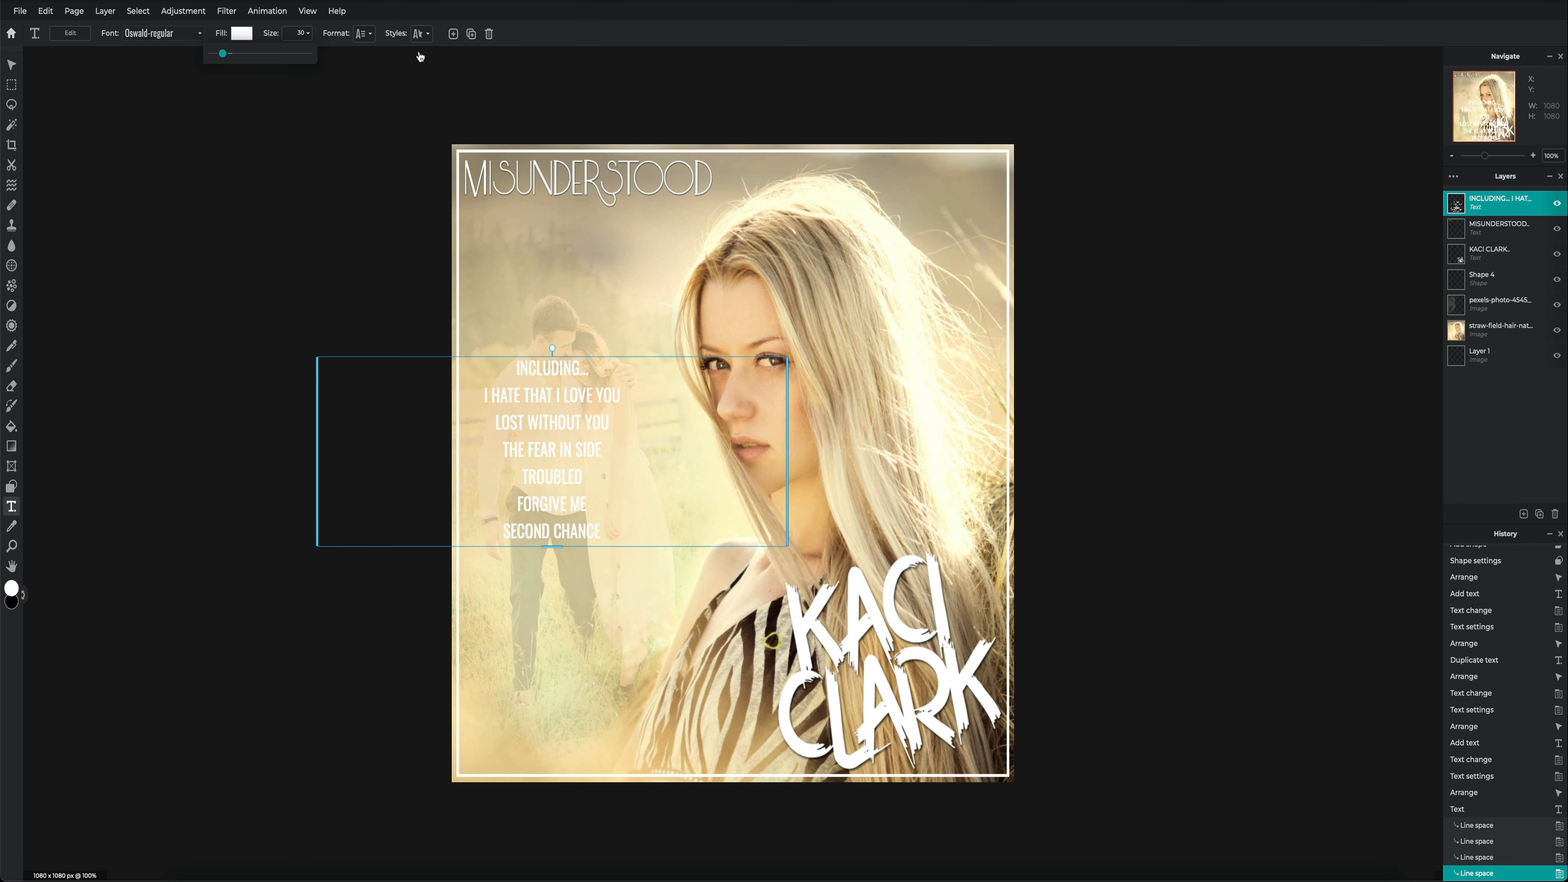
click(325, 267)
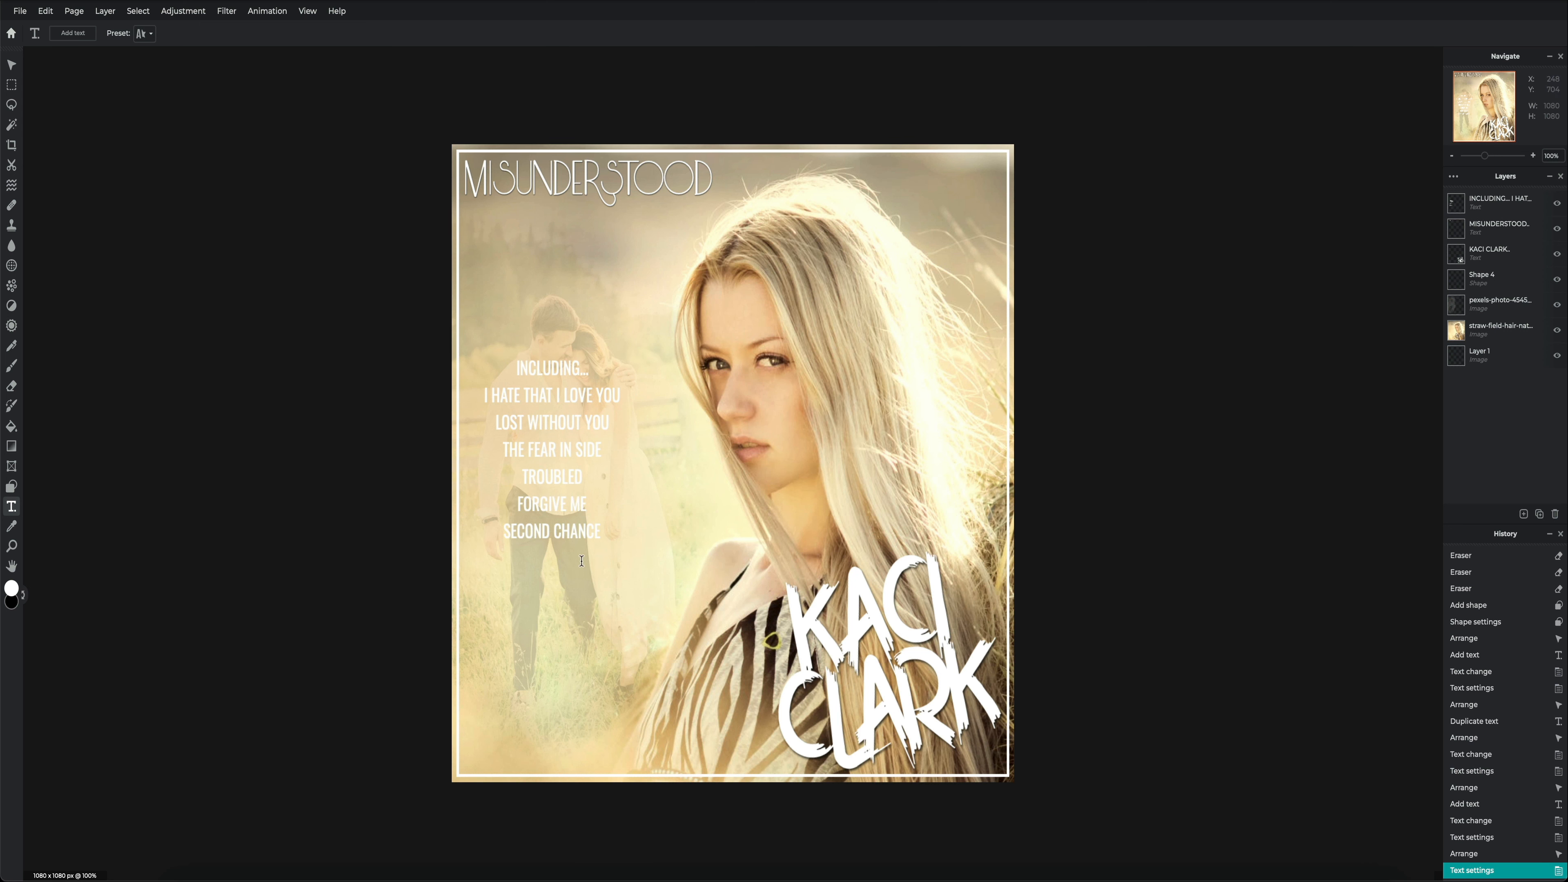
Add a shape layer to the cover and make it a rounded rectangle with a corner radius of 100.
click(1524, 515)
click(1494, 433)
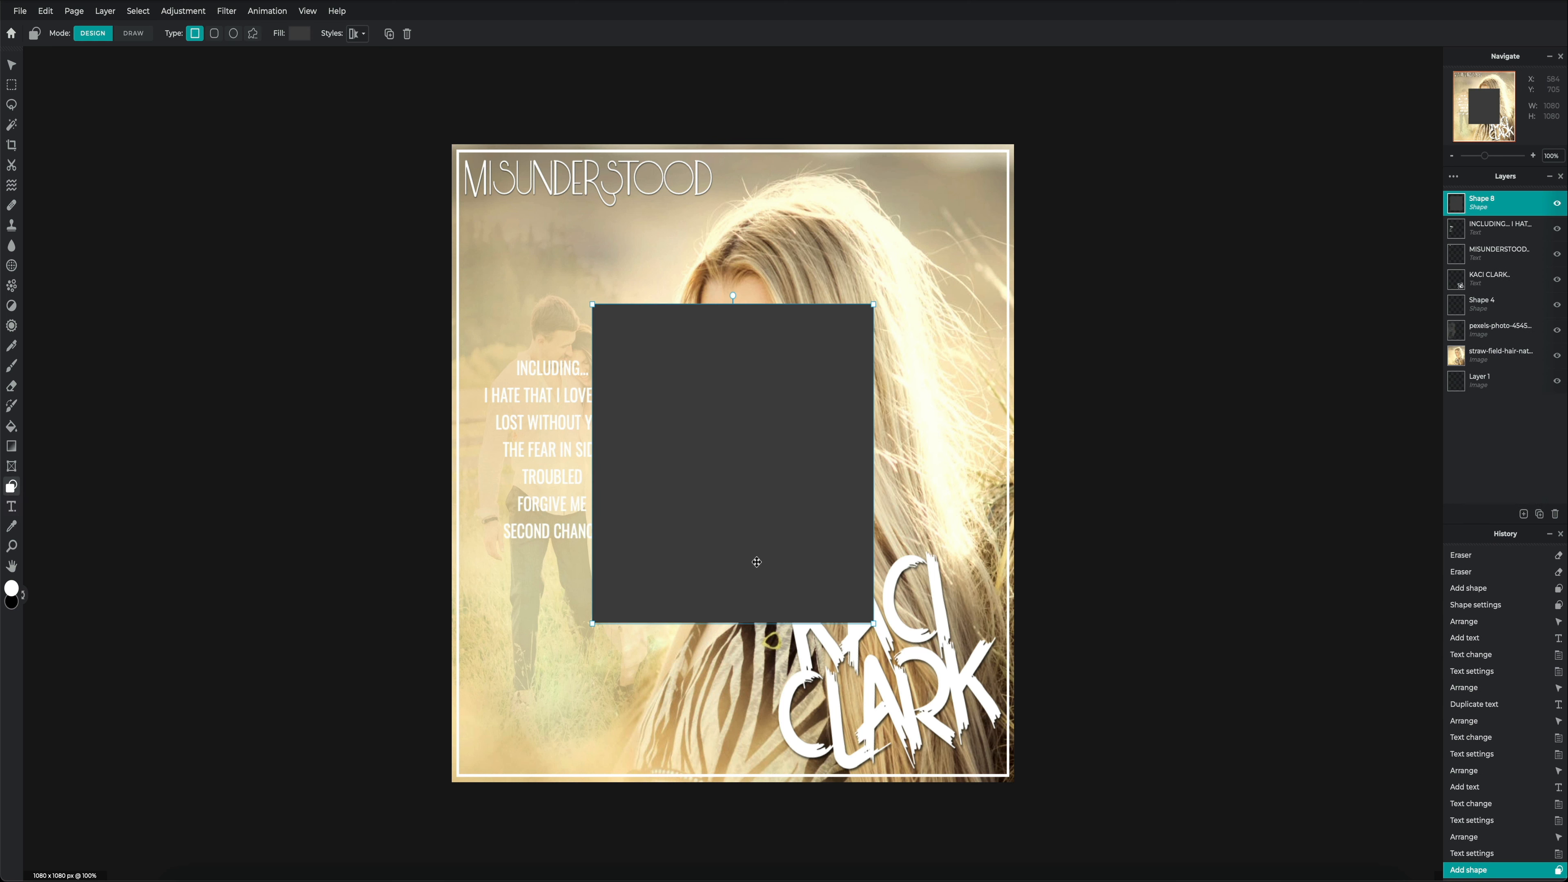
click(215, 35)
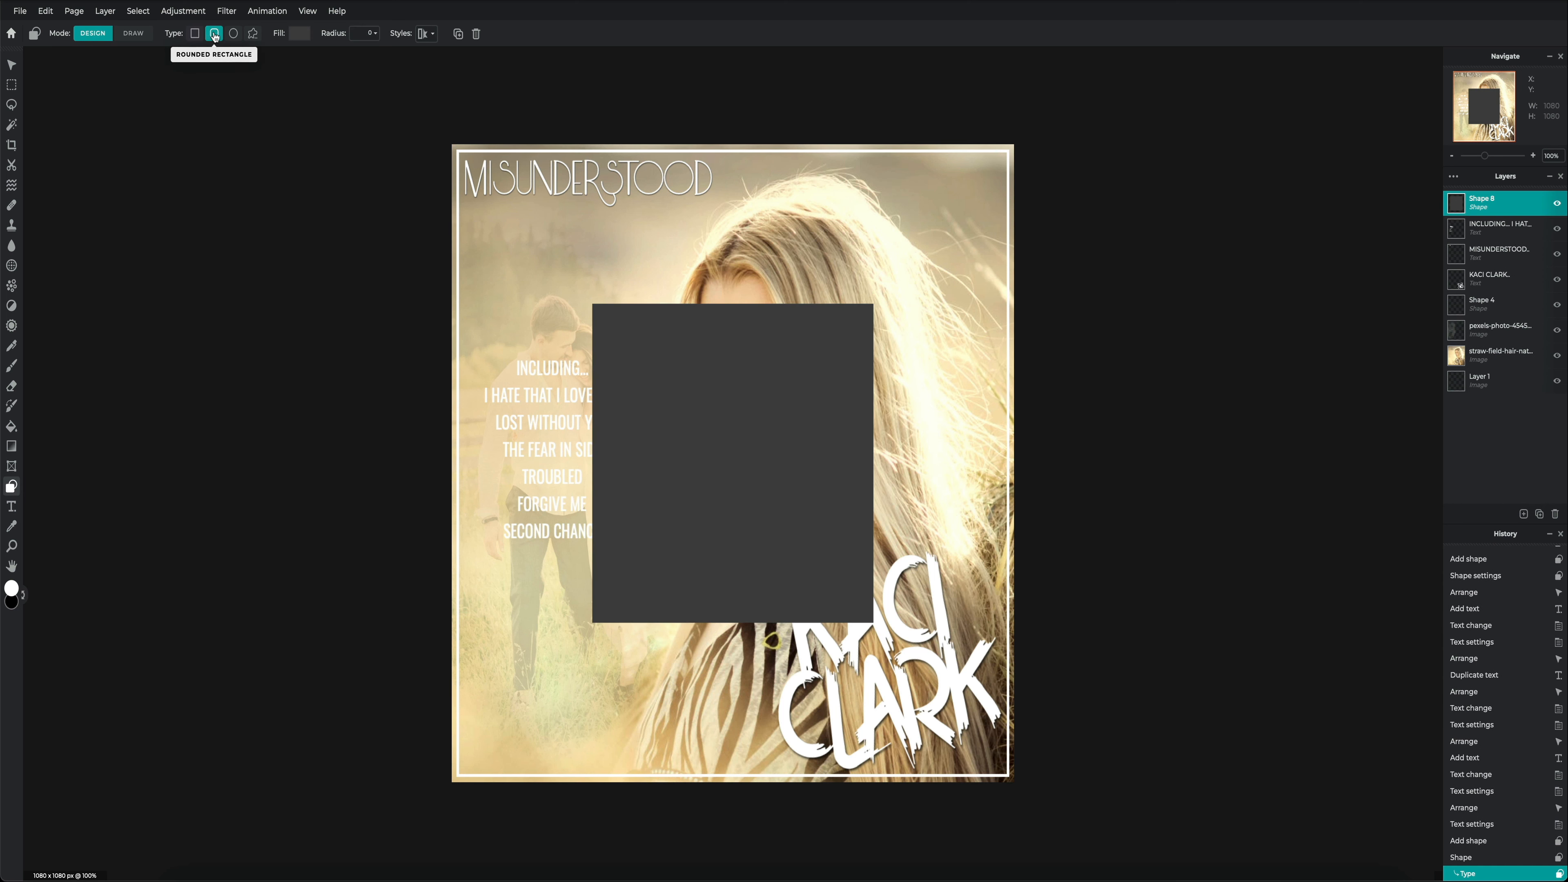
click(375, 36)
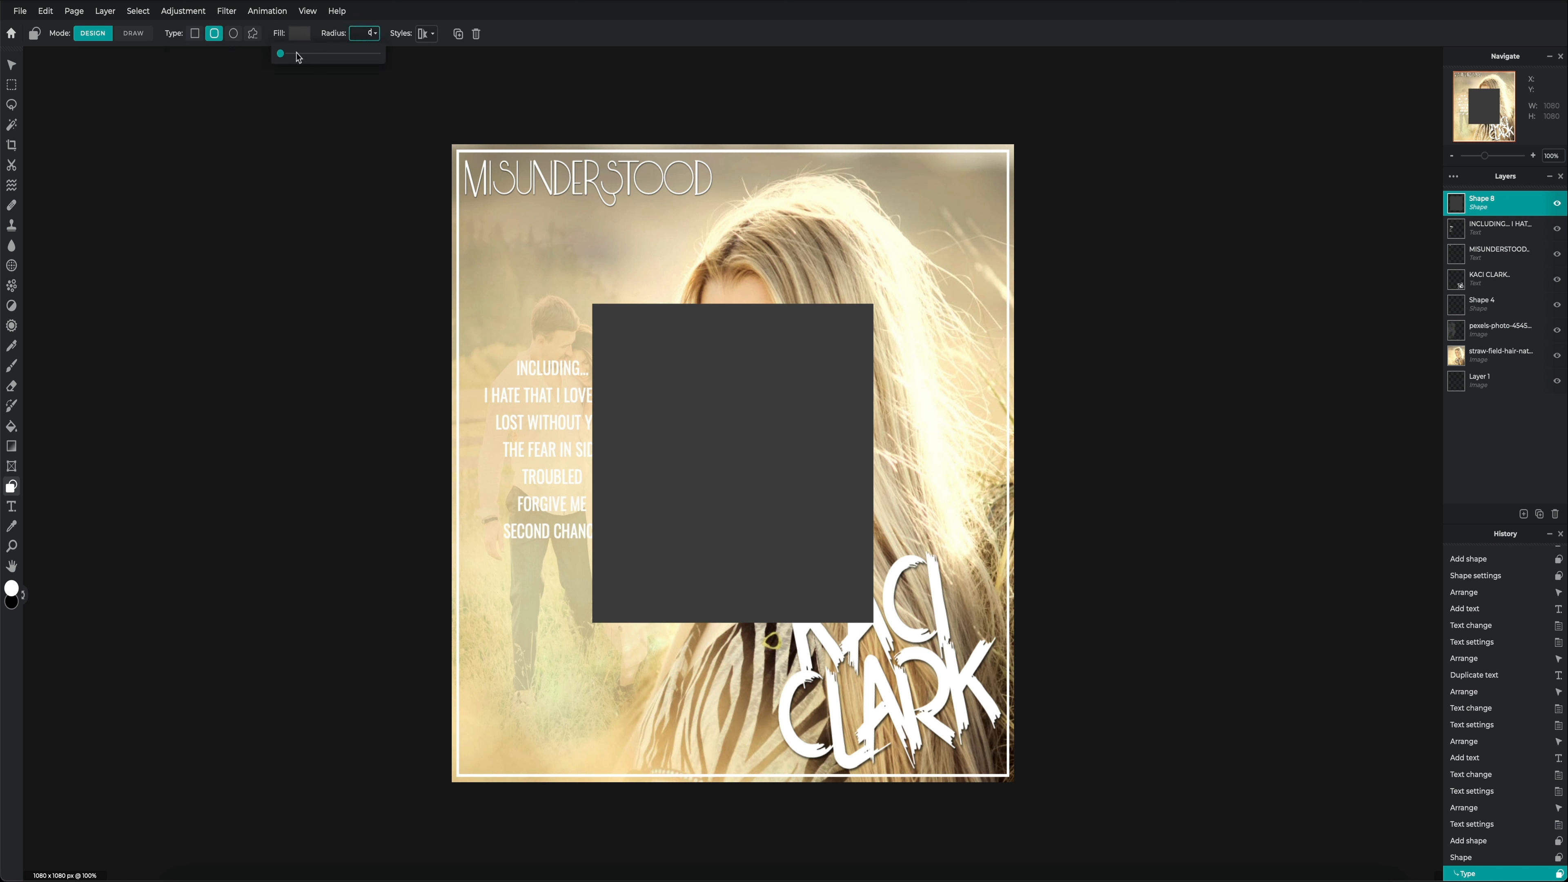
drag(281, 54, 376, 54)
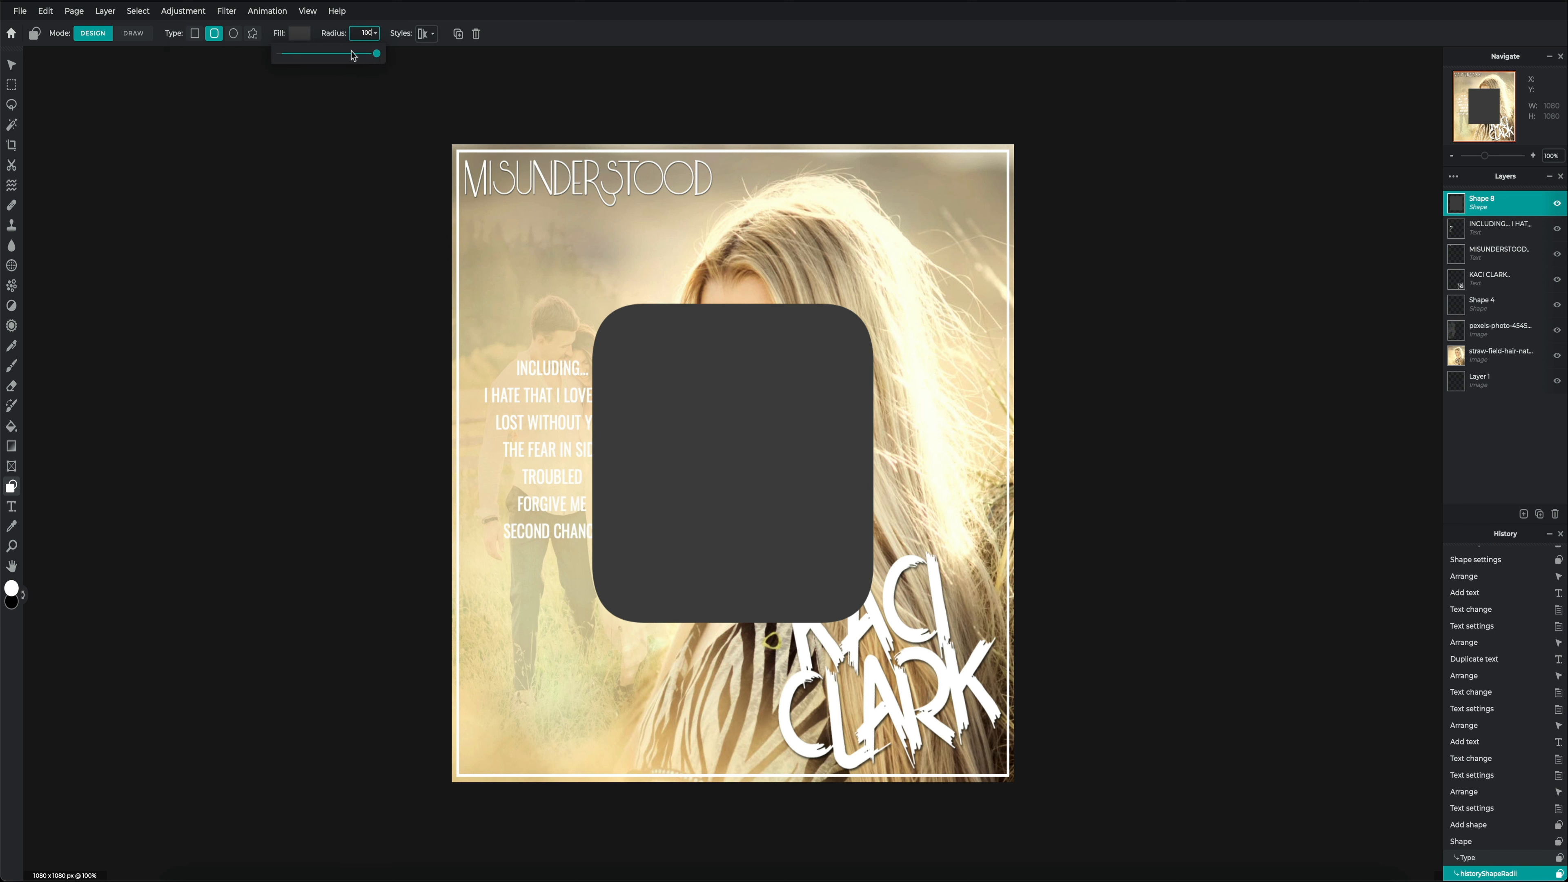
Fill the rounded rectangle with a muted dusty-mauve colour.
click(299, 34)
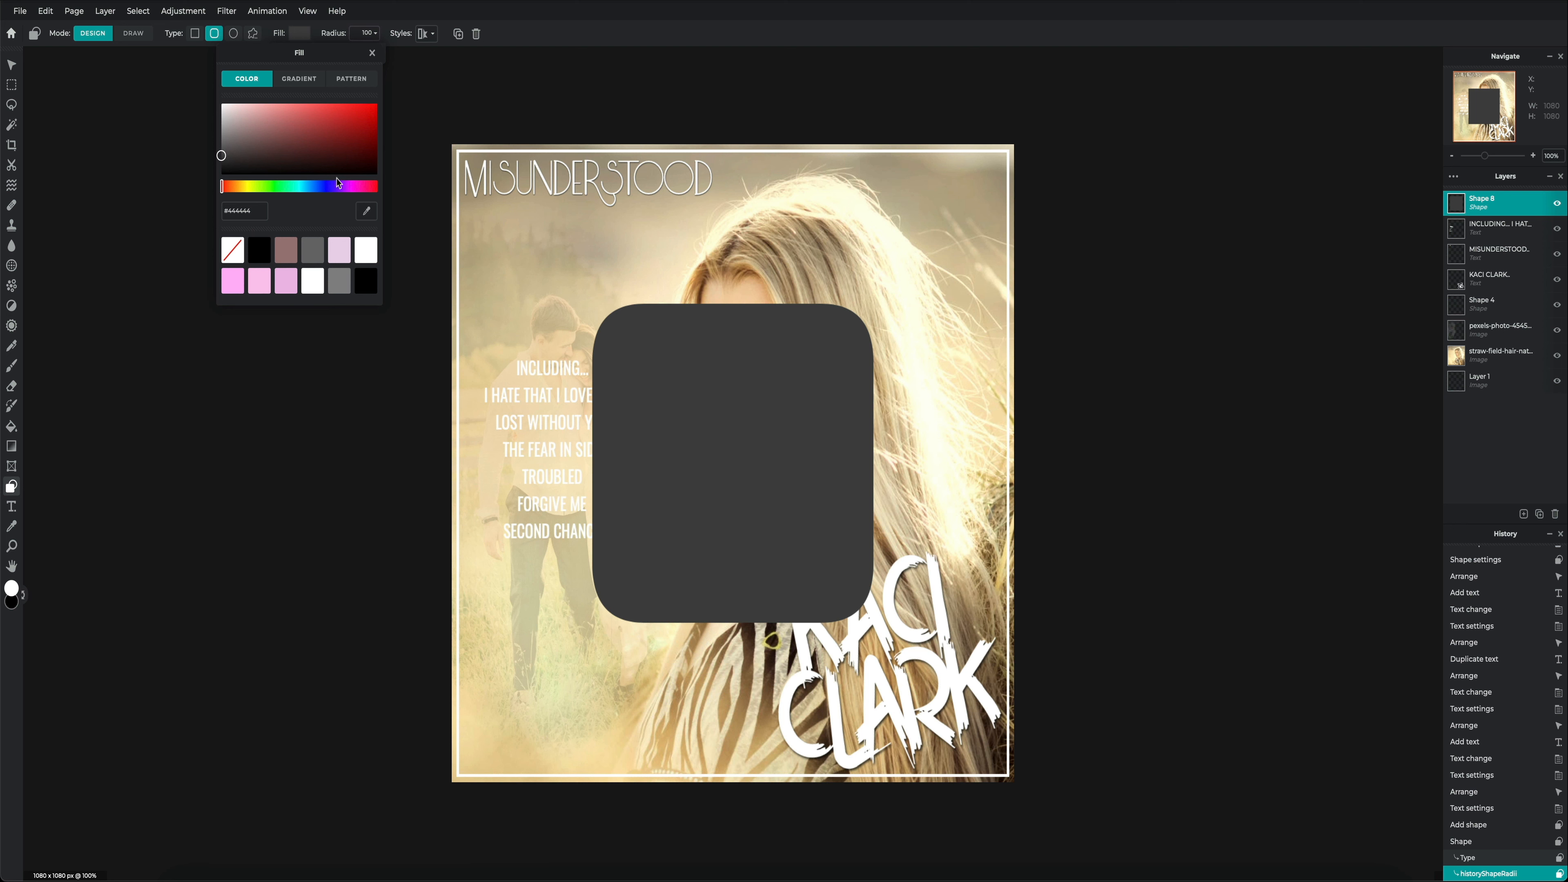
click(352, 186)
drag(313, 127, 255, 129)
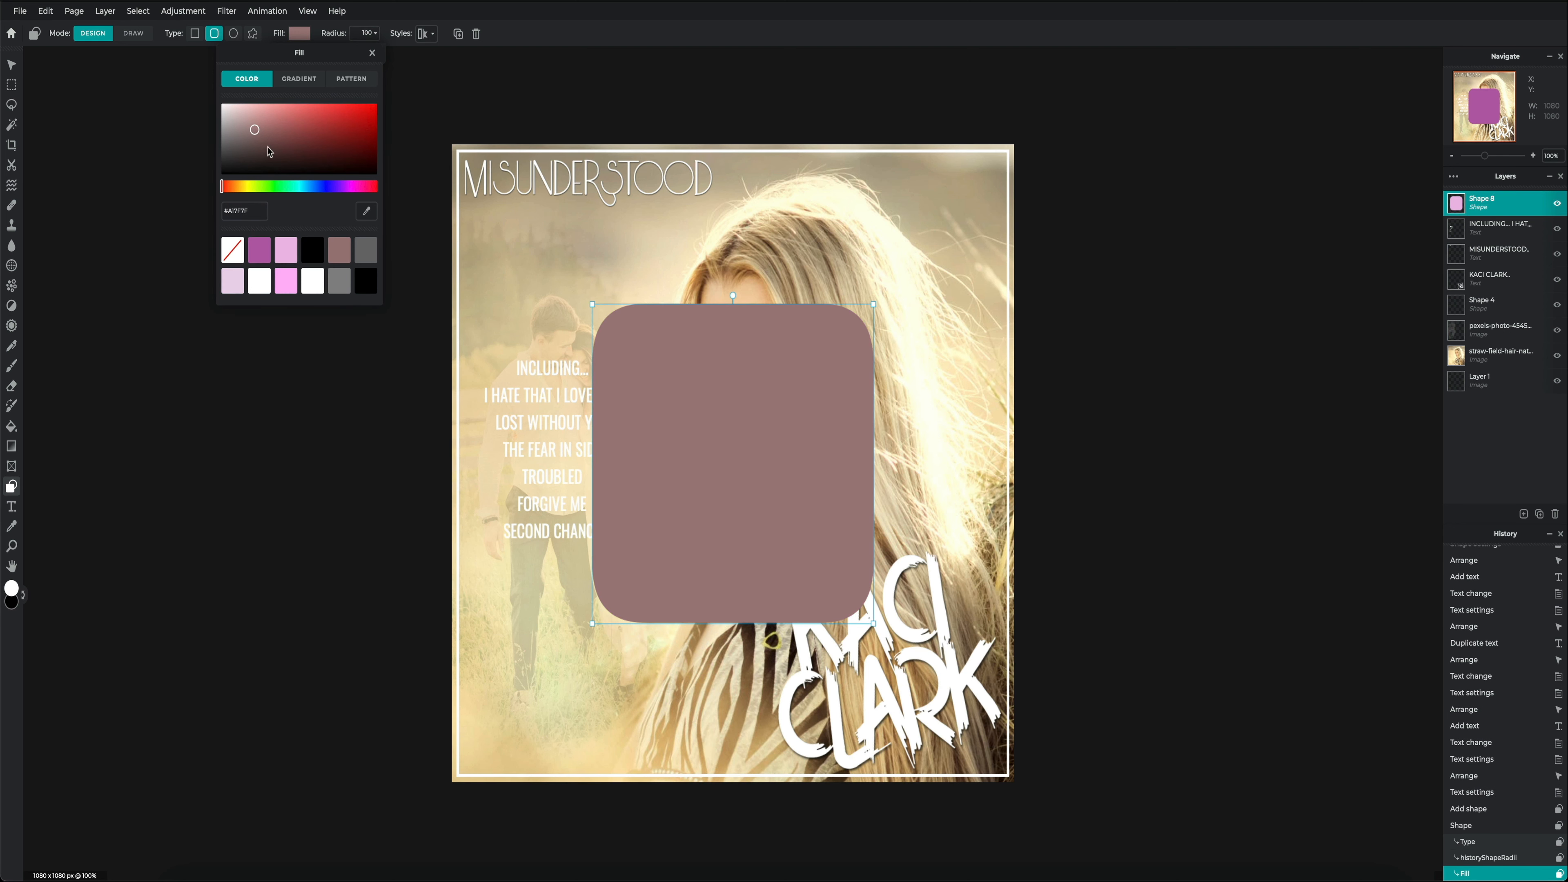
click(302, 39)
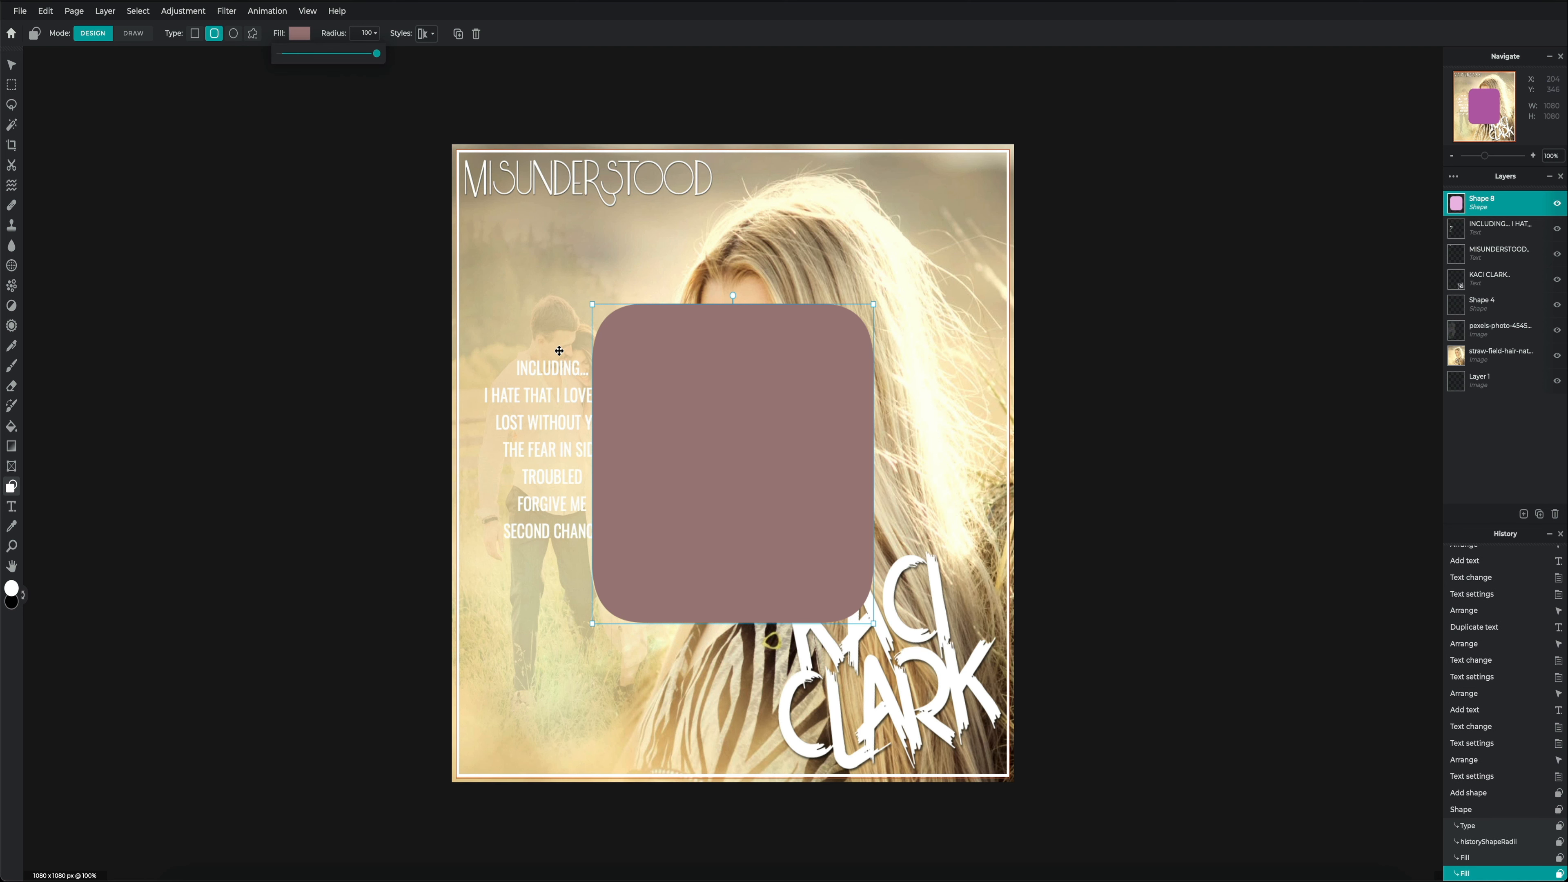
Give the rounded rectangle a white outline of size 2.
click(426, 33)
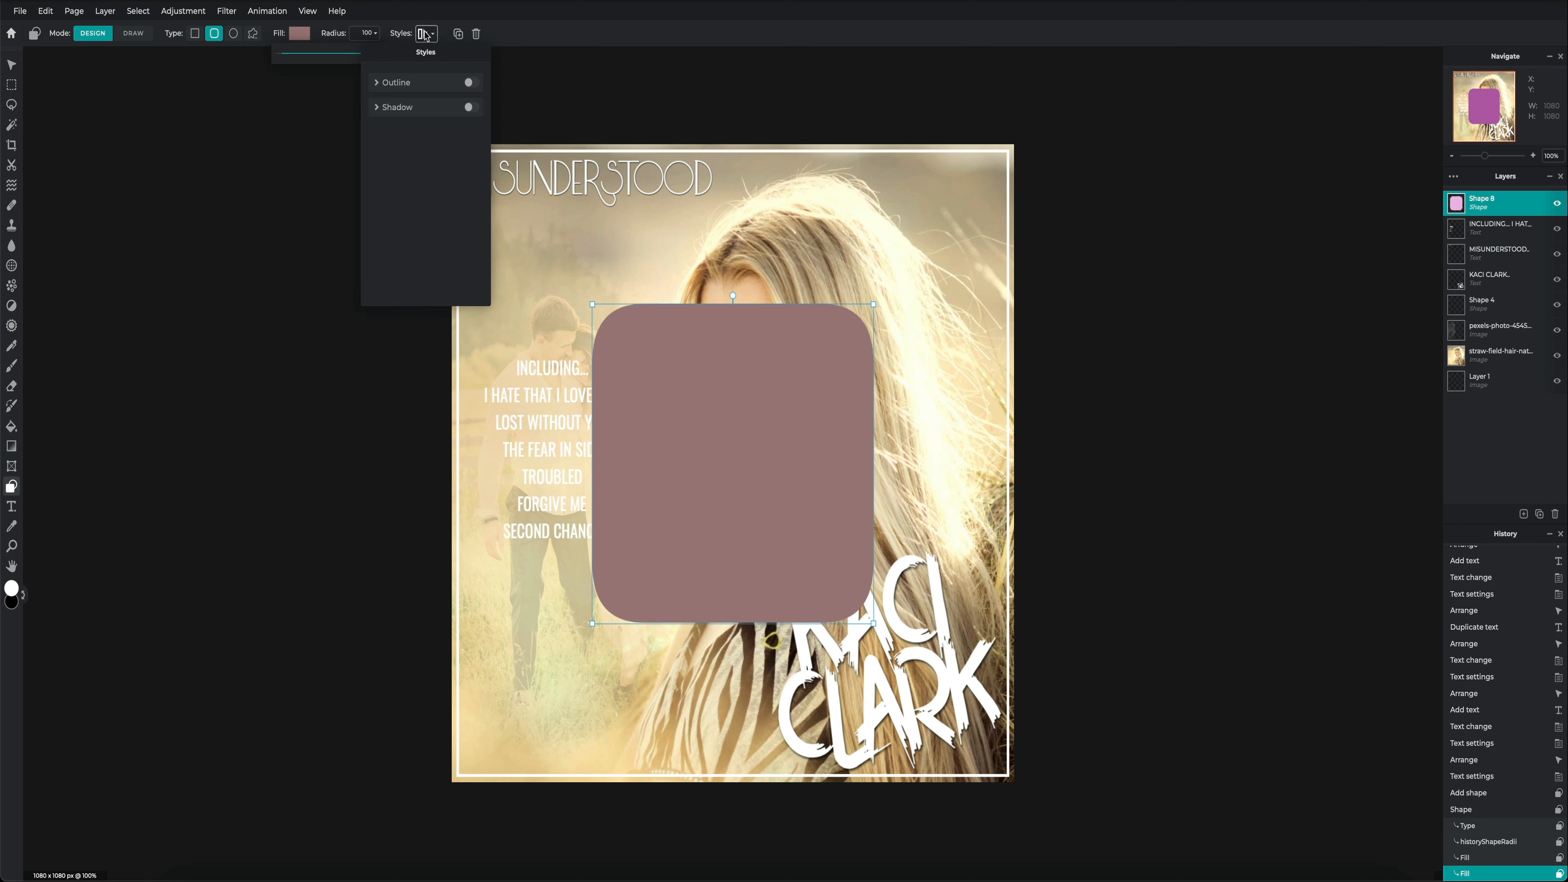
click(469, 82)
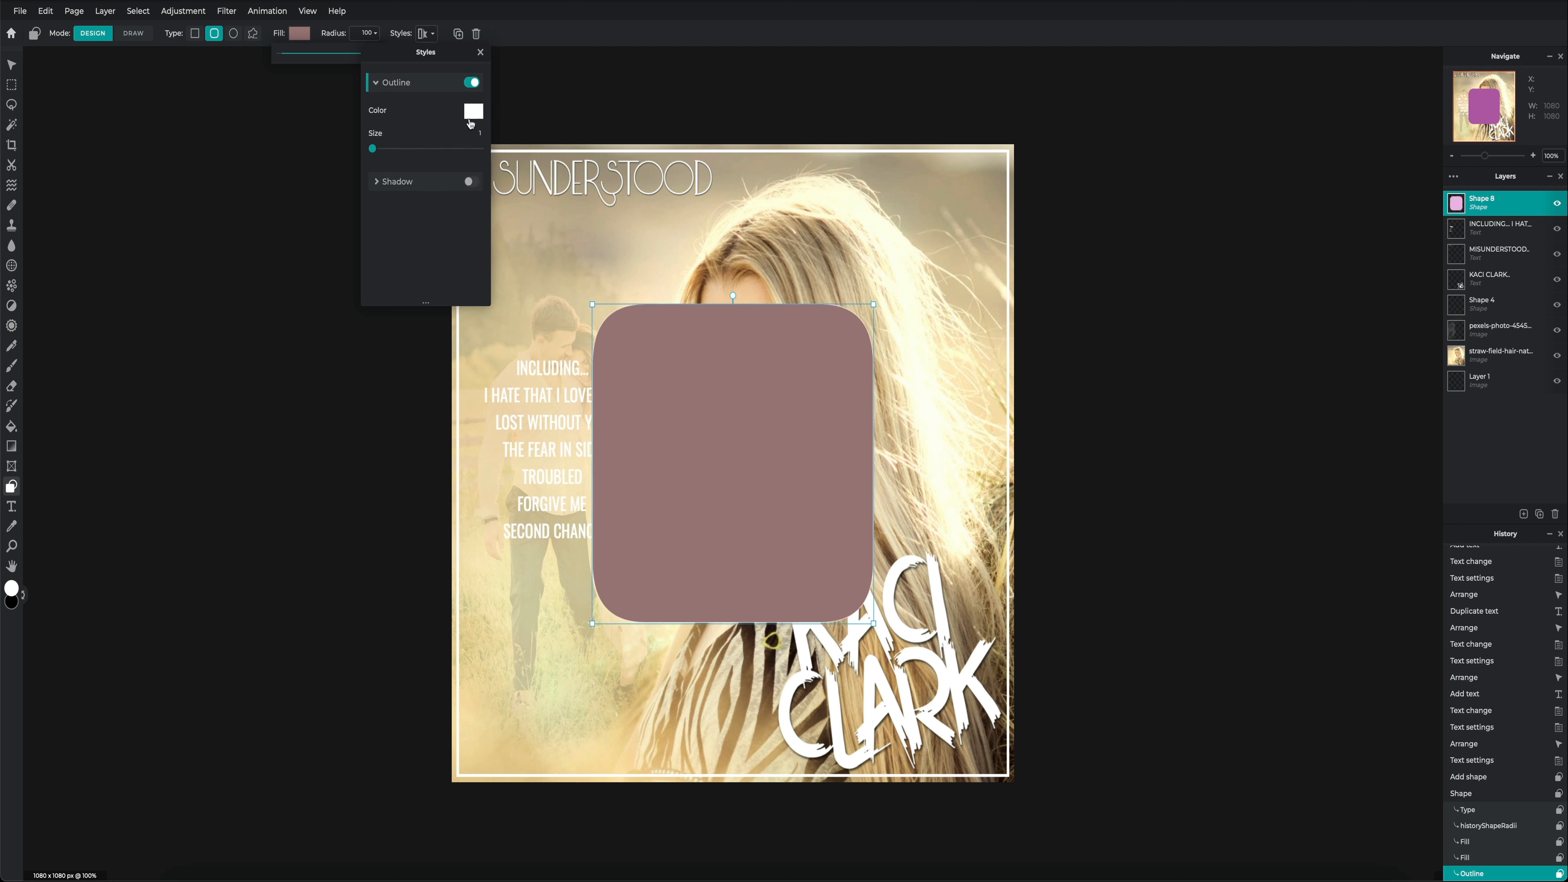
click(375, 150)
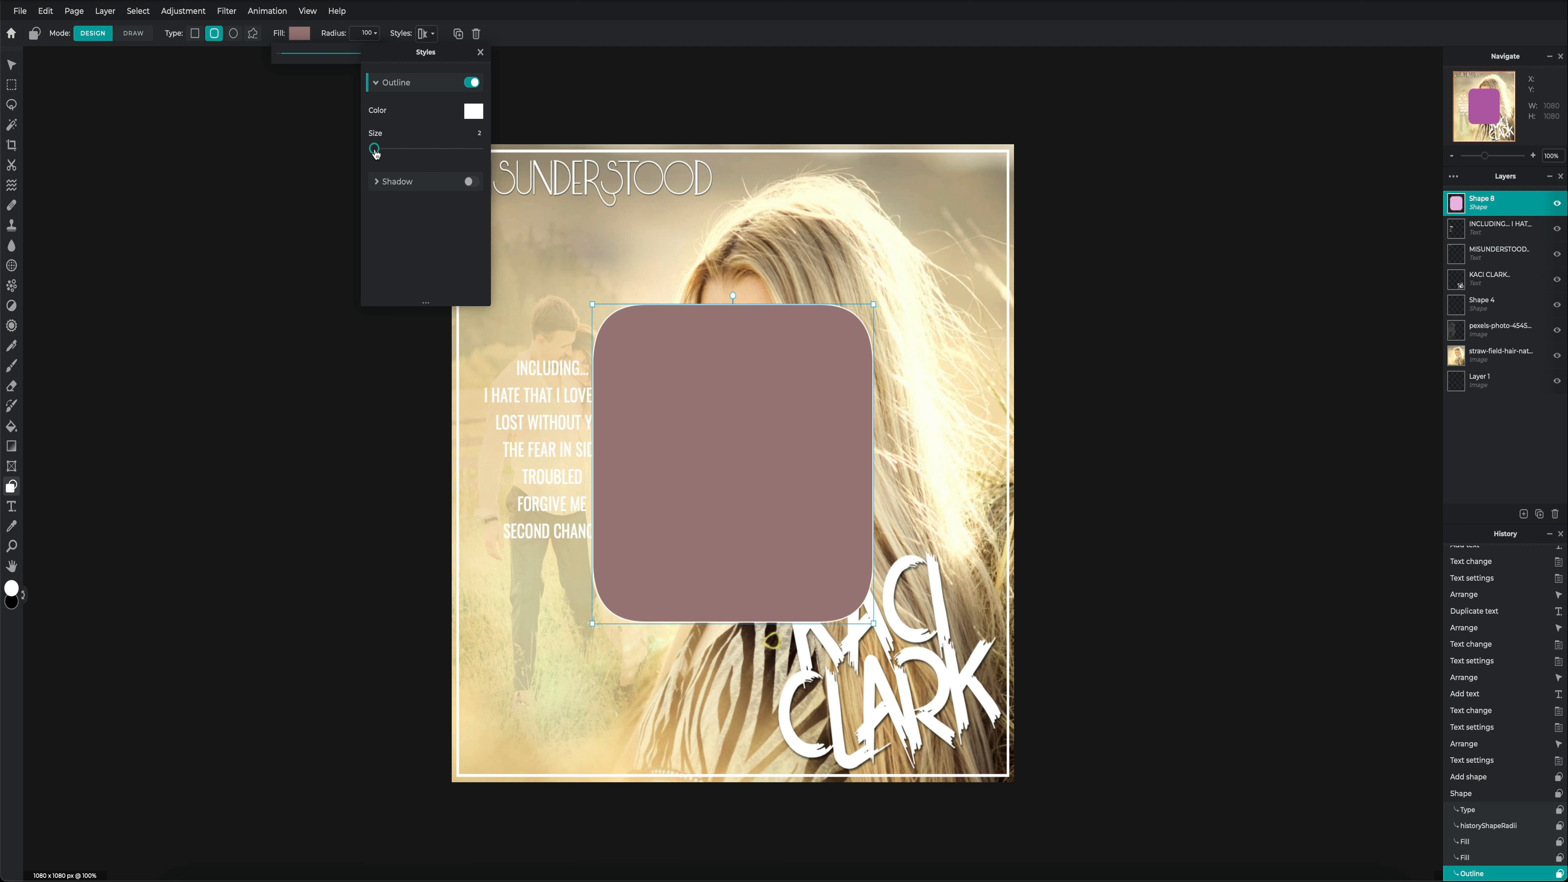
Move the rounded rectangle over the track list, shrink it and place its layer directly beneath the track-list text.
click(10, 66)
drag(670, 451, 542, 462)
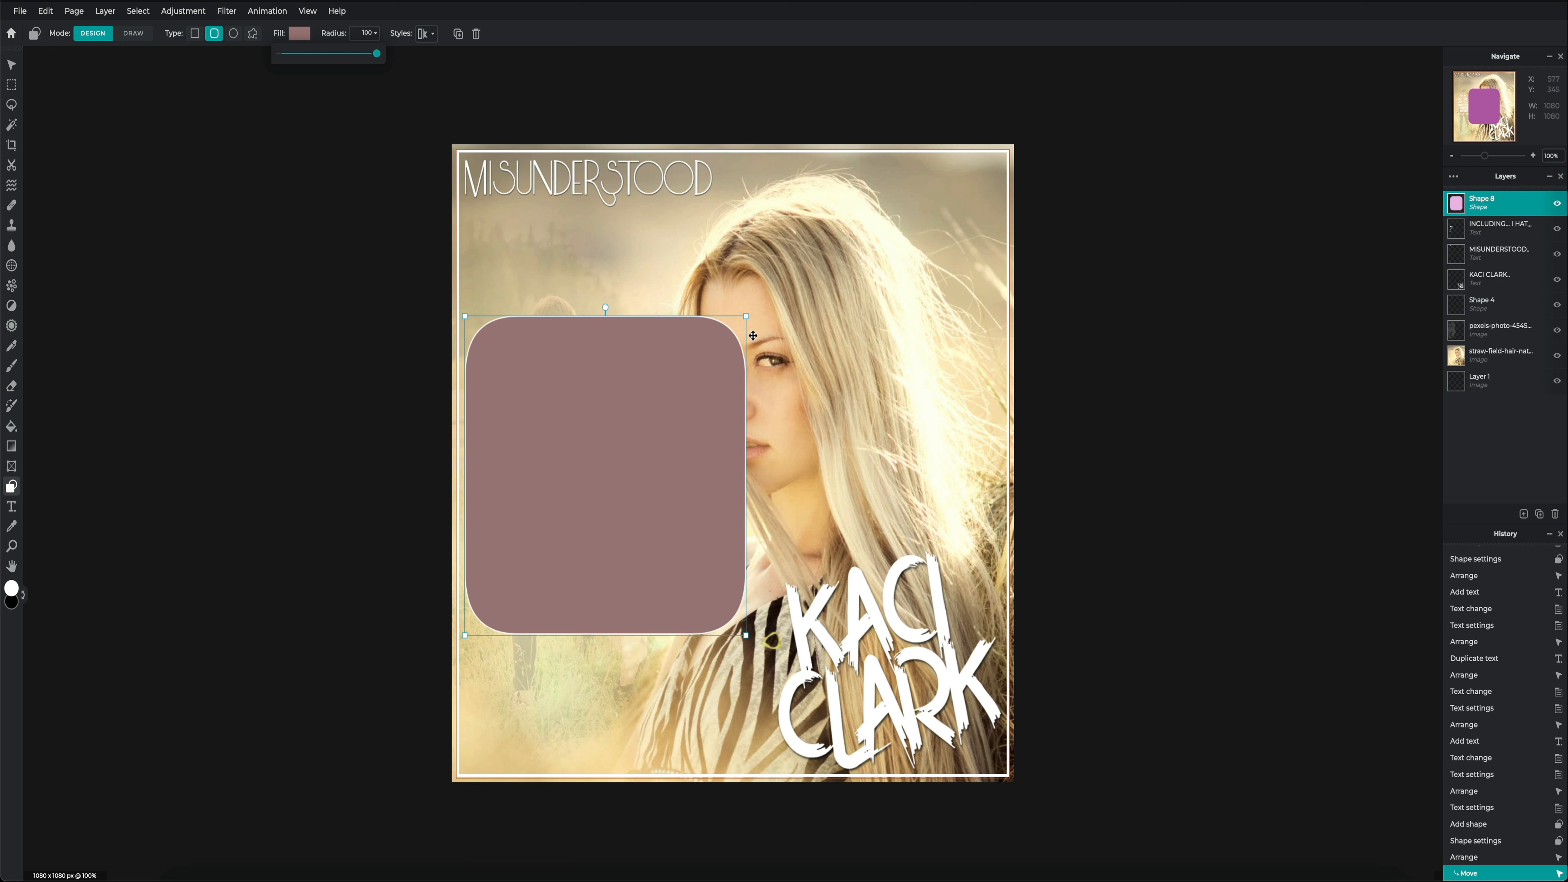
drag(746, 317, 733, 326)
mouse_move(665, 373)
mouse_down()
mouse_move(633, 363)
mouse_move(652, 351)
mouse_up()
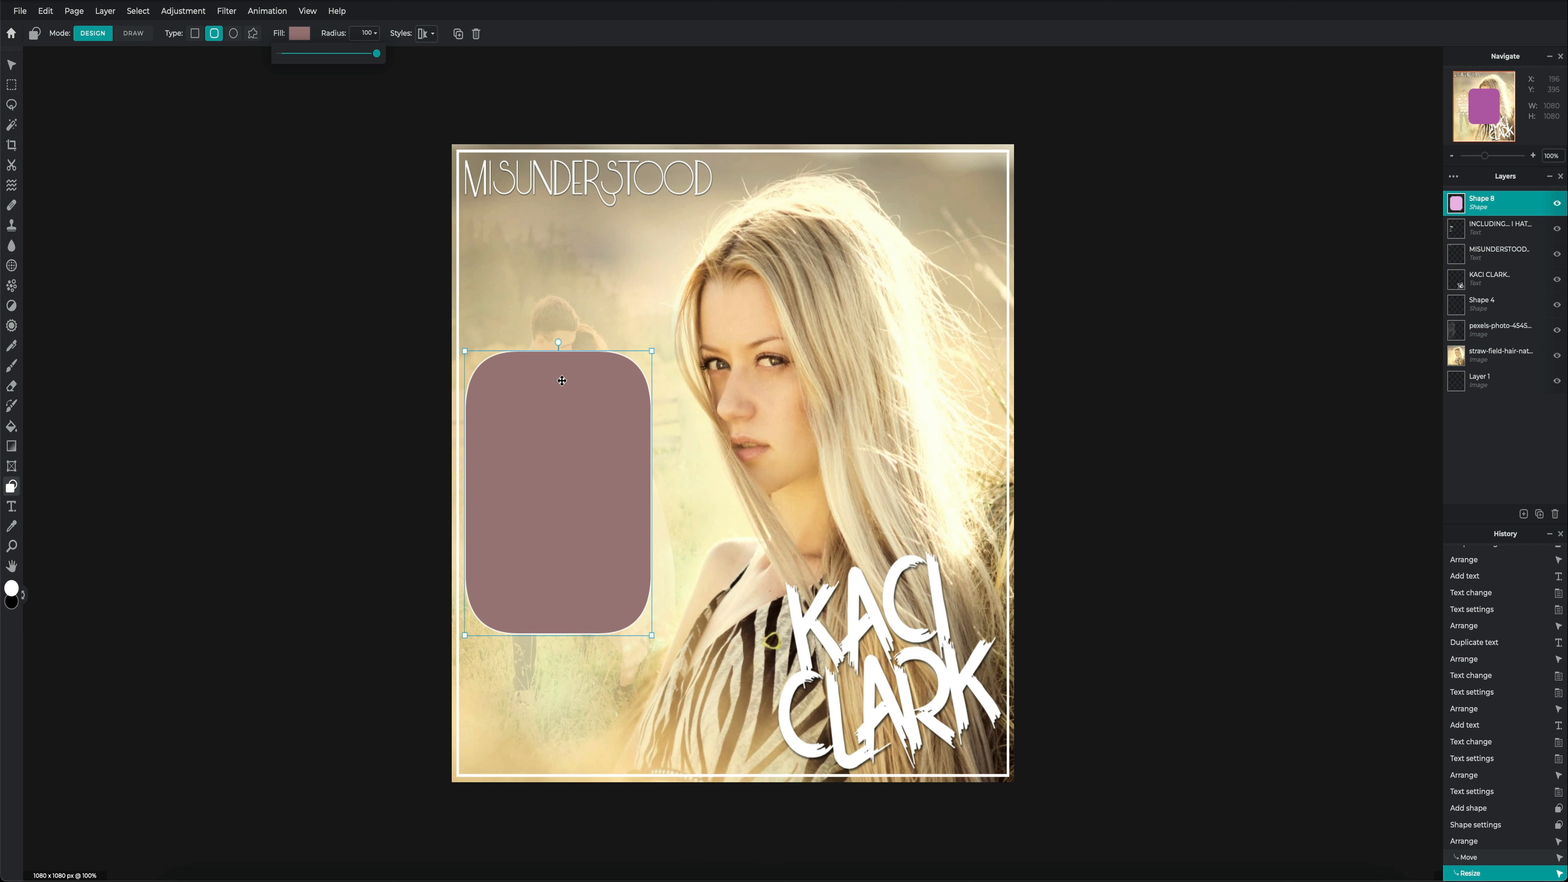
drag(1459, 209, 1456, 232)
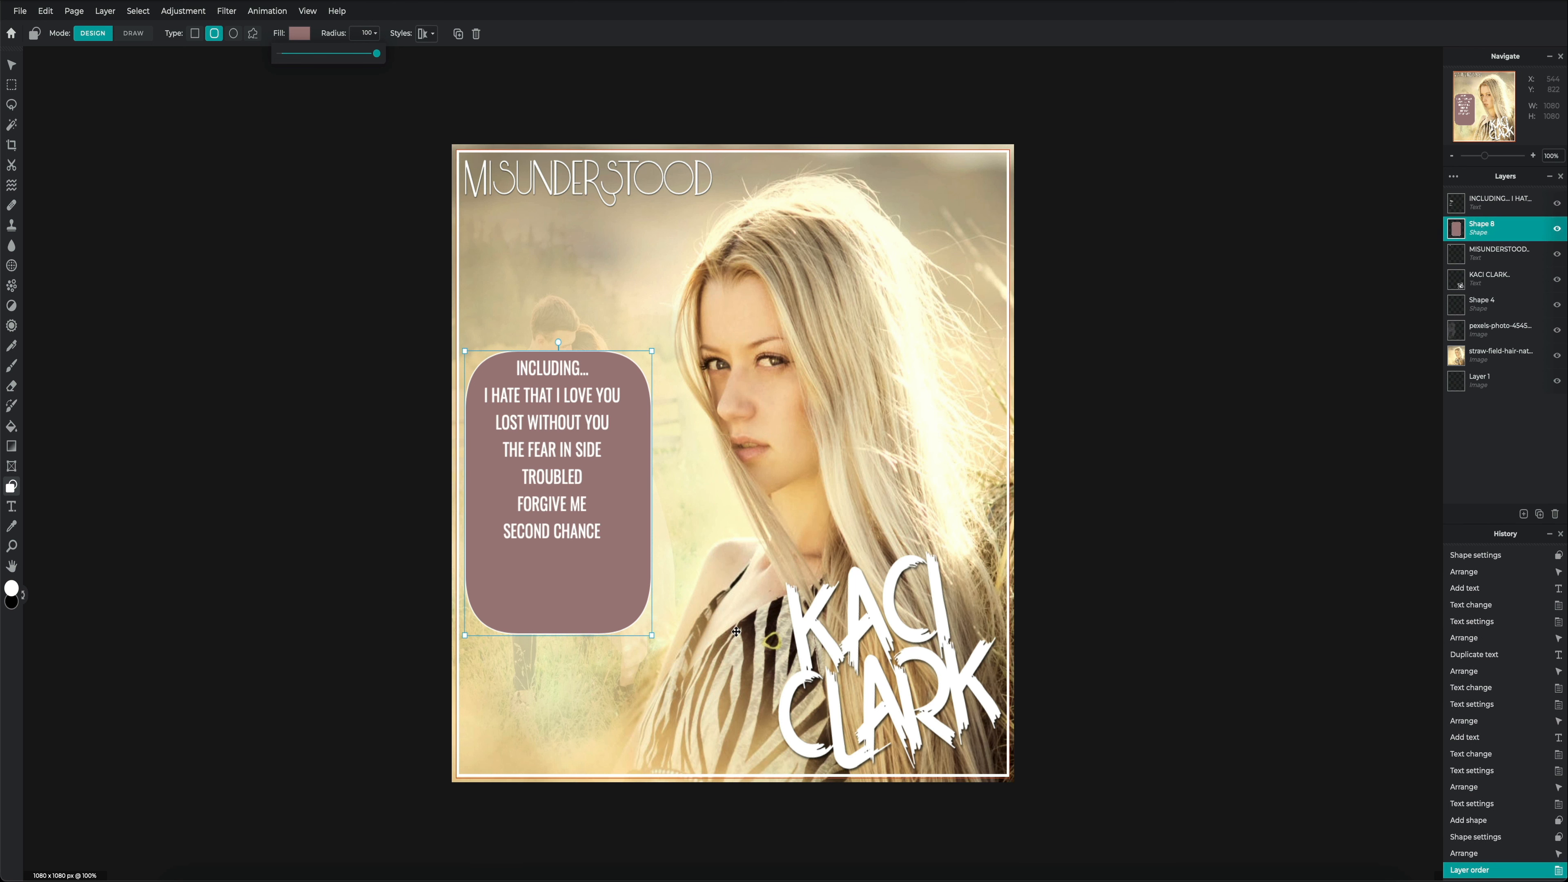
Tighten the rounded rectangle around the track list and centre it behind the lines of text.
drag(652, 637, 637, 611)
drag(544, 567, 547, 557)
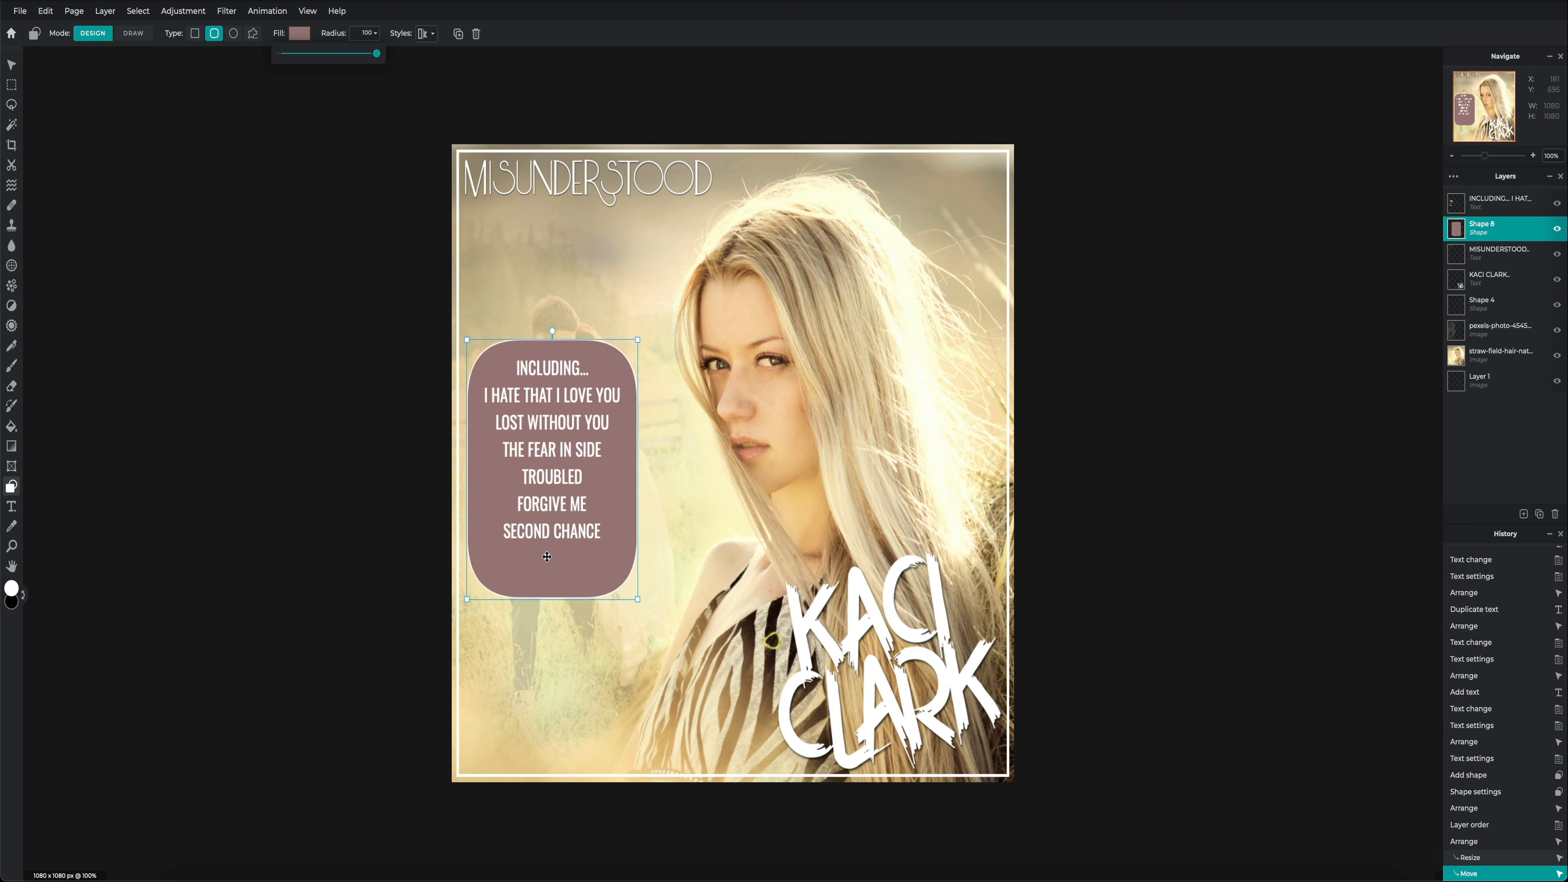
drag(637, 340, 637, 347)
drag(637, 598, 637, 561)
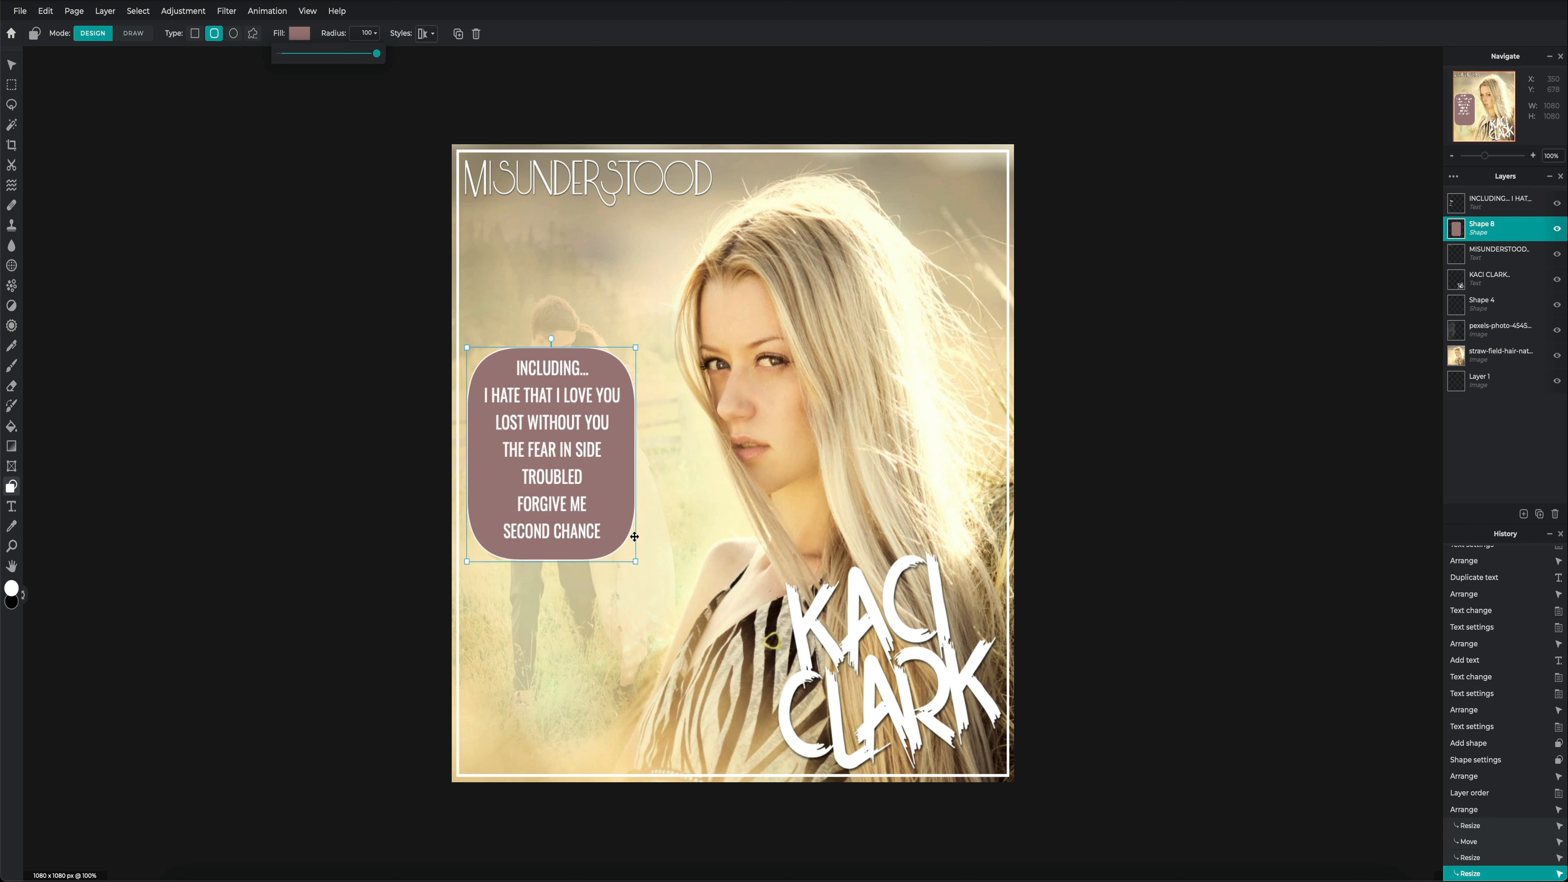
drag(620, 509, 619, 506)
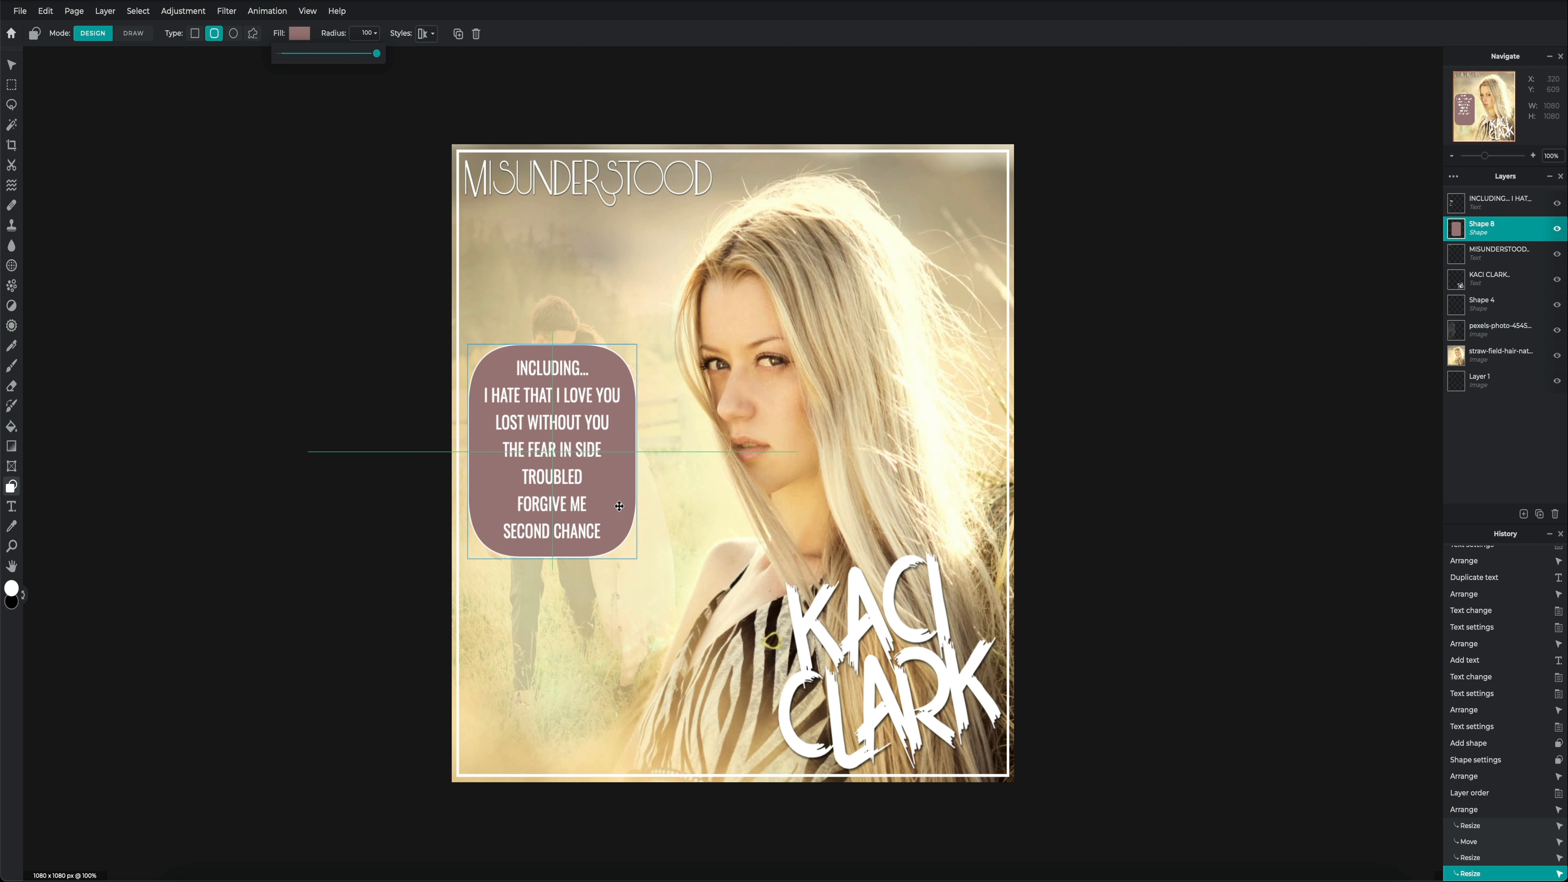
drag(620, 506, 619, 506)
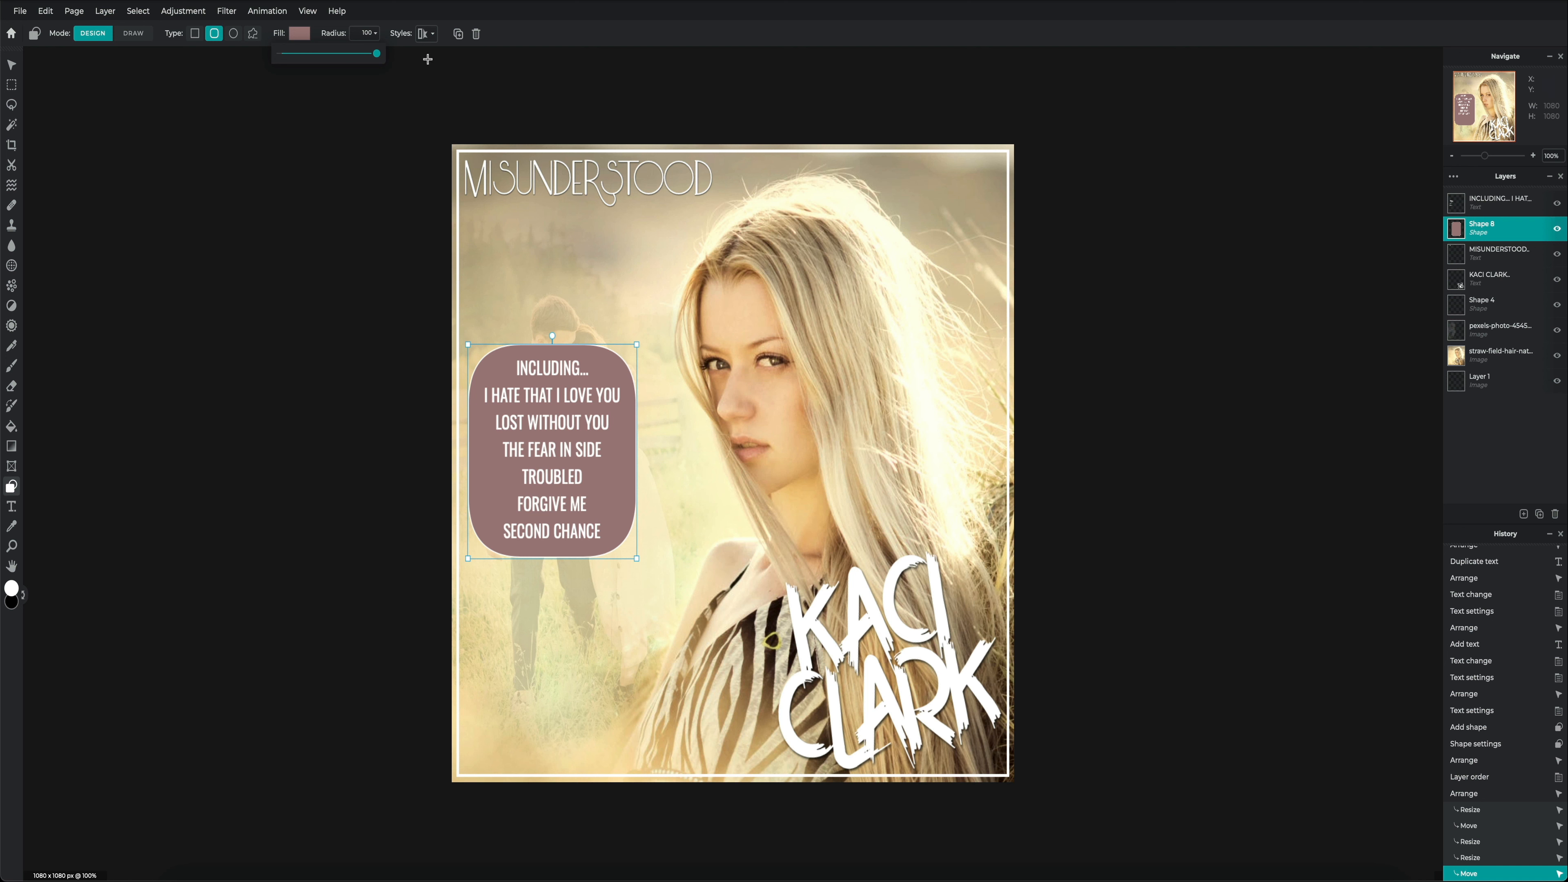
Add a black shadow to the rounded rectangle with blur 1 and distance 2, and deselect the shape.
click(427, 35)
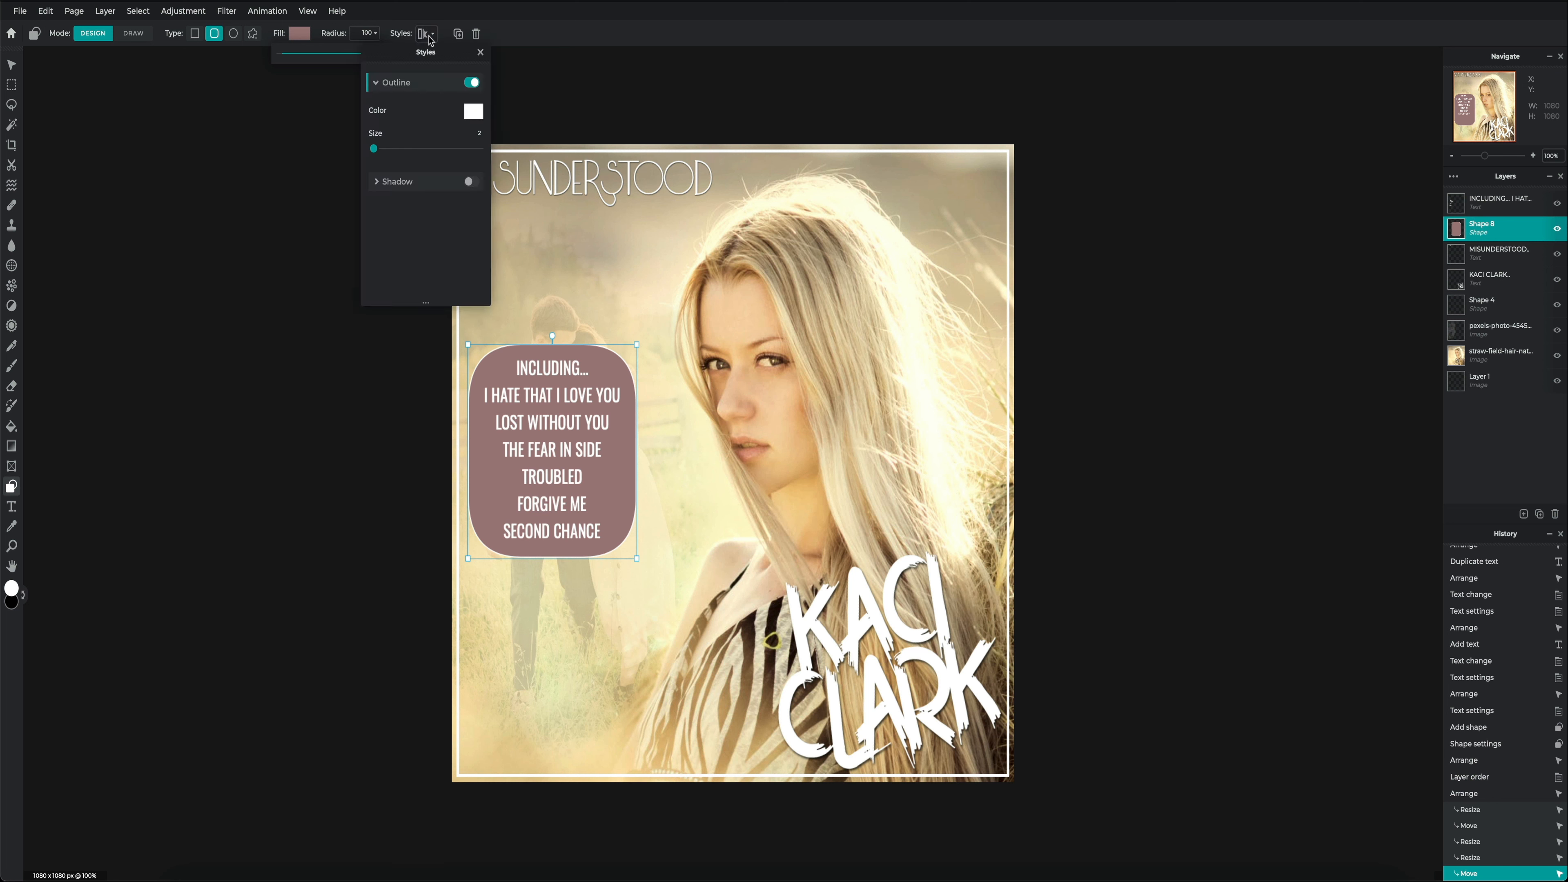
click(471, 181)
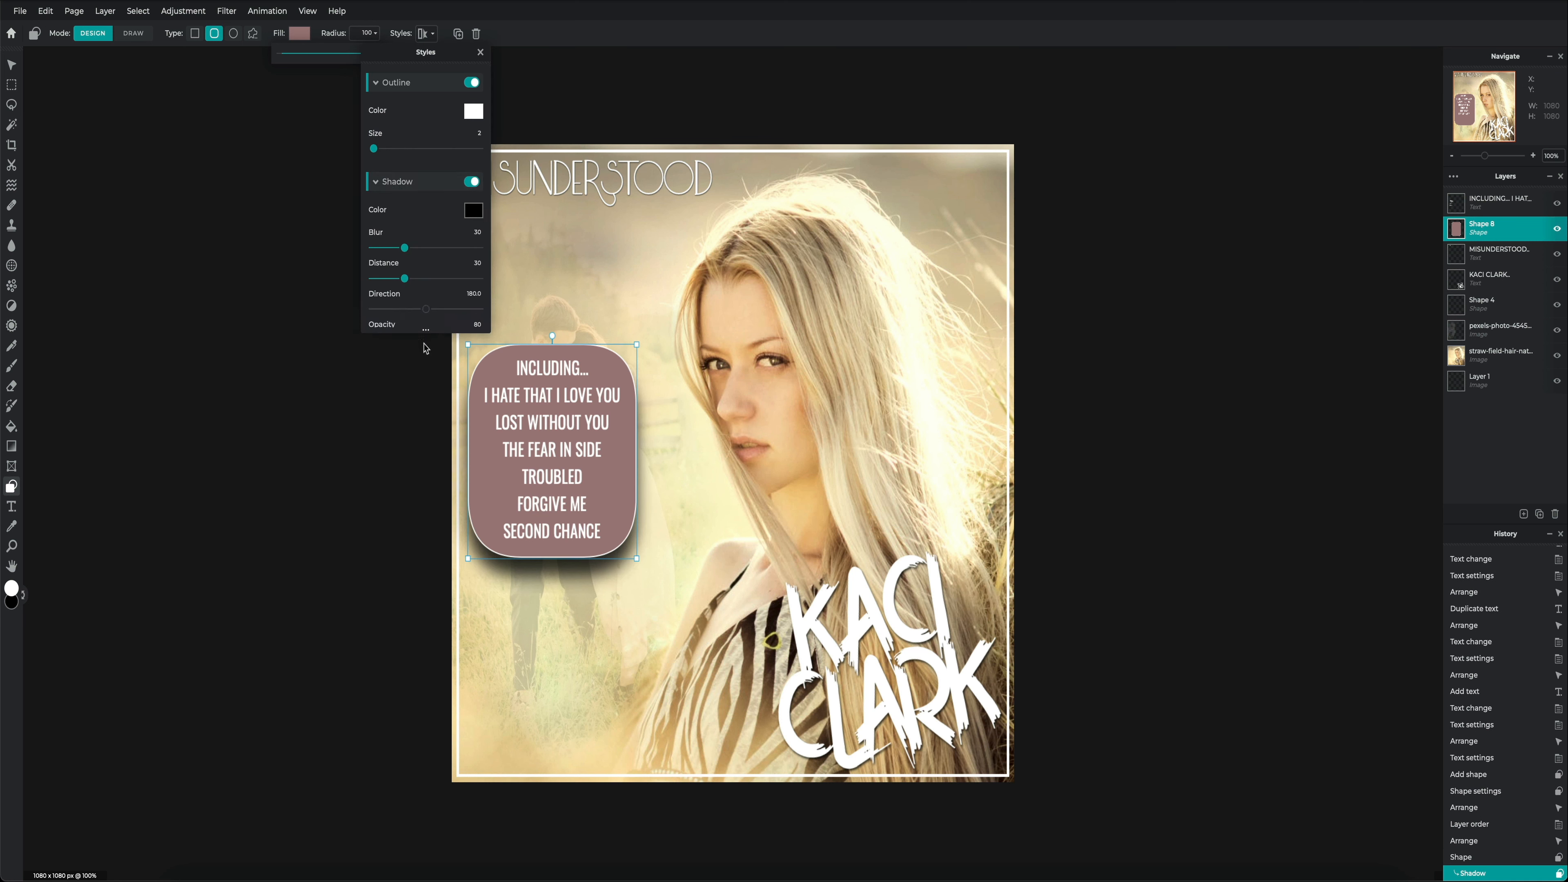
drag(404, 248, 376, 280)
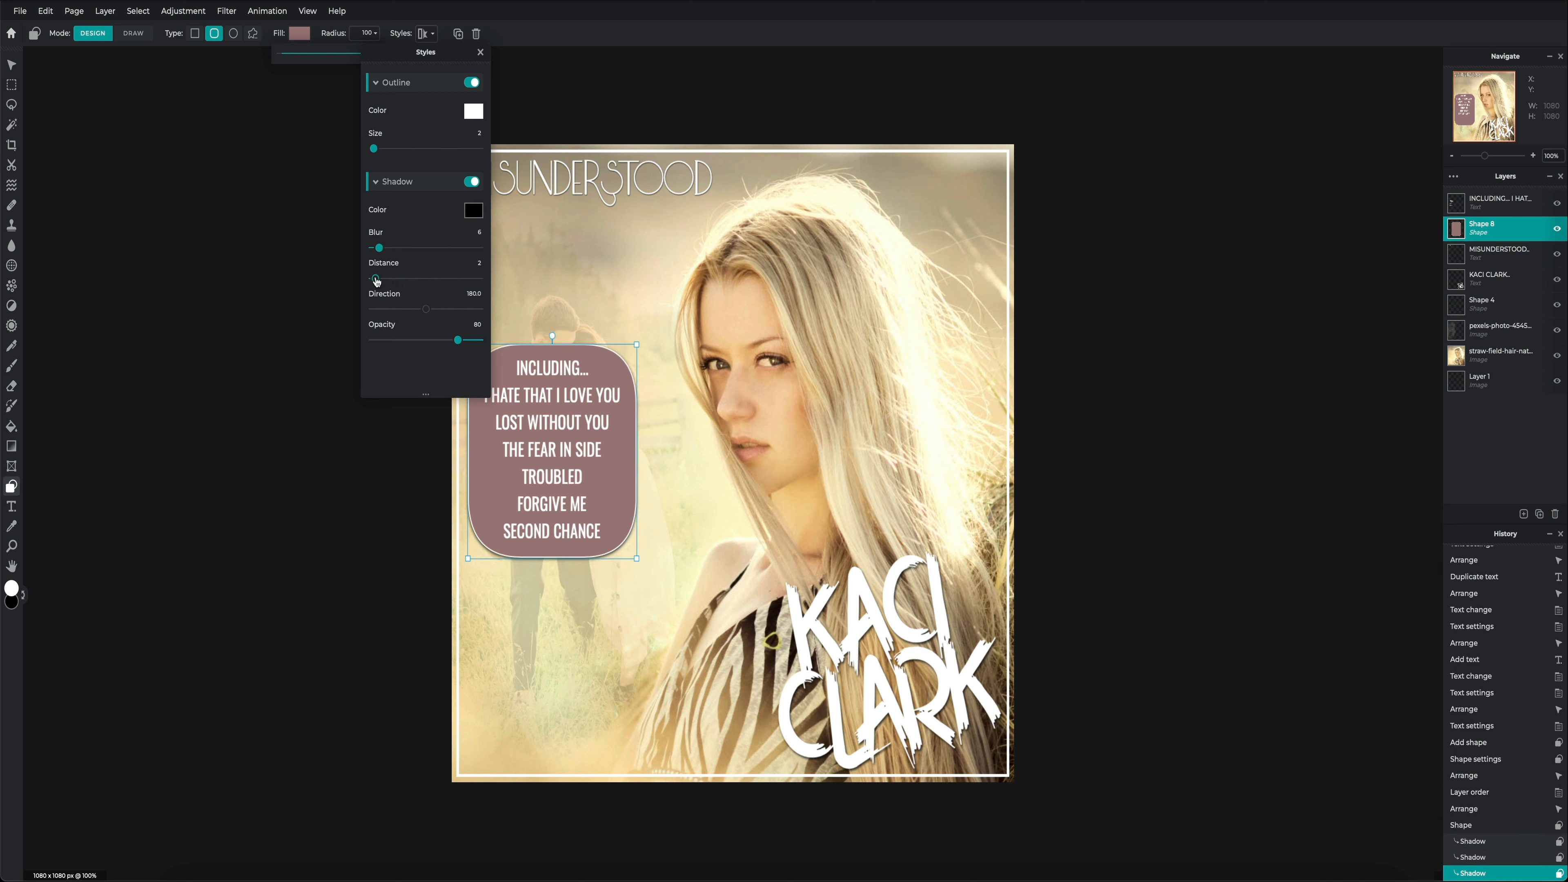
drag(379, 248, 375, 248)
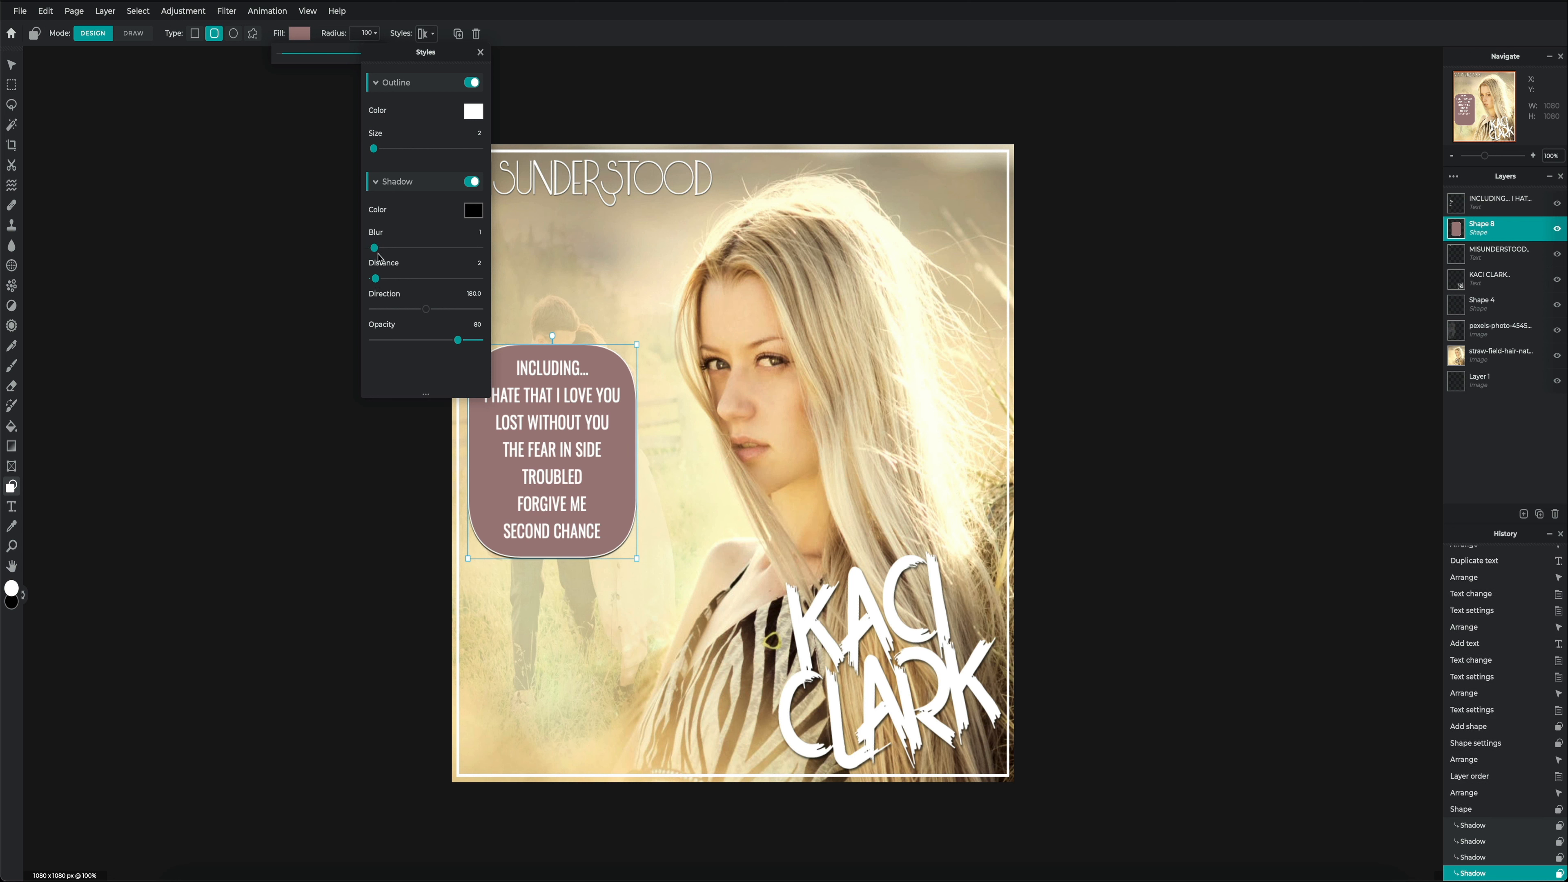
click(53, 89)
click(84, 107)
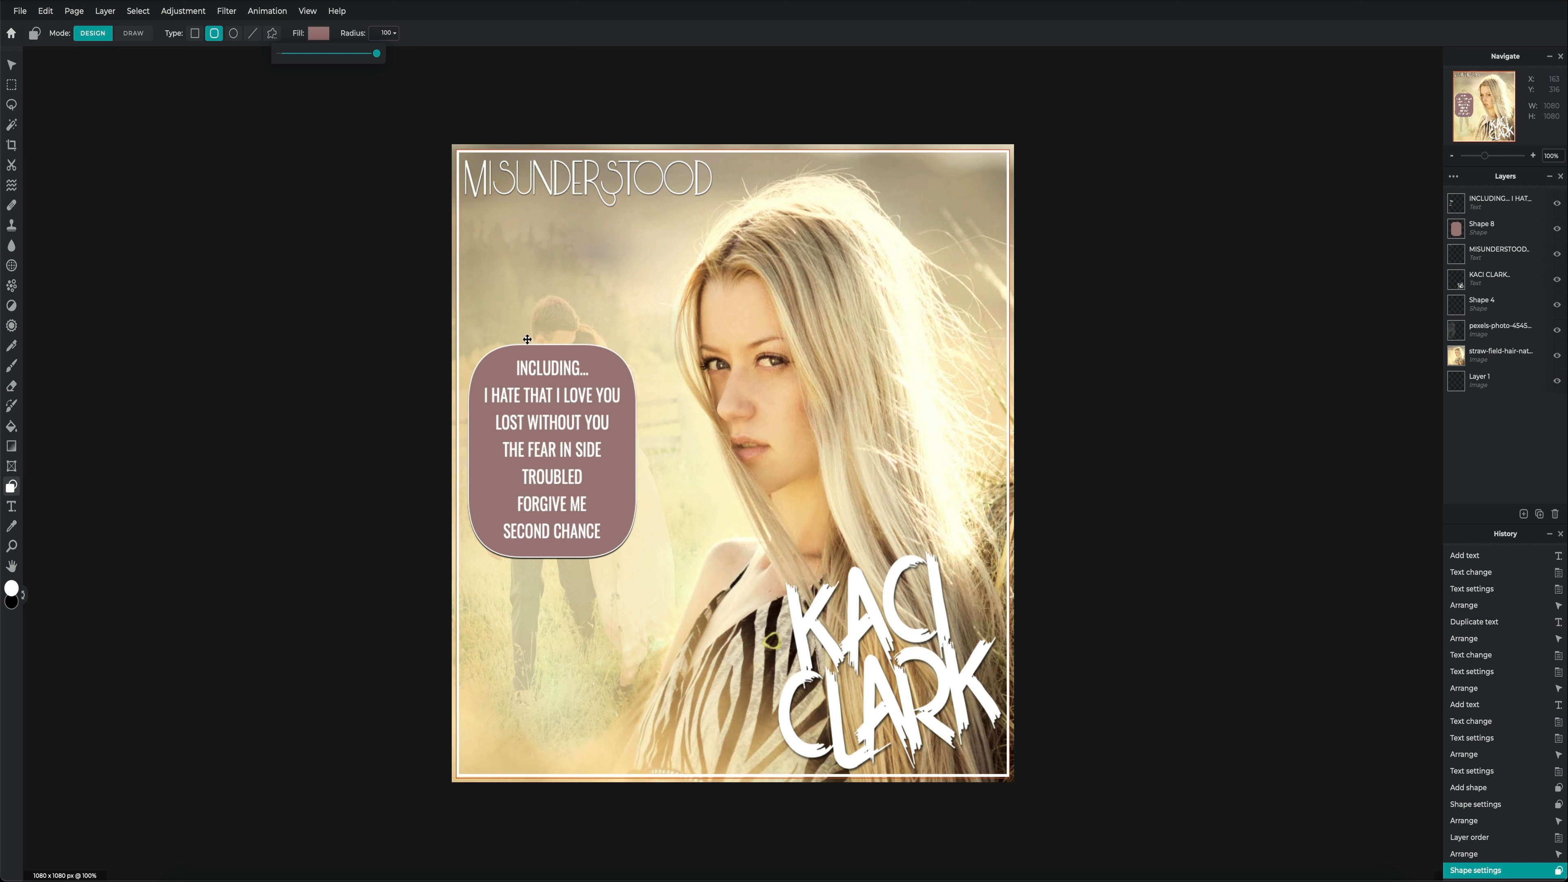
Lower the rounded rectangle's shadow opacity to 70 and deselect the shape.
click(507, 354)
click(426, 34)
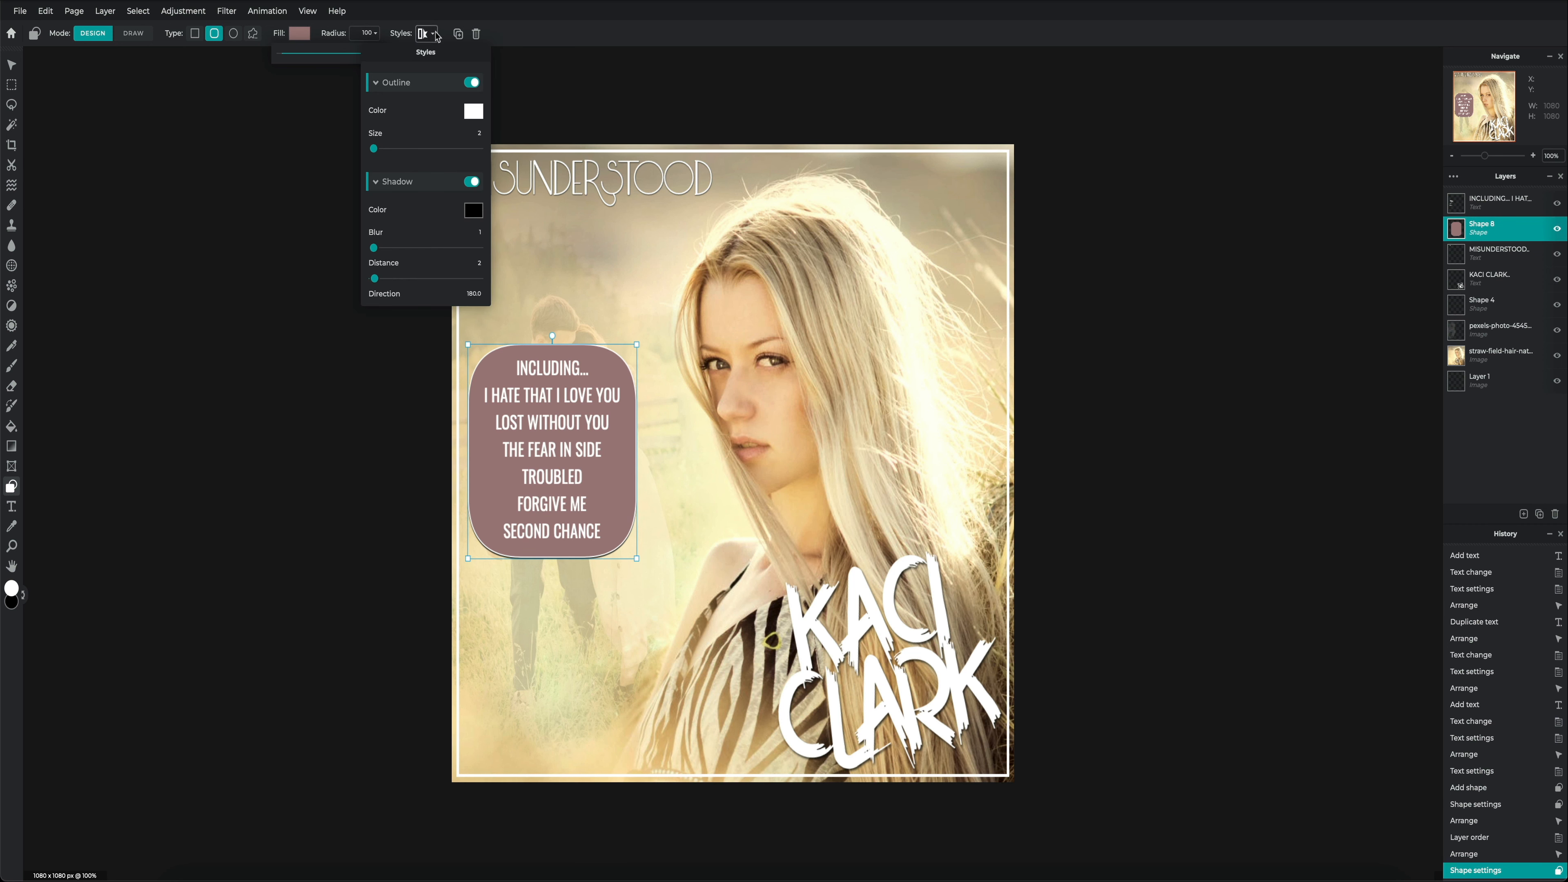
drag(426, 303, 449, 342)
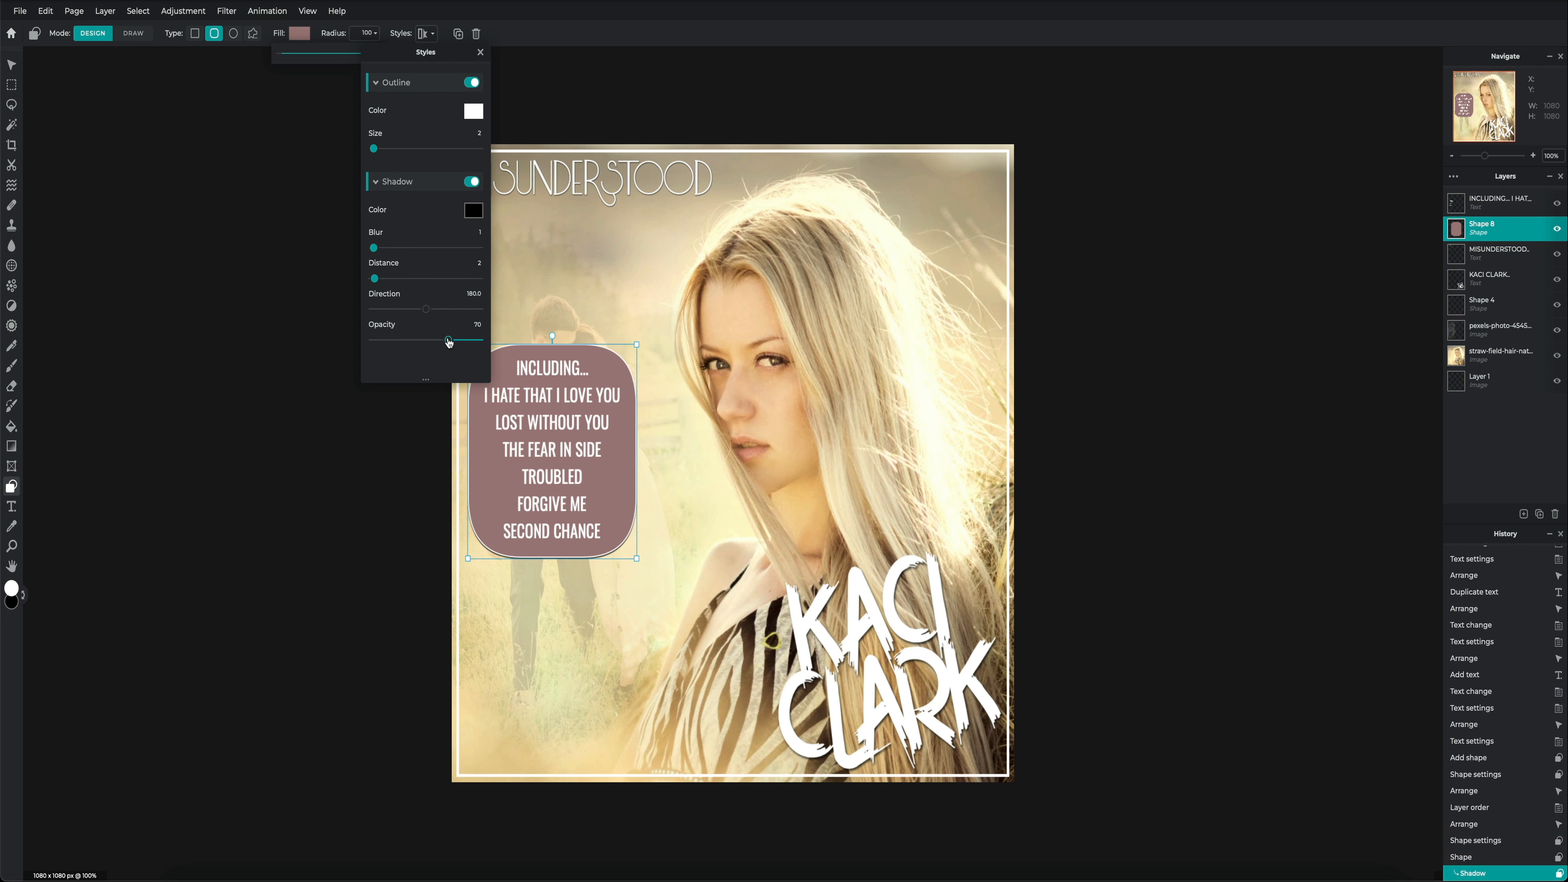
click(116, 99)
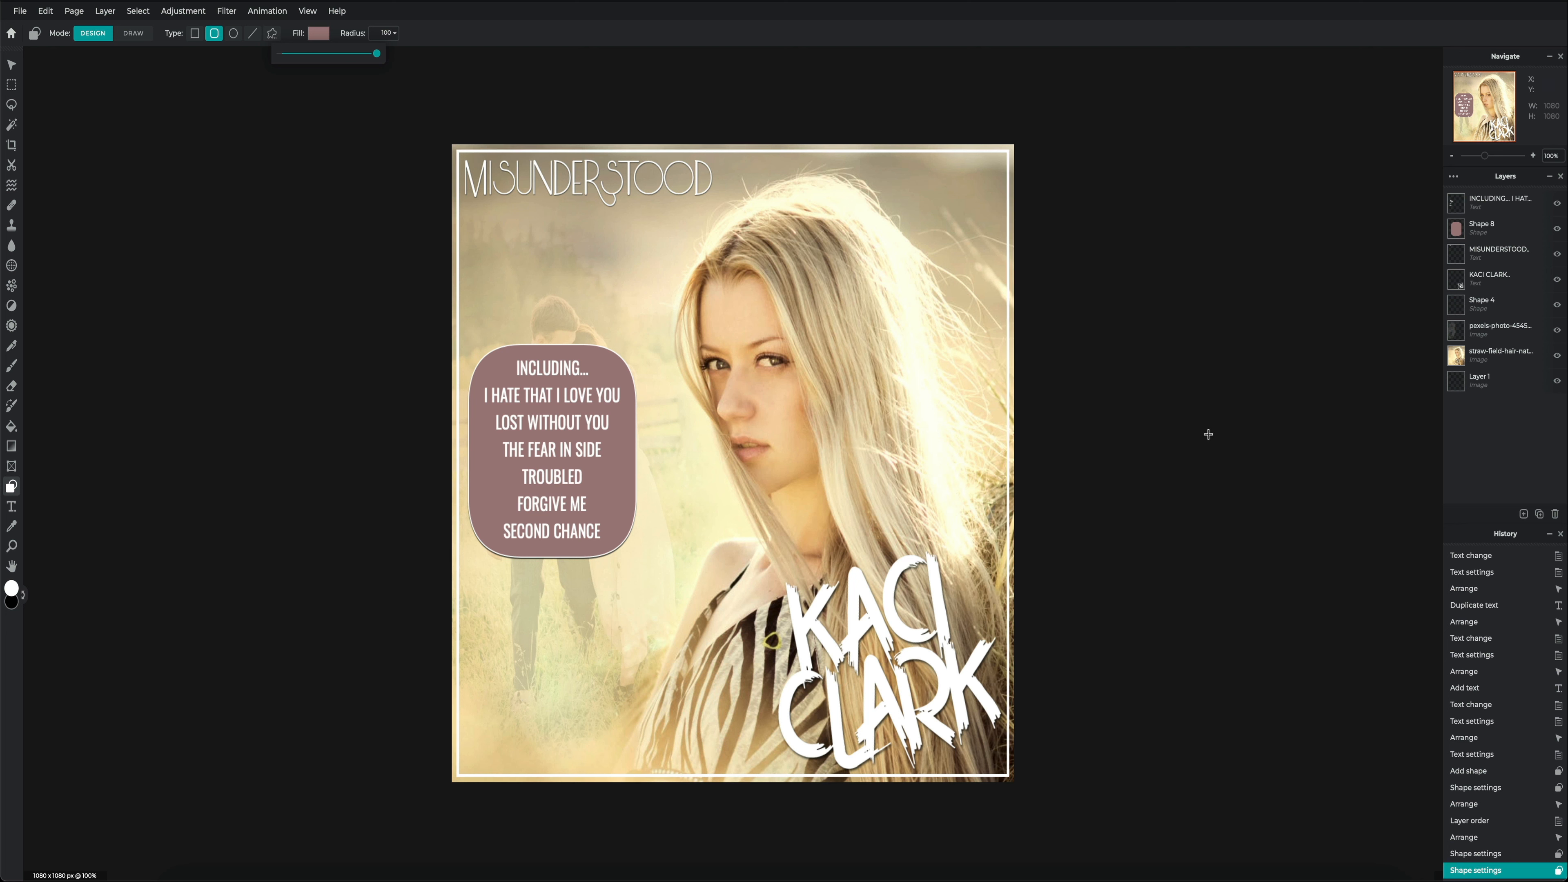
Add the Parental Advisory PNG as an image layer, shrink it to 172 × 109 and place it in the cover's lower-left corner.
click(1524, 515)
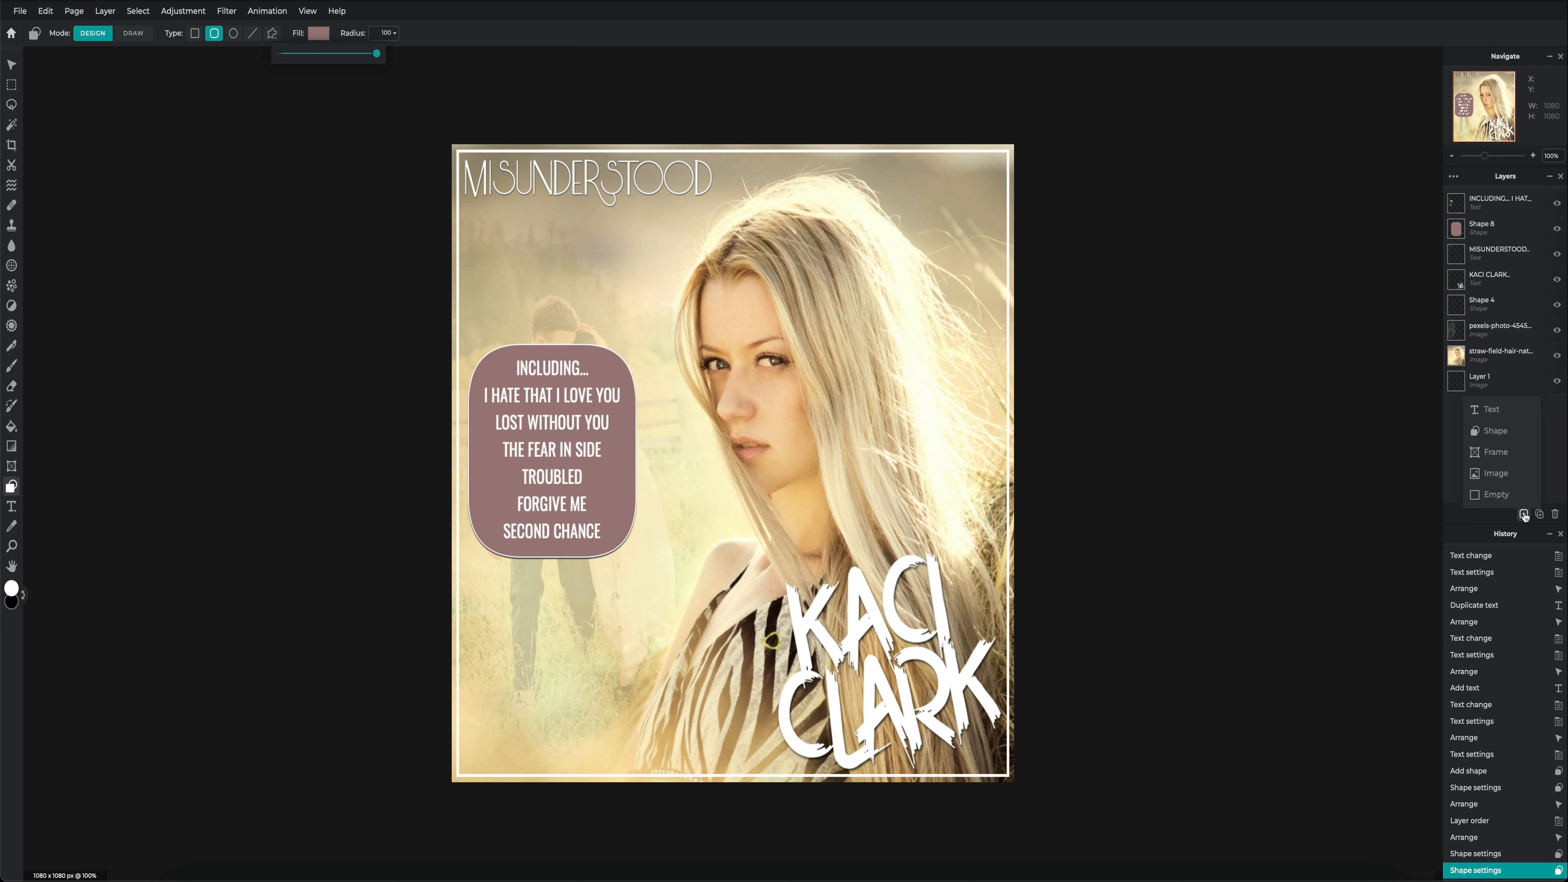
click(1495, 474)
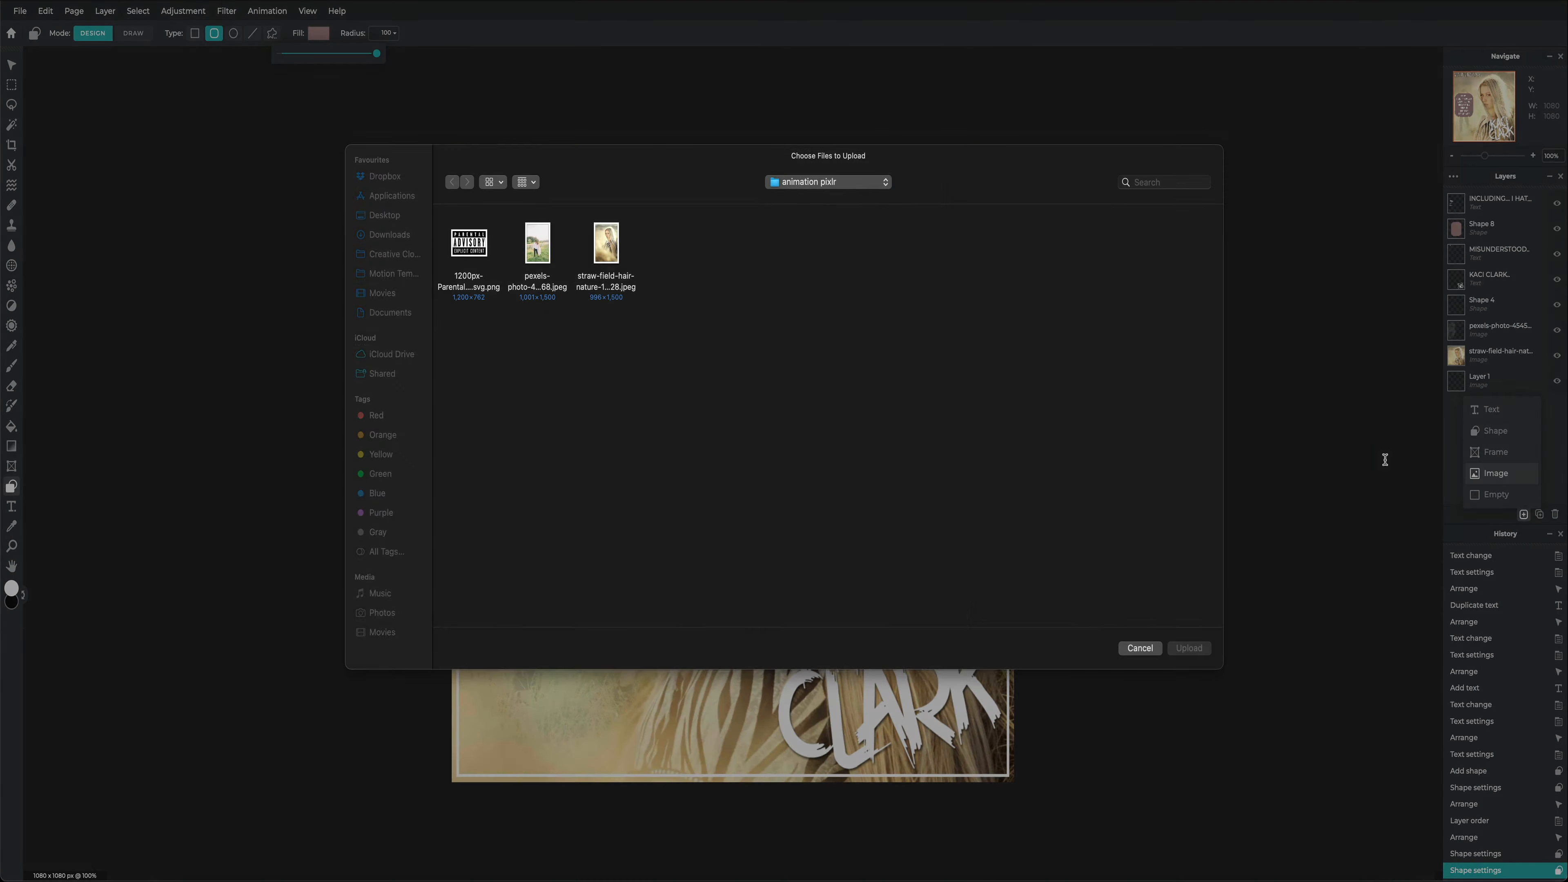
double_click(472, 260)
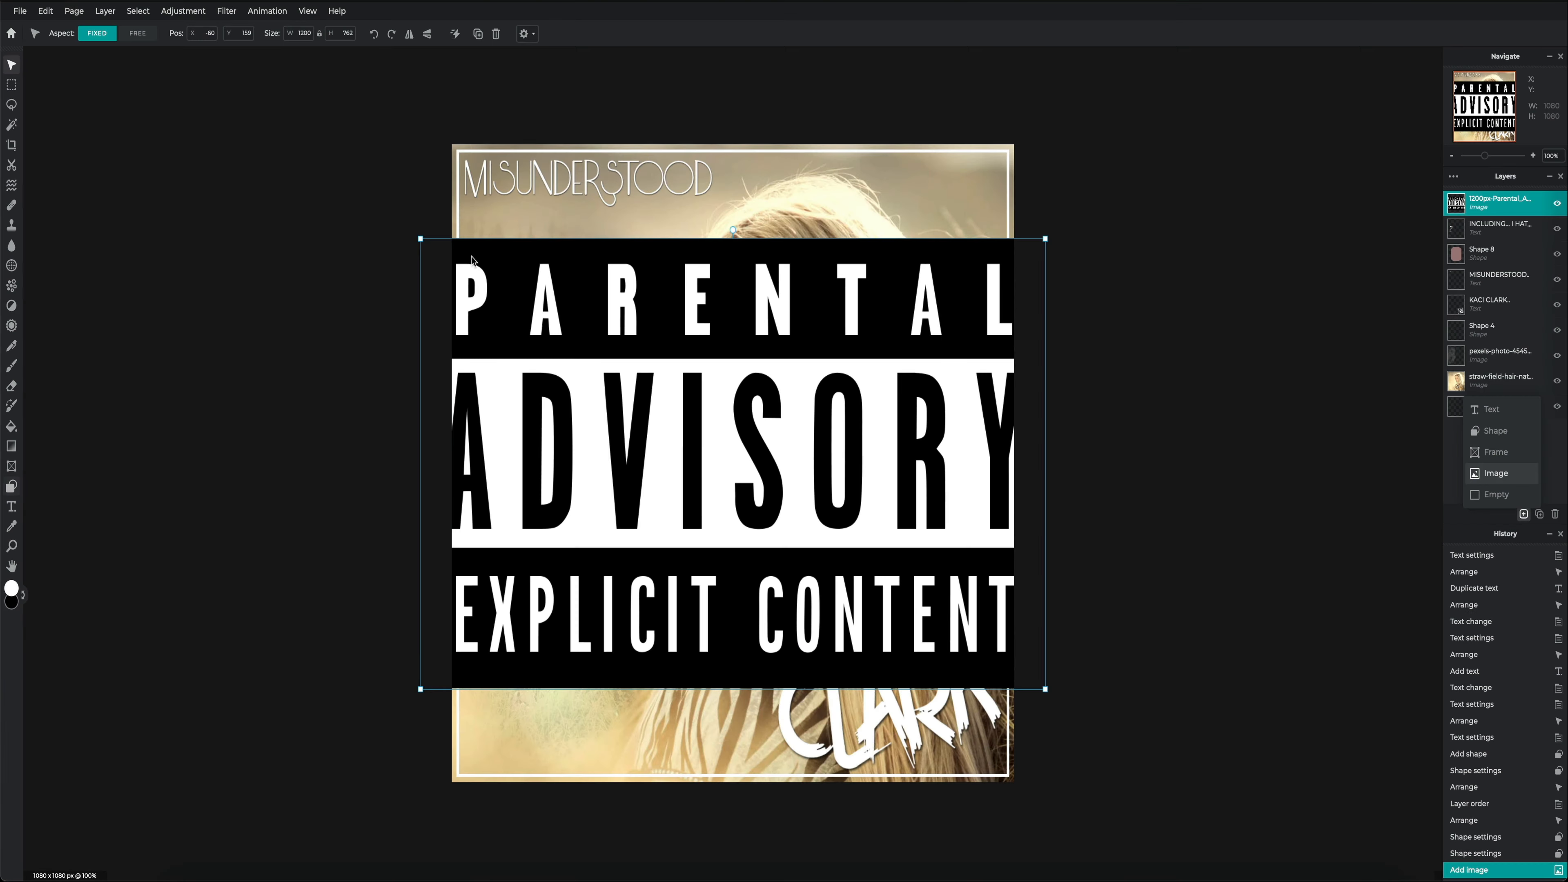
drag(421, 239, 479, 744)
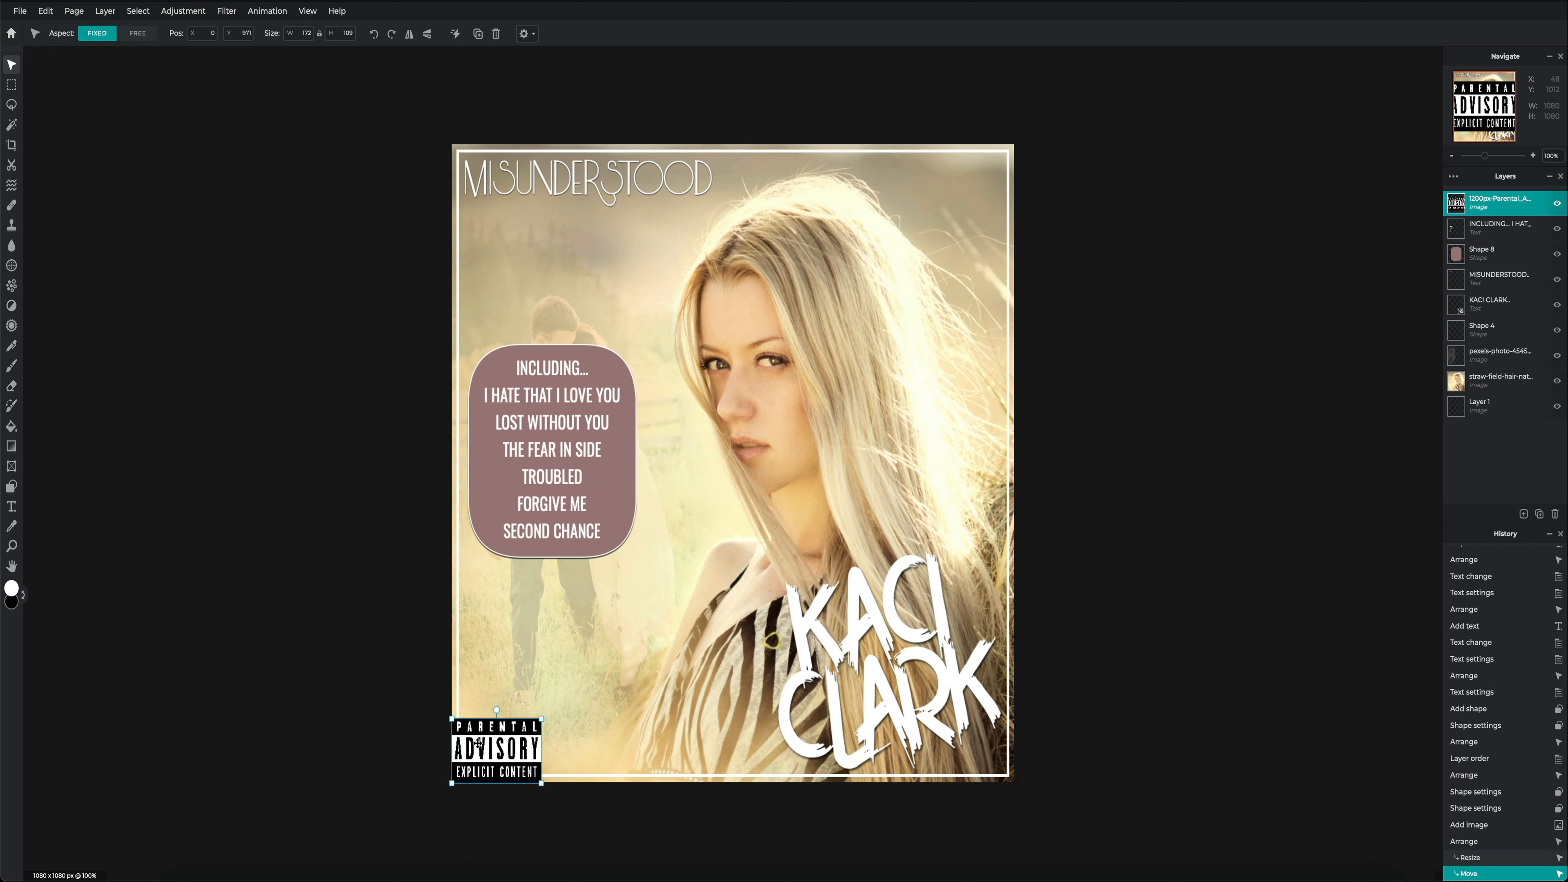
Nudge the Parental Advisory label to X 20, Y 951, just inside the white frame, and deselect it.
key(shift+Right)
key(shift+Up)
key(shift+Up)
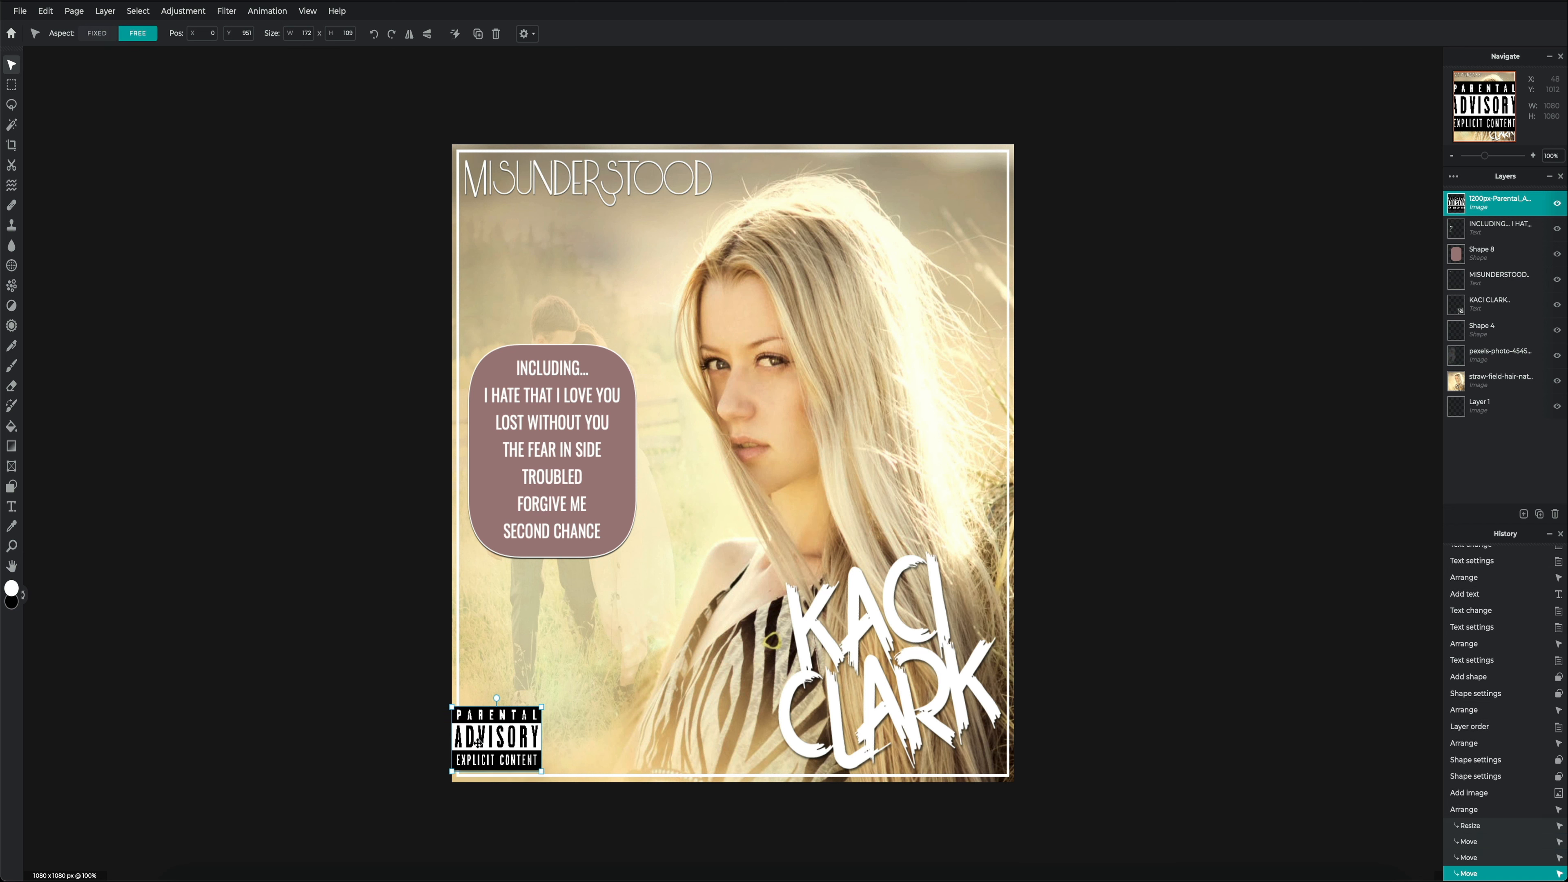
key(shift+Right)
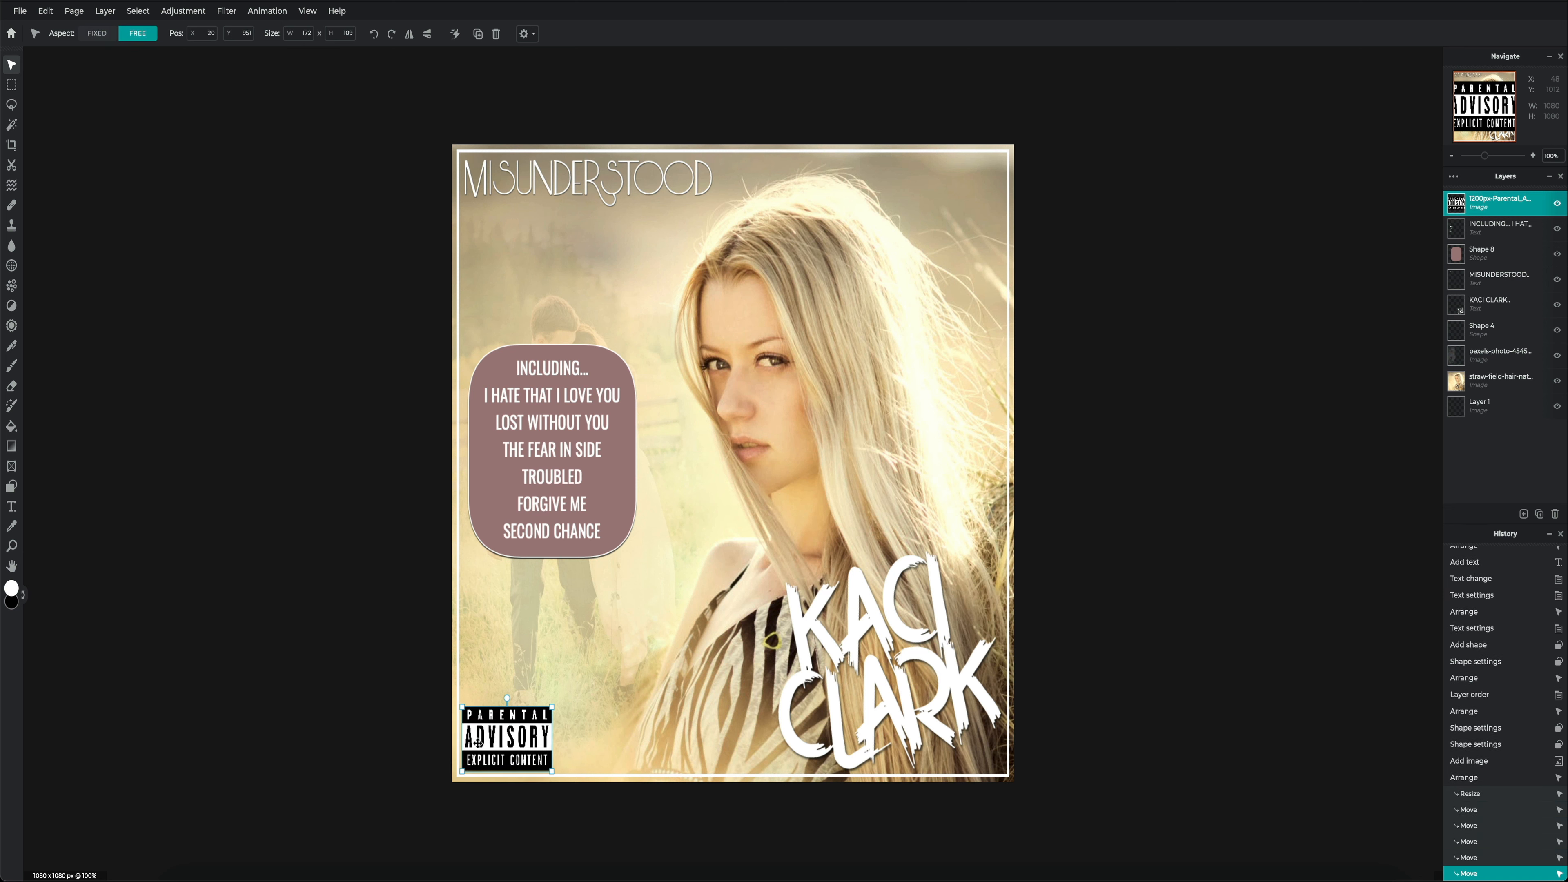
click(987, 122)
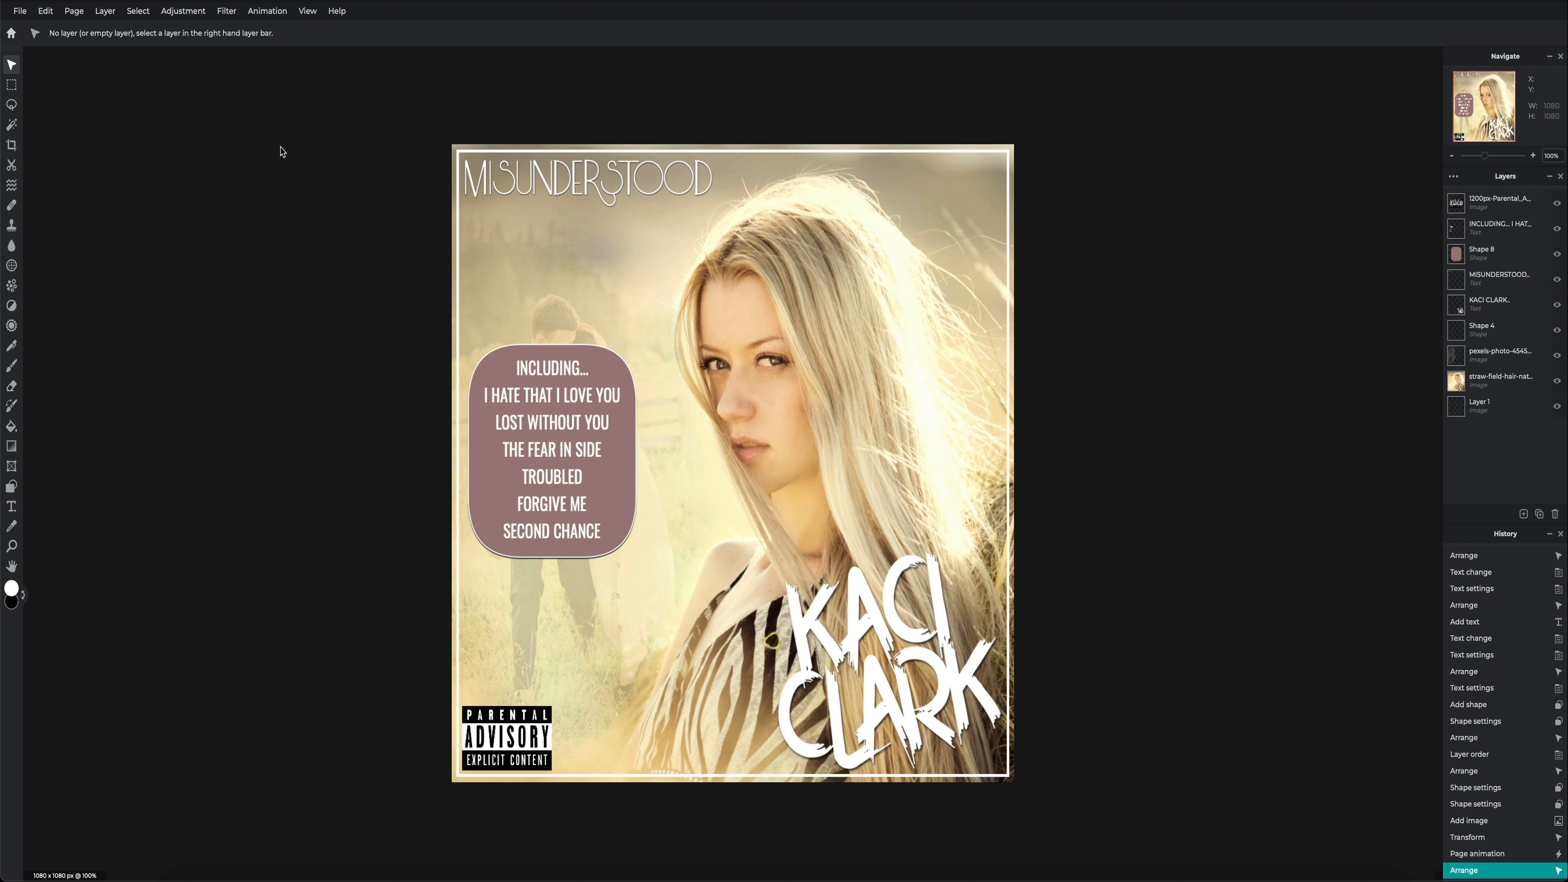
Open the layer animation settings, move and lengthen the animation window, and give the artist name text layer an Action entrance.
click(269, 12)
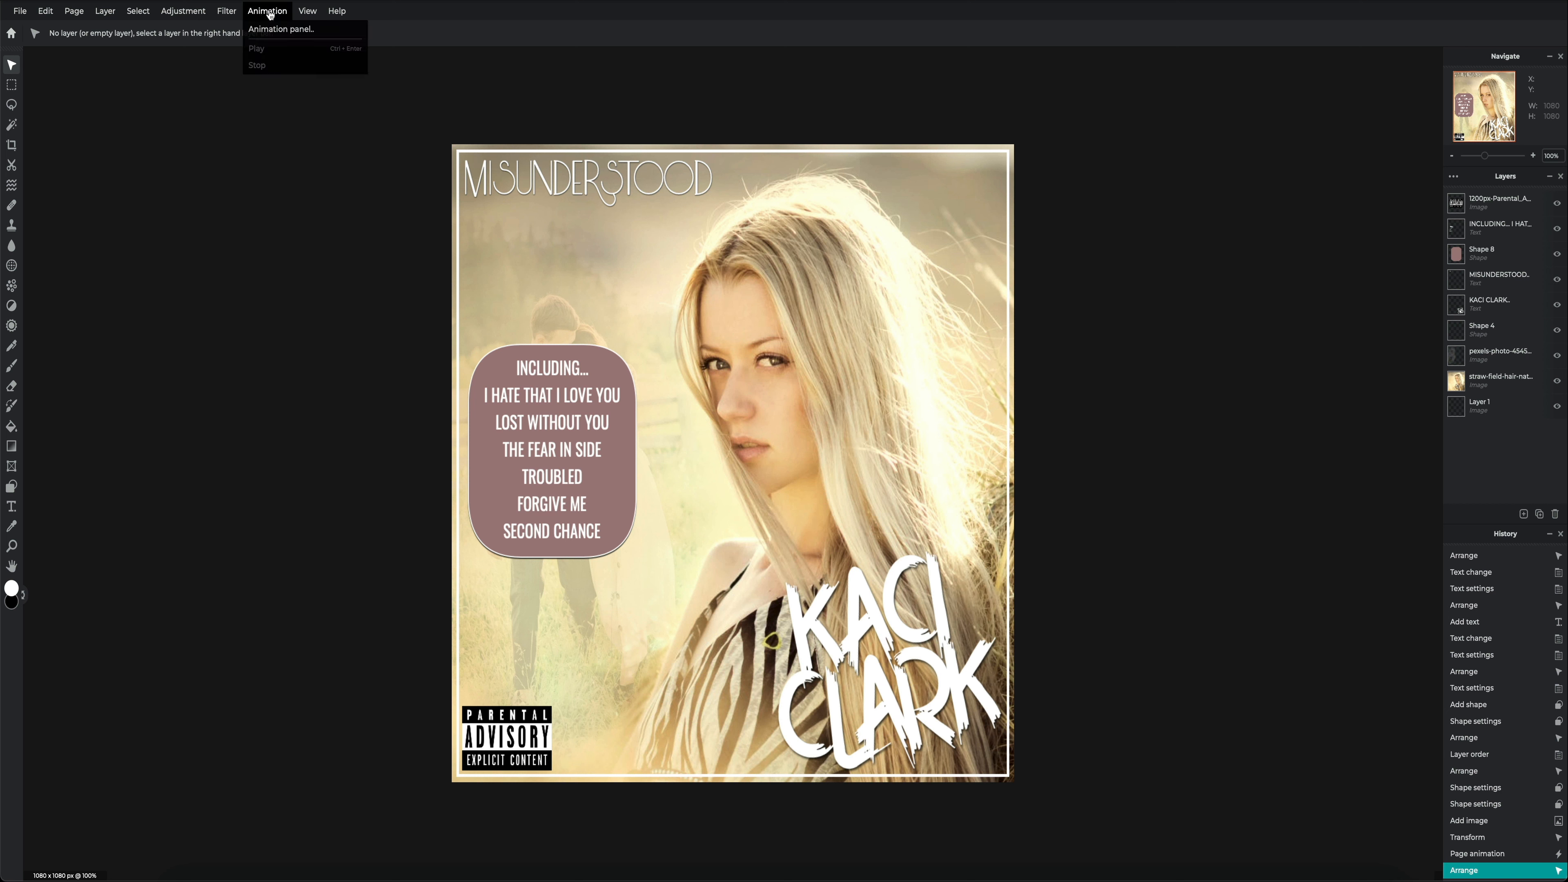
click(289, 32)
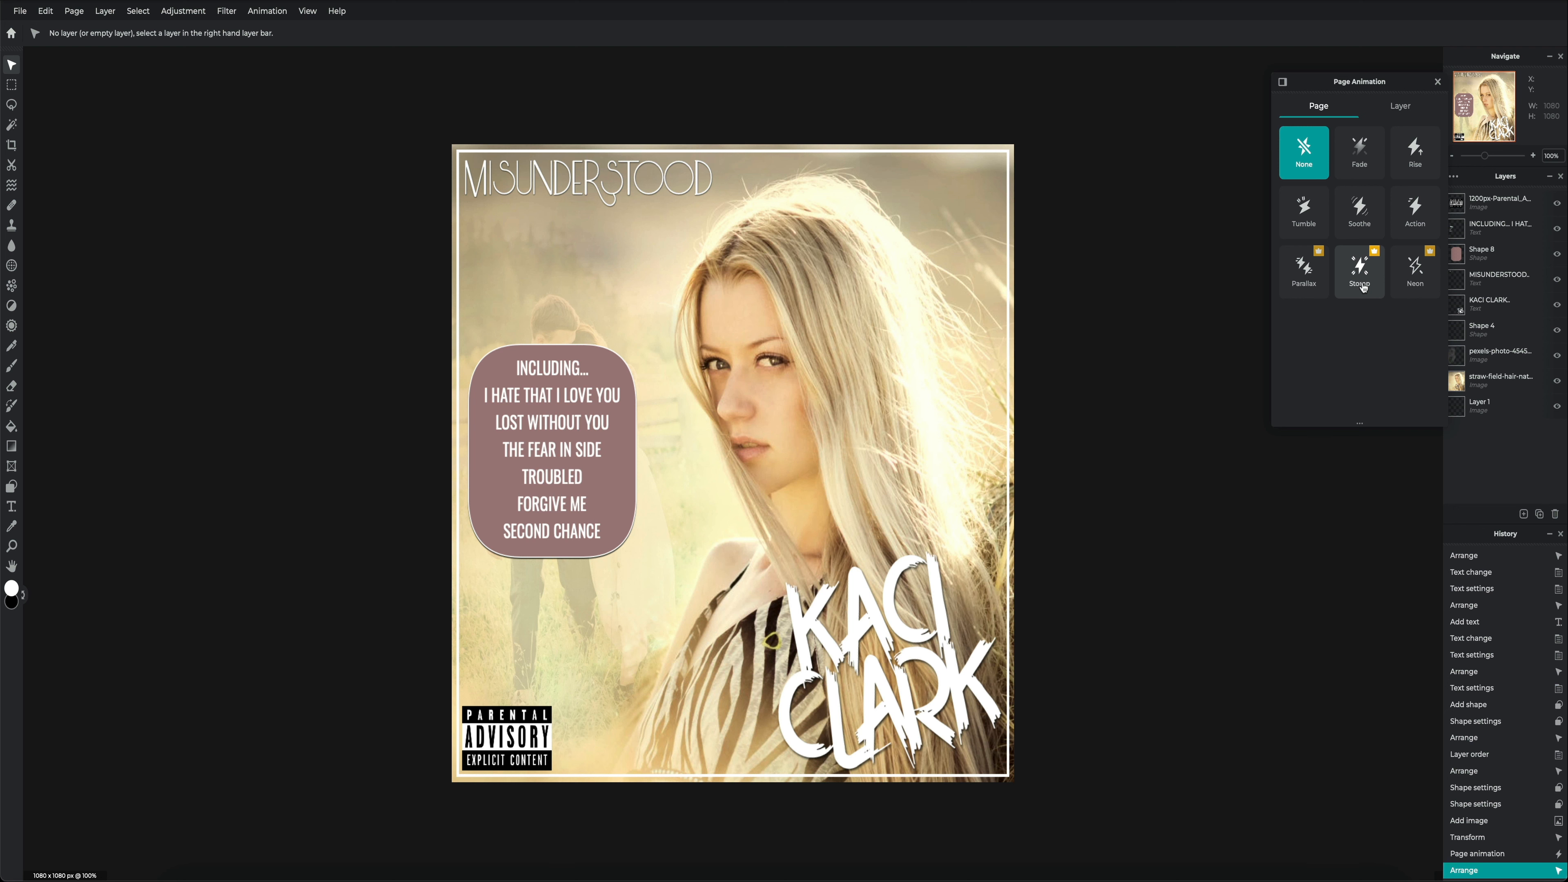
click(1399, 107)
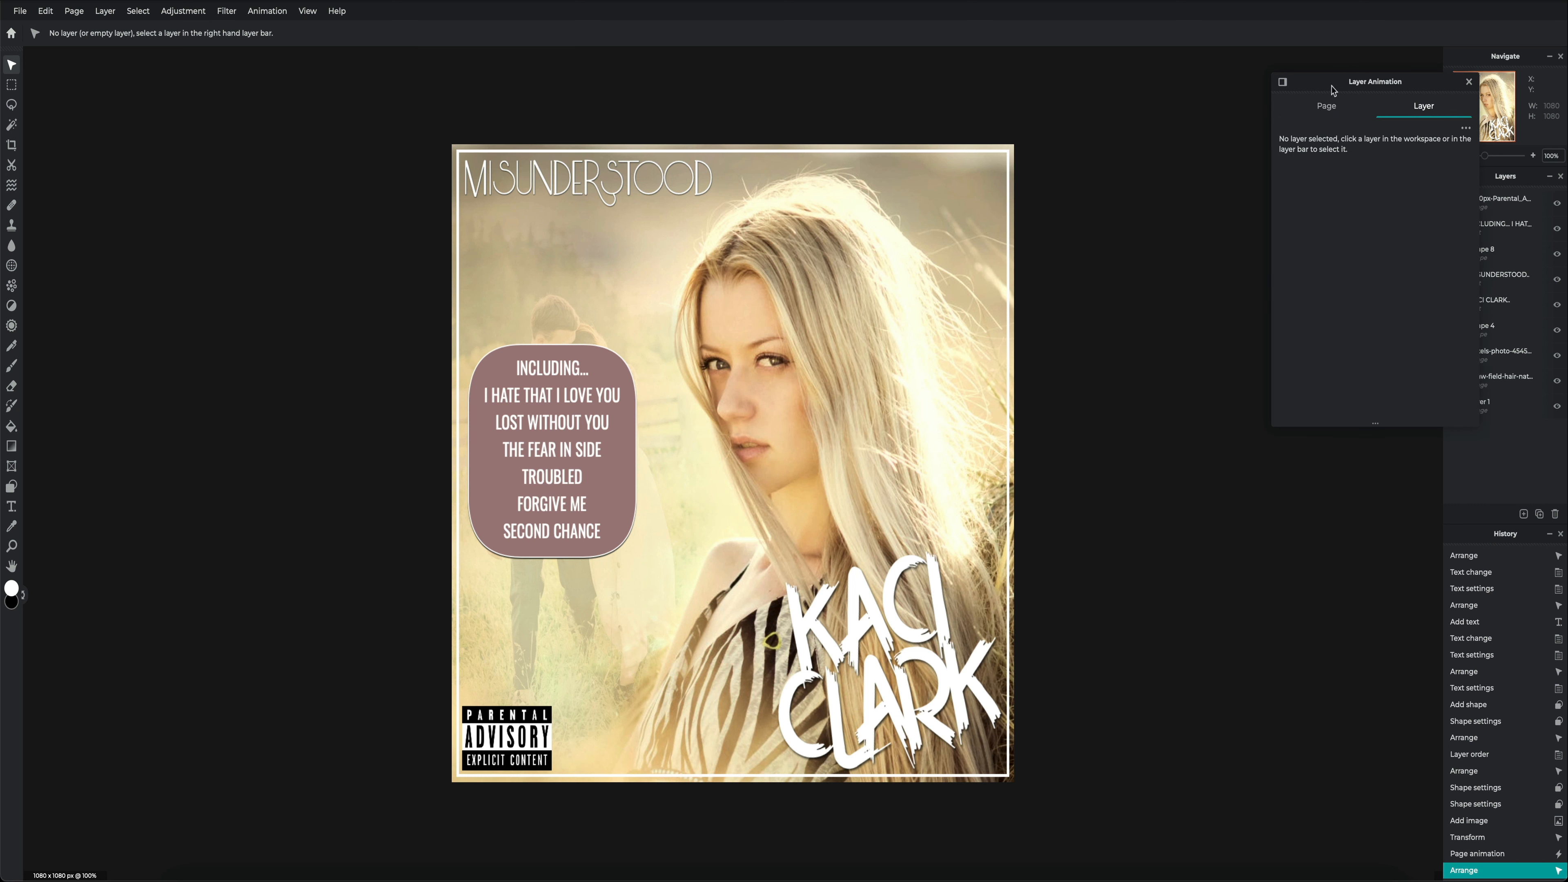
drag(1338, 84, 1218, 79)
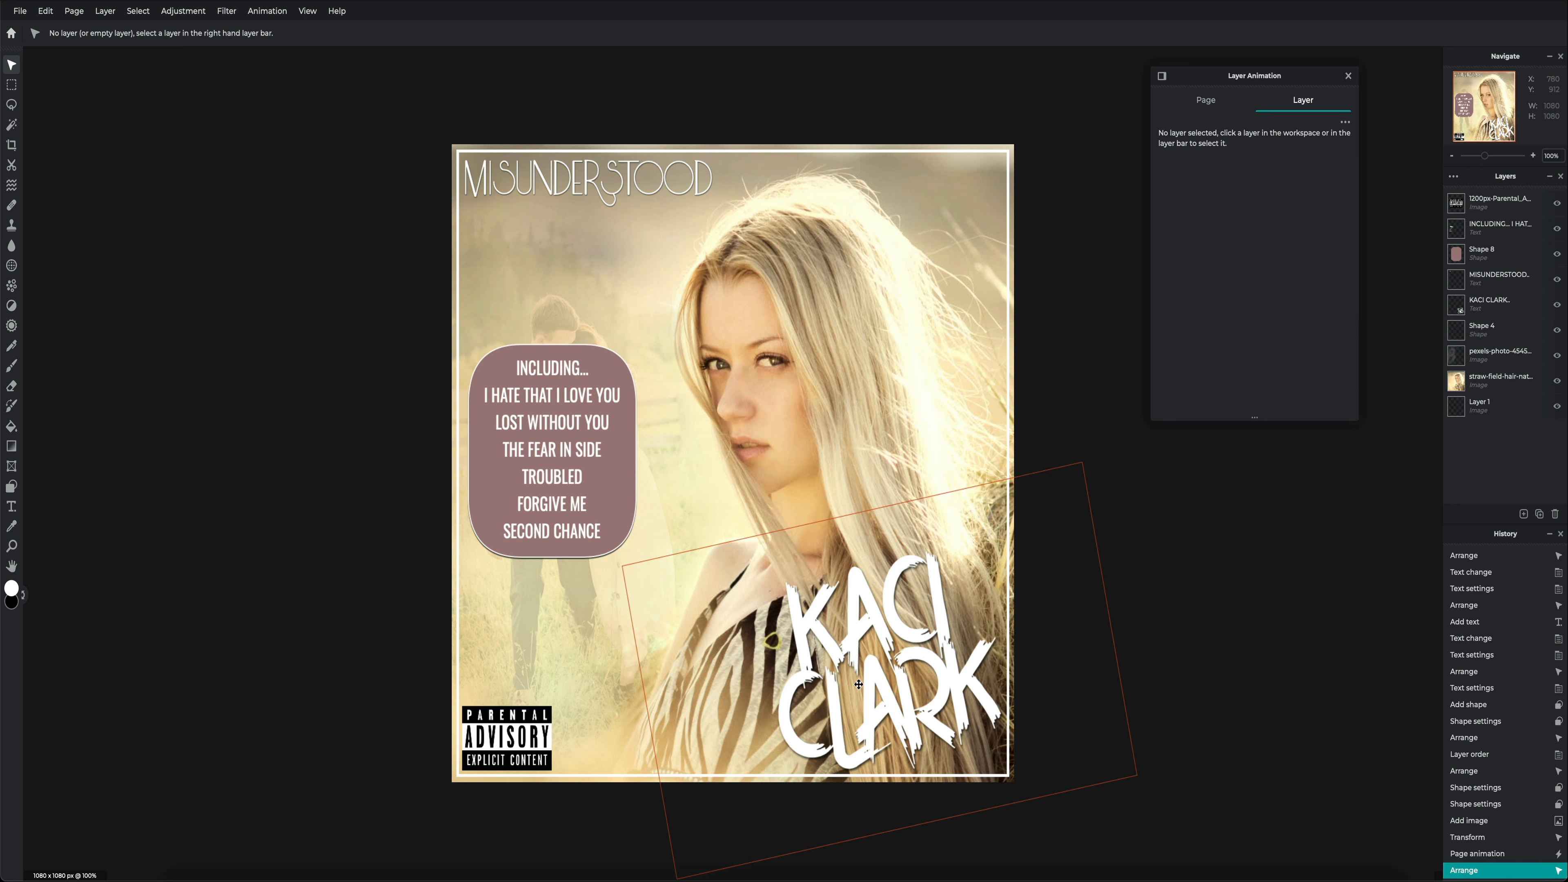
click(1494, 304)
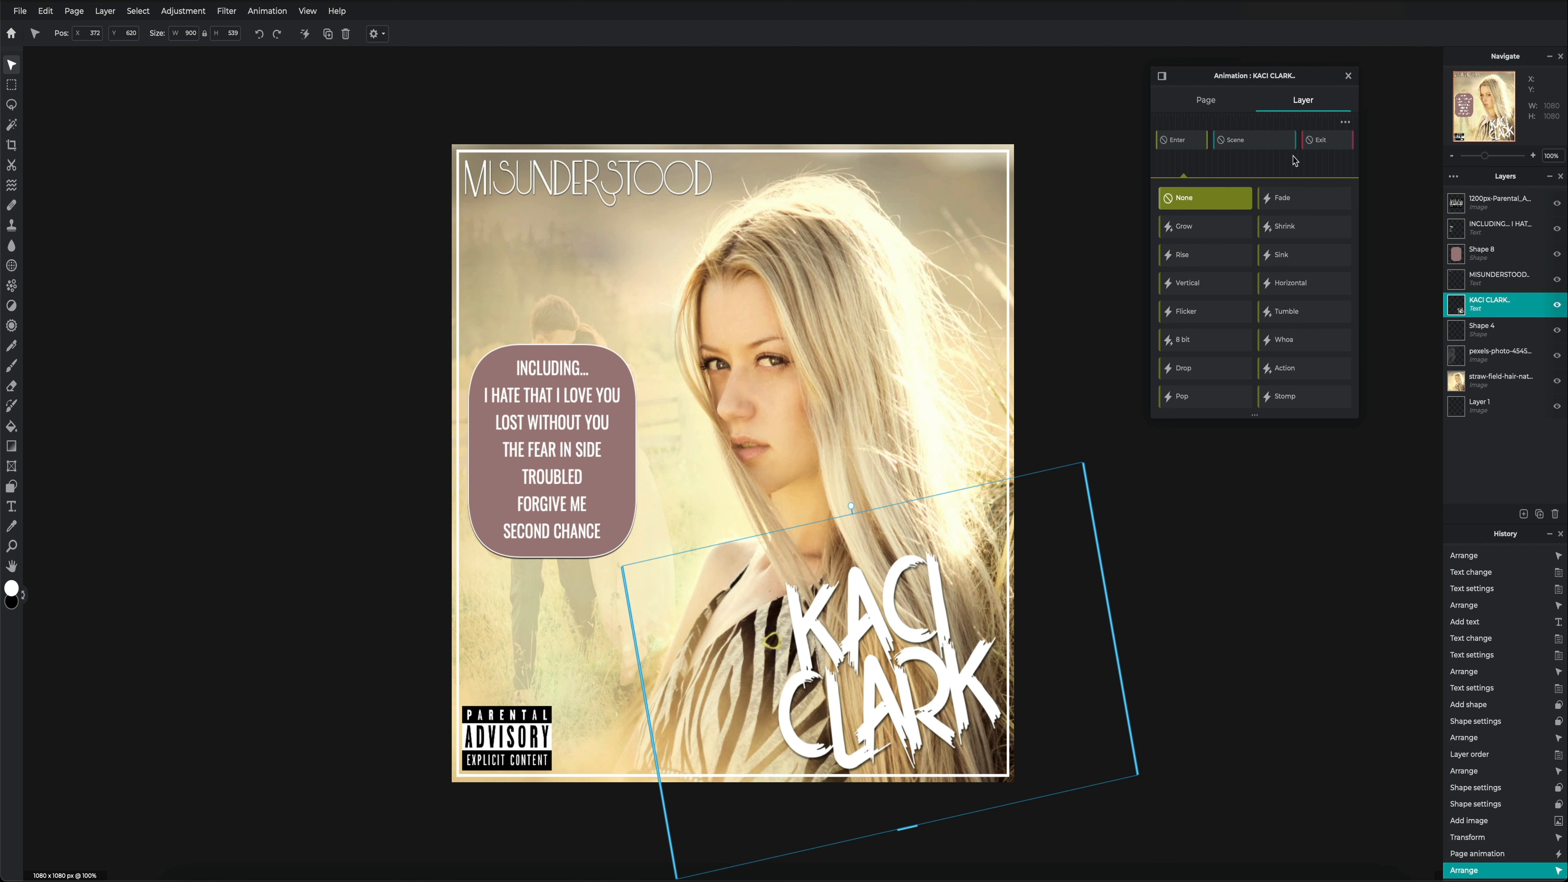
drag(1254, 416, 1253, 692)
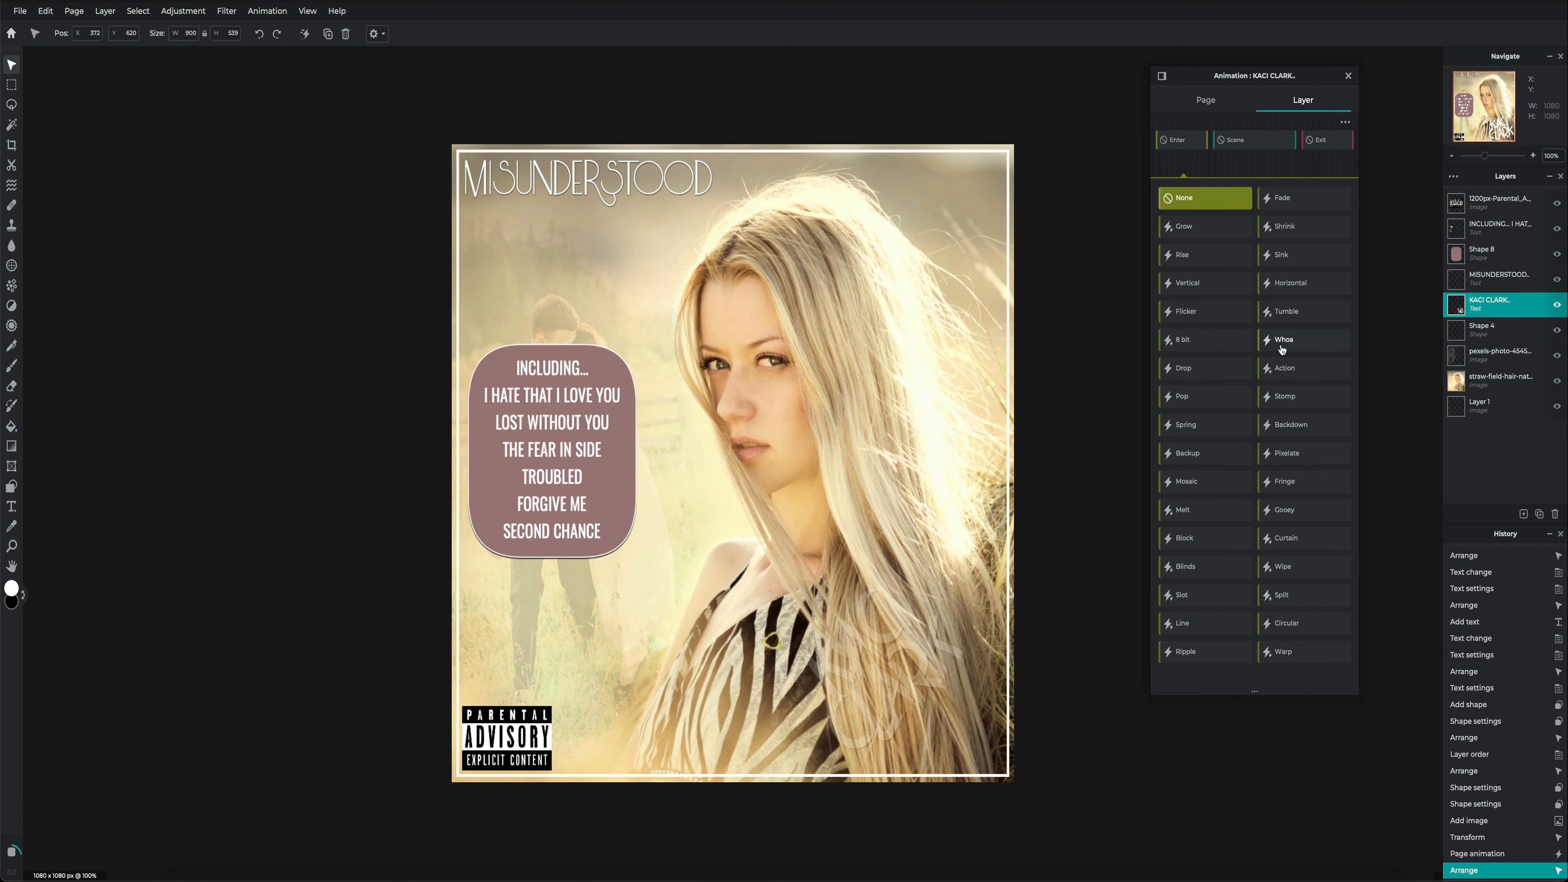
click(1290, 369)
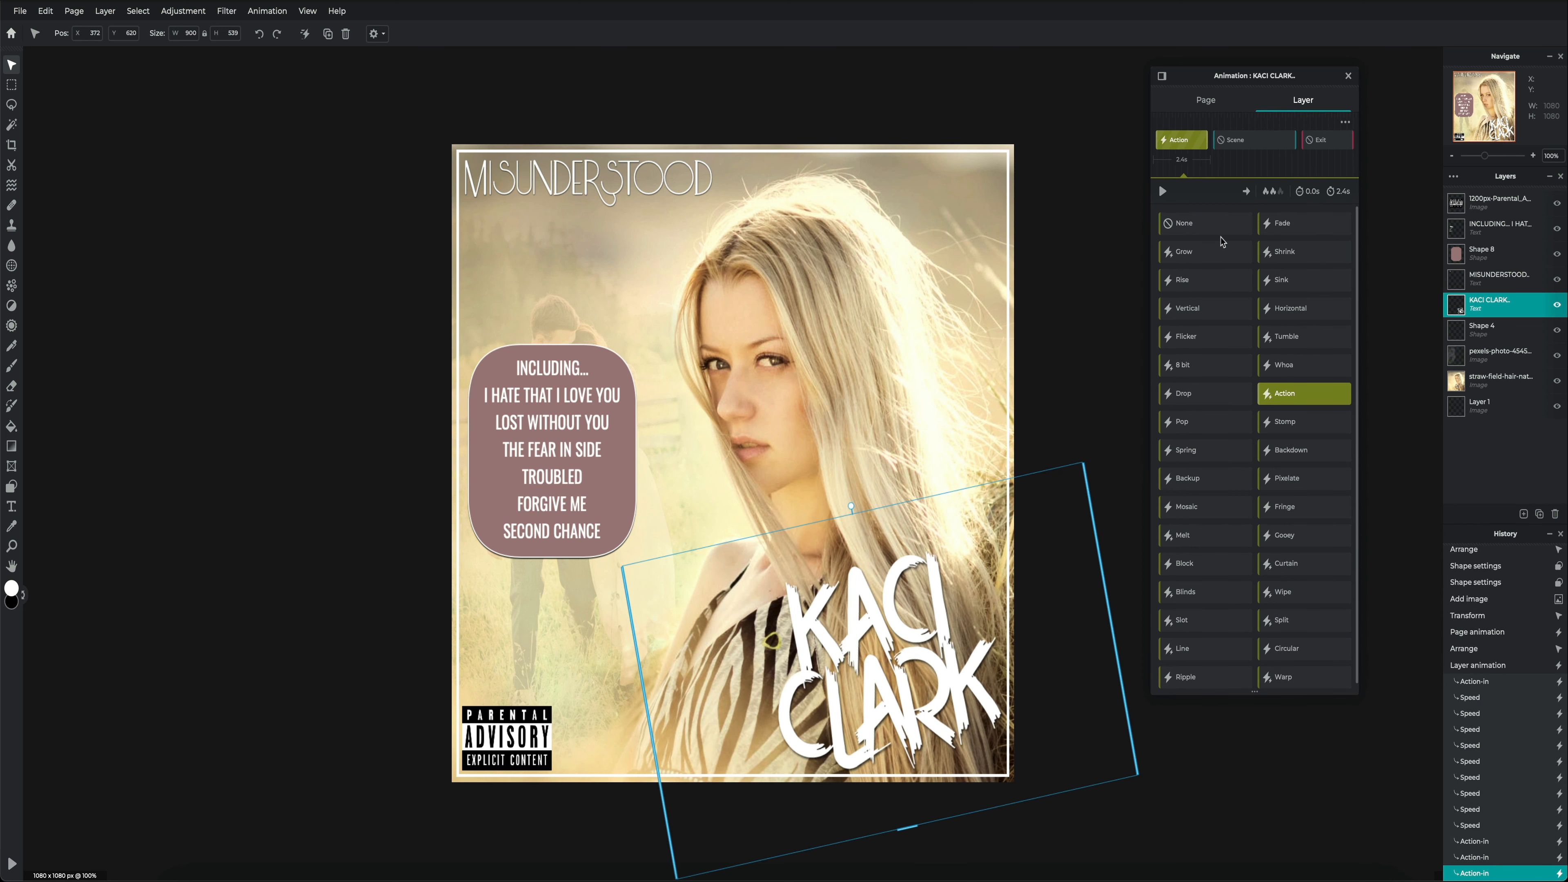
Set the artist name's Action entrance speed so it lasts 2.4 s, and preview the animation.
click(1277, 196)
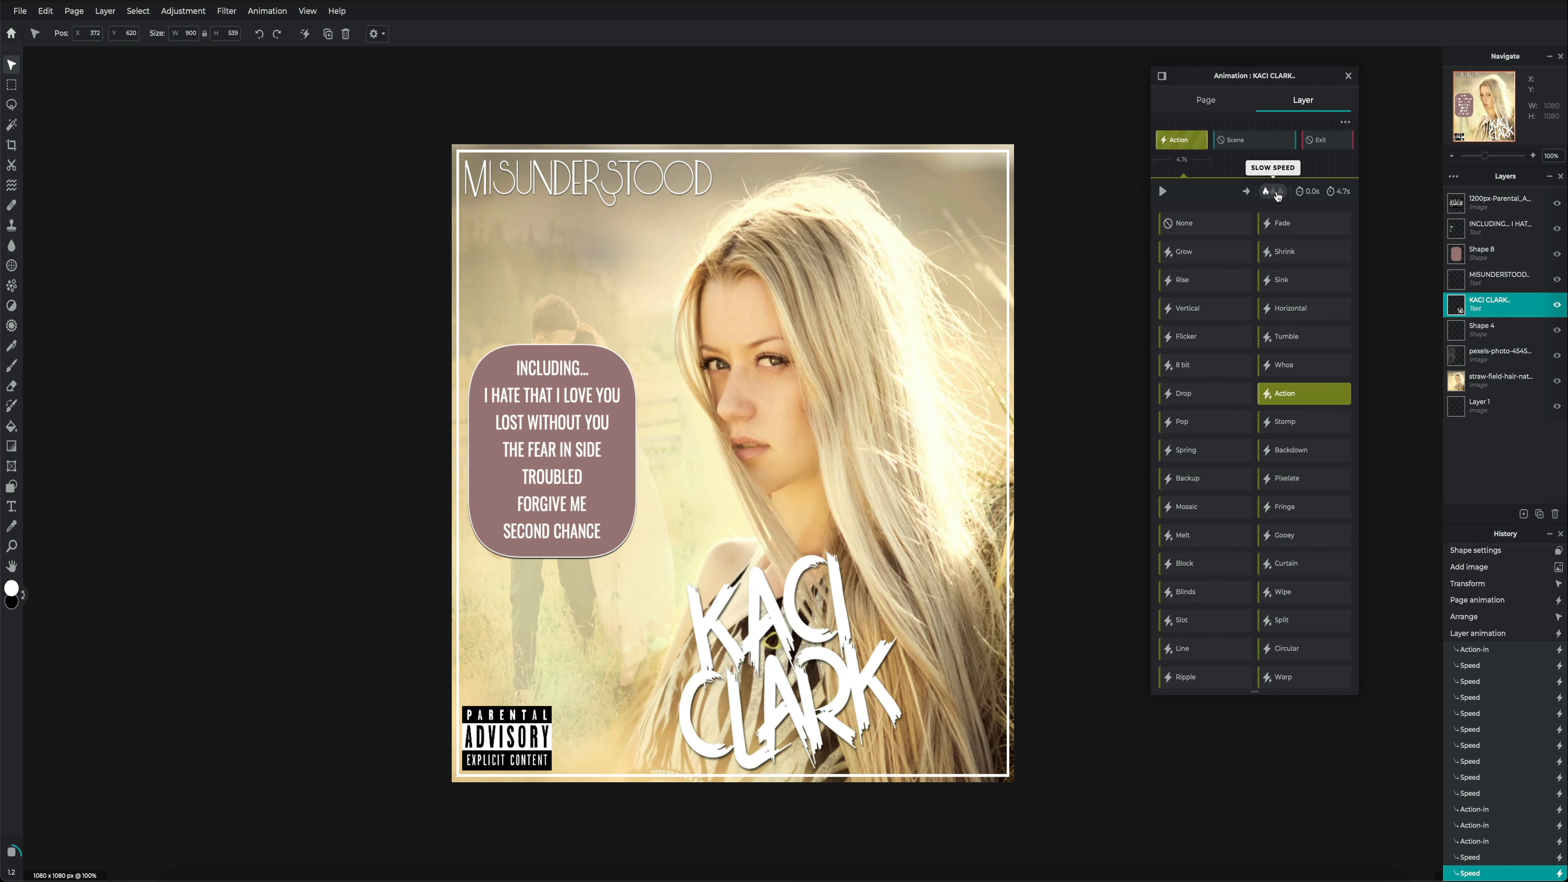
click(1277, 195)
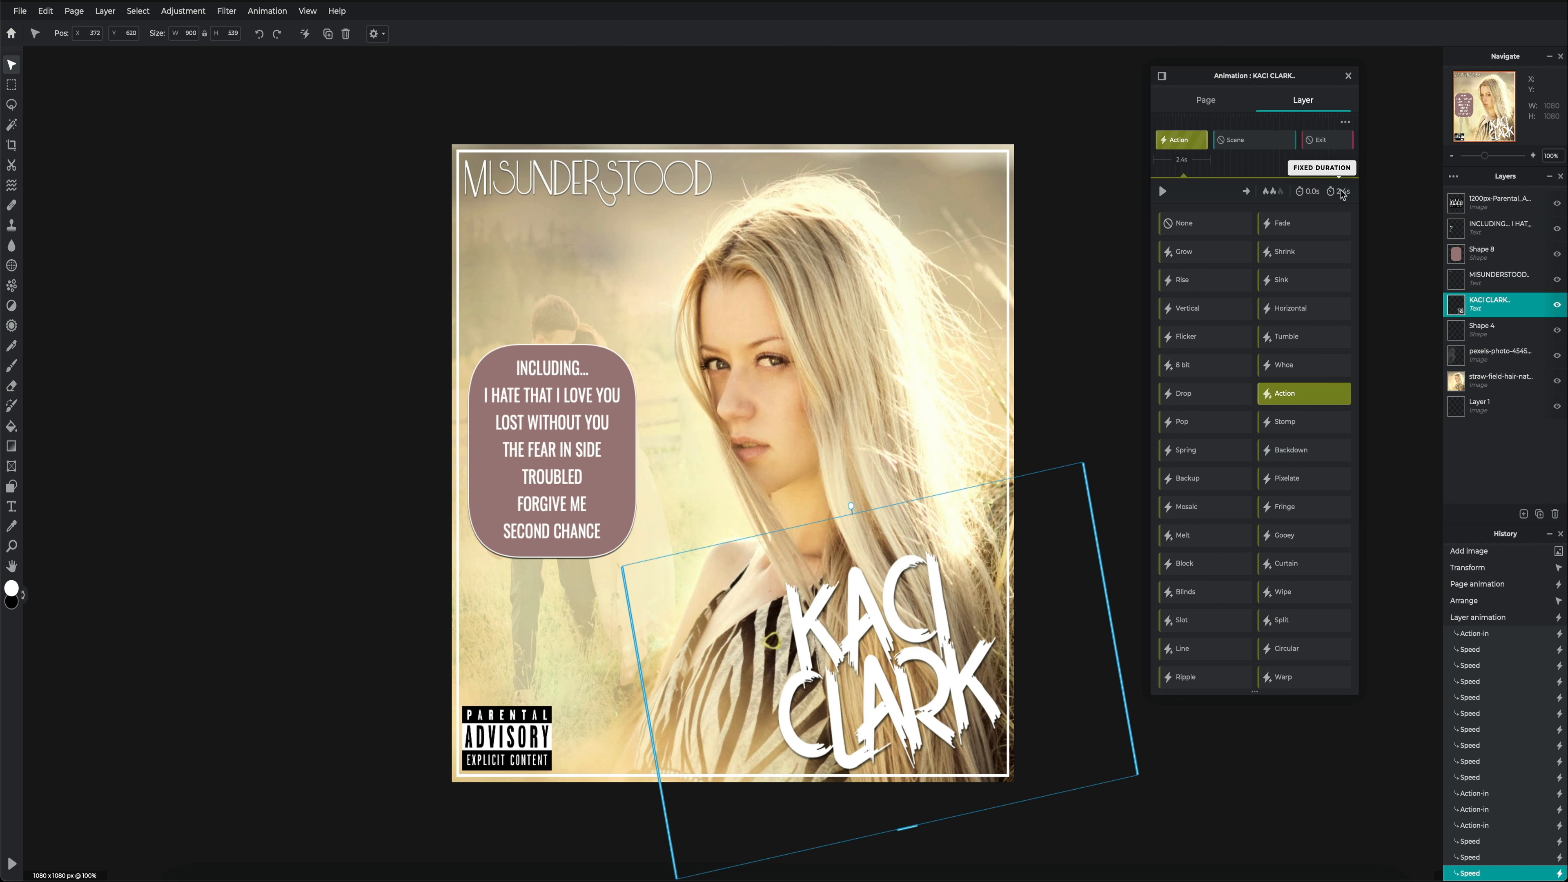
click(1335, 191)
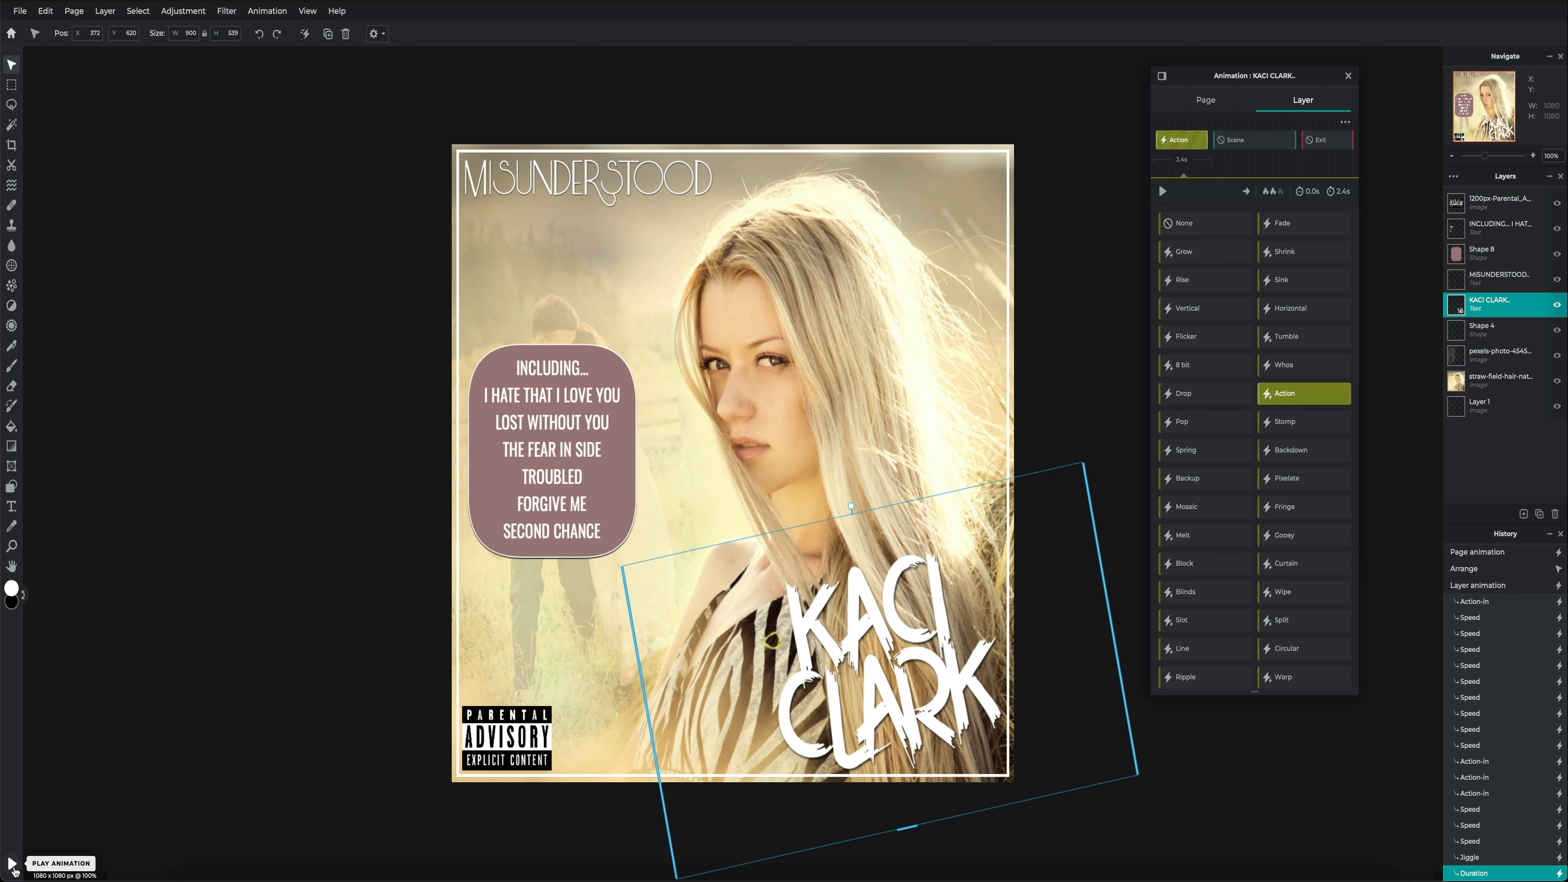
click(10, 865)
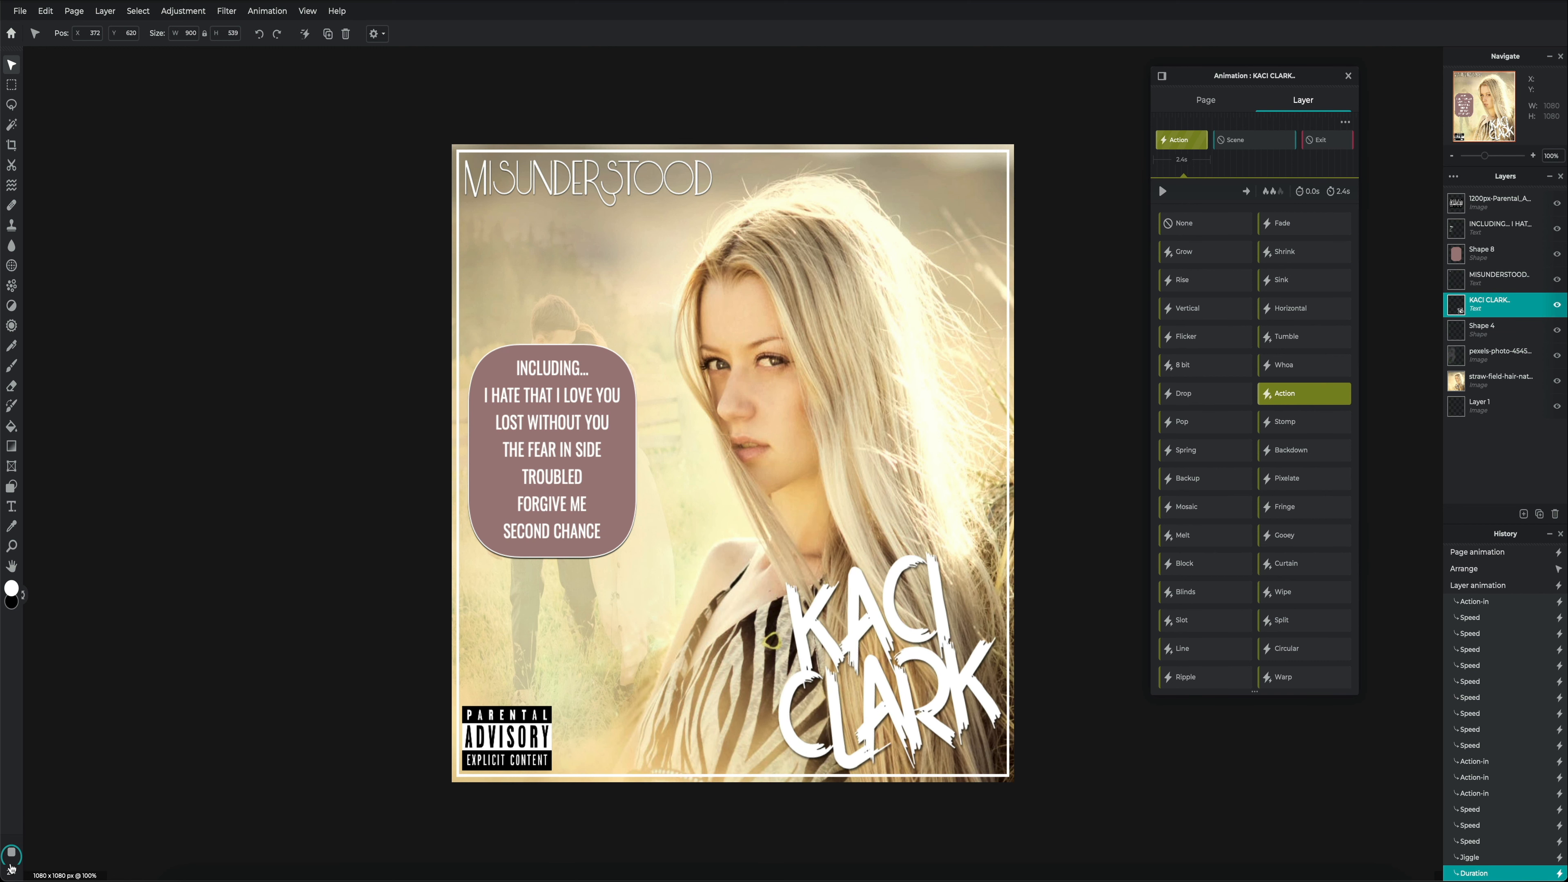
Give the artist name text layer a Shrink exit animation and preview it.
click(1253, 140)
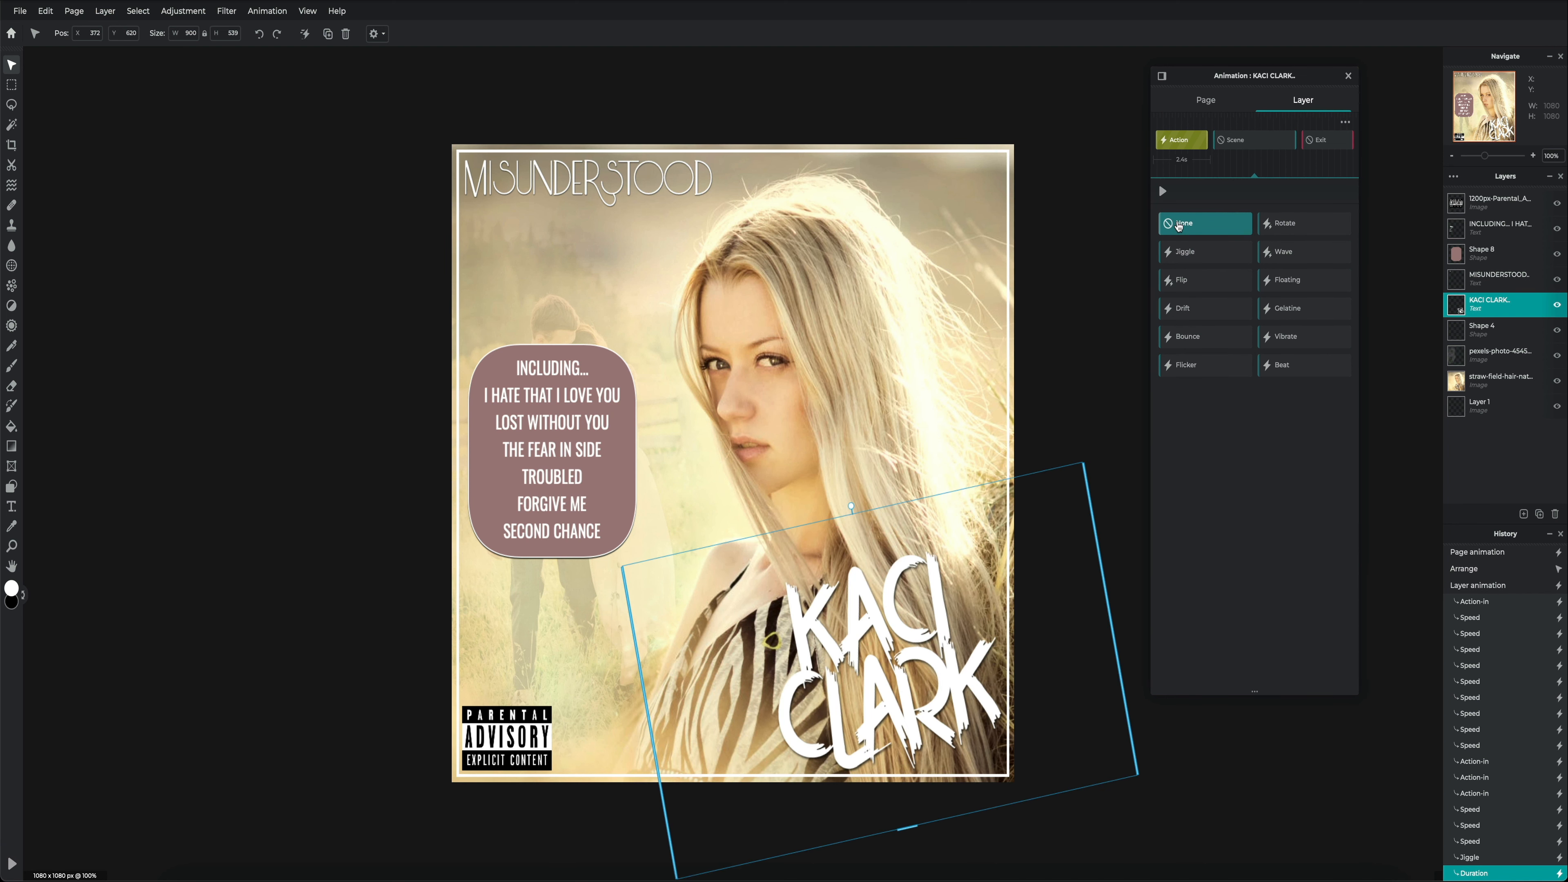
click(1328, 145)
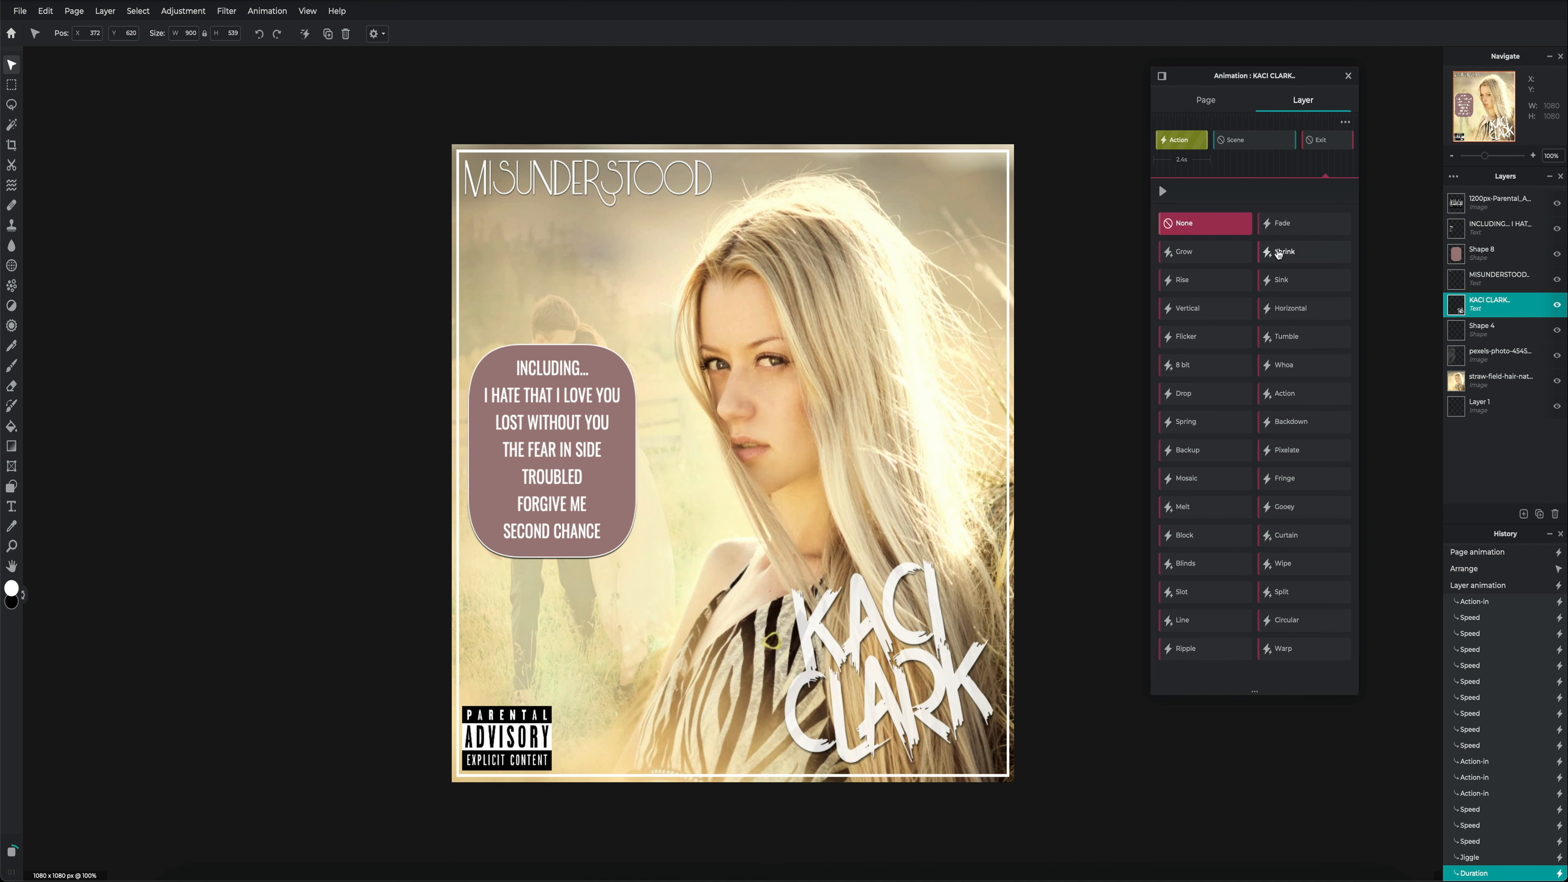
click(1295, 253)
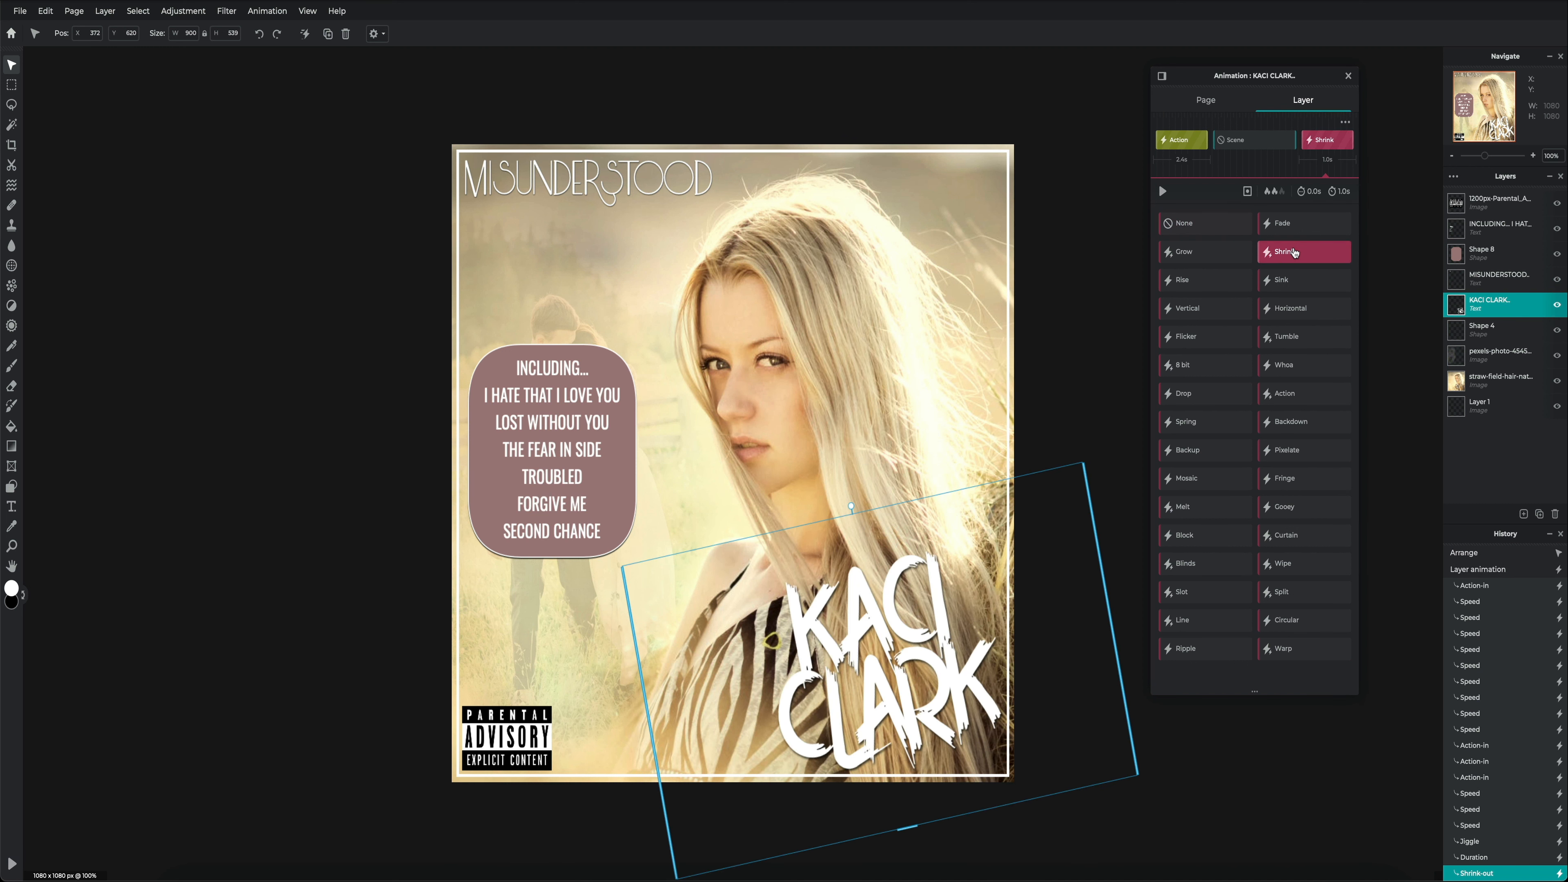
click(11, 863)
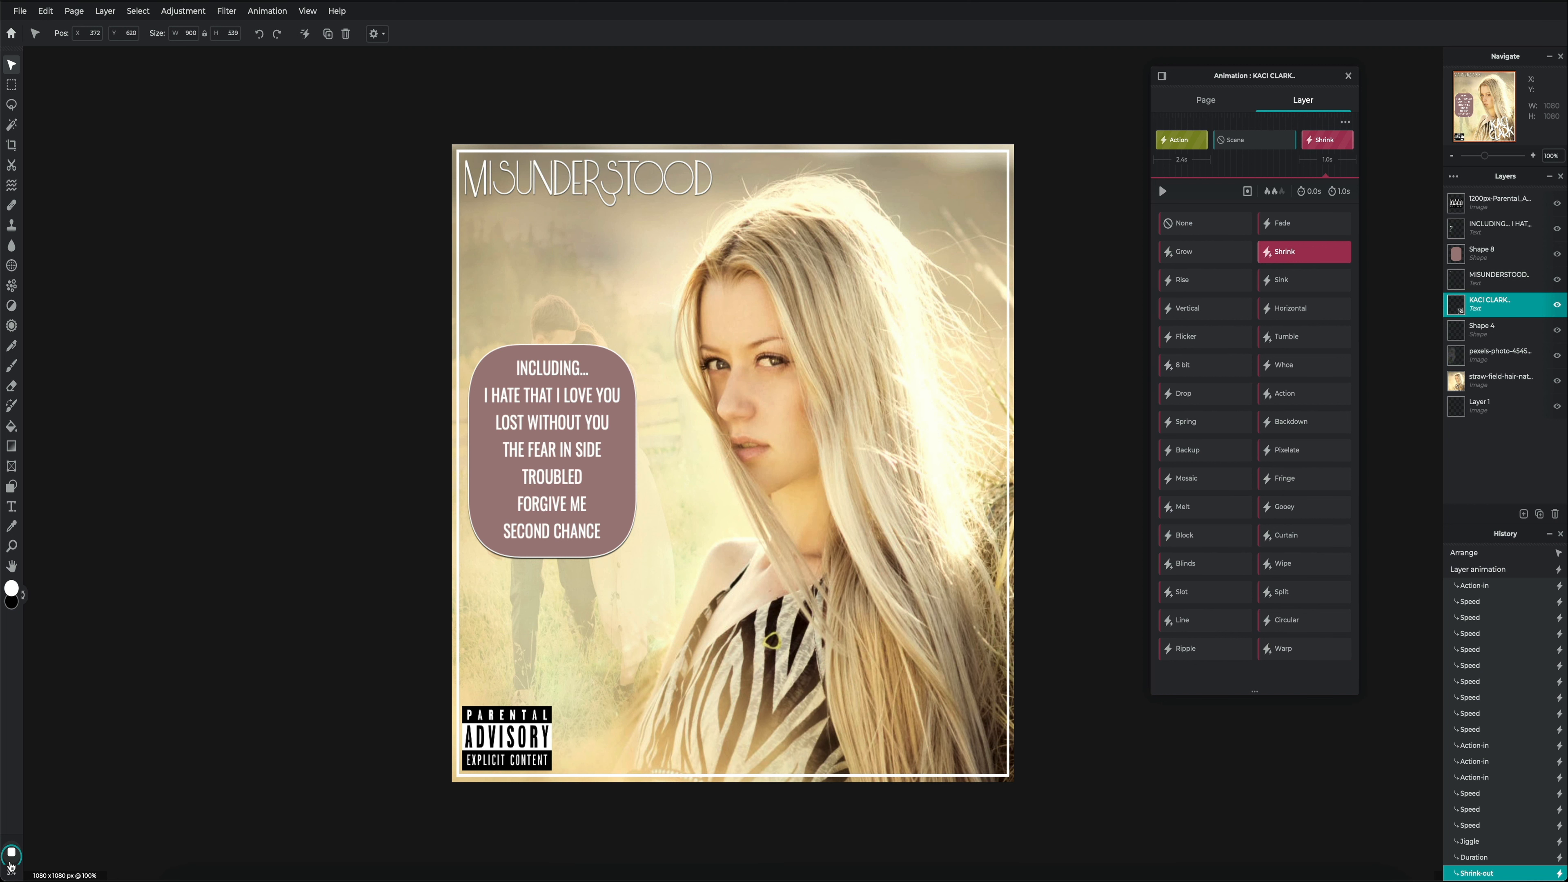
click(11, 859)
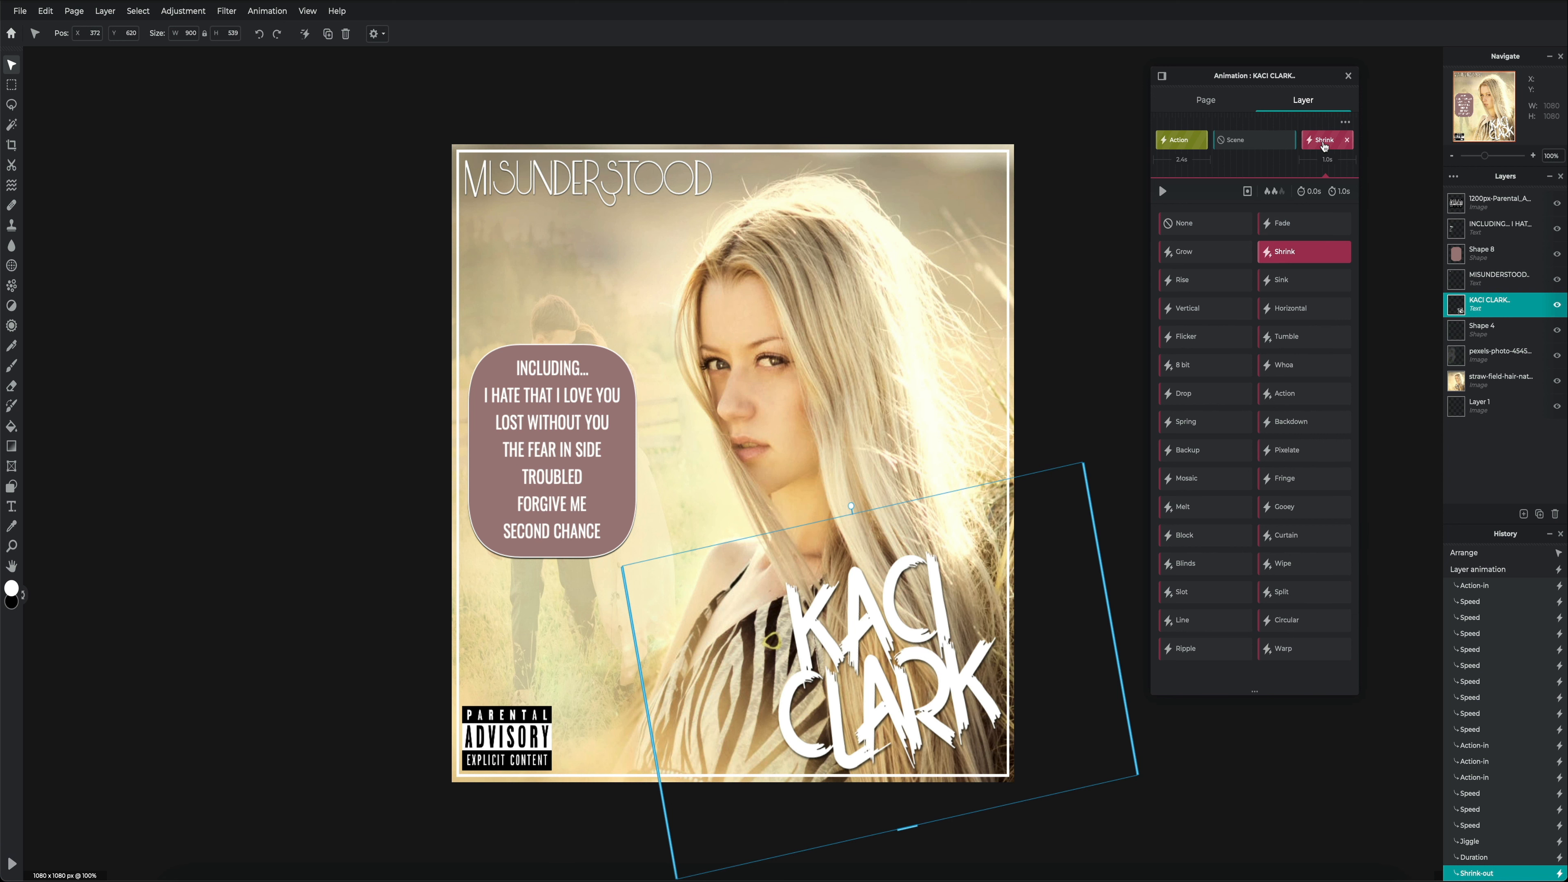
Delay the artist name's Shrink exit by 4.0 s and preview the animation.
click(1311, 192)
drag(1186, 197, 1211, 199)
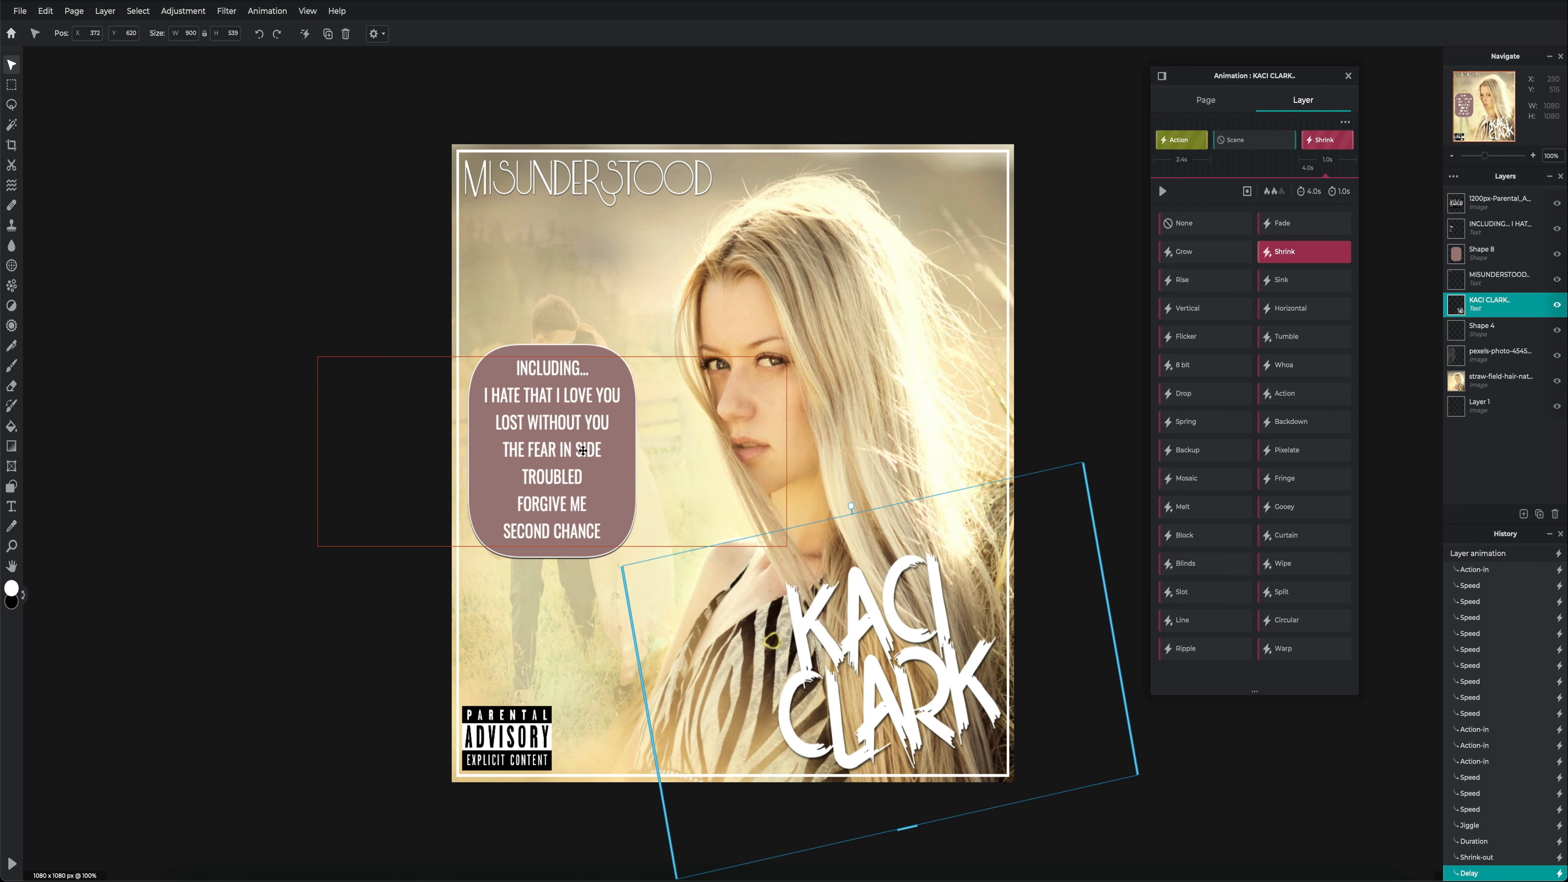
click(12, 865)
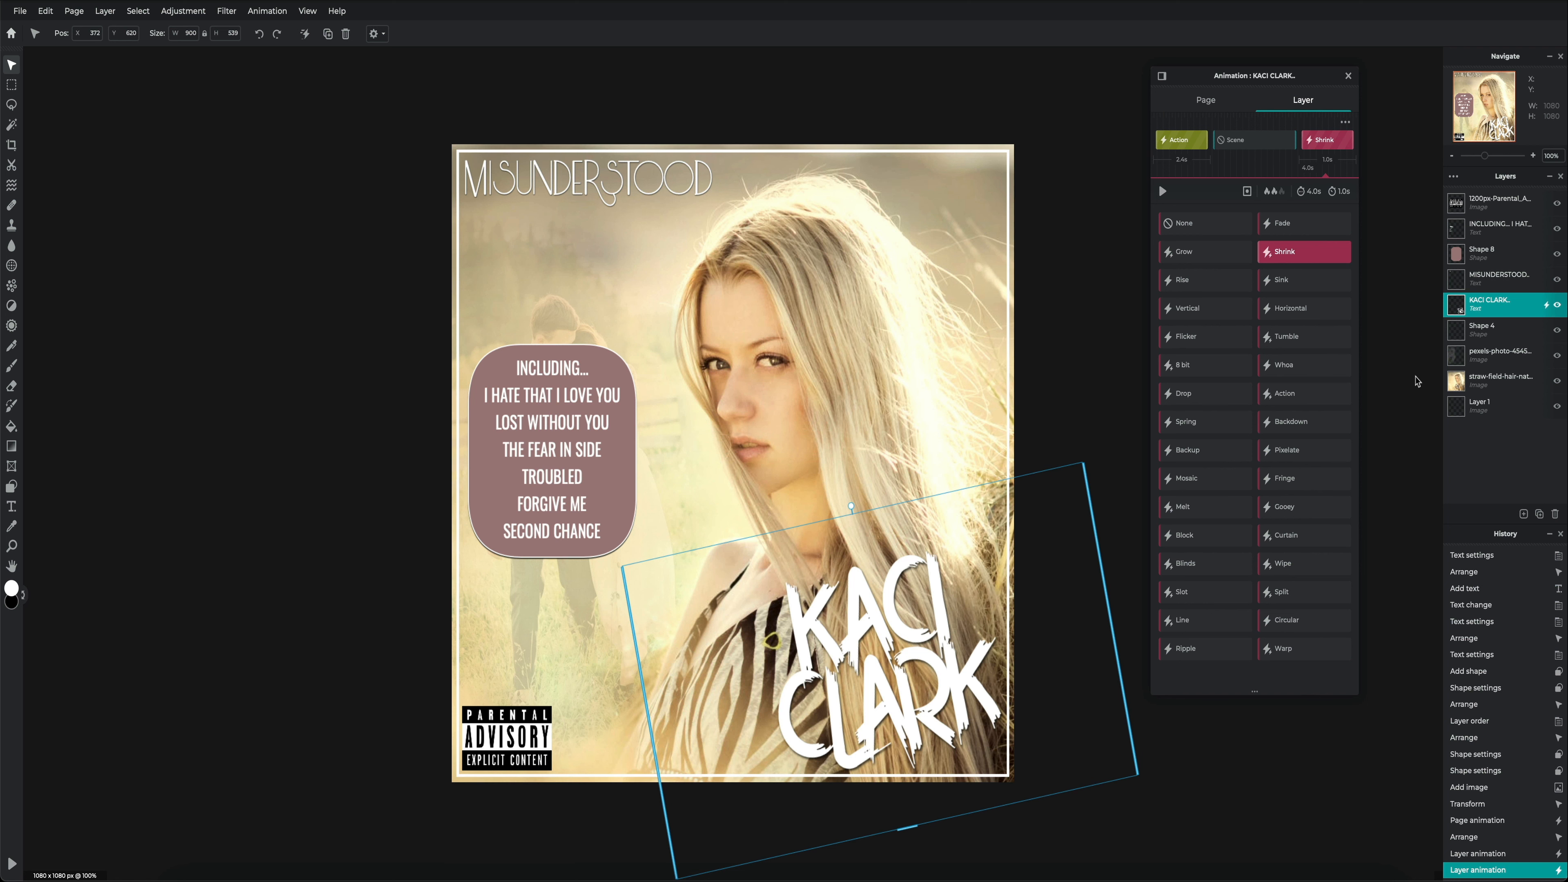
Give the white frame layer, Shape 4, a Grow entrance animation and preview it.
click(1491, 332)
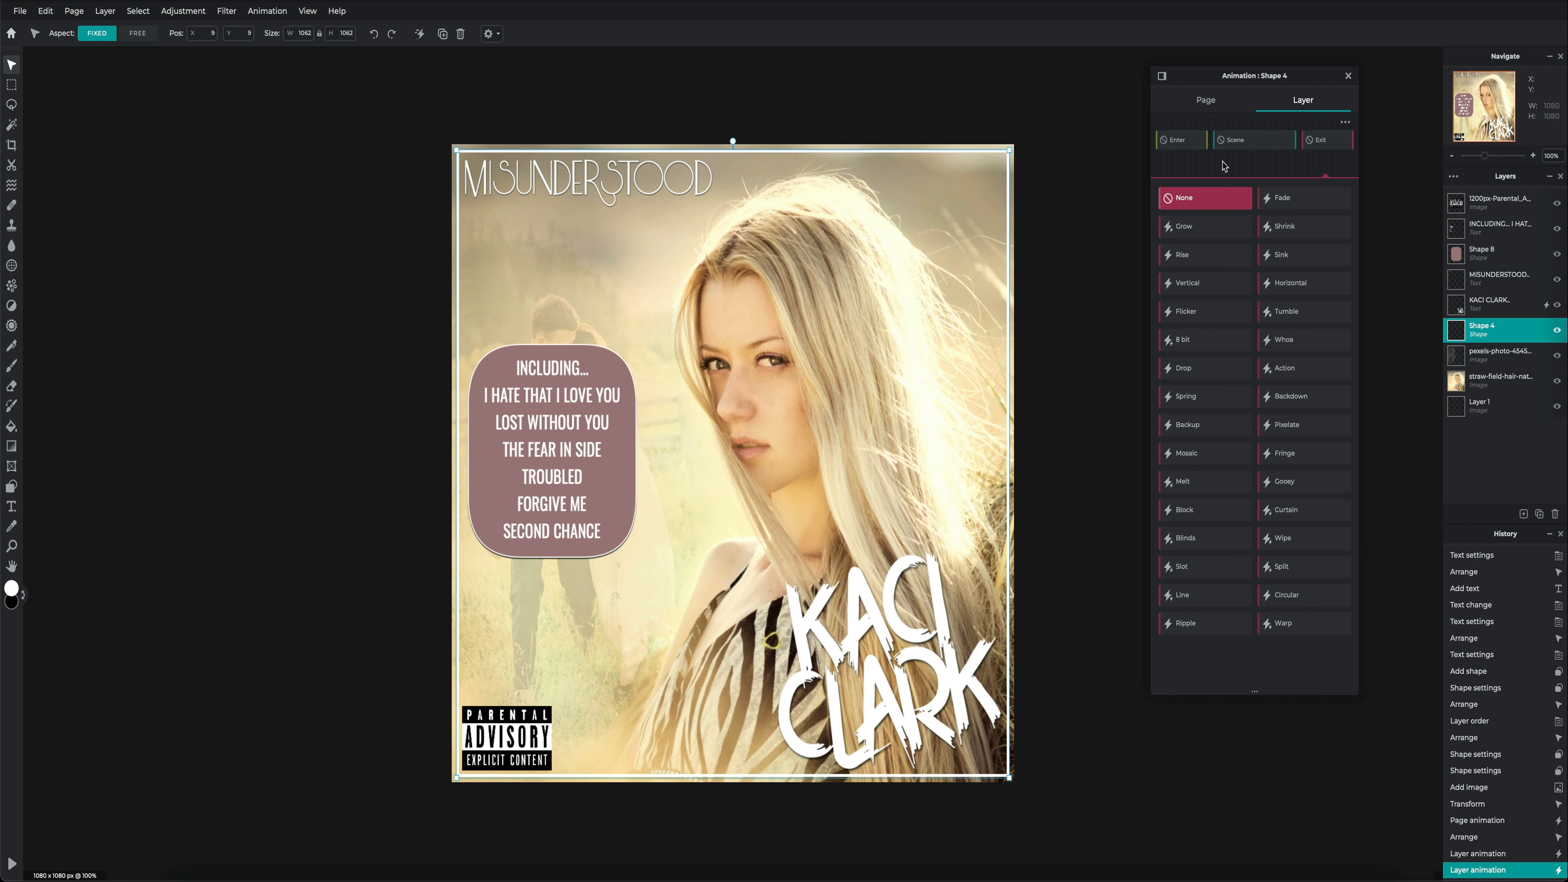
click(1181, 144)
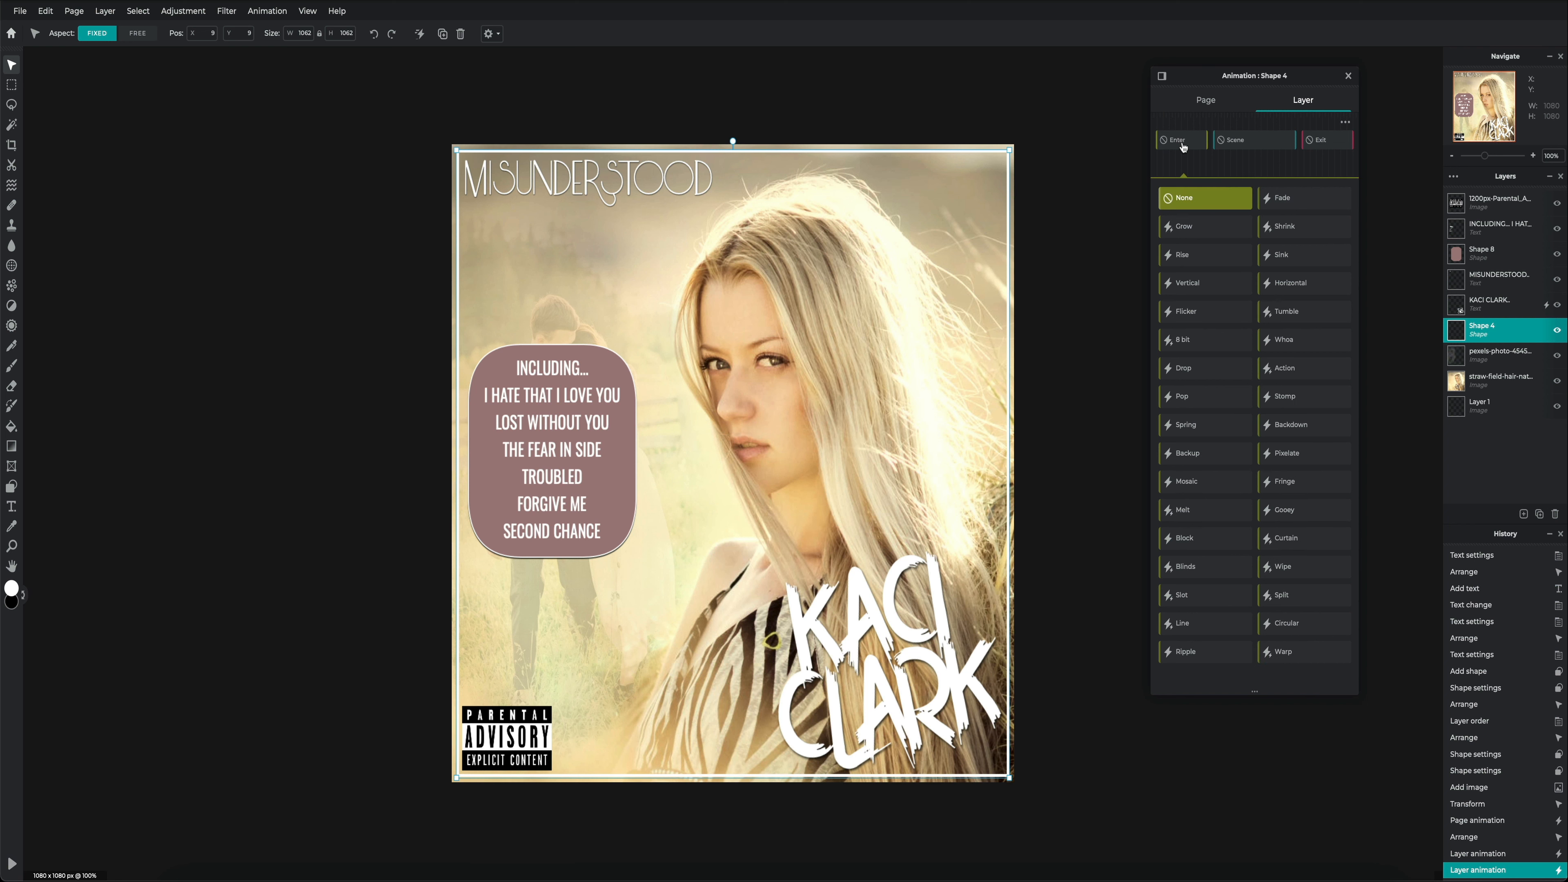
click(1184, 227)
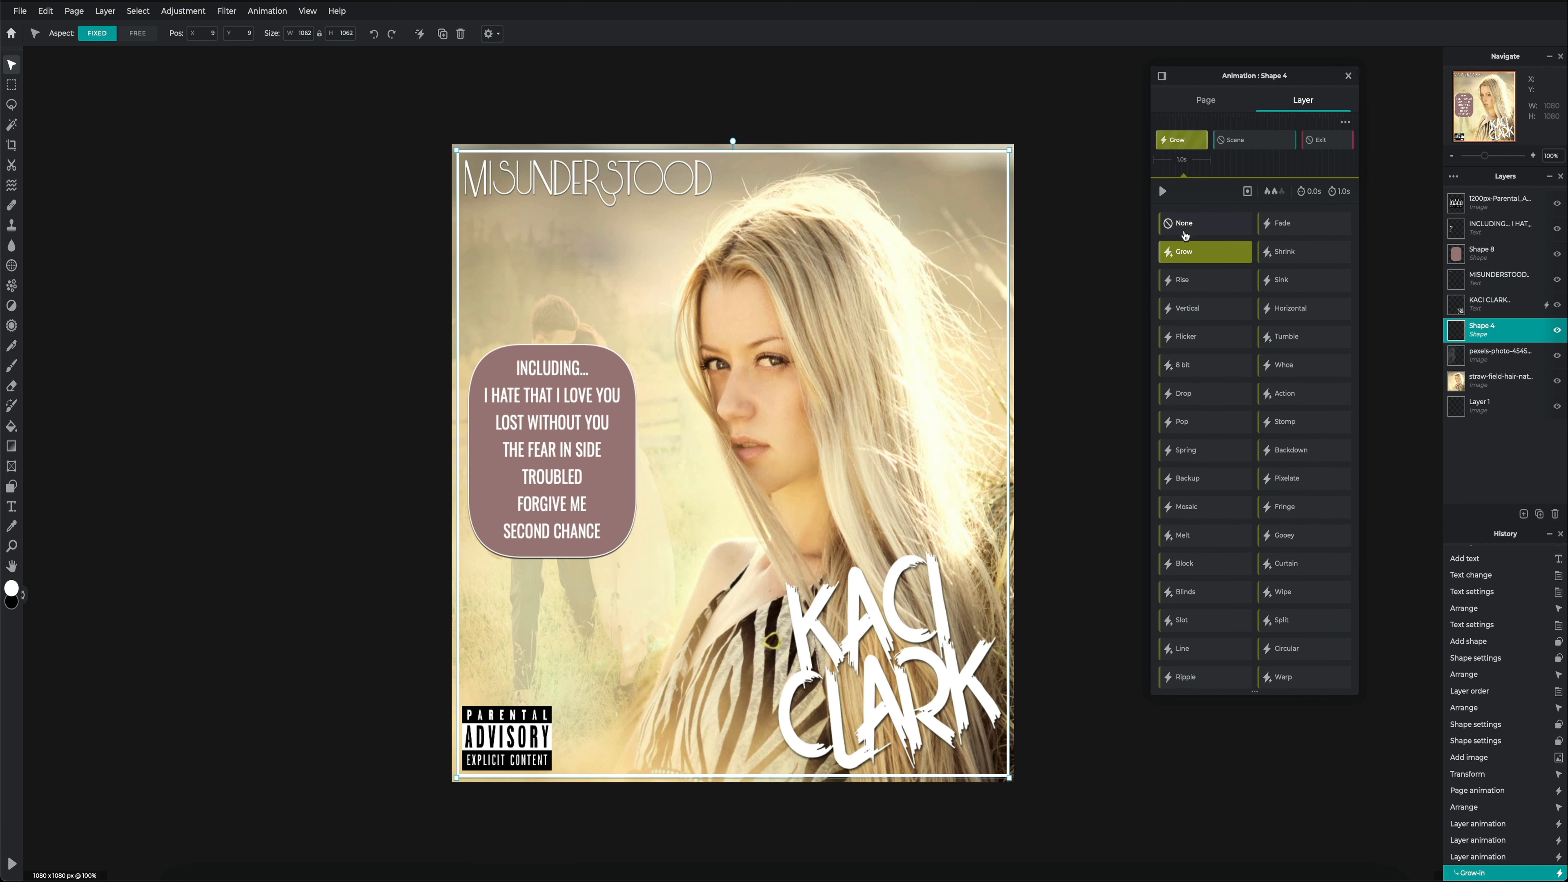
click(11, 863)
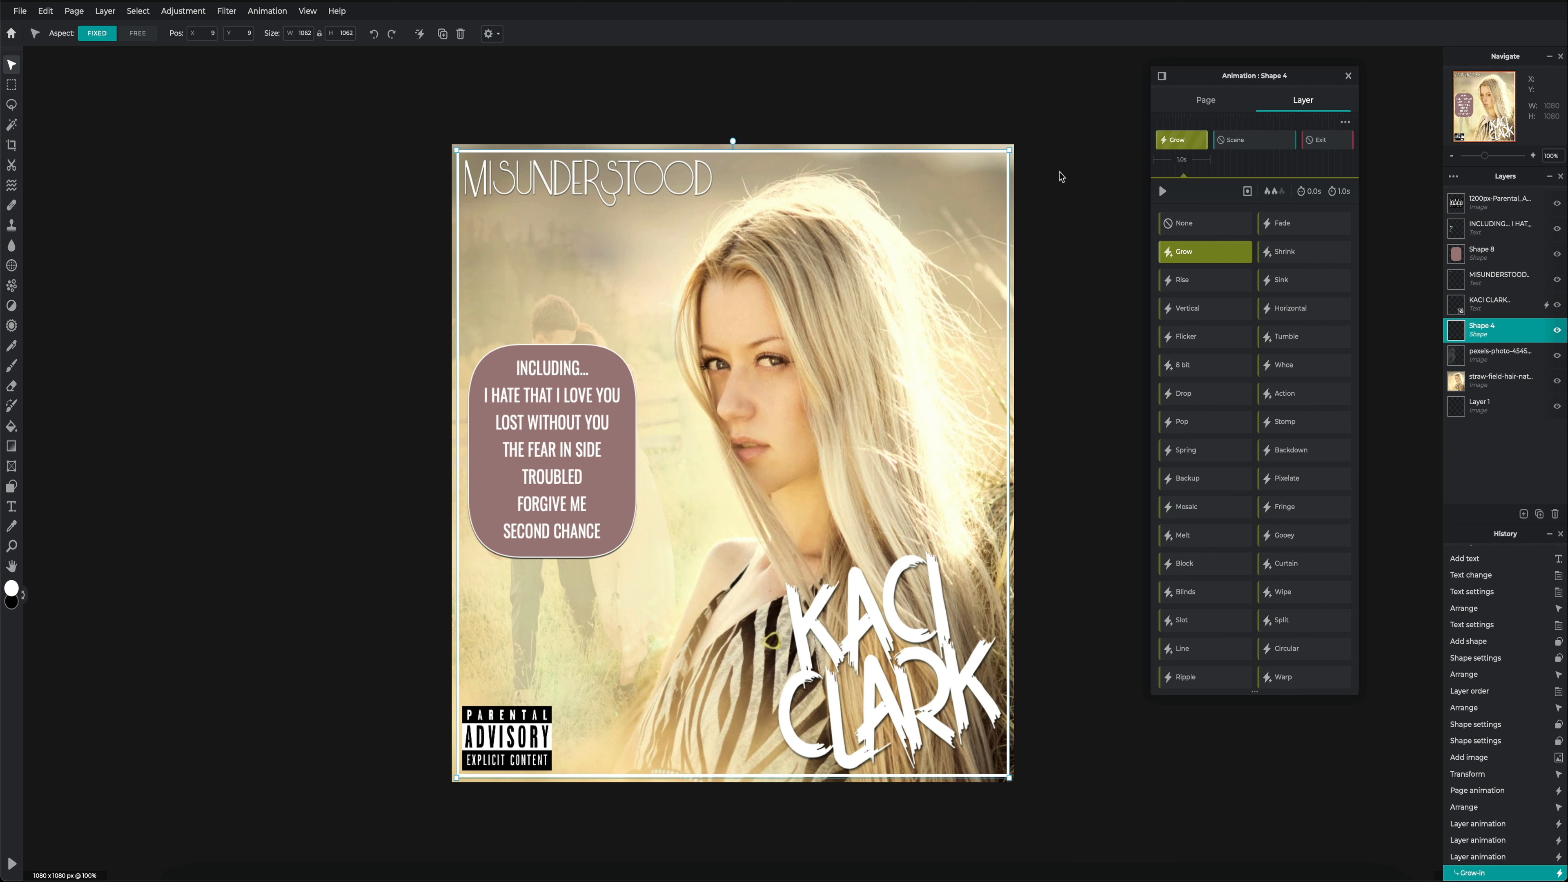
Delay the white frame's Grow entrance by 2.0 s and preview the animation.
mouse_move(1188, 147)
click(1306, 192)
drag(1187, 197, 1190, 198)
drag(1196, 197, 1197, 198)
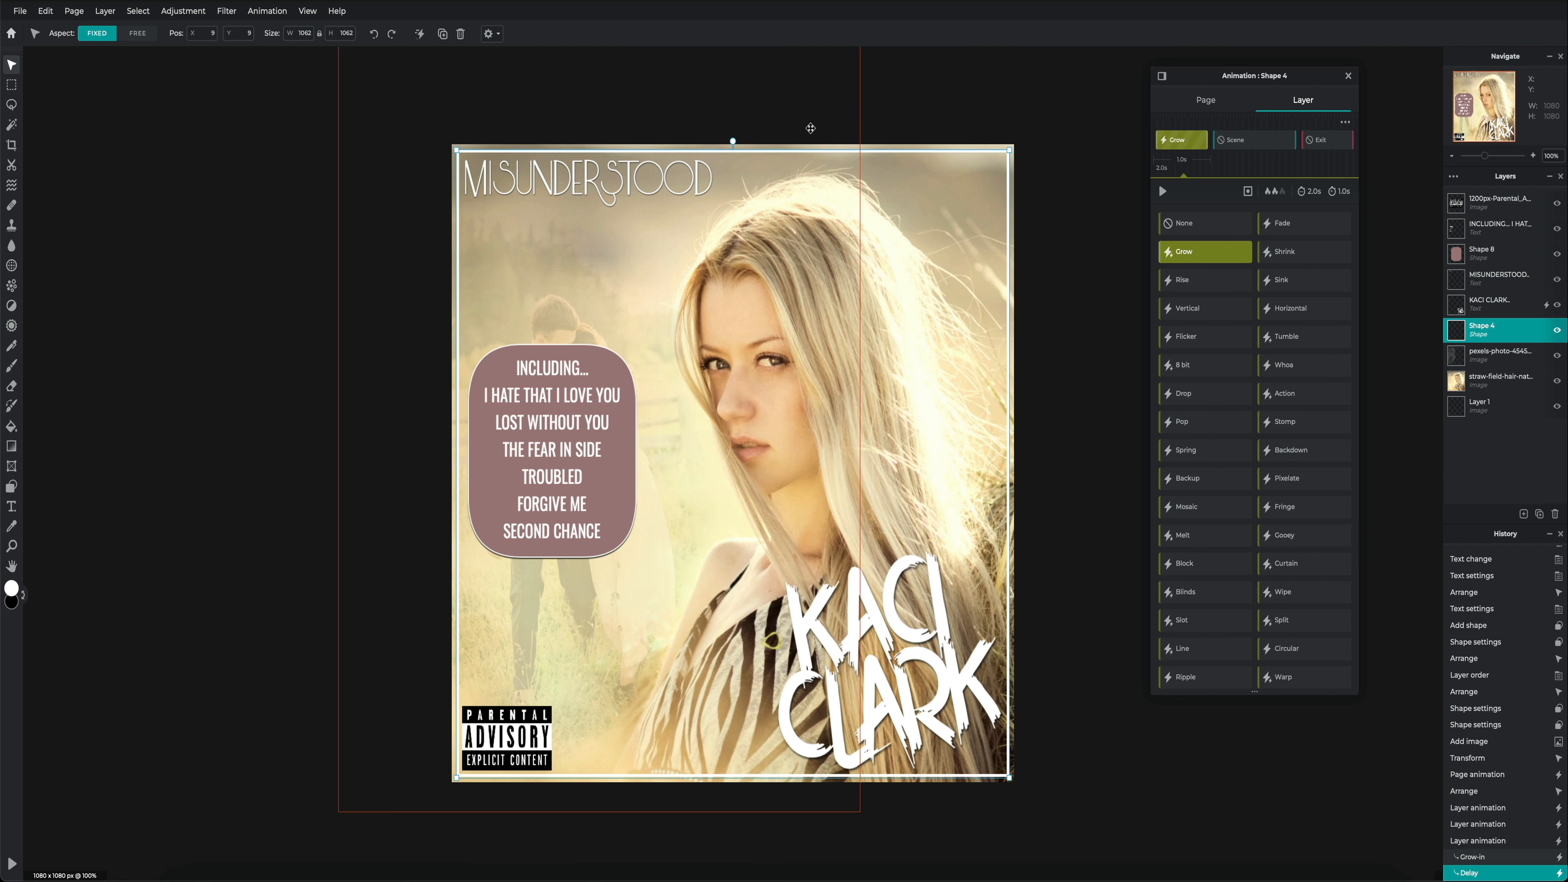
click(11, 865)
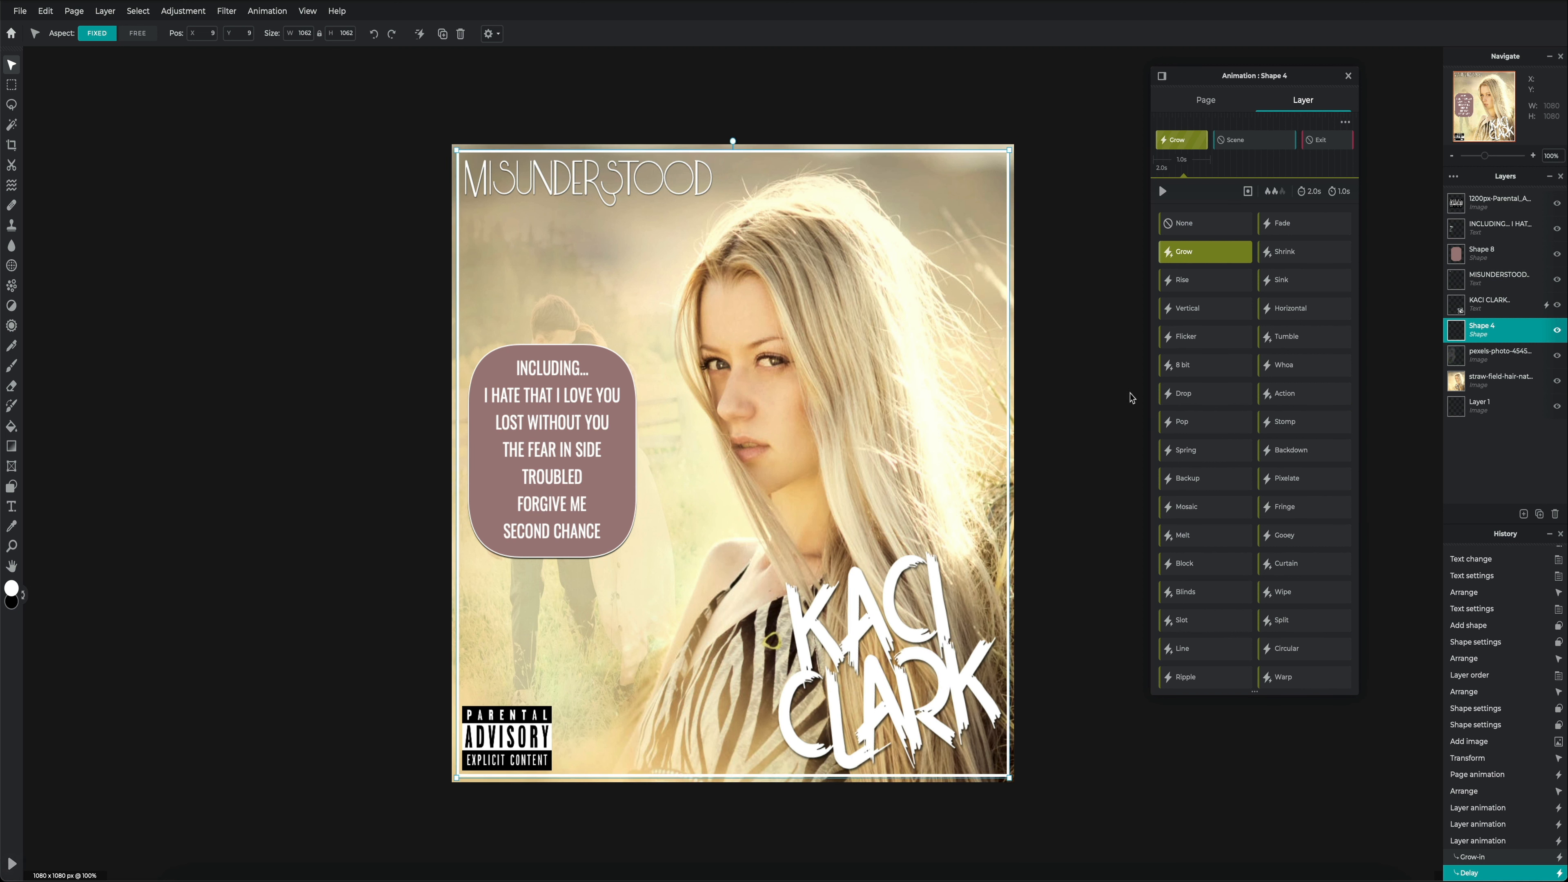
Give the white frame a Shrink exit animation with a 5.0 s delay and preview it.
click(1260, 142)
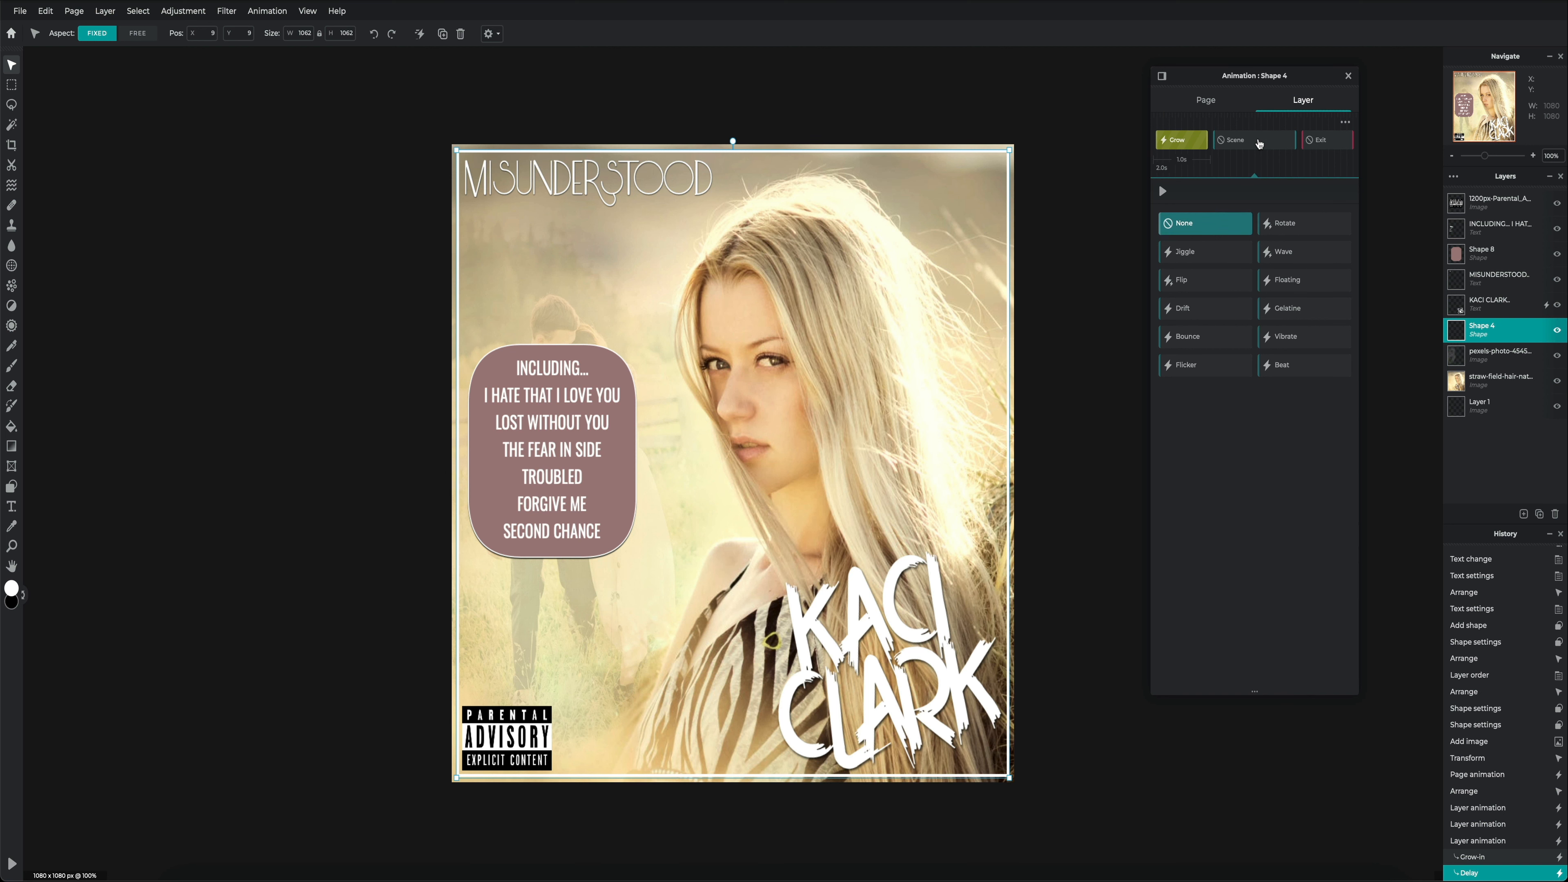
click(1331, 142)
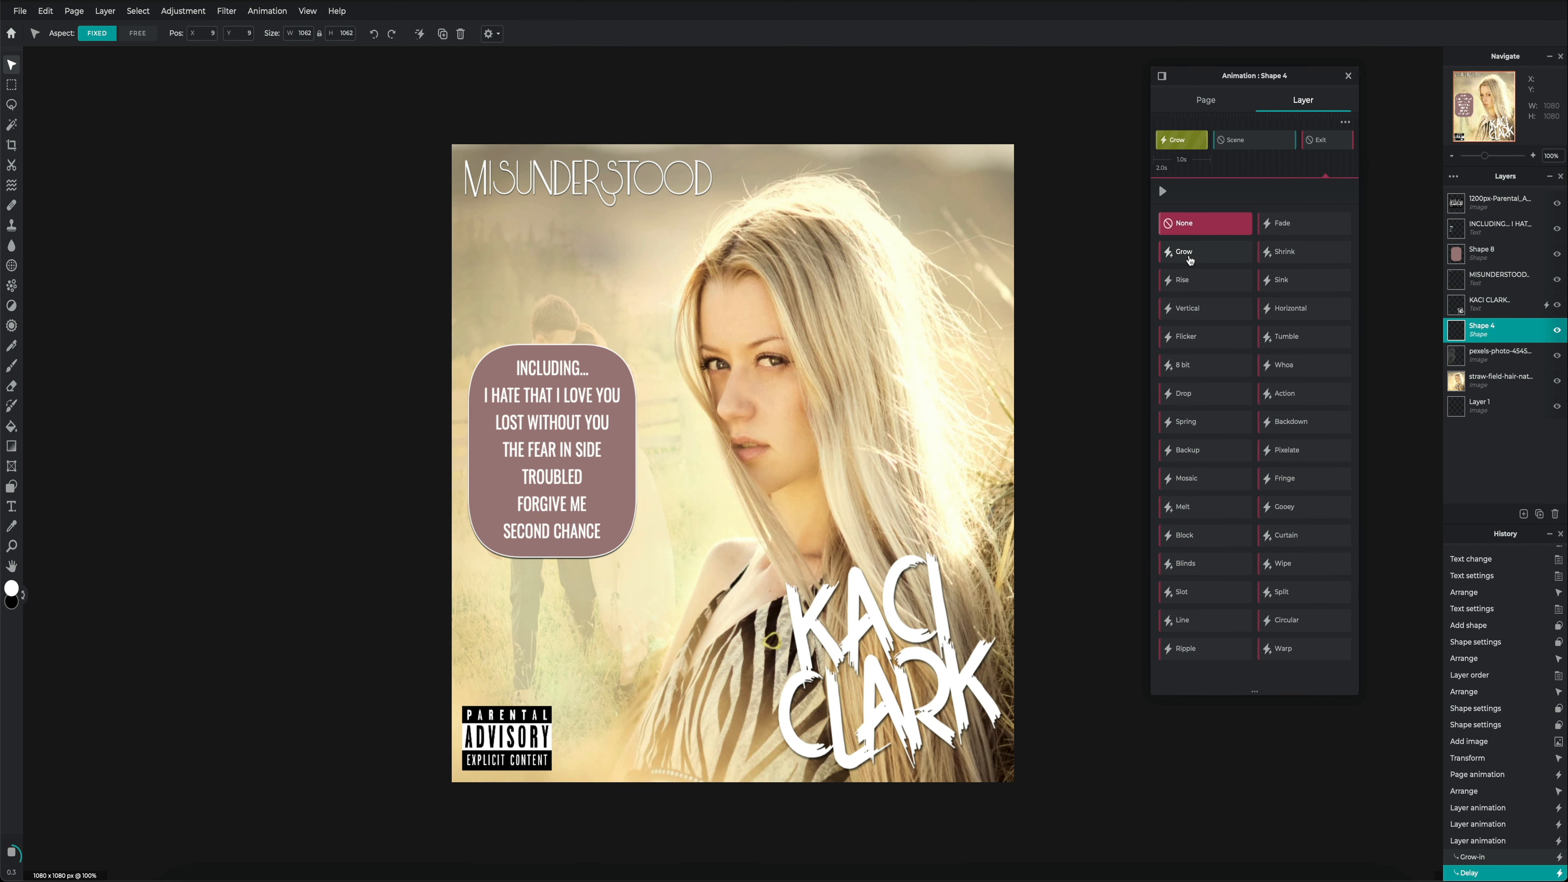
click(1301, 256)
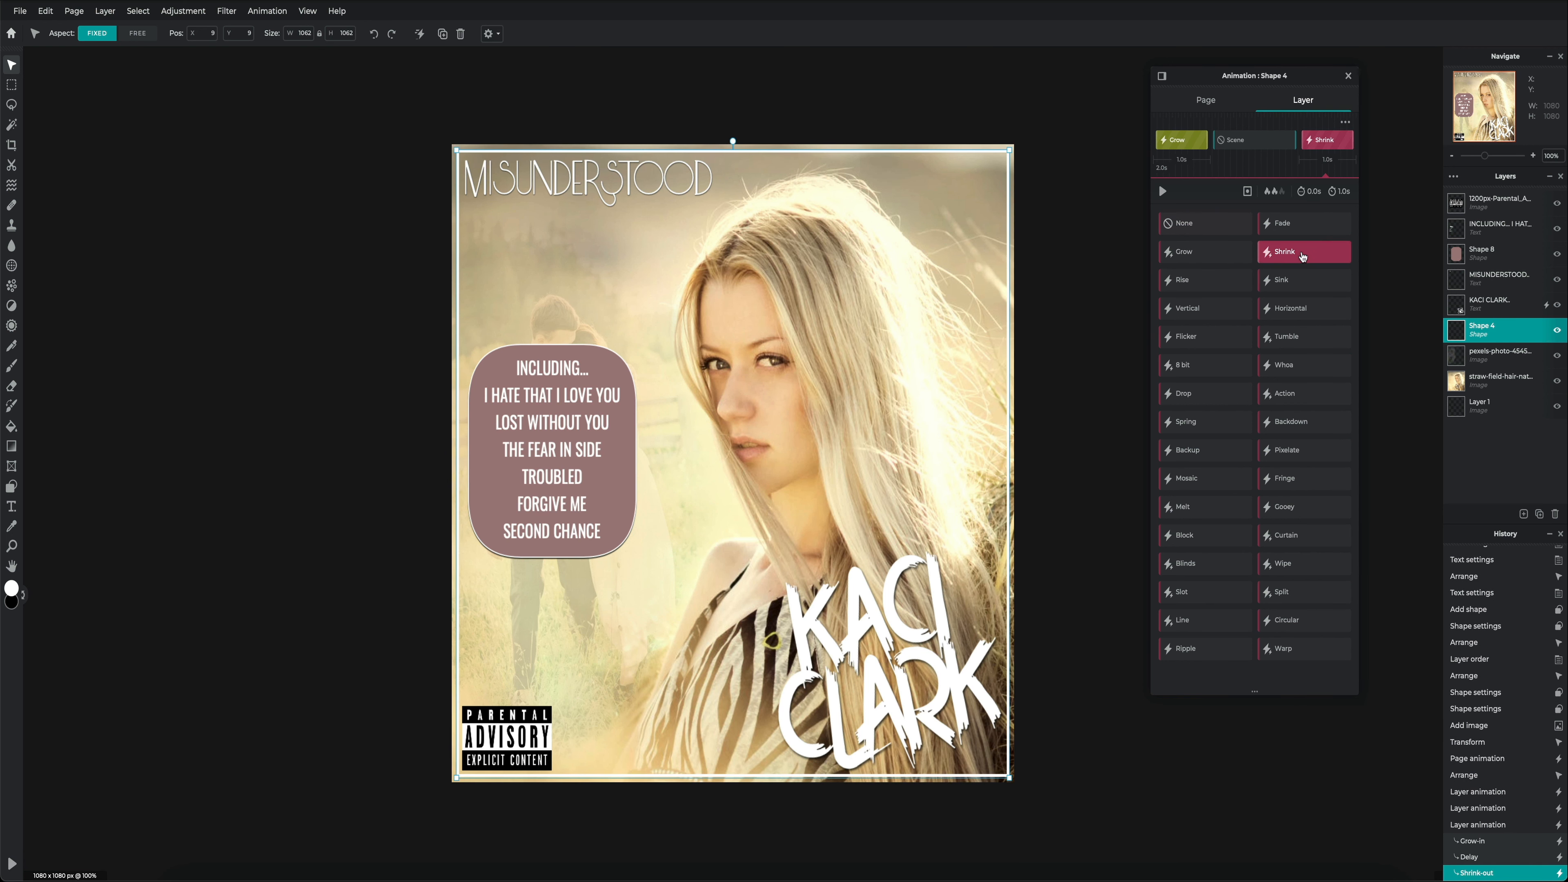
click(1311, 193)
drag(1182, 195, 1216, 199)
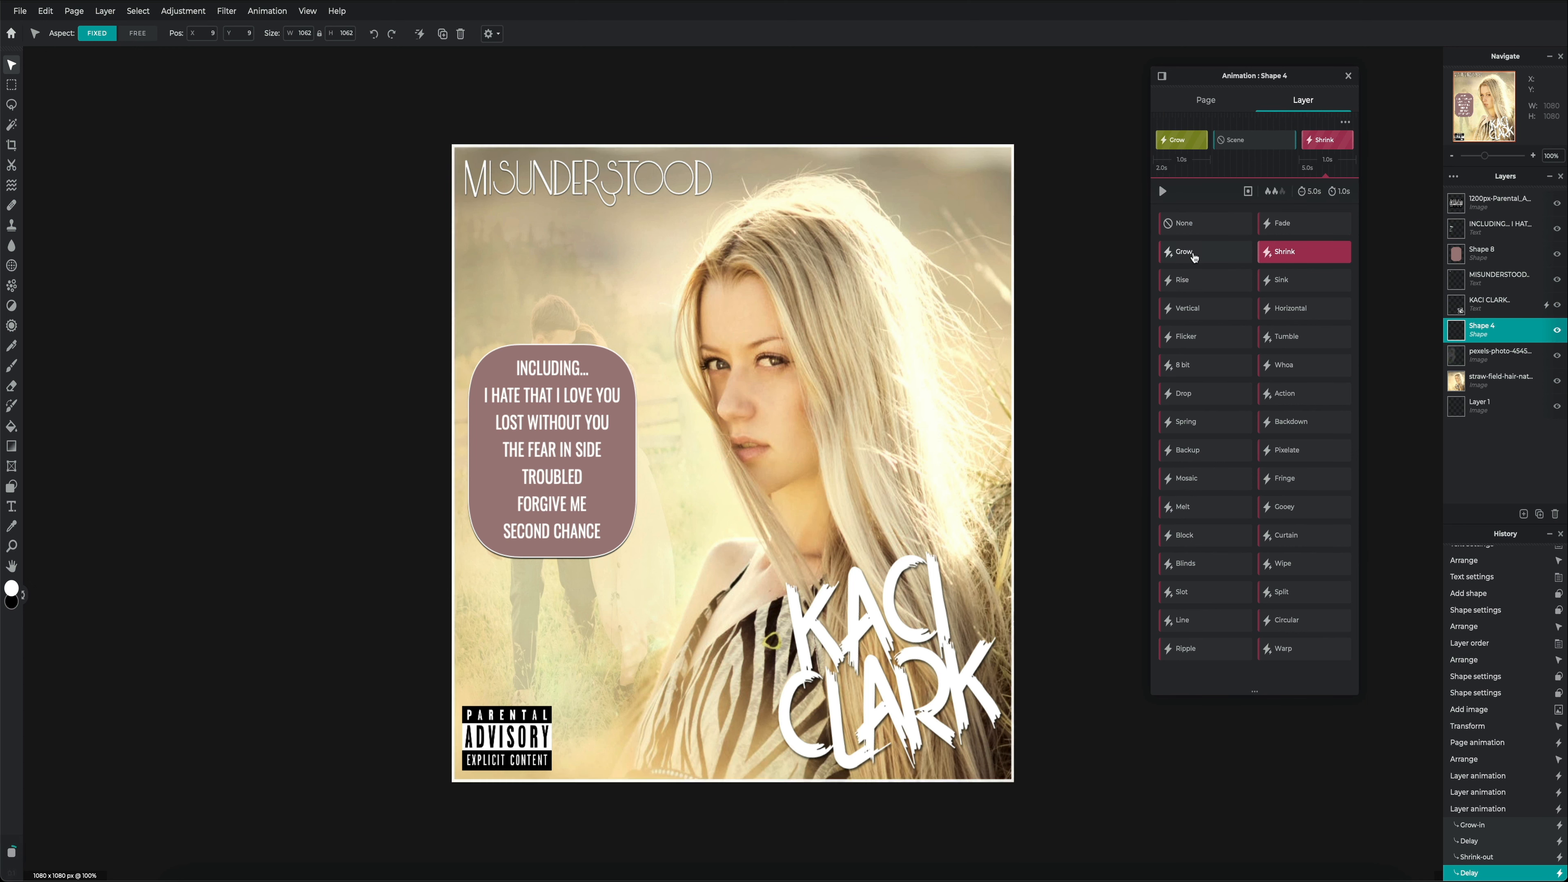
click(10, 856)
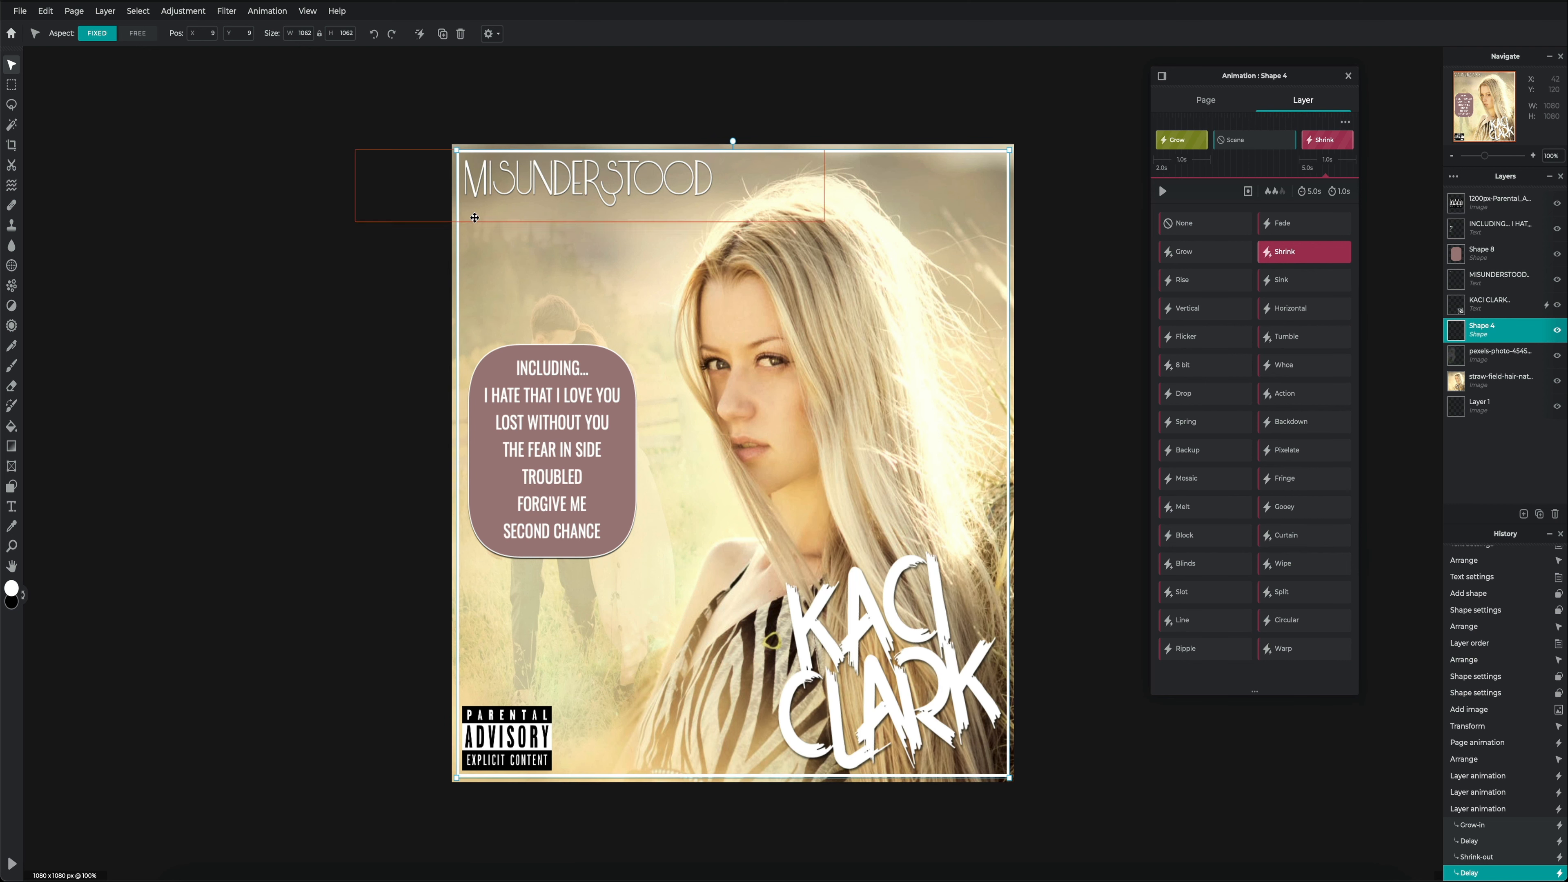
Give the MISUNDERSTOOD title layer a Drop entrance delayed by 2.5 s and a Beat scene animation.
click(1499, 279)
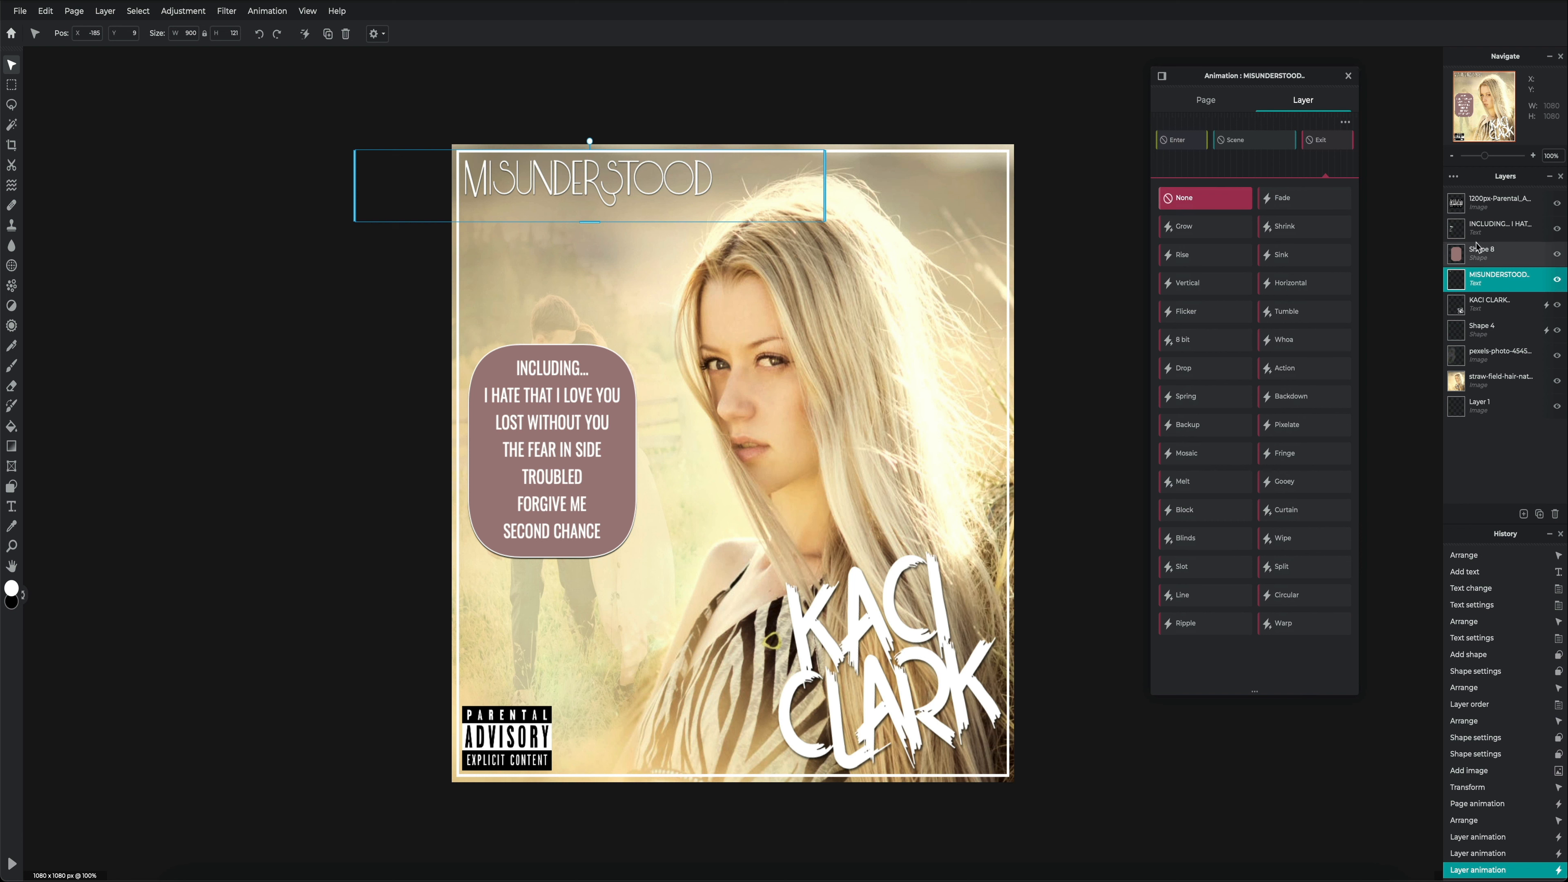
click(1196, 144)
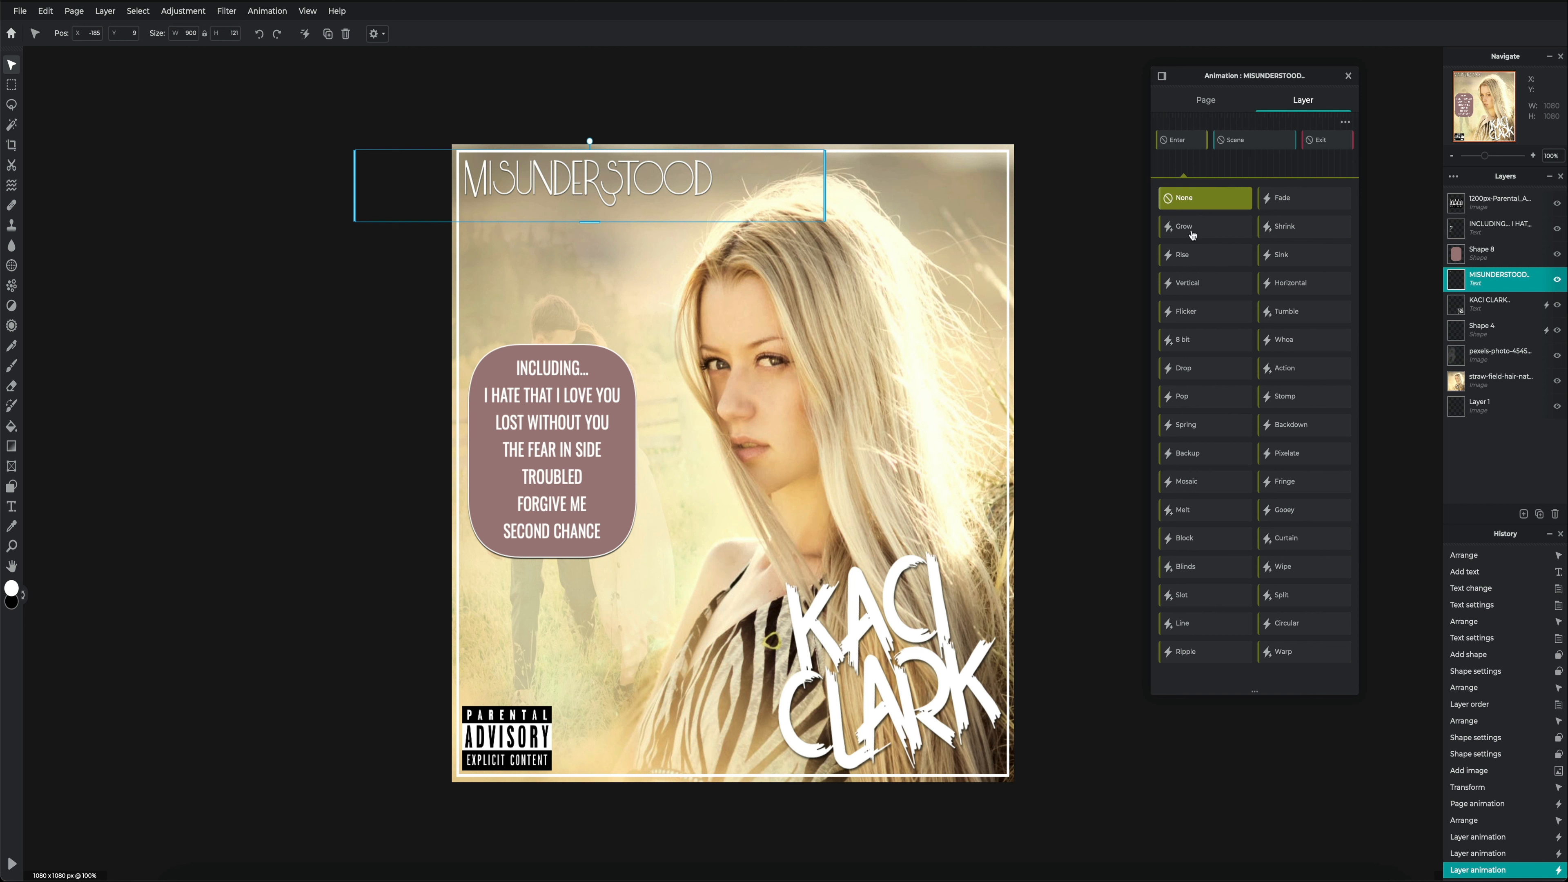
click(1183, 368)
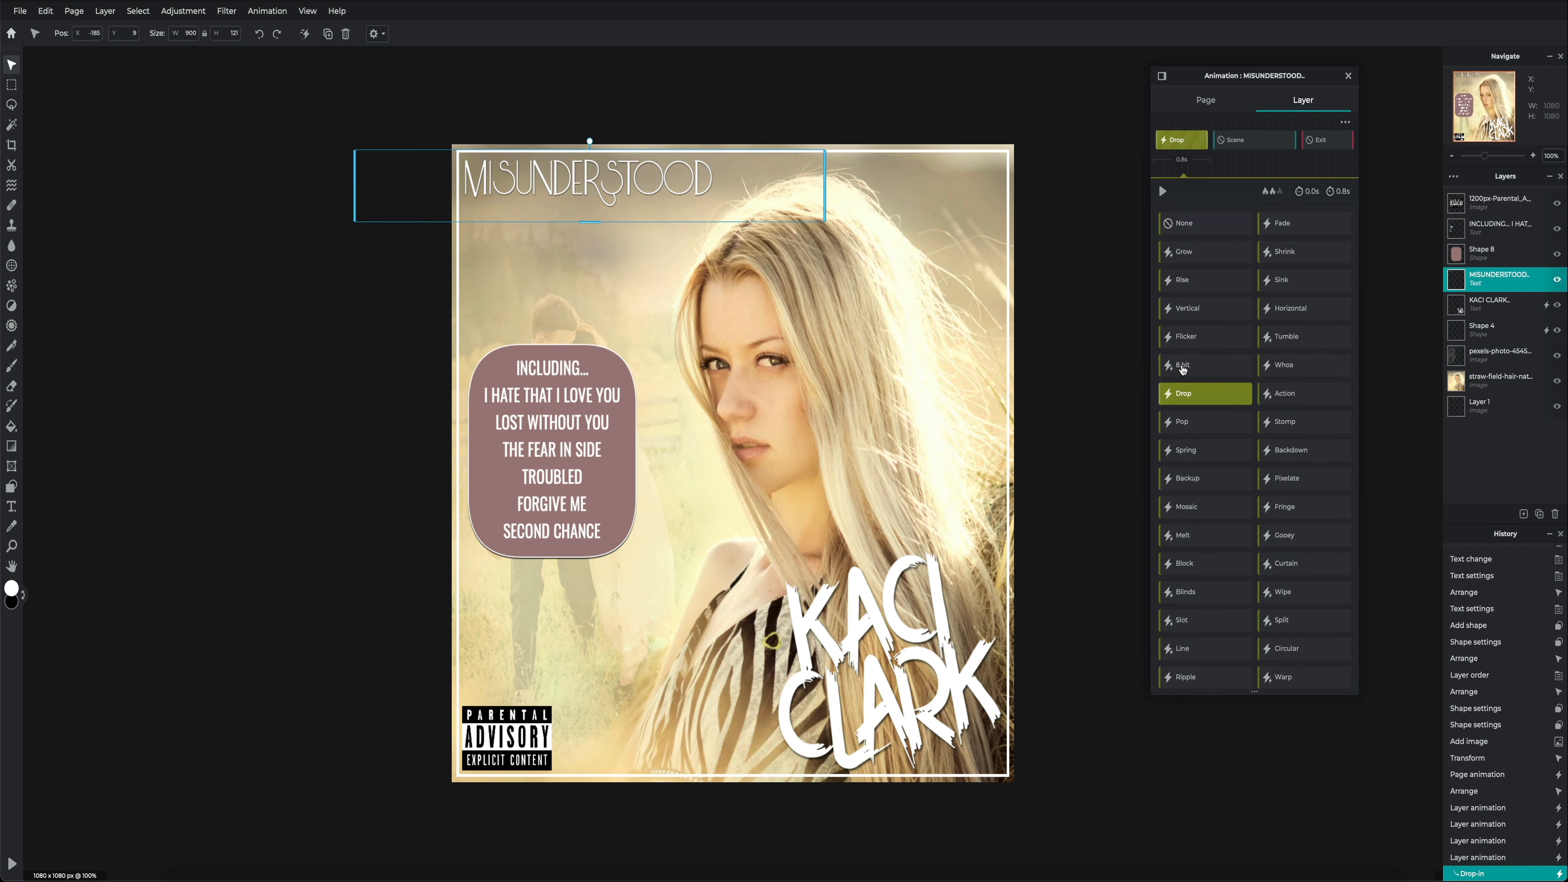
drag(1184, 196, 1200, 198)
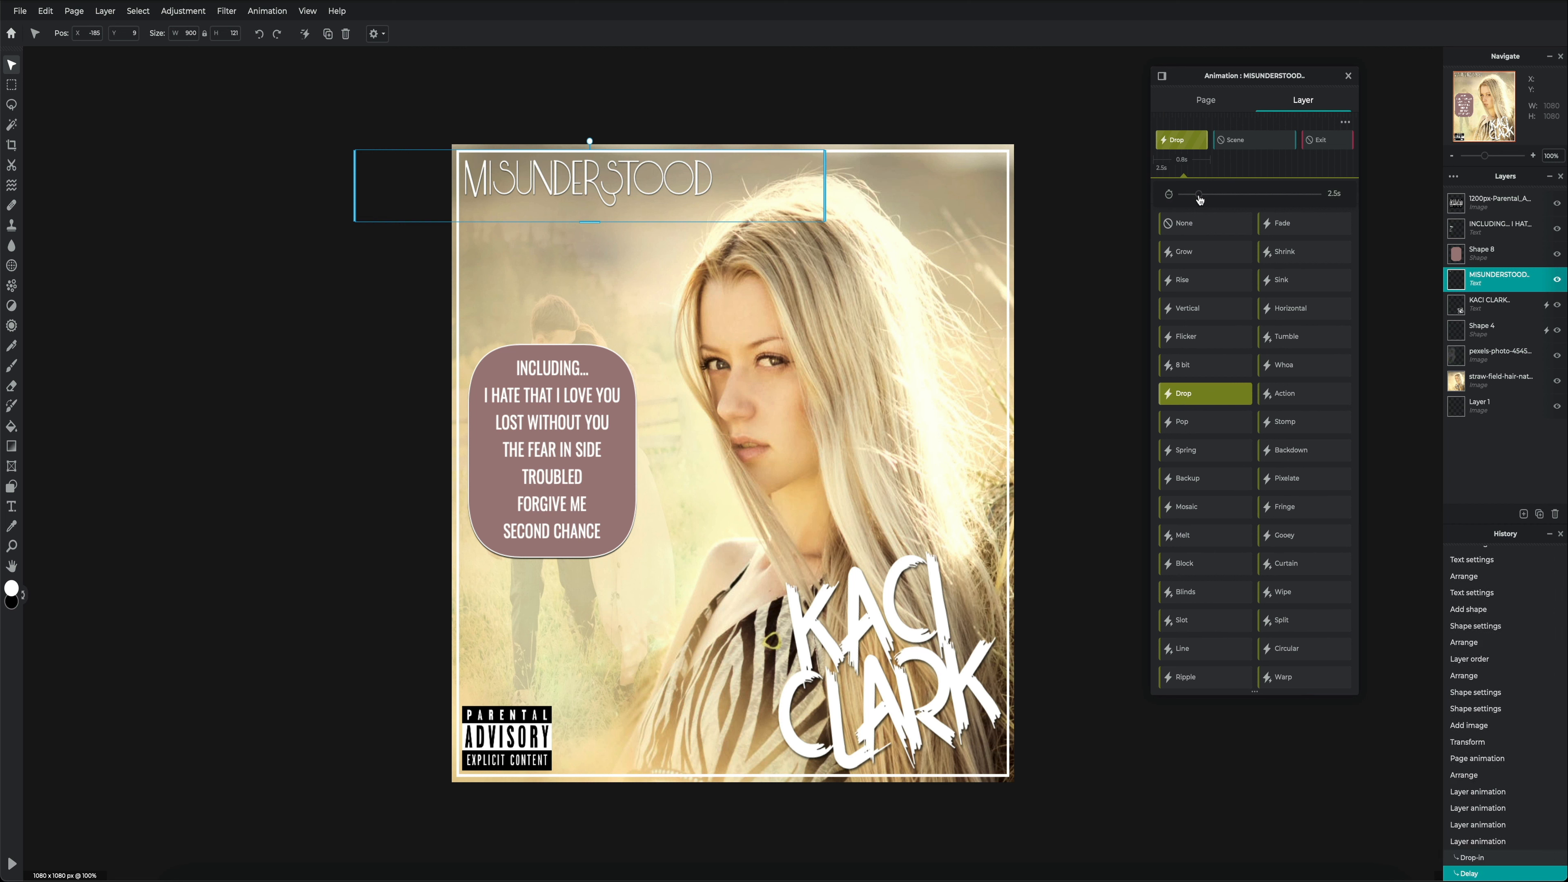
click(1252, 143)
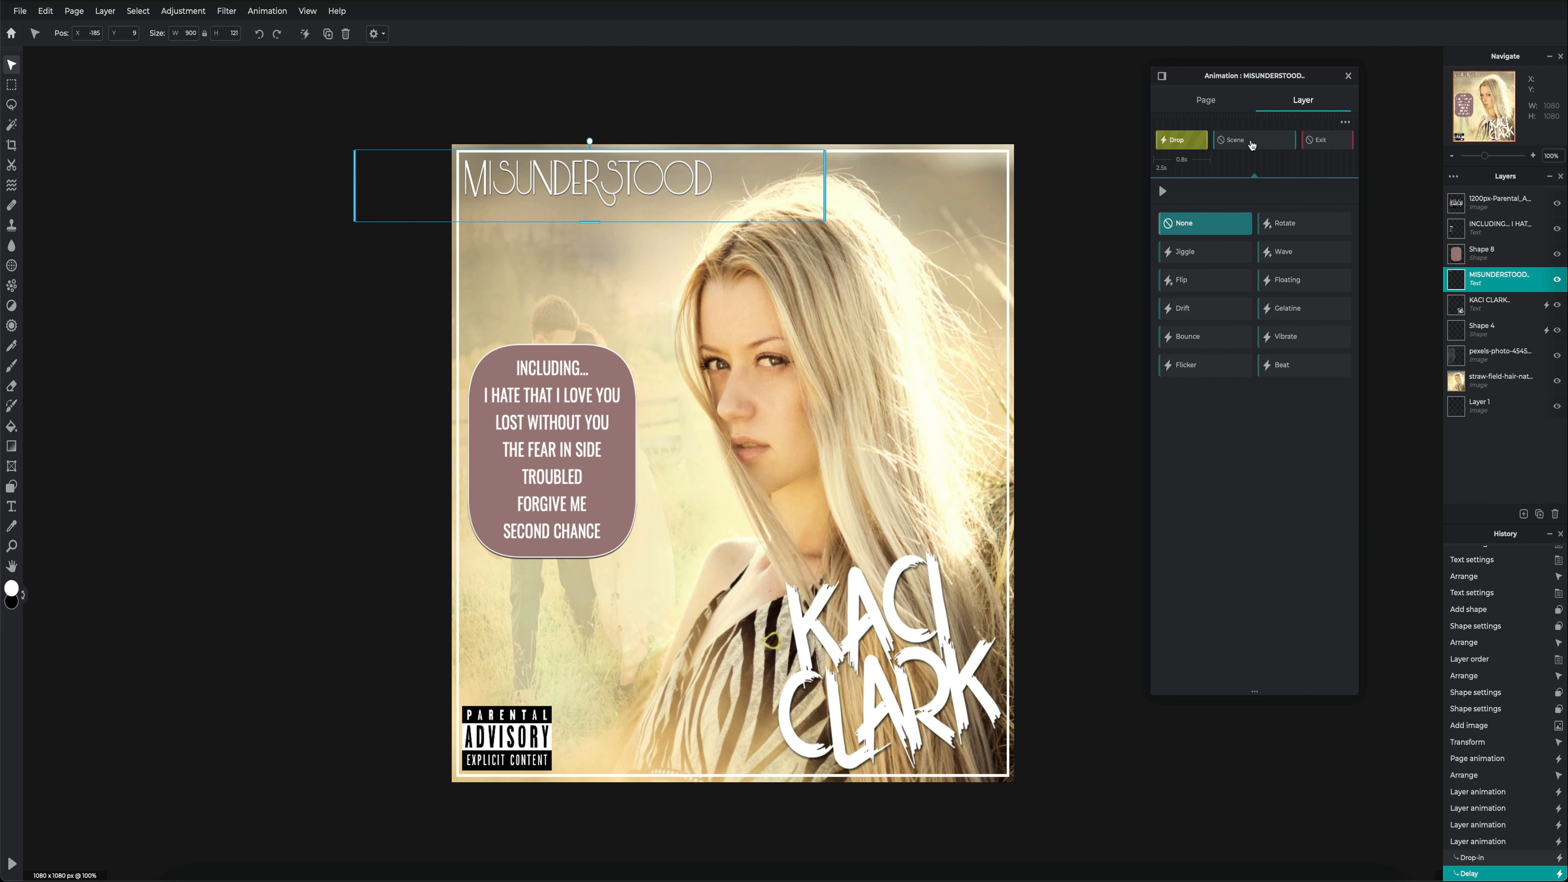
click(1279, 366)
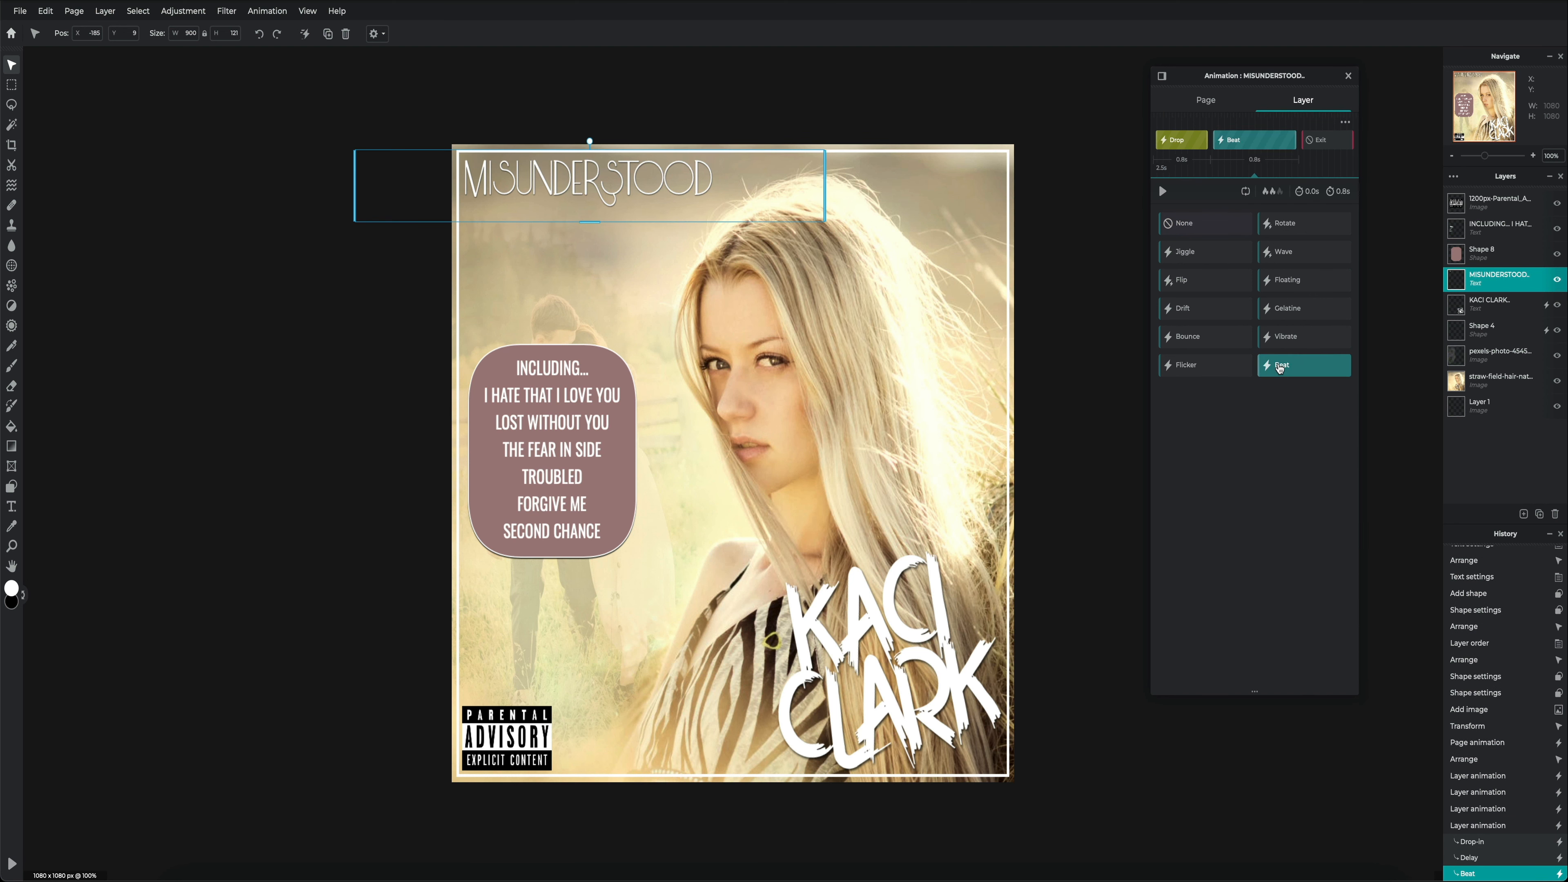
Give the MISUNDERSTOOD title layer a Drop exit animation with a 6.0 s delay and preview the whole animation.
click(1332, 141)
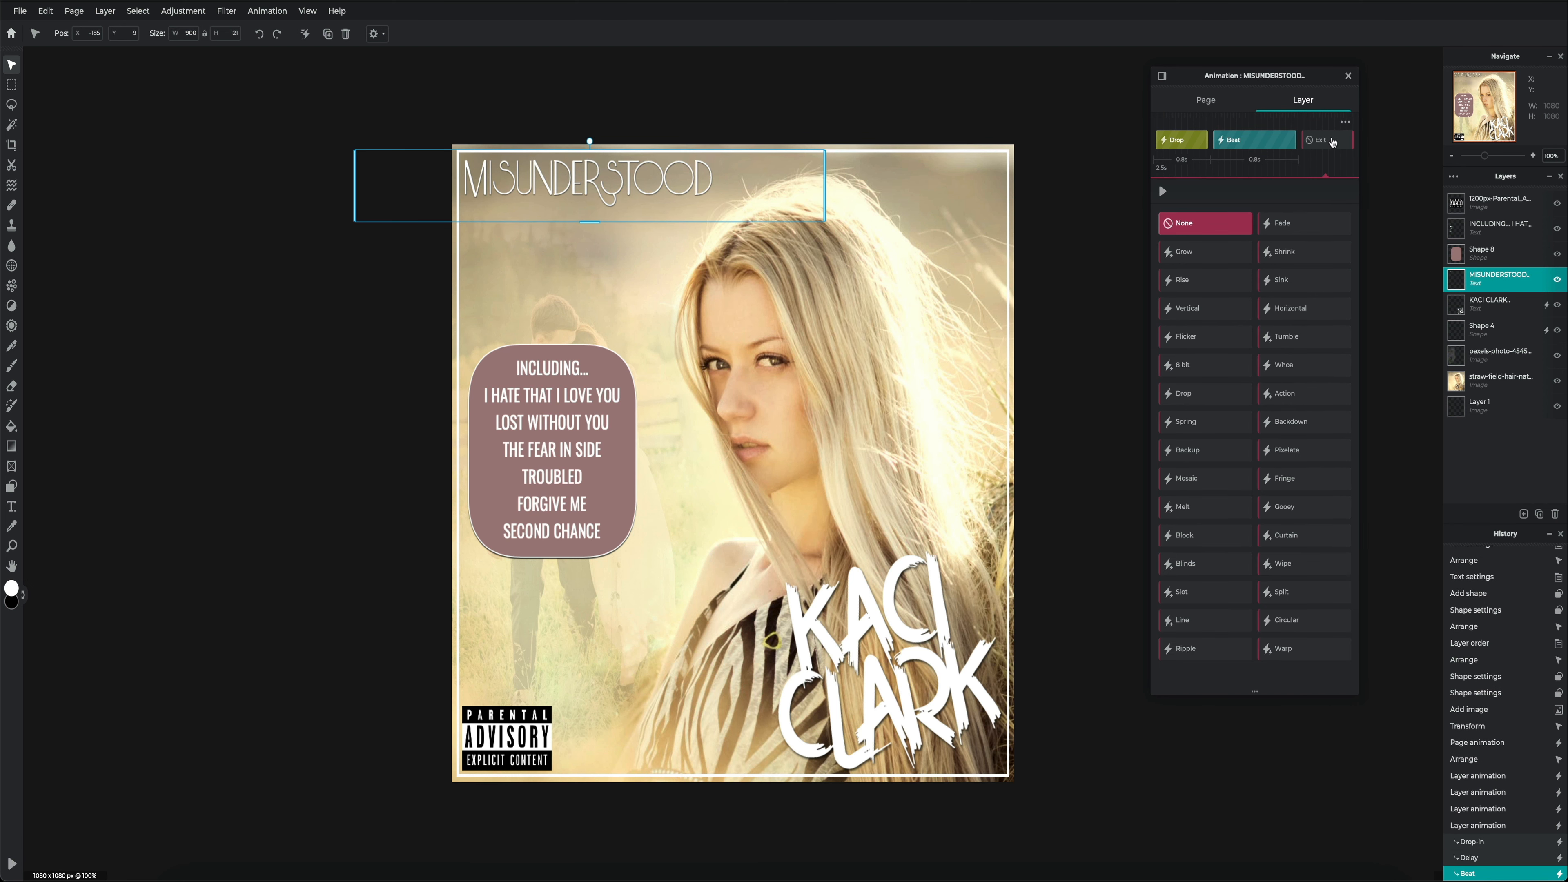
click(1188, 395)
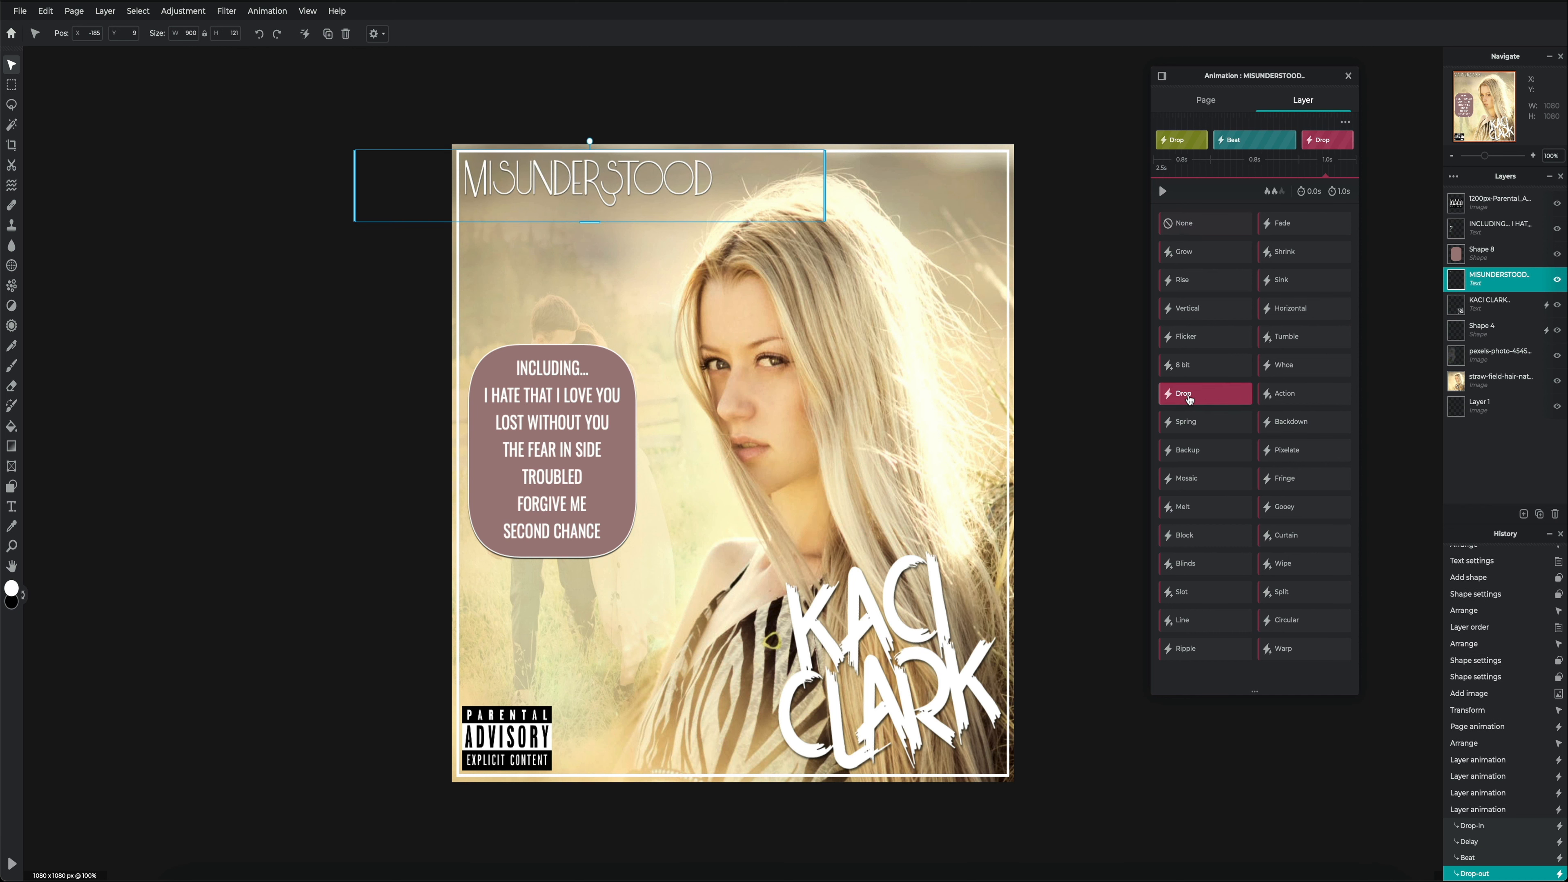
click(1310, 193)
drag(1187, 195, 1219, 196)
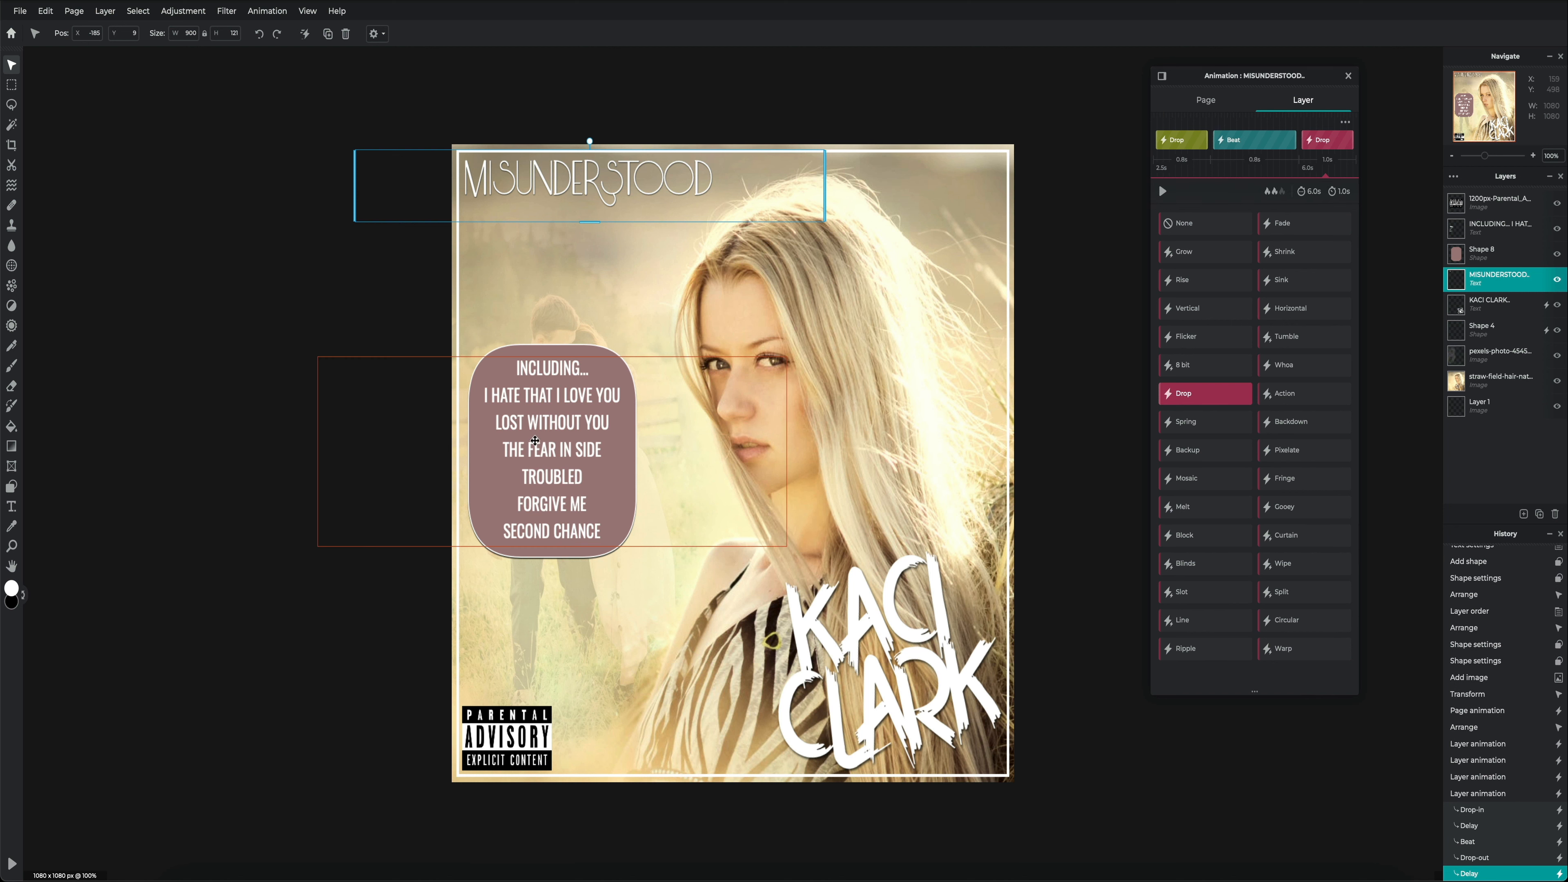
click(11, 864)
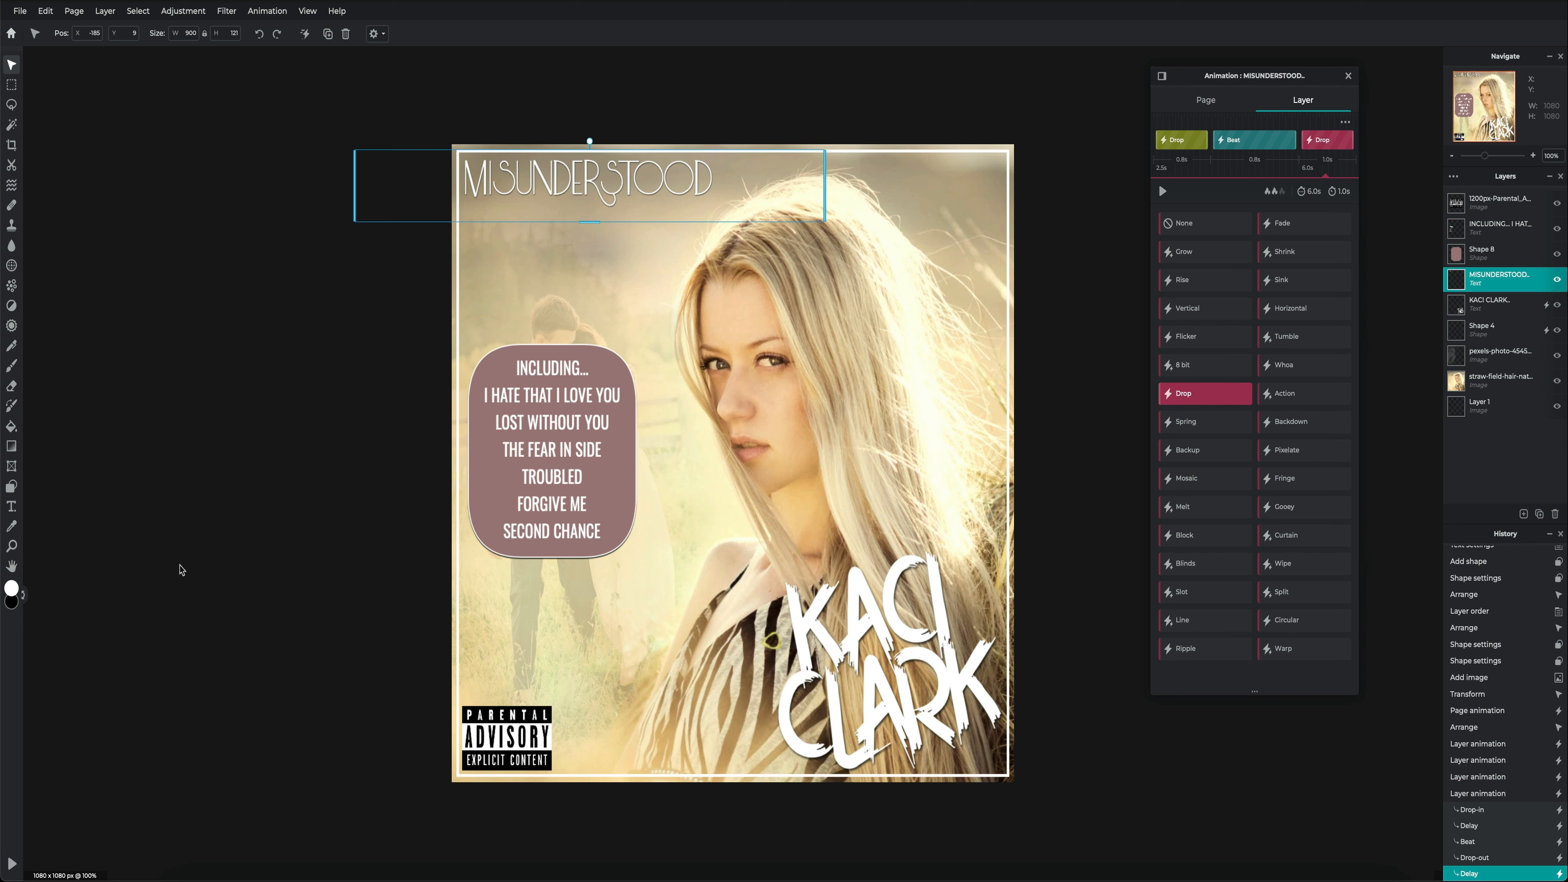
Give the Parental Advisory label layer a Tumble entrance delayed by 3.0 s and a Flip scene animation.
click(1493, 208)
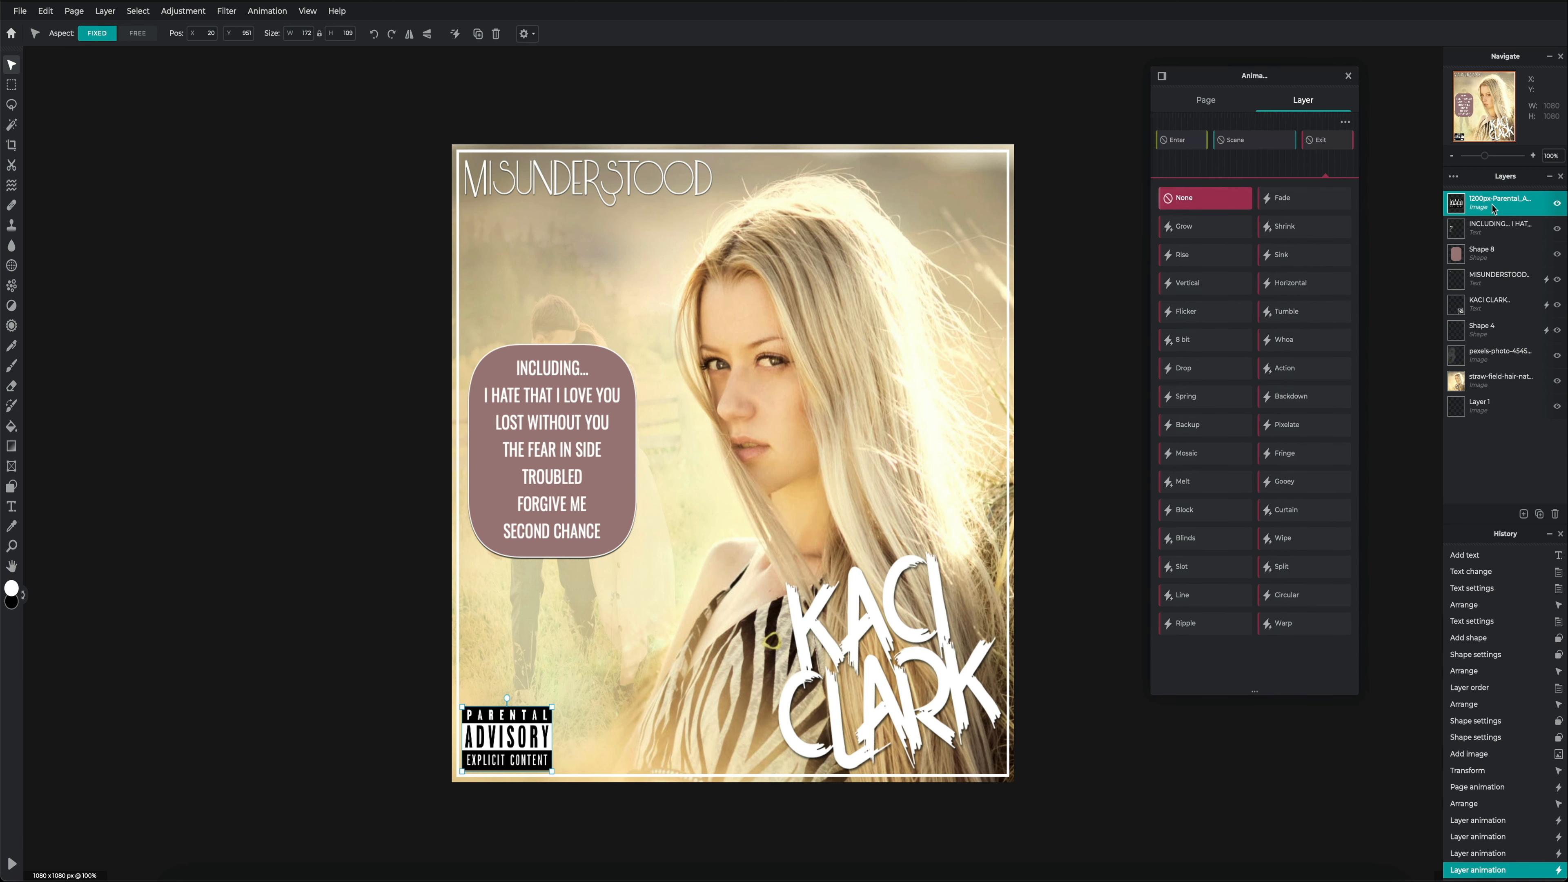
click(1177, 140)
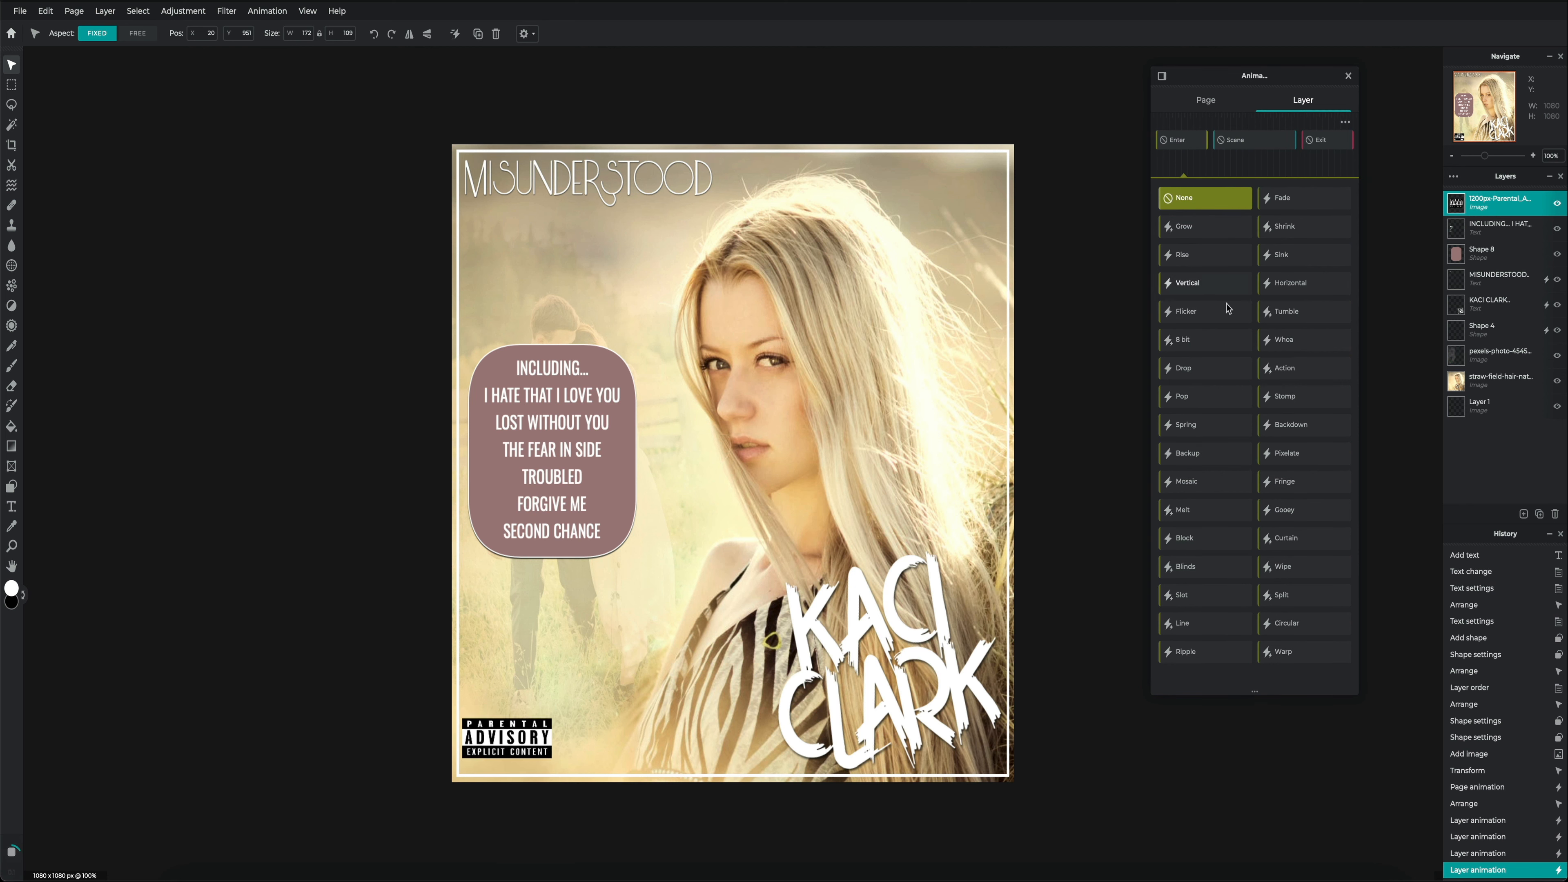
click(1283, 311)
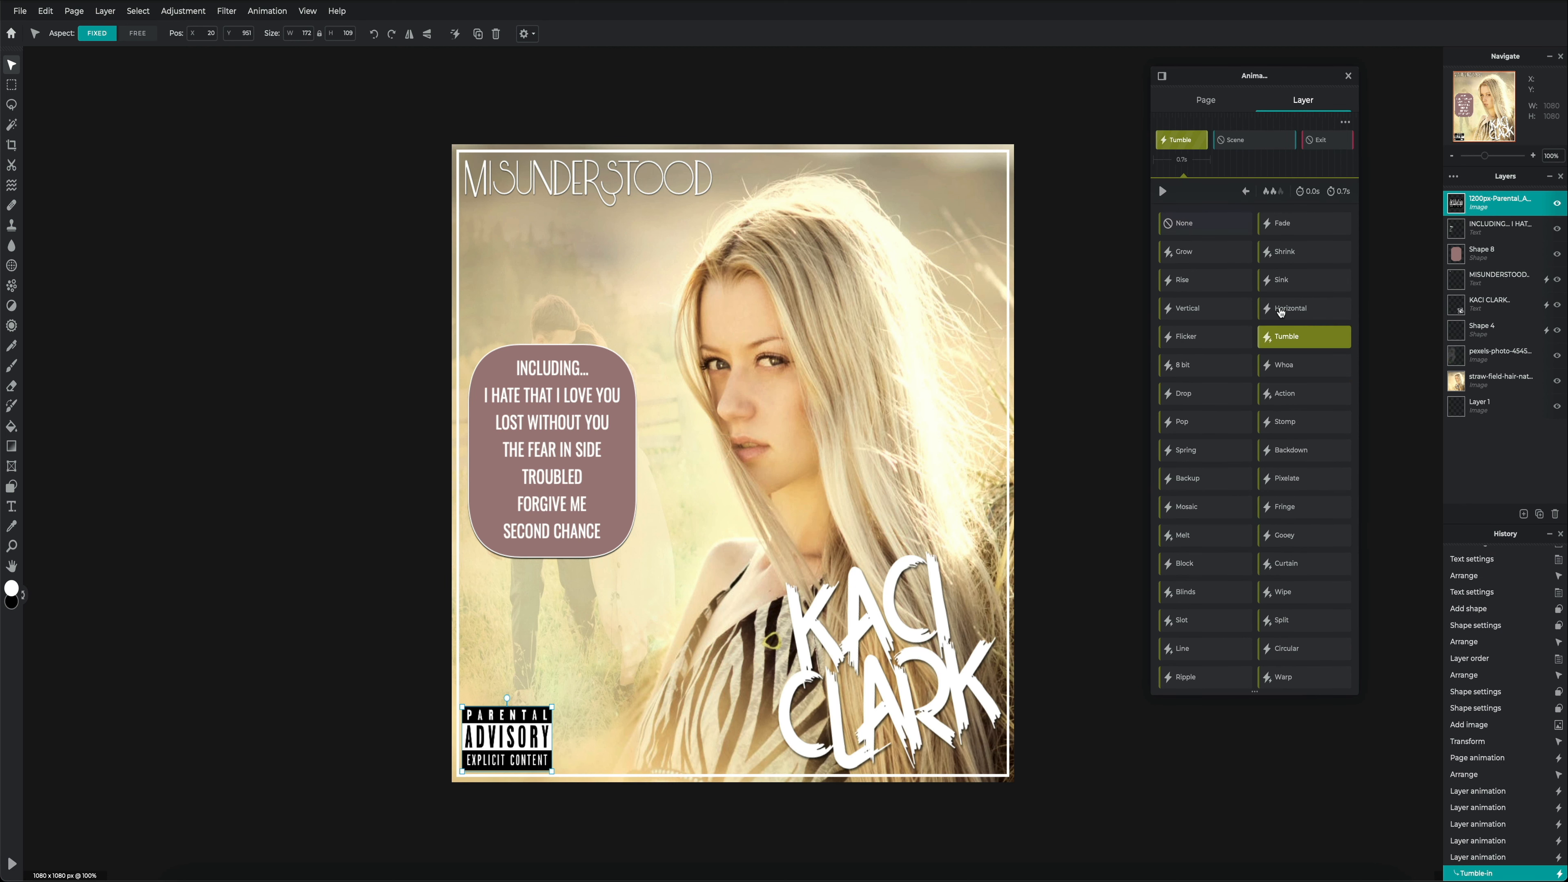
click(1304, 192)
drag(1183, 194, 1207, 198)
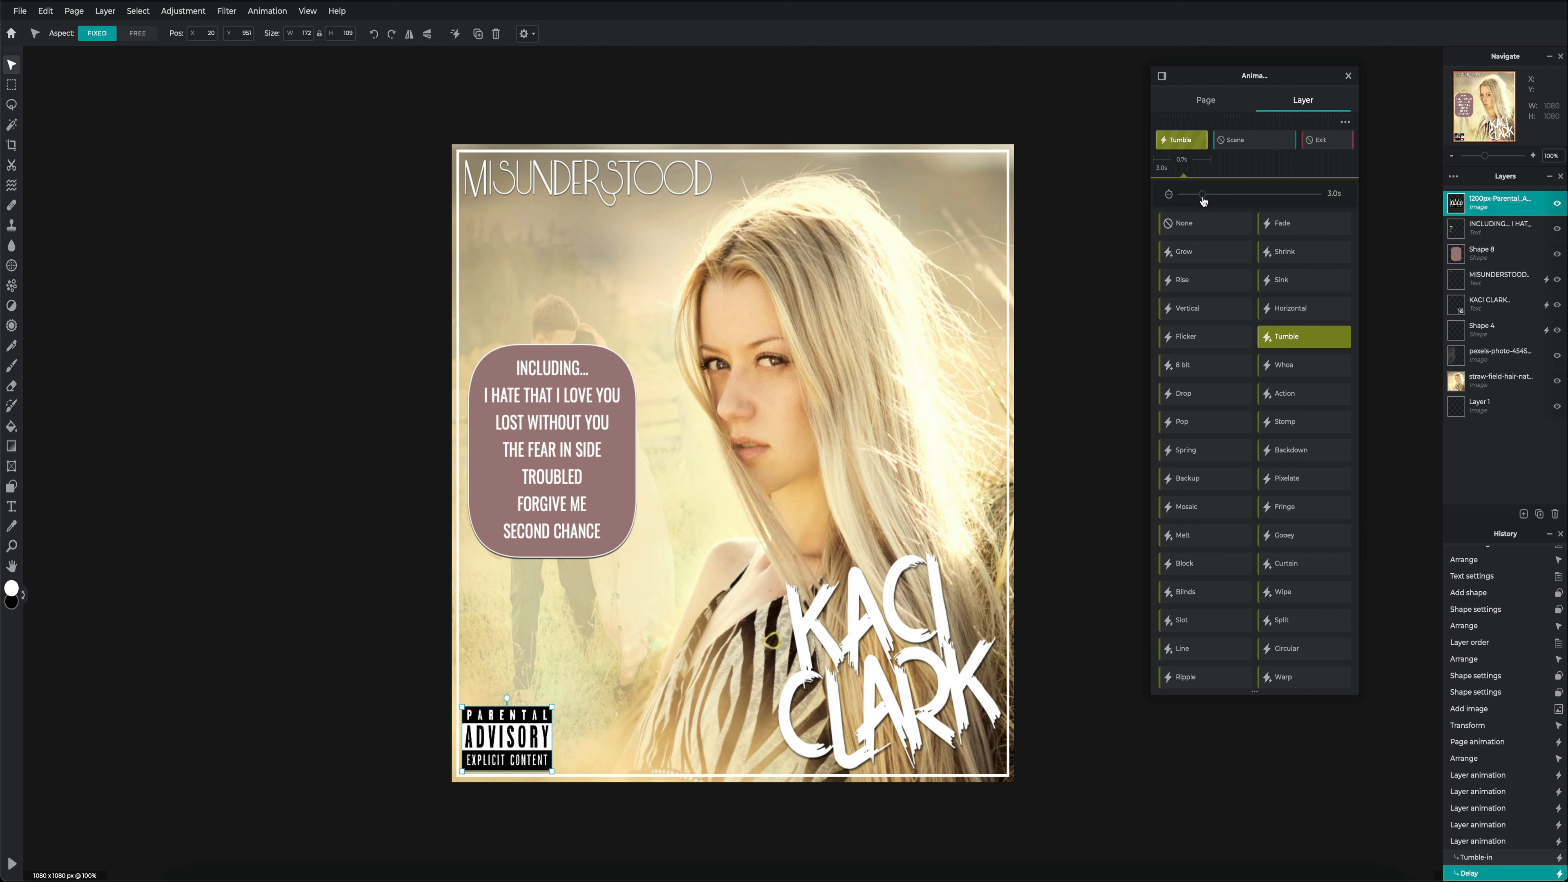
click(1259, 146)
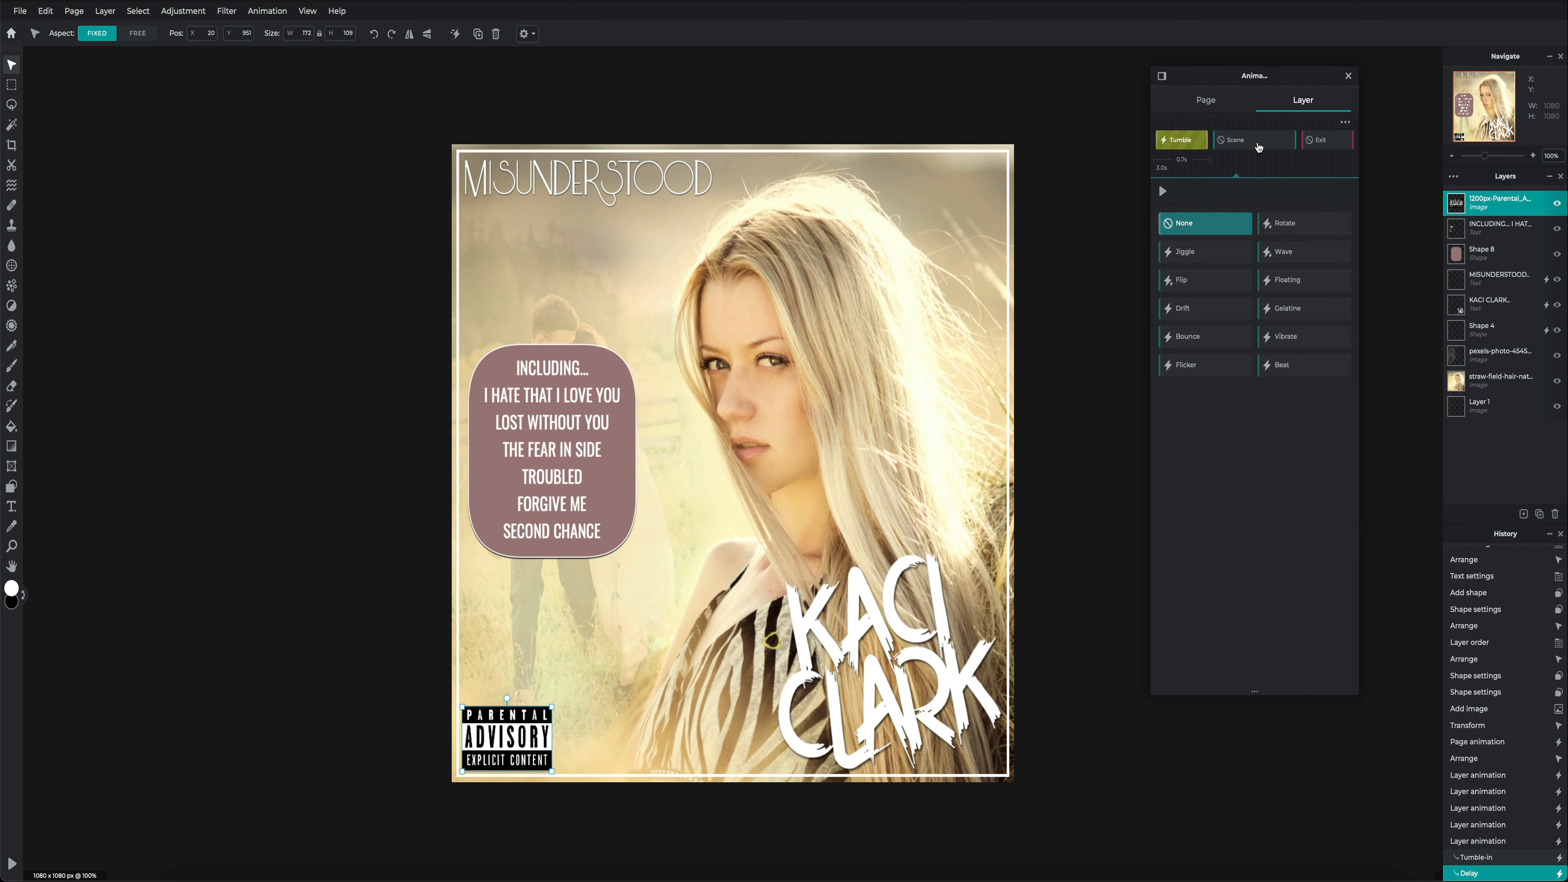
click(1181, 282)
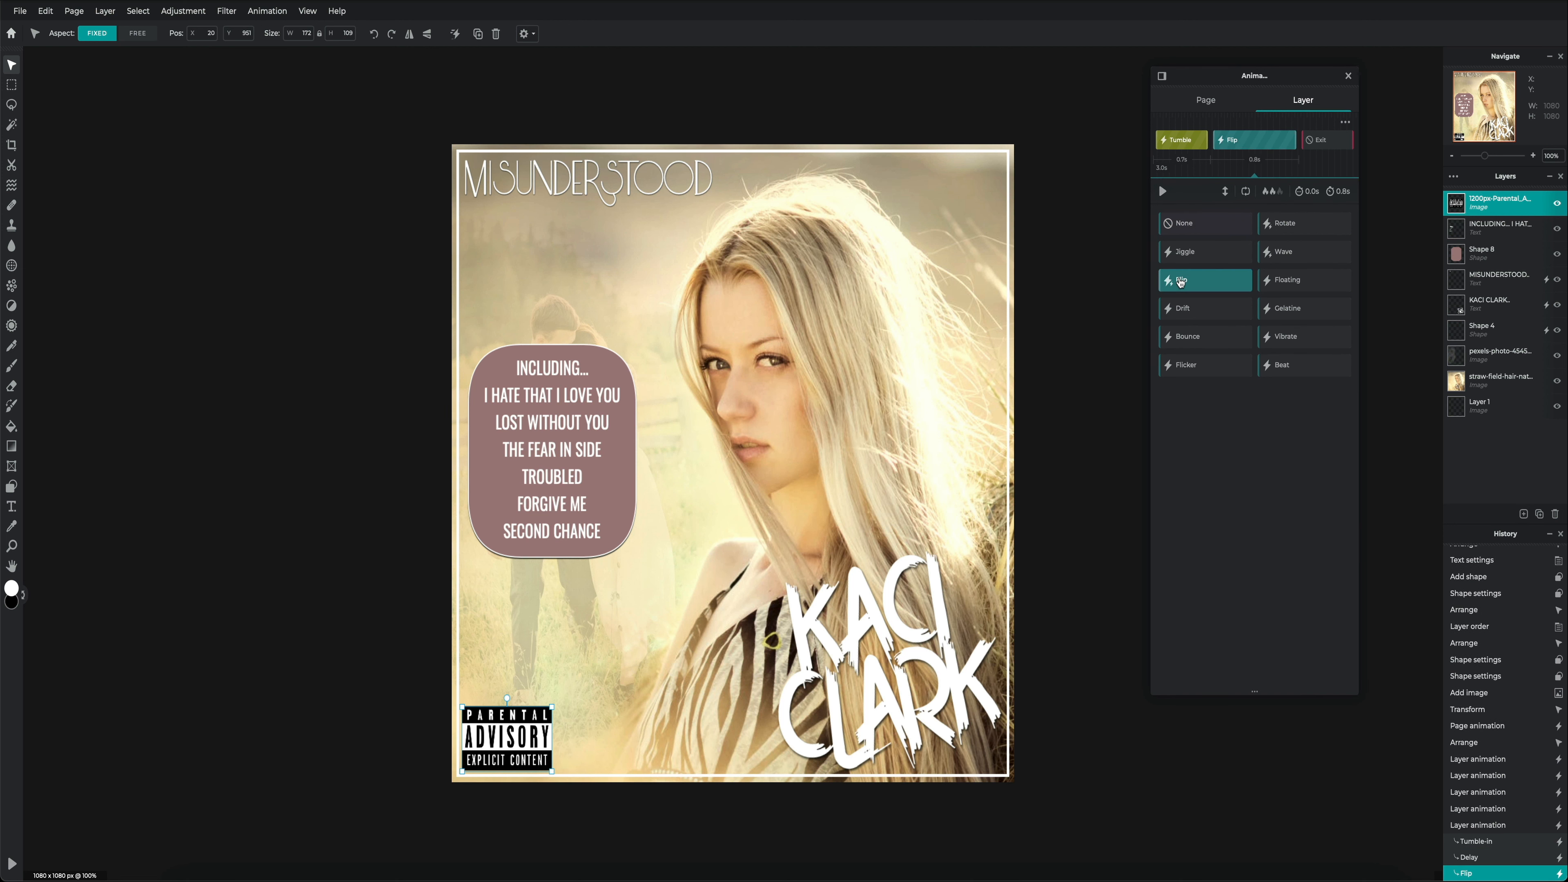
Give the Parental Advisory label a Flicker exit animation and add a delay to it.
click(1328, 141)
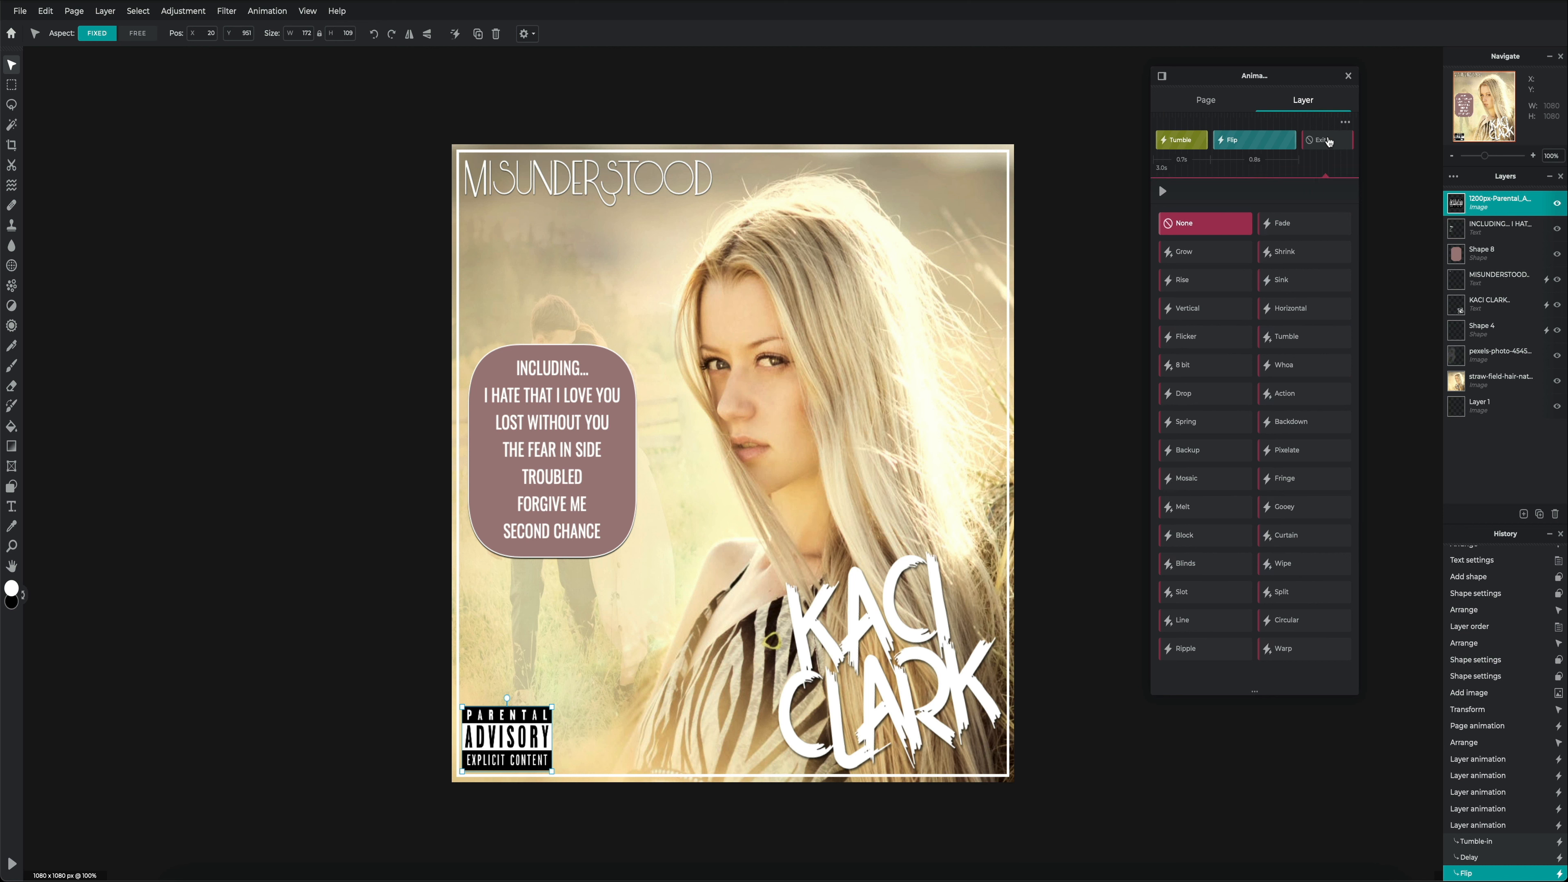
click(1202, 337)
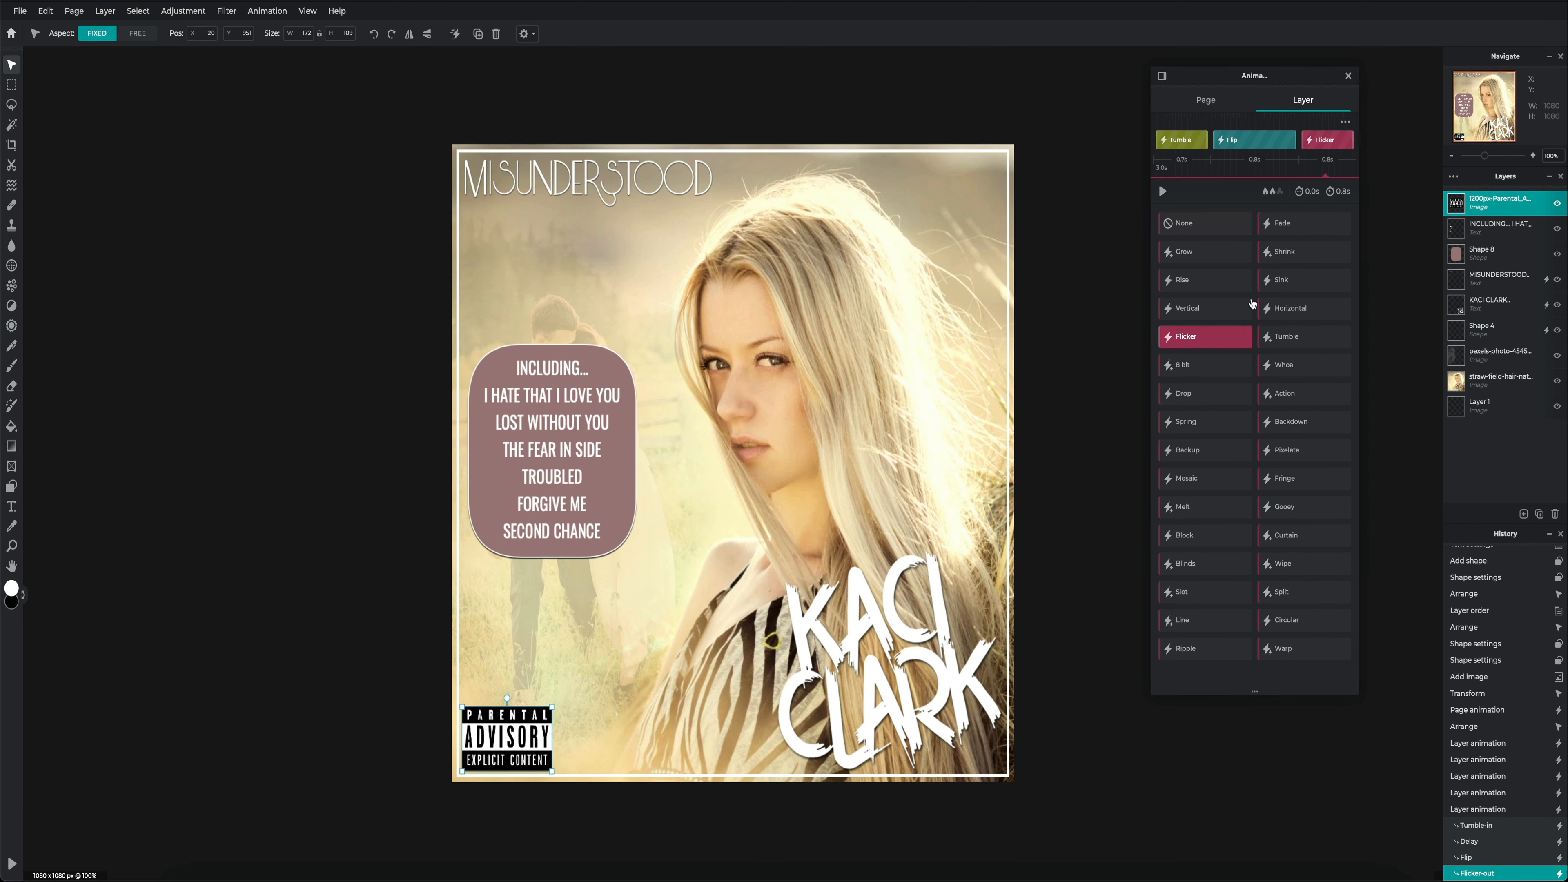
click(1303, 191)
drag(1186, 196, 1213, 198)
Give the rounded track-list box, Shape 8, a Grow entrance and a Gelatine scene animation.
click(1485, 251)
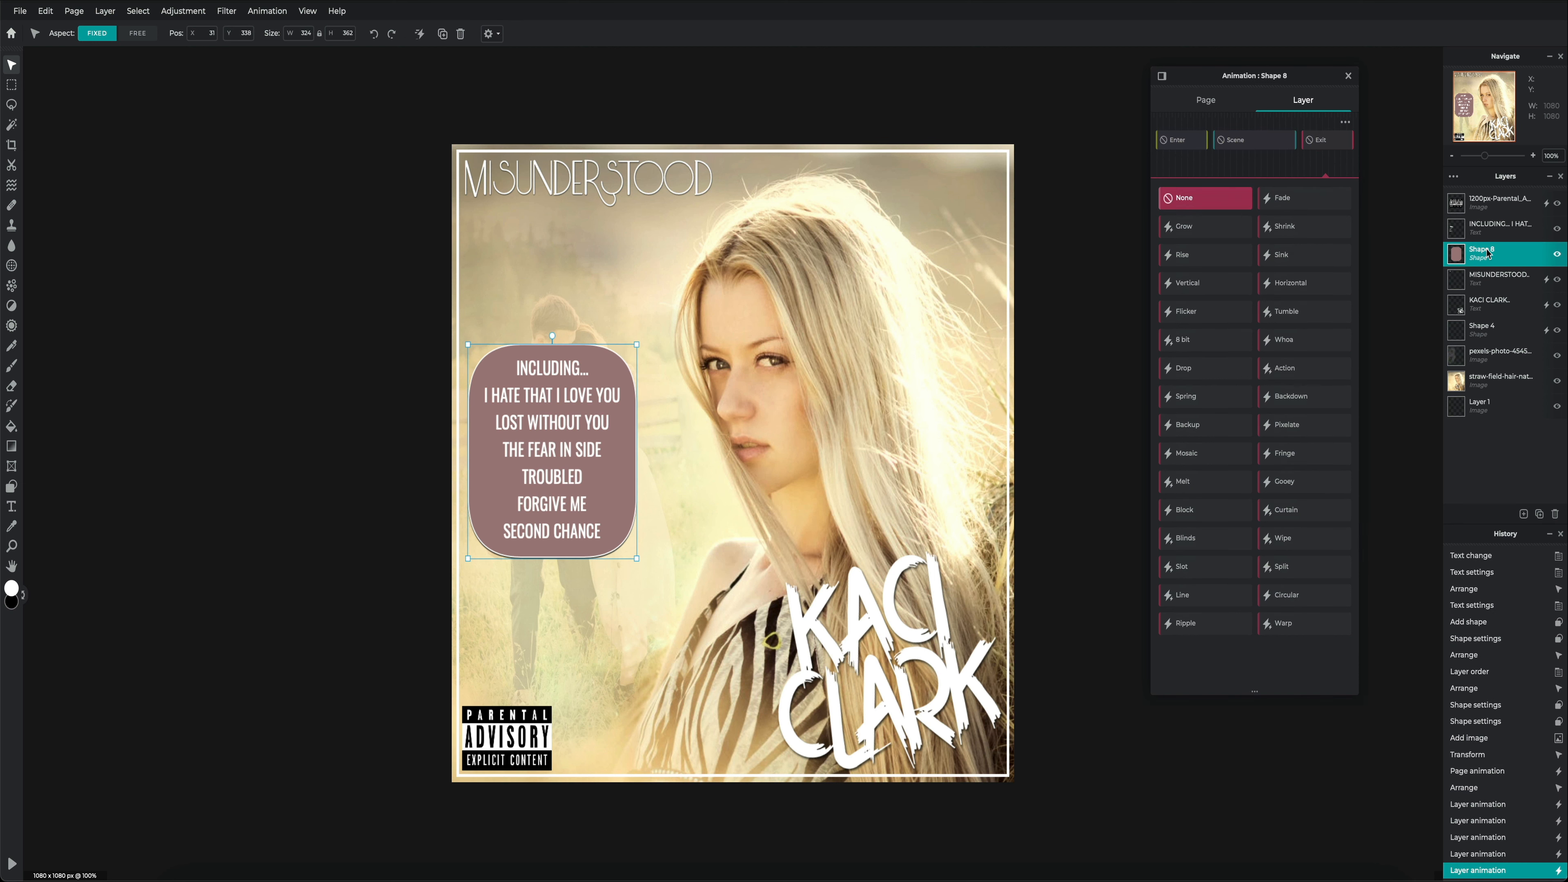
click(1178, 141)
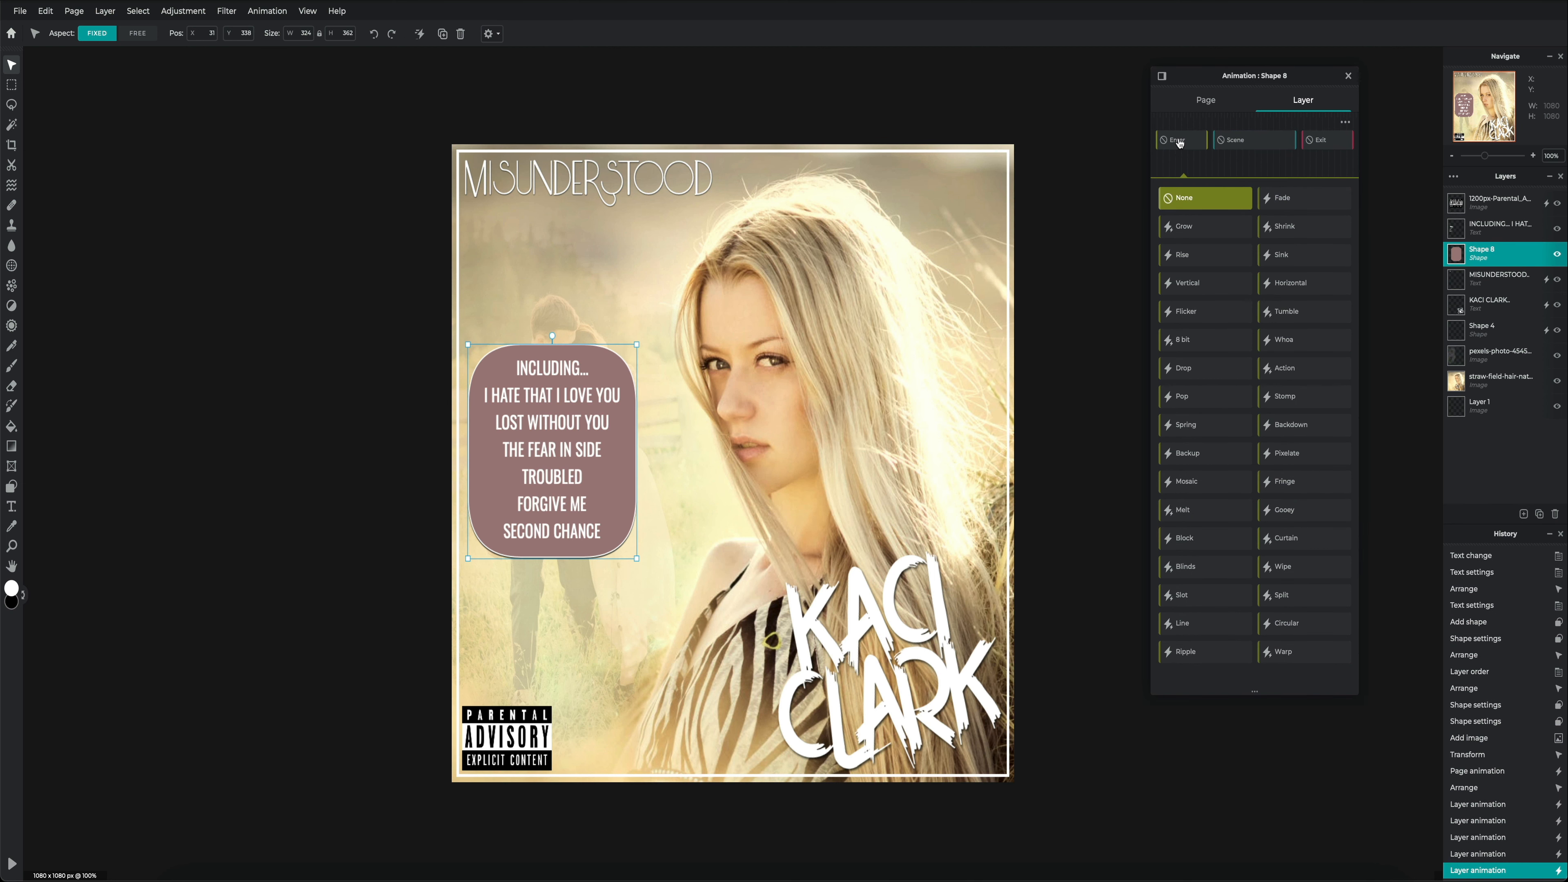
click(1186, 226)
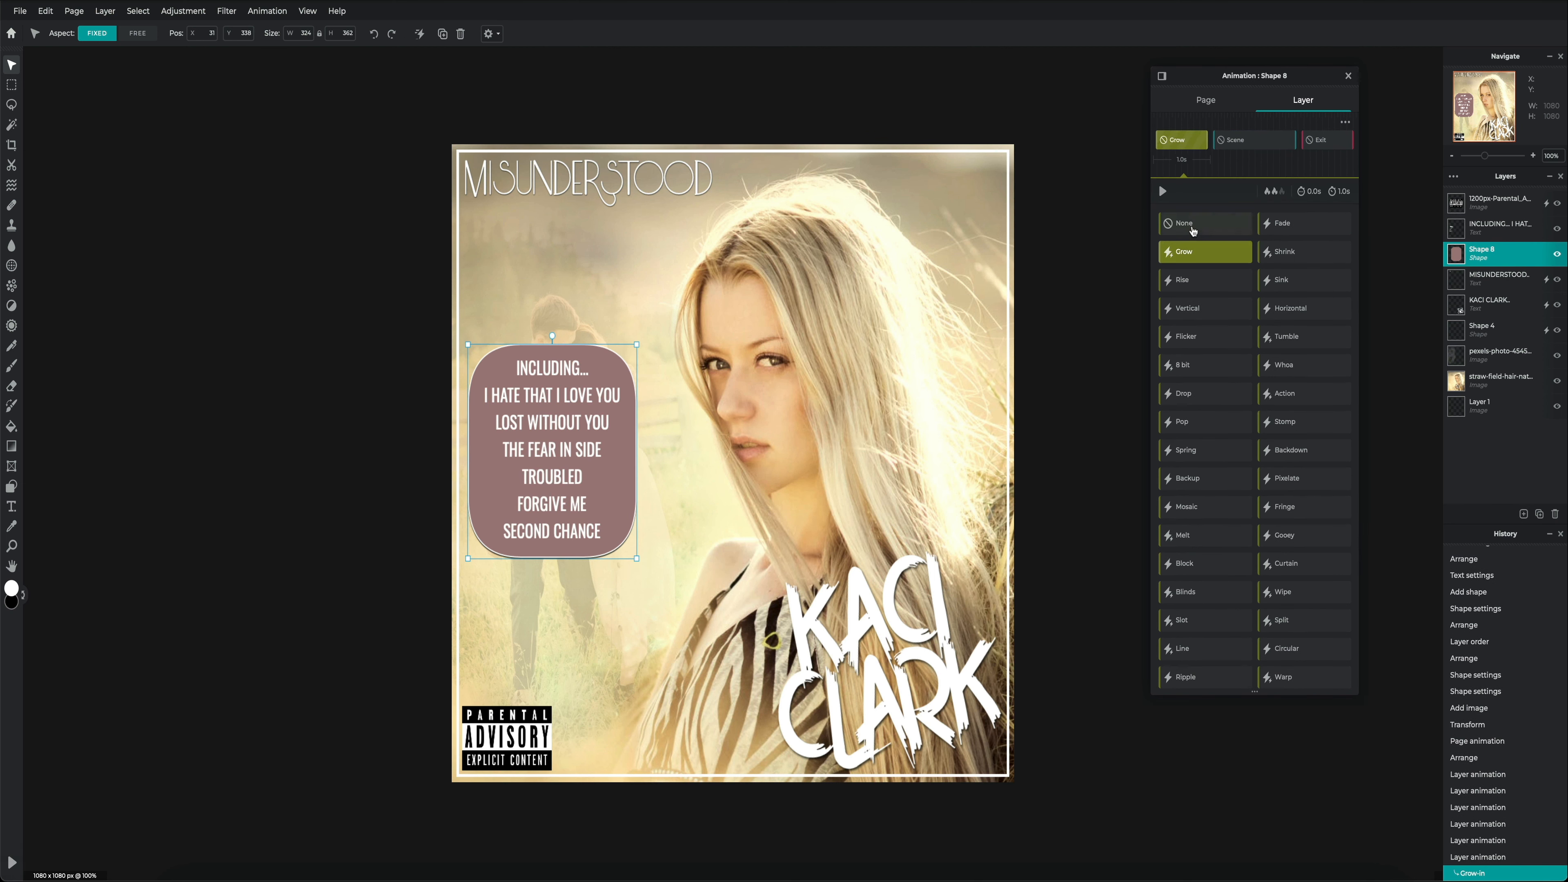
click(1269, 141)
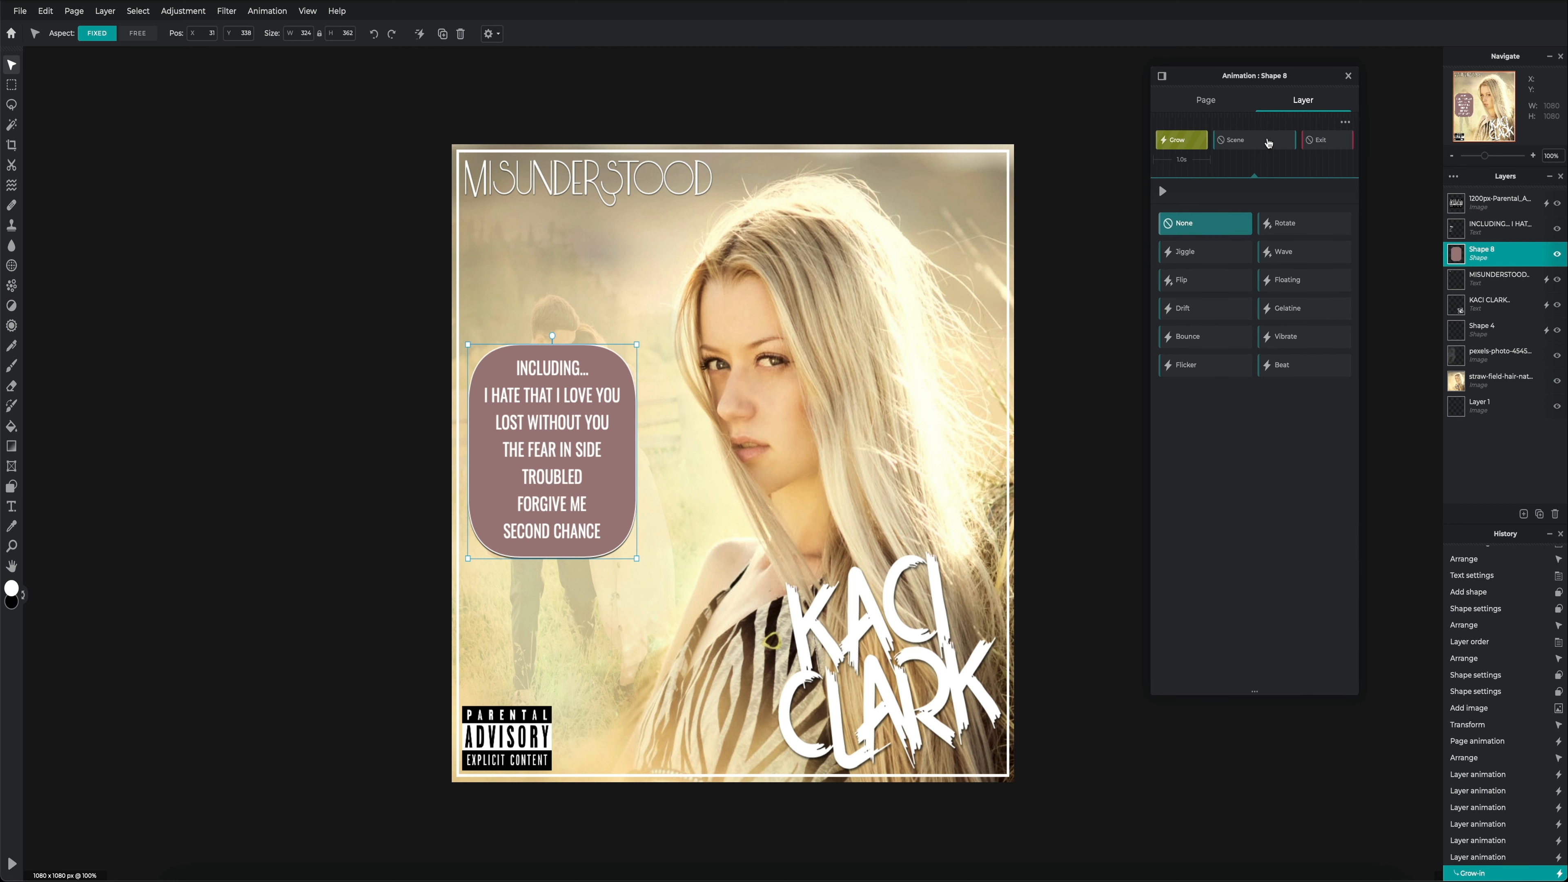
click(1297, 310)
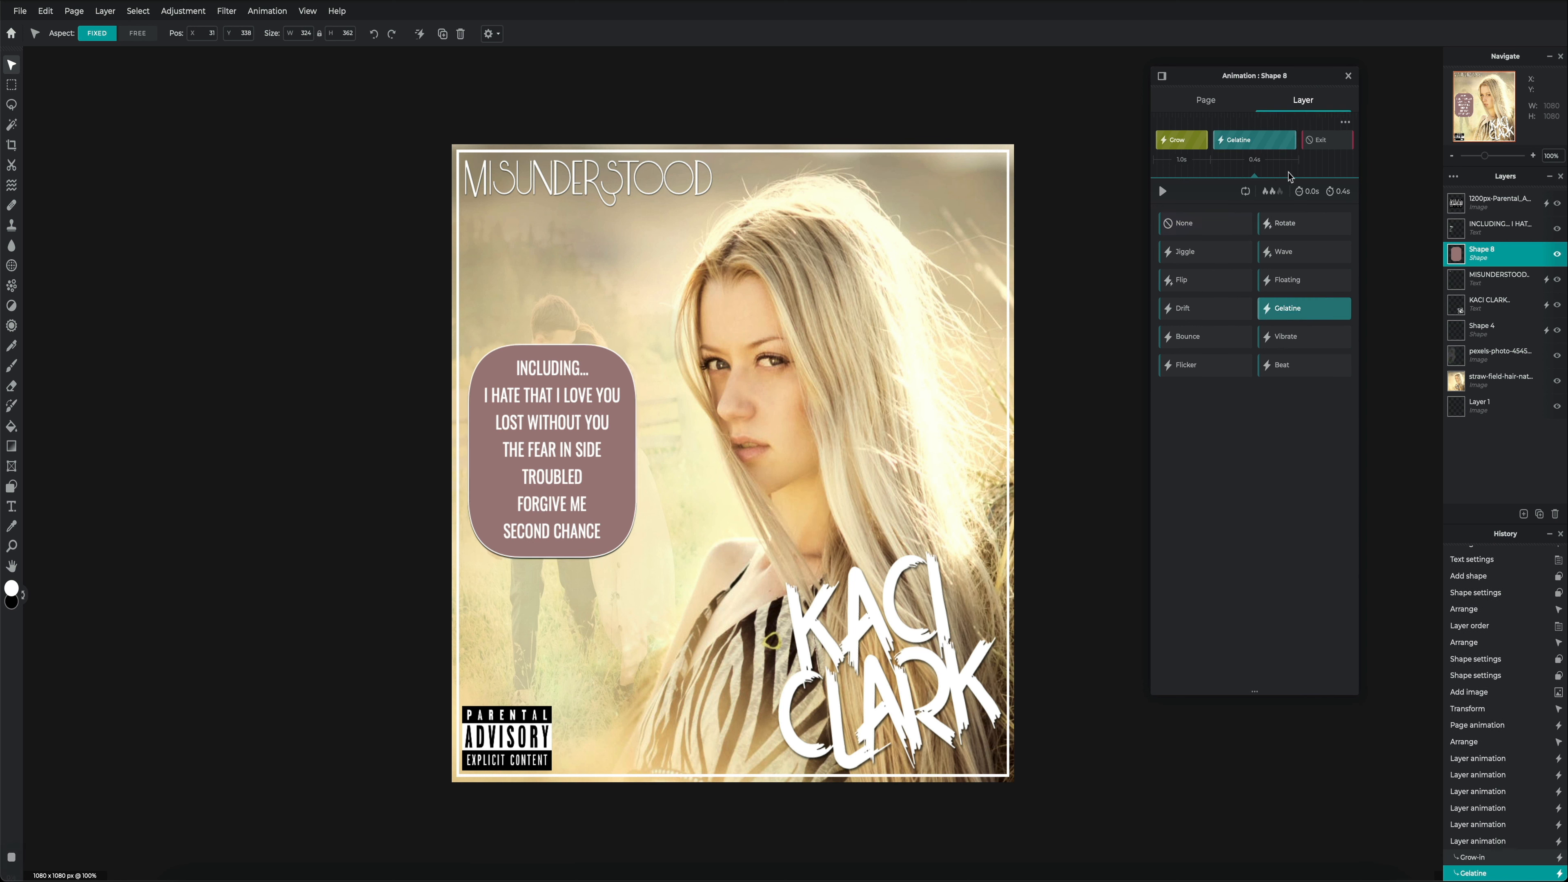
Give the track-list box a Sink exit animation with a 6.0 s delay.
click(1332, 145)
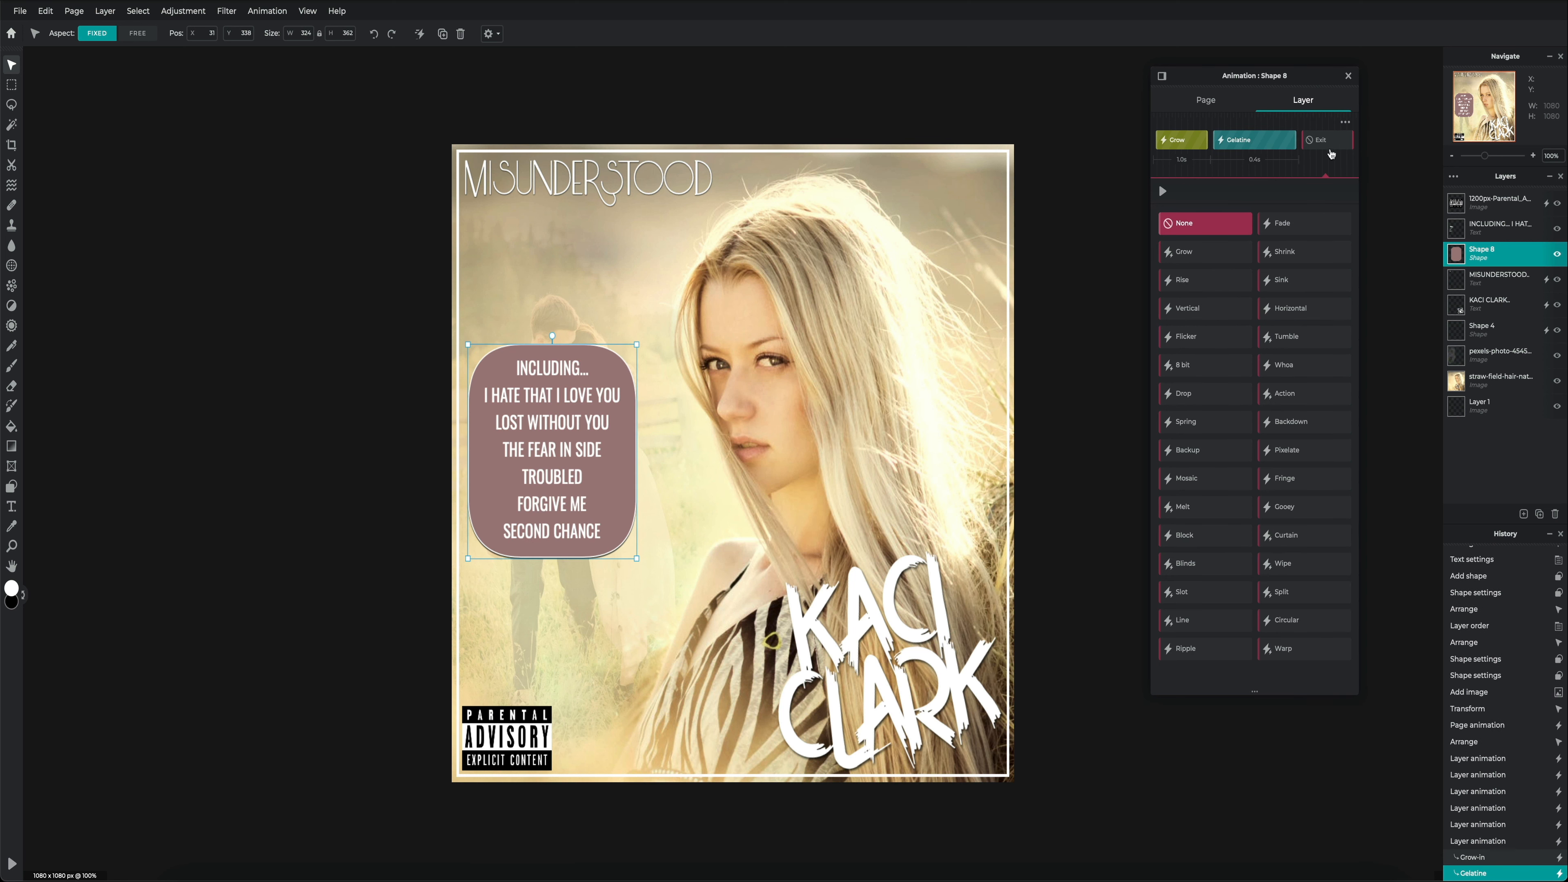
click(1303, 279)
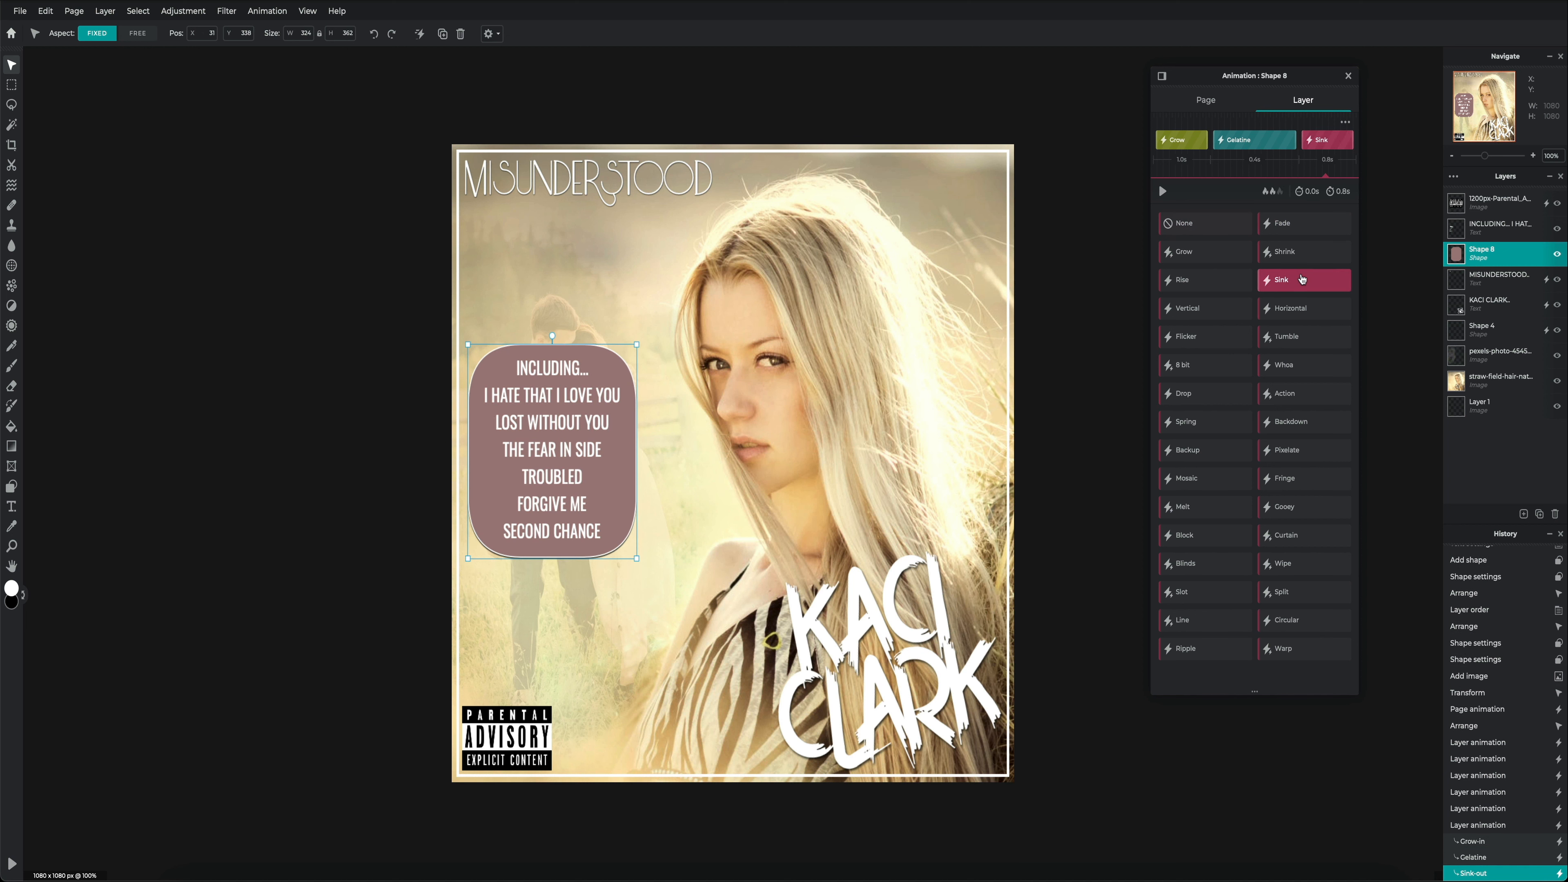
click(1301, 192)
drag(1186, 196, 1222, 197)
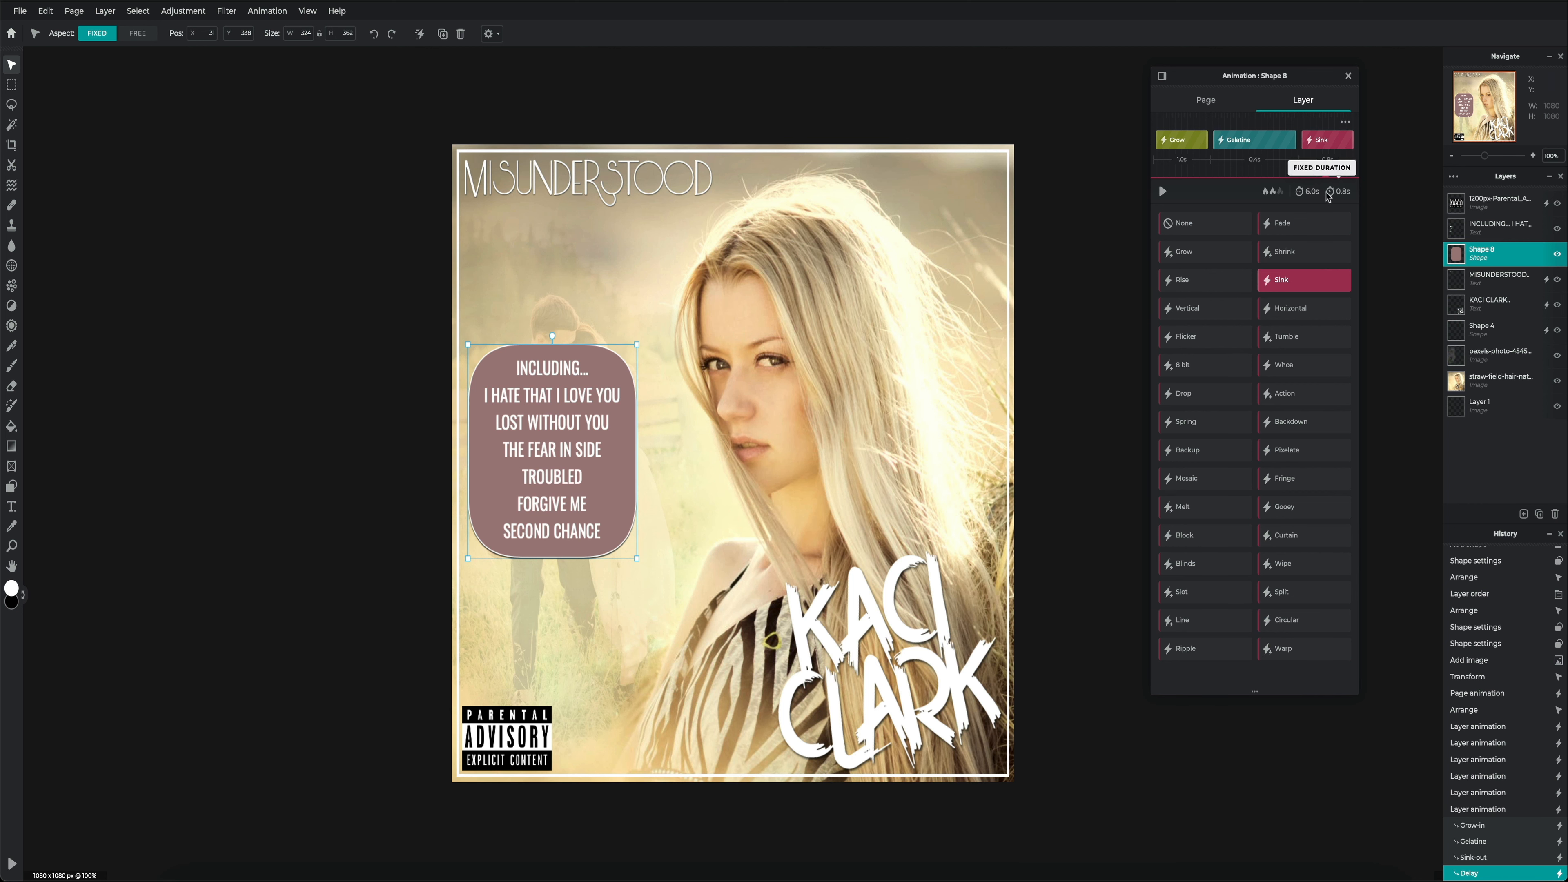
Delay the track-list box's Grow entrance by 4.0 s and check its entrance and exit delays.
click(1179, 140)
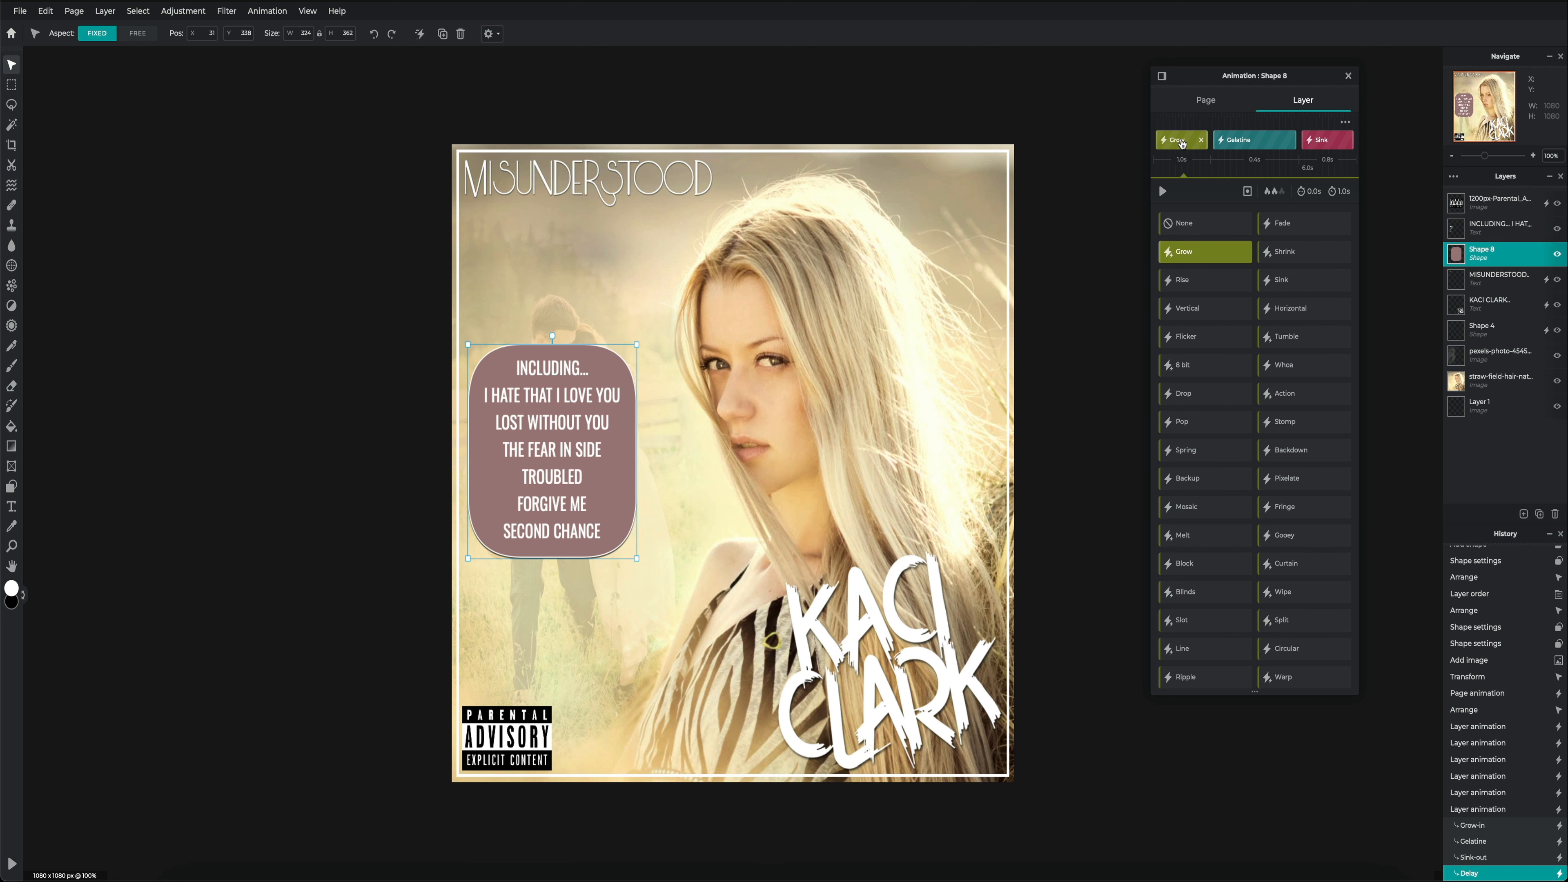
click(1310, 196)
drag(1182, 195, 1209, 199)
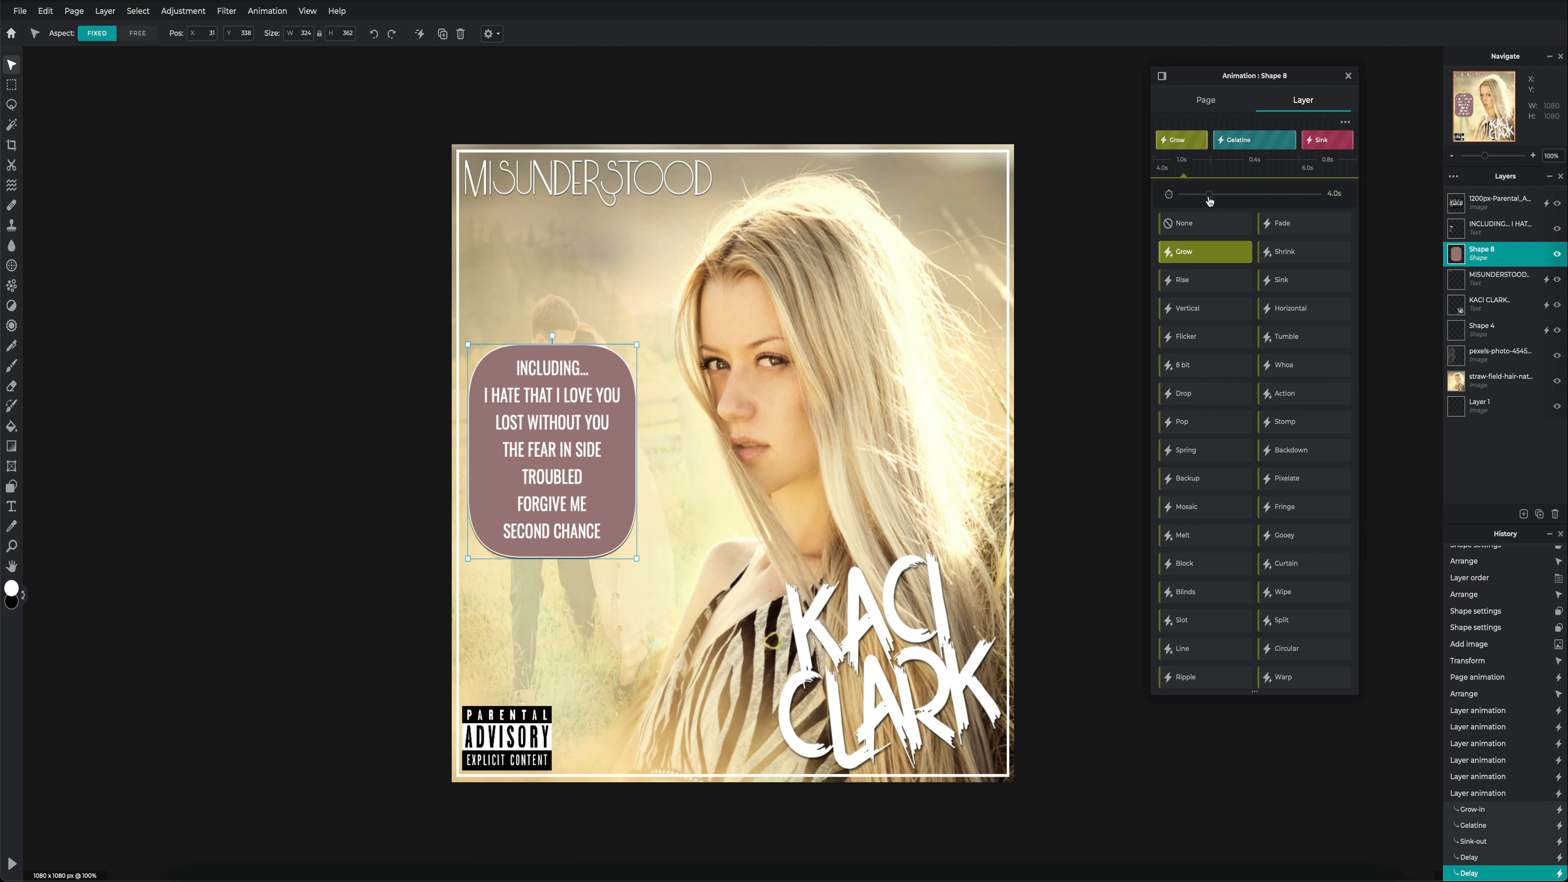
click(1322, 140)
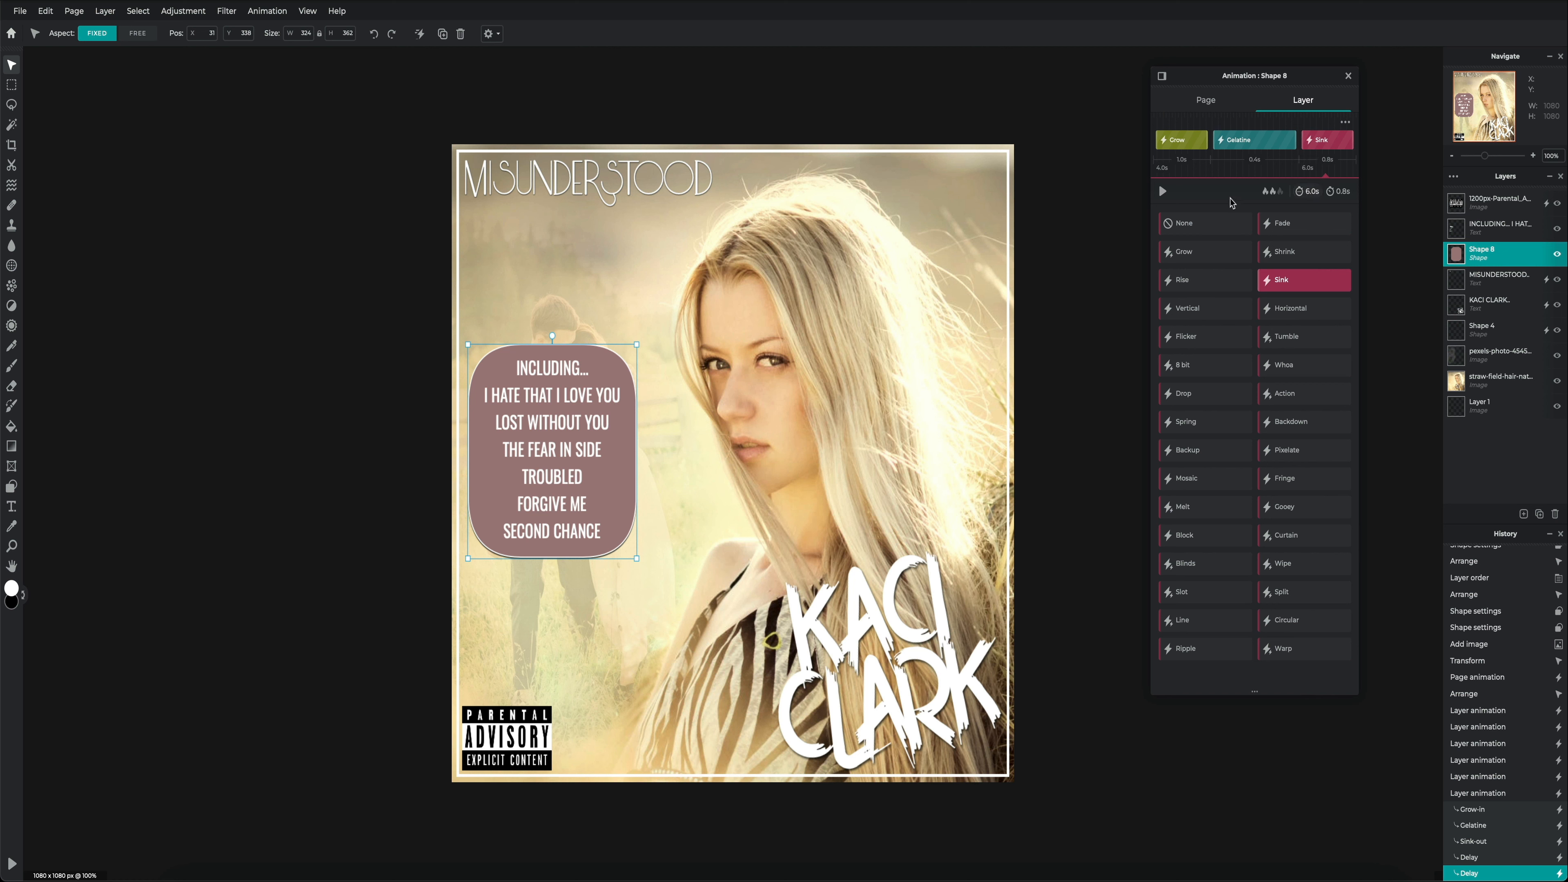
click(1184, 146)
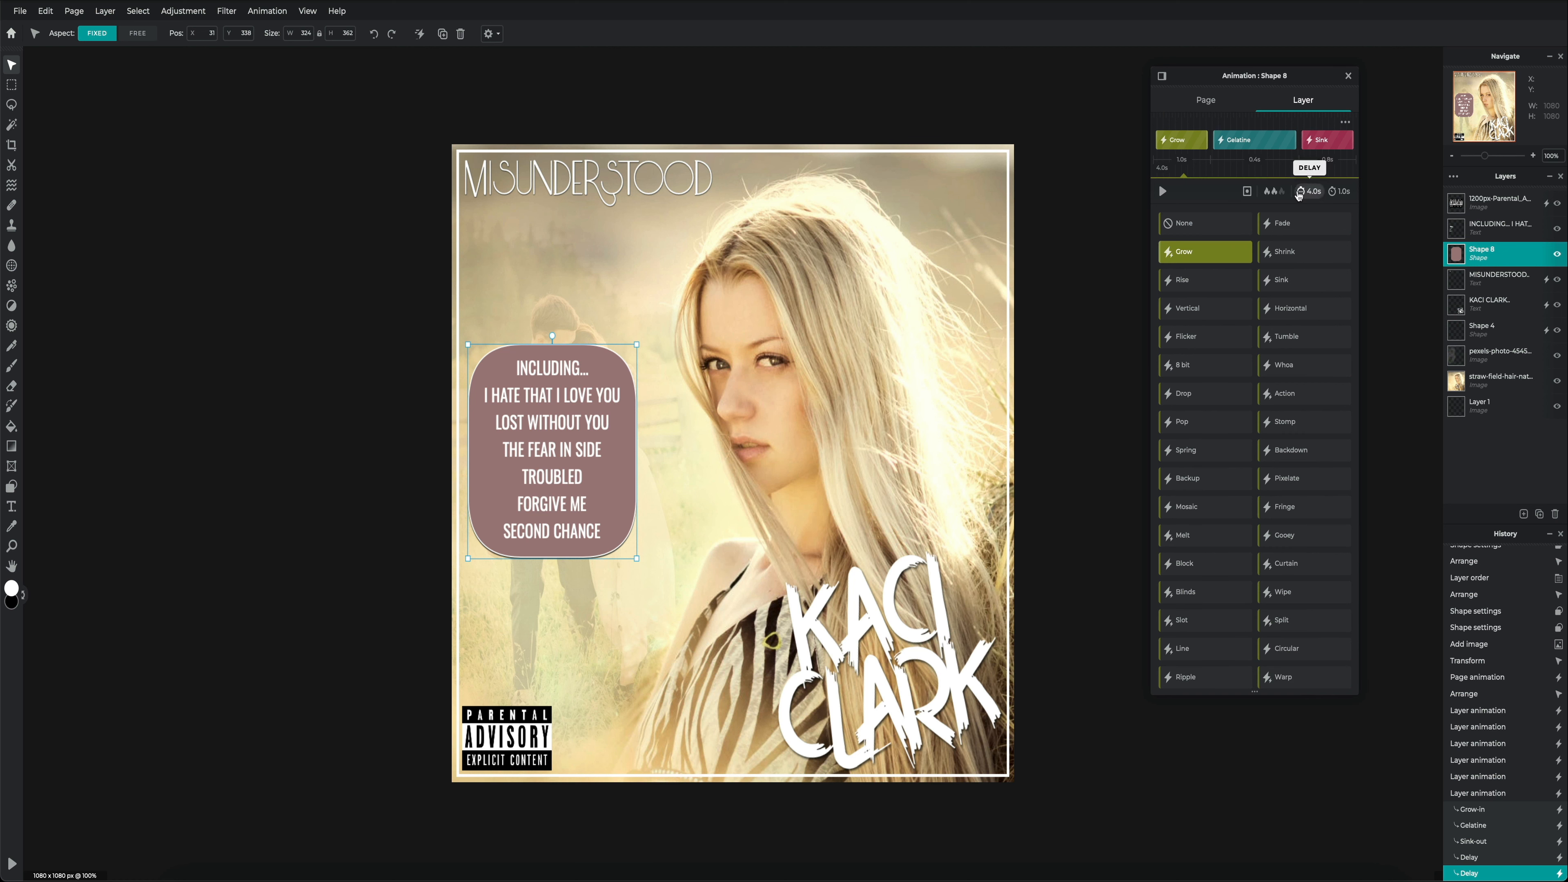
click(1321, 141)
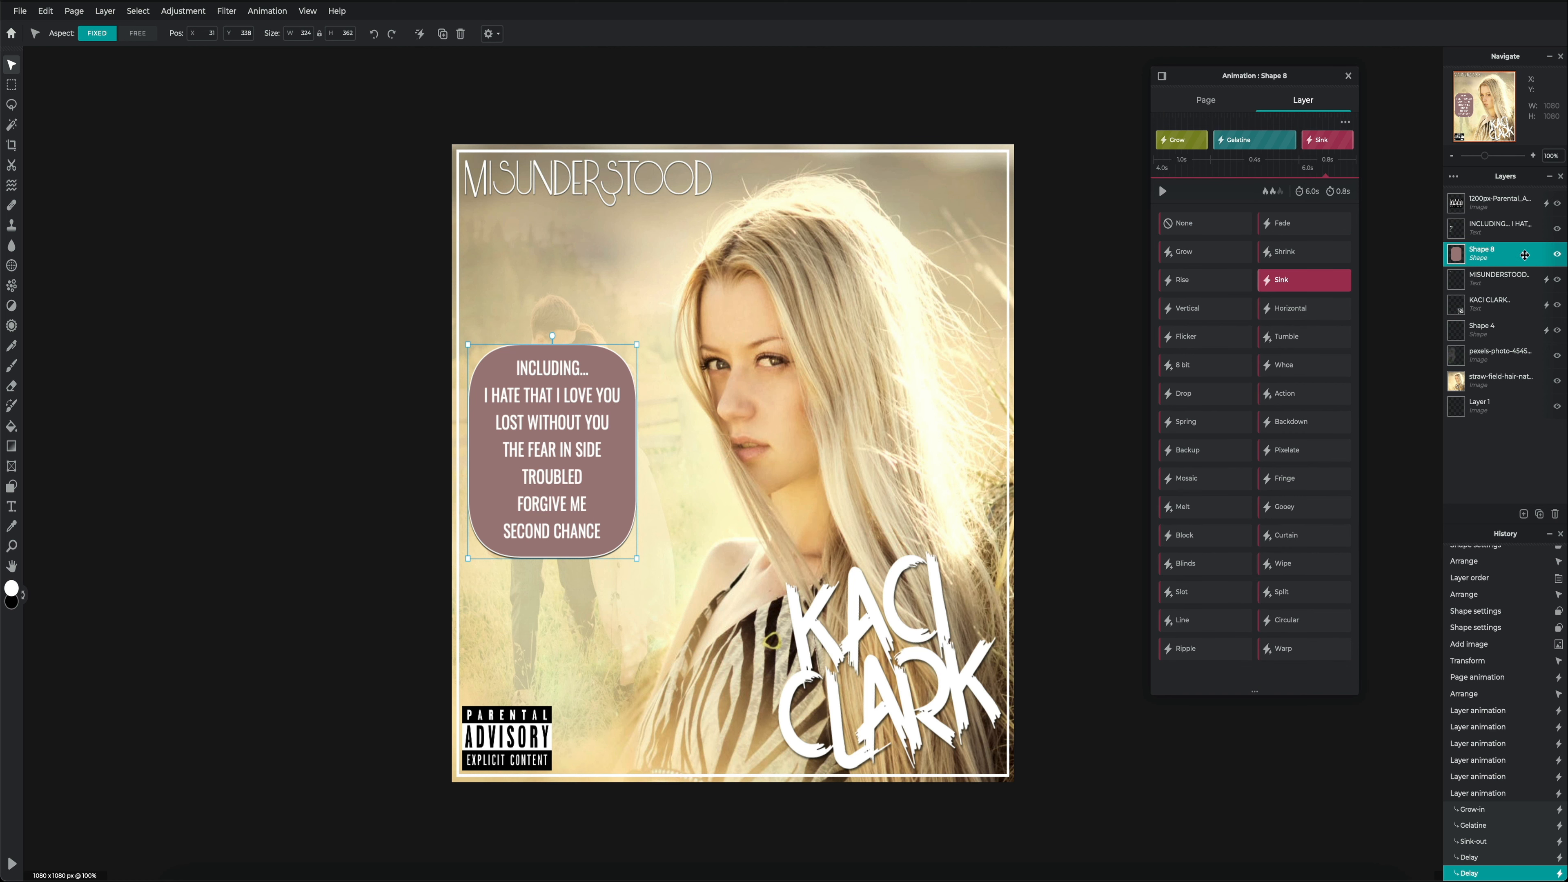
Give the INCLUDING... track-list text layer a Drop entrance delayed by 4.5 s and a Gelatine scene animation.
click(1504, 232)
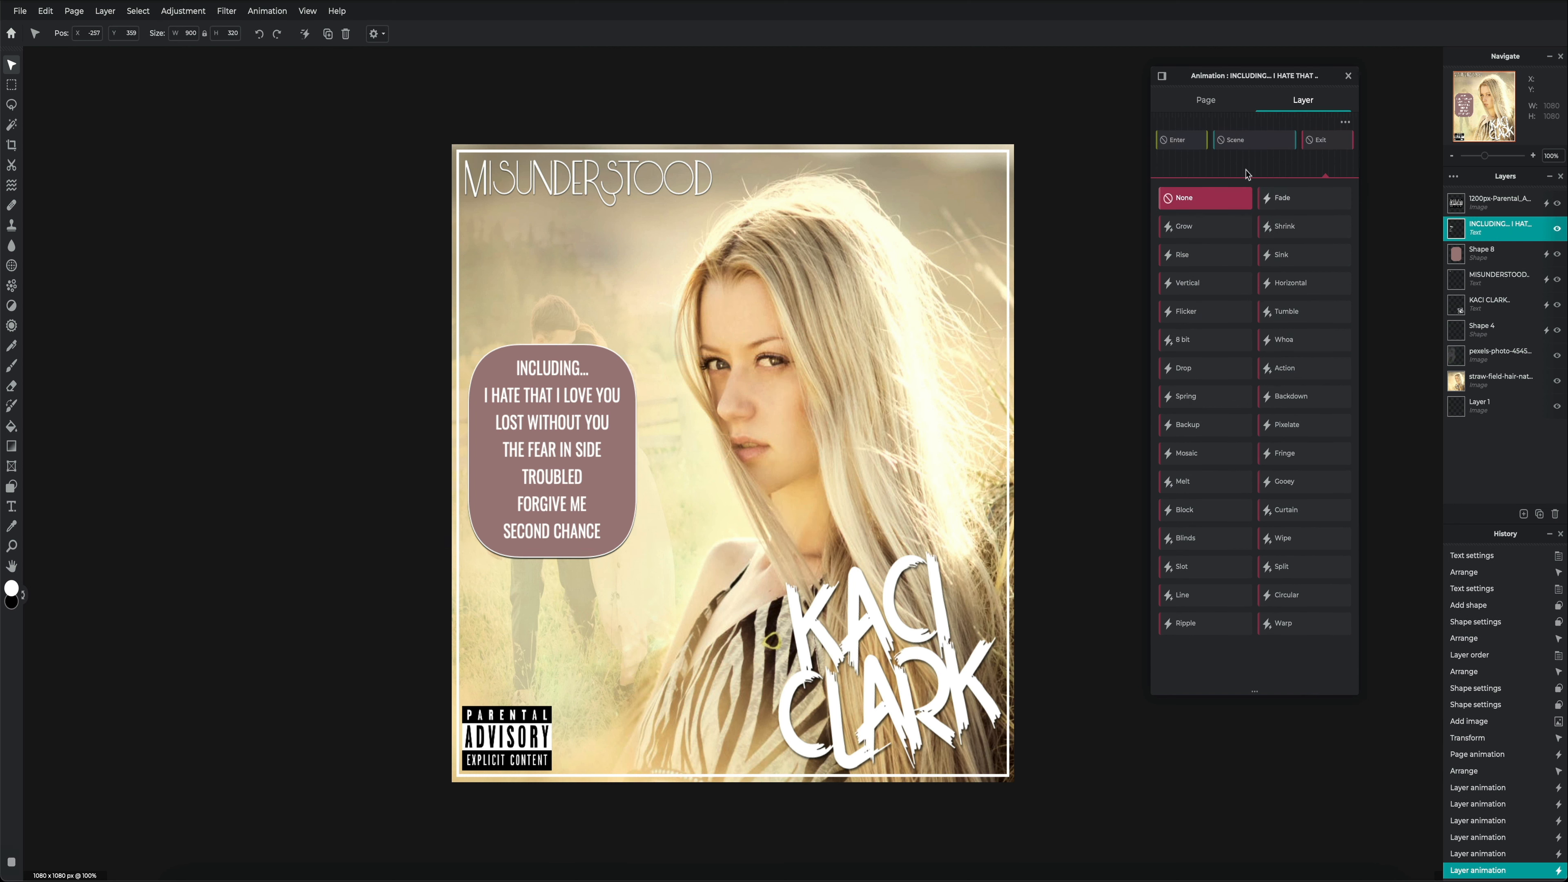
click(1186, 145)
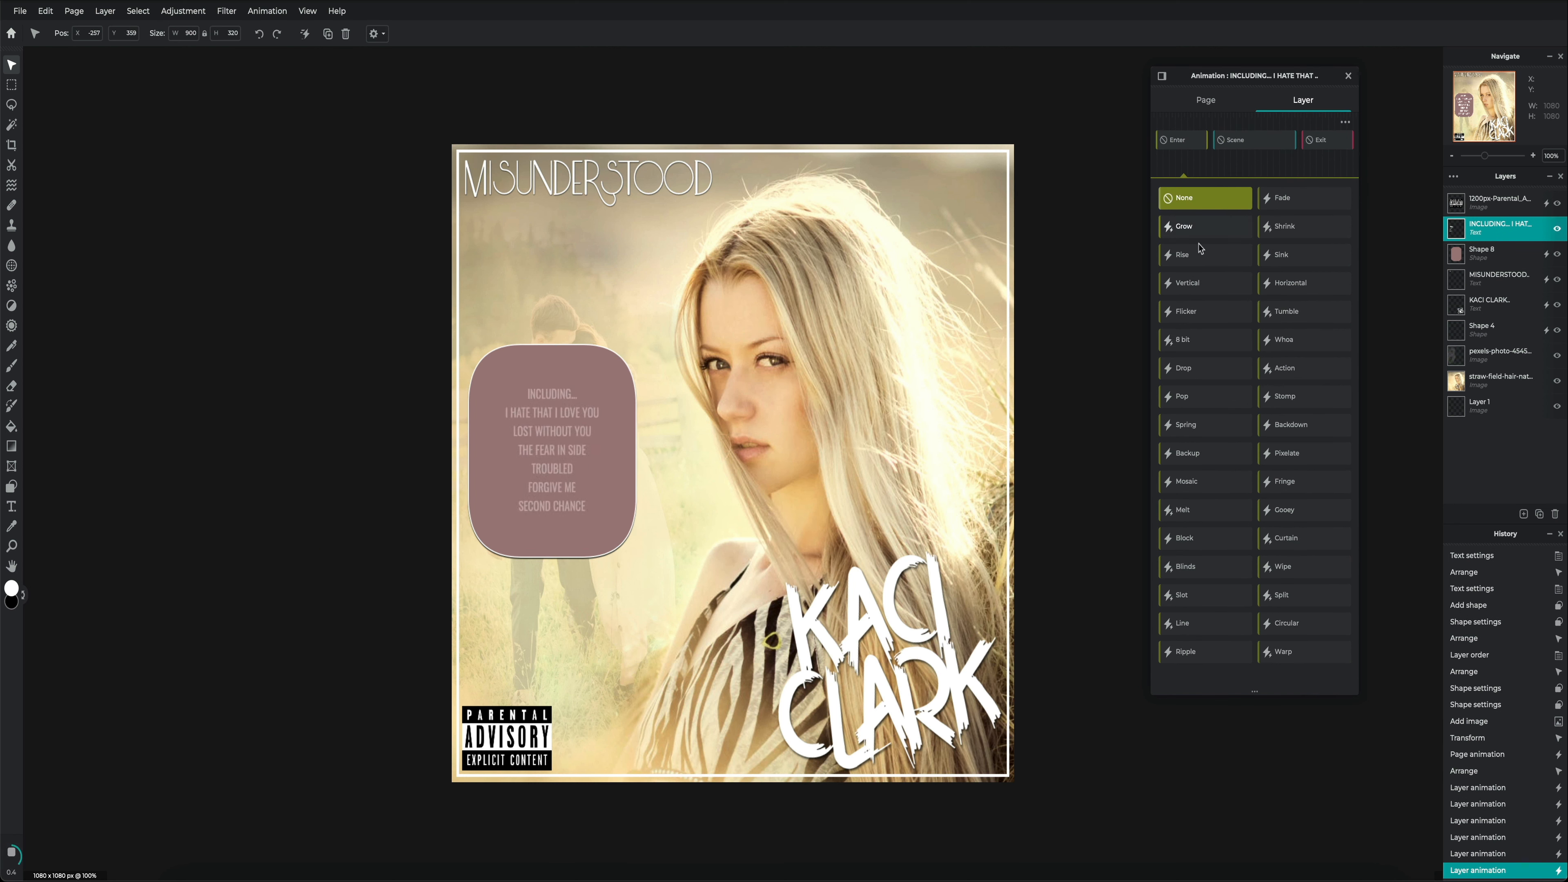
click(1203, 365)
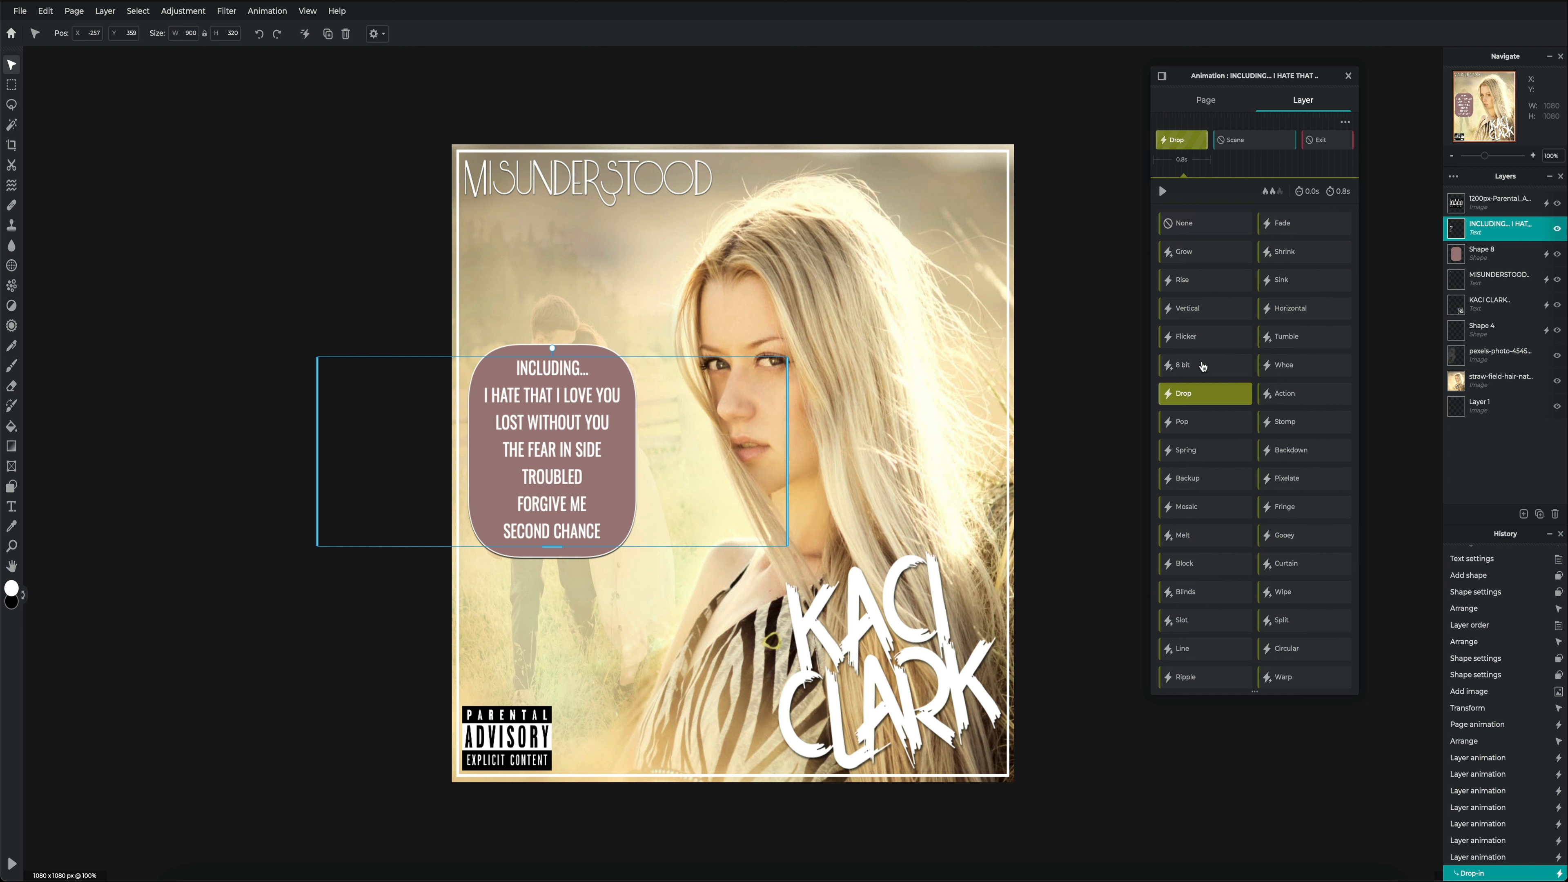
click(1303, 192)
drag(1182, 198, 1200, 199)
drag(1211, 198, 1214, 198)
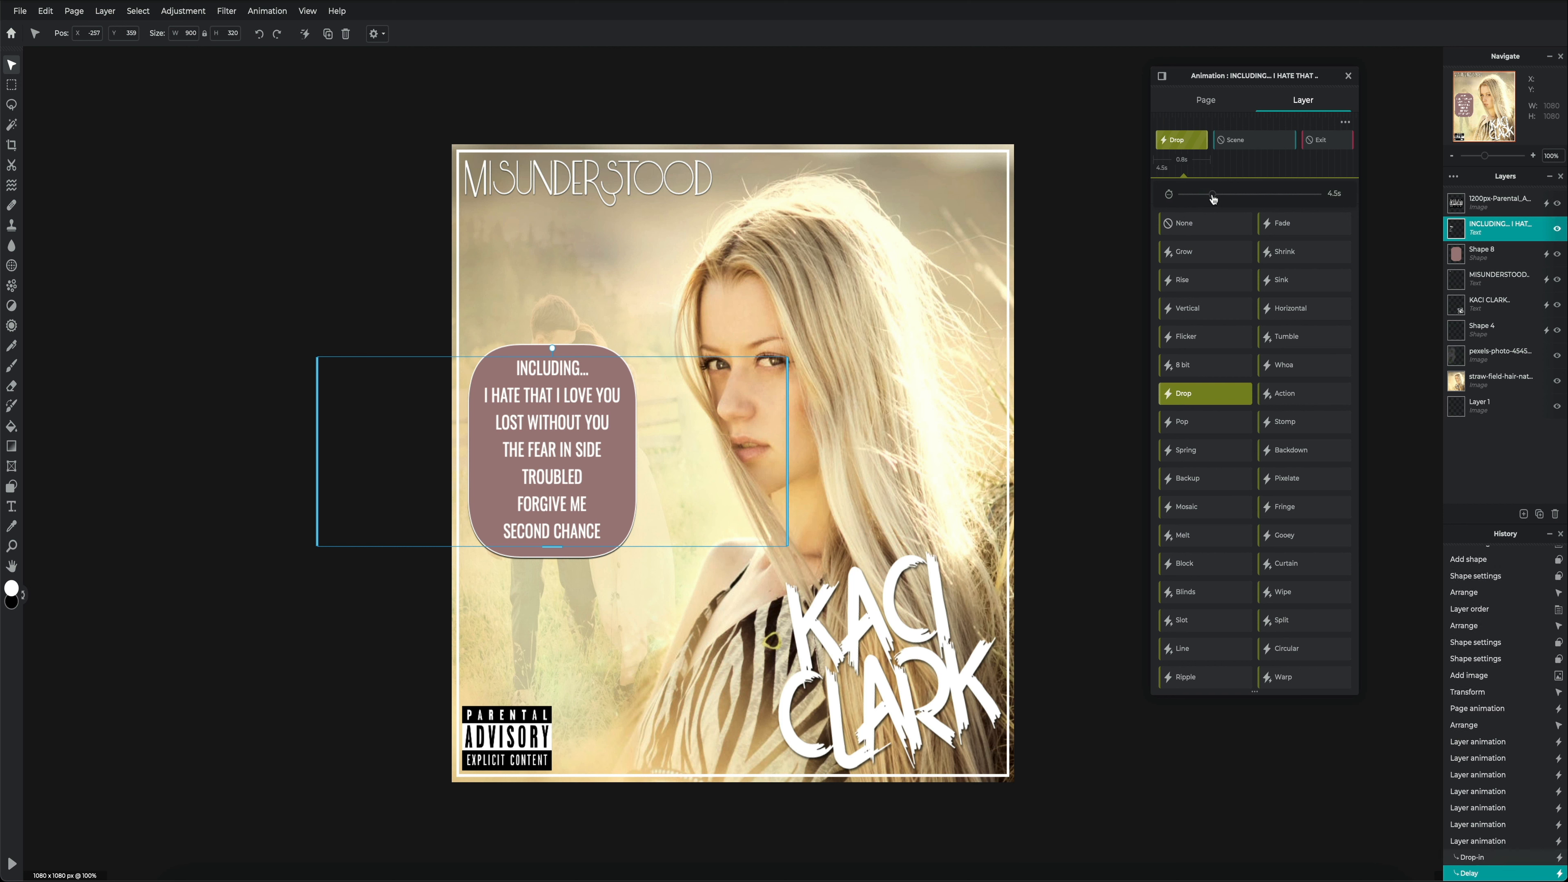
click(1257, 141)
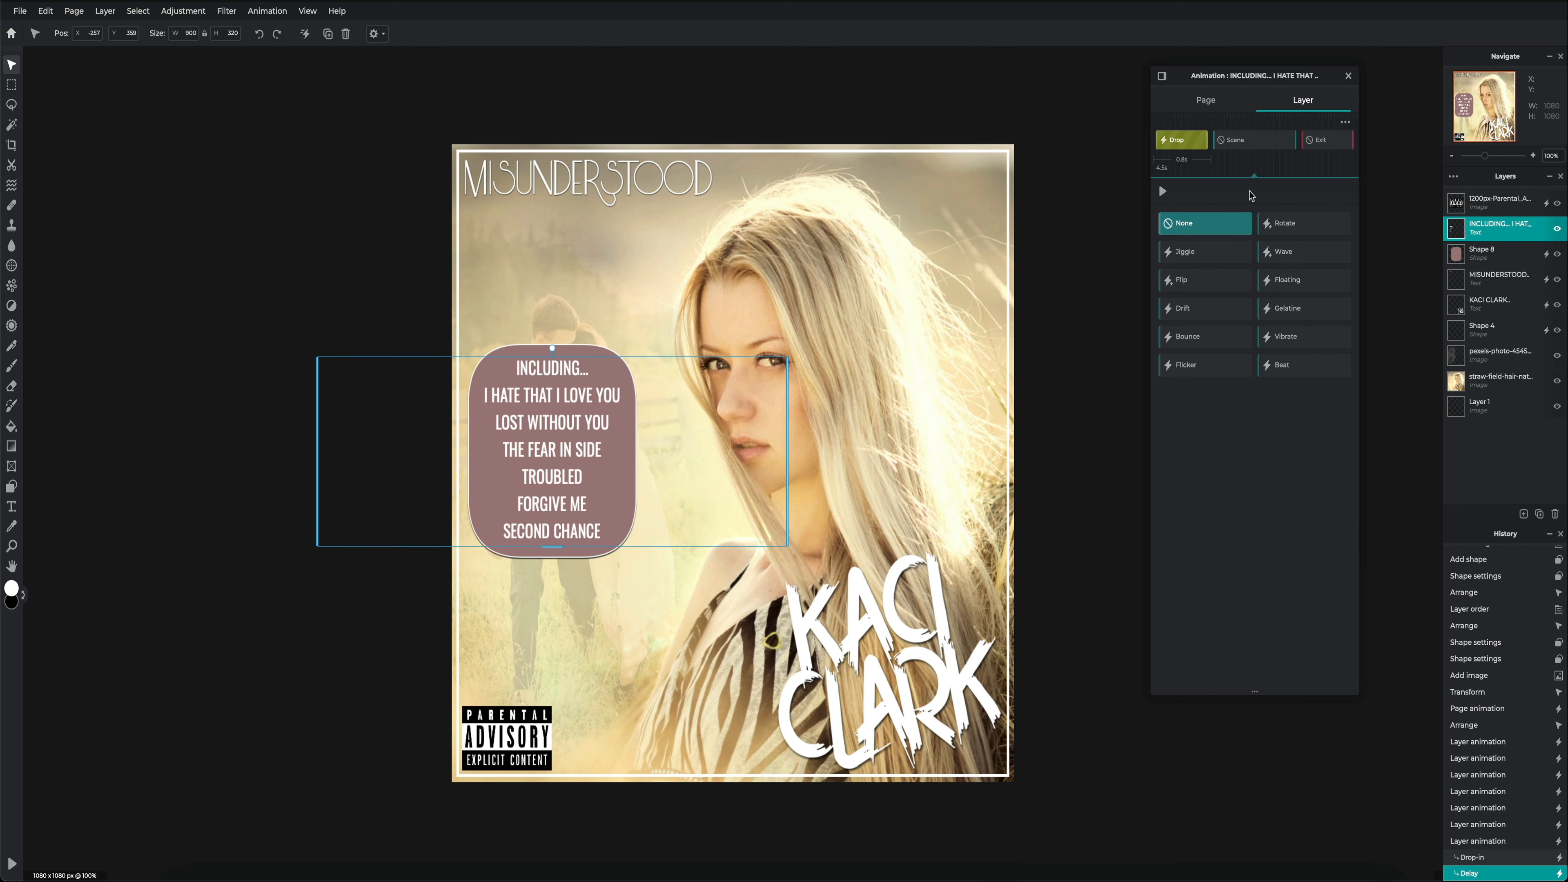
click(1299, 308)
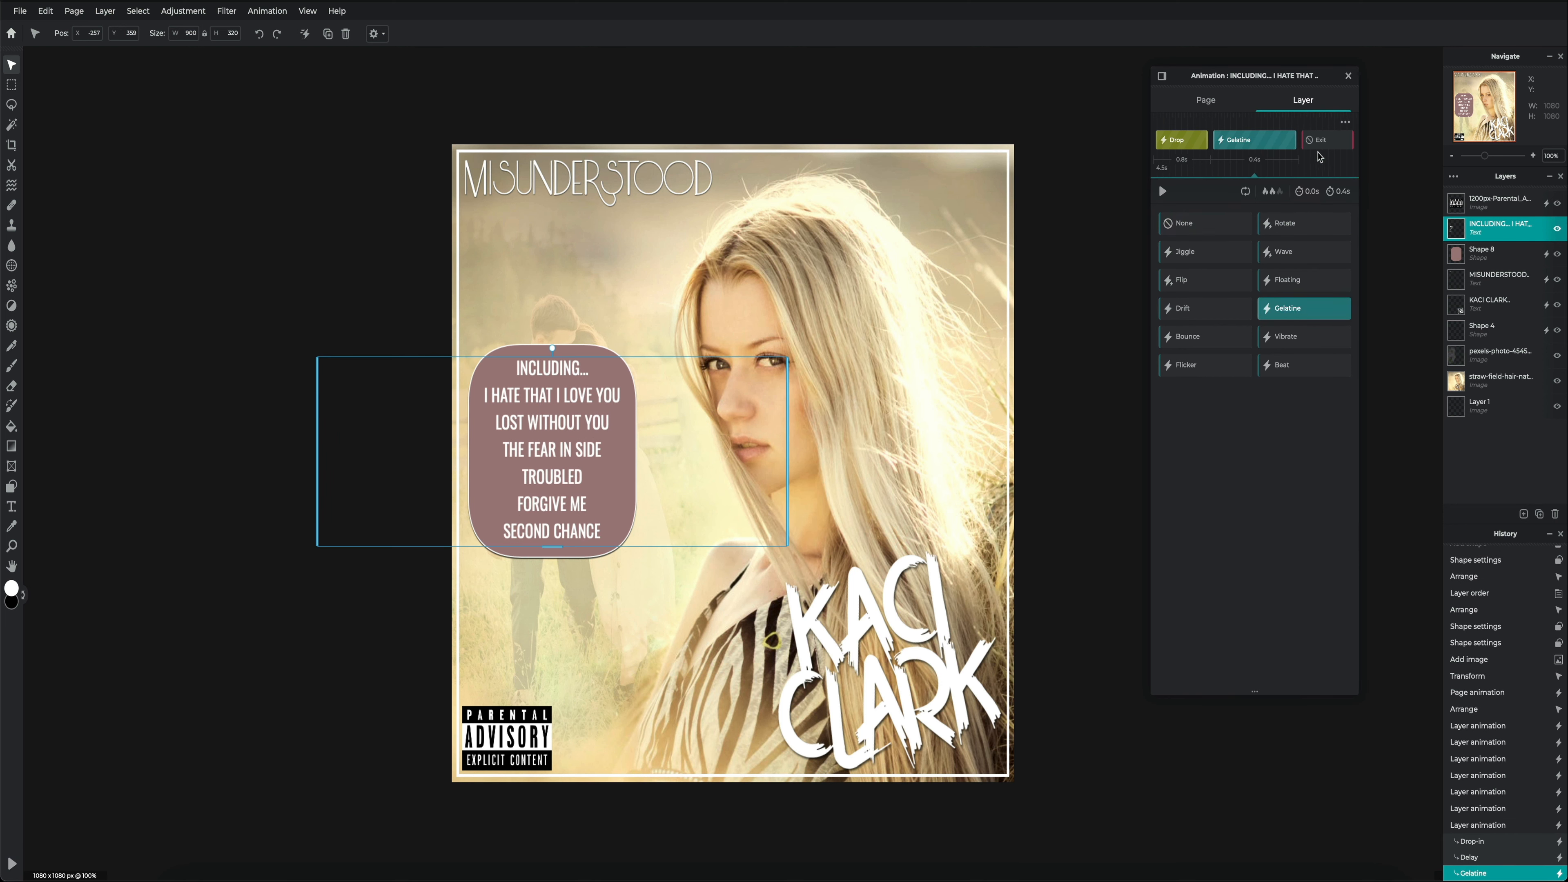
Give the track-list text a Horizontal exit animation with a 6.5 s delay and preview the whole animation.
click(1329, 141)
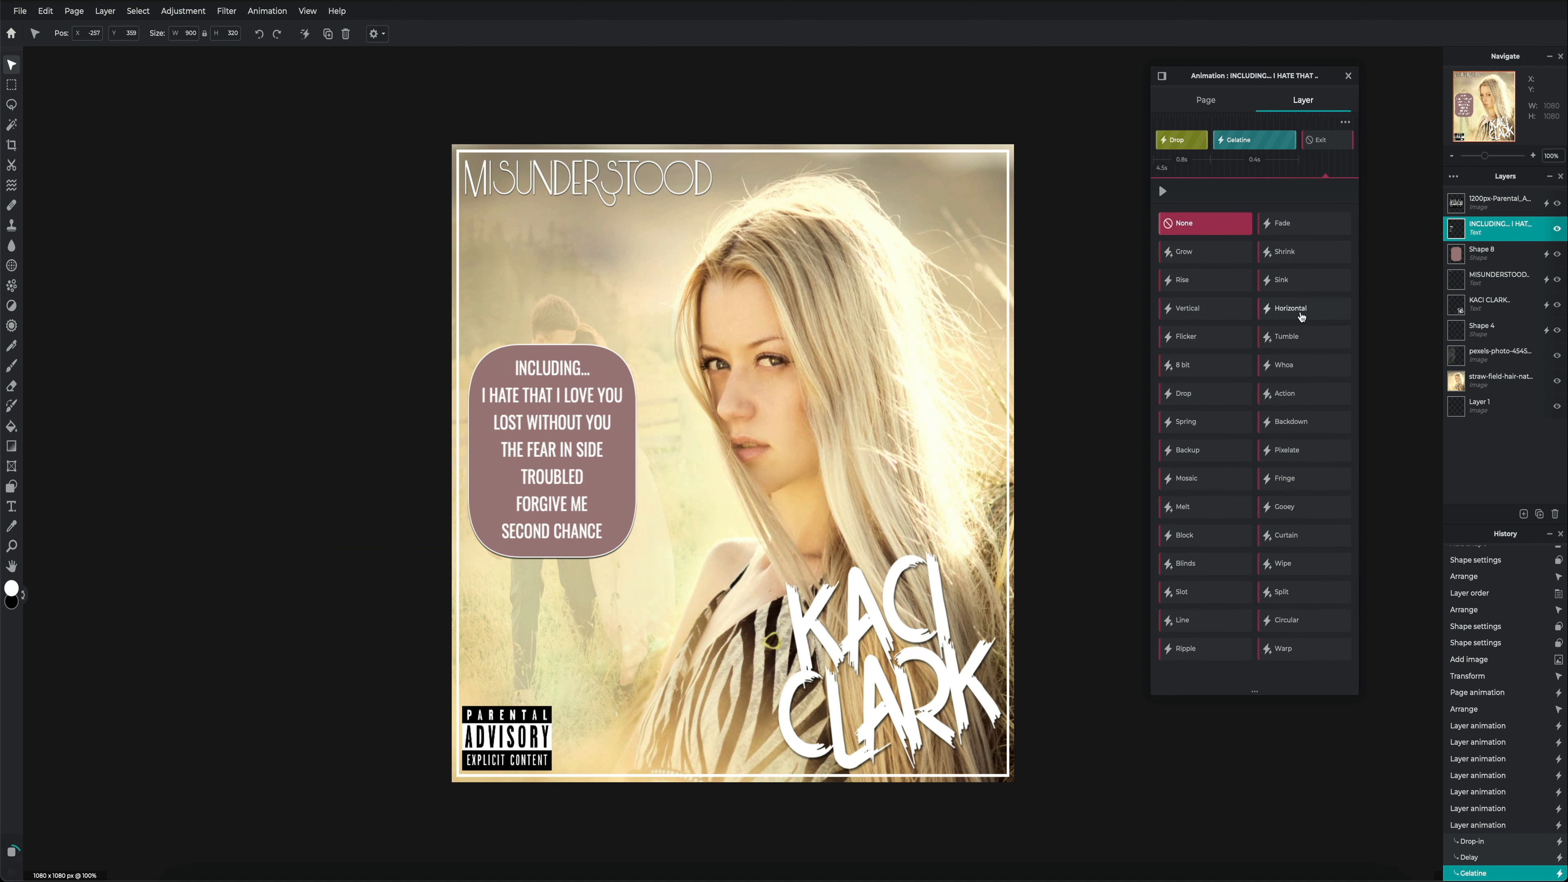
click(1289, 308)
click(1307, 192)
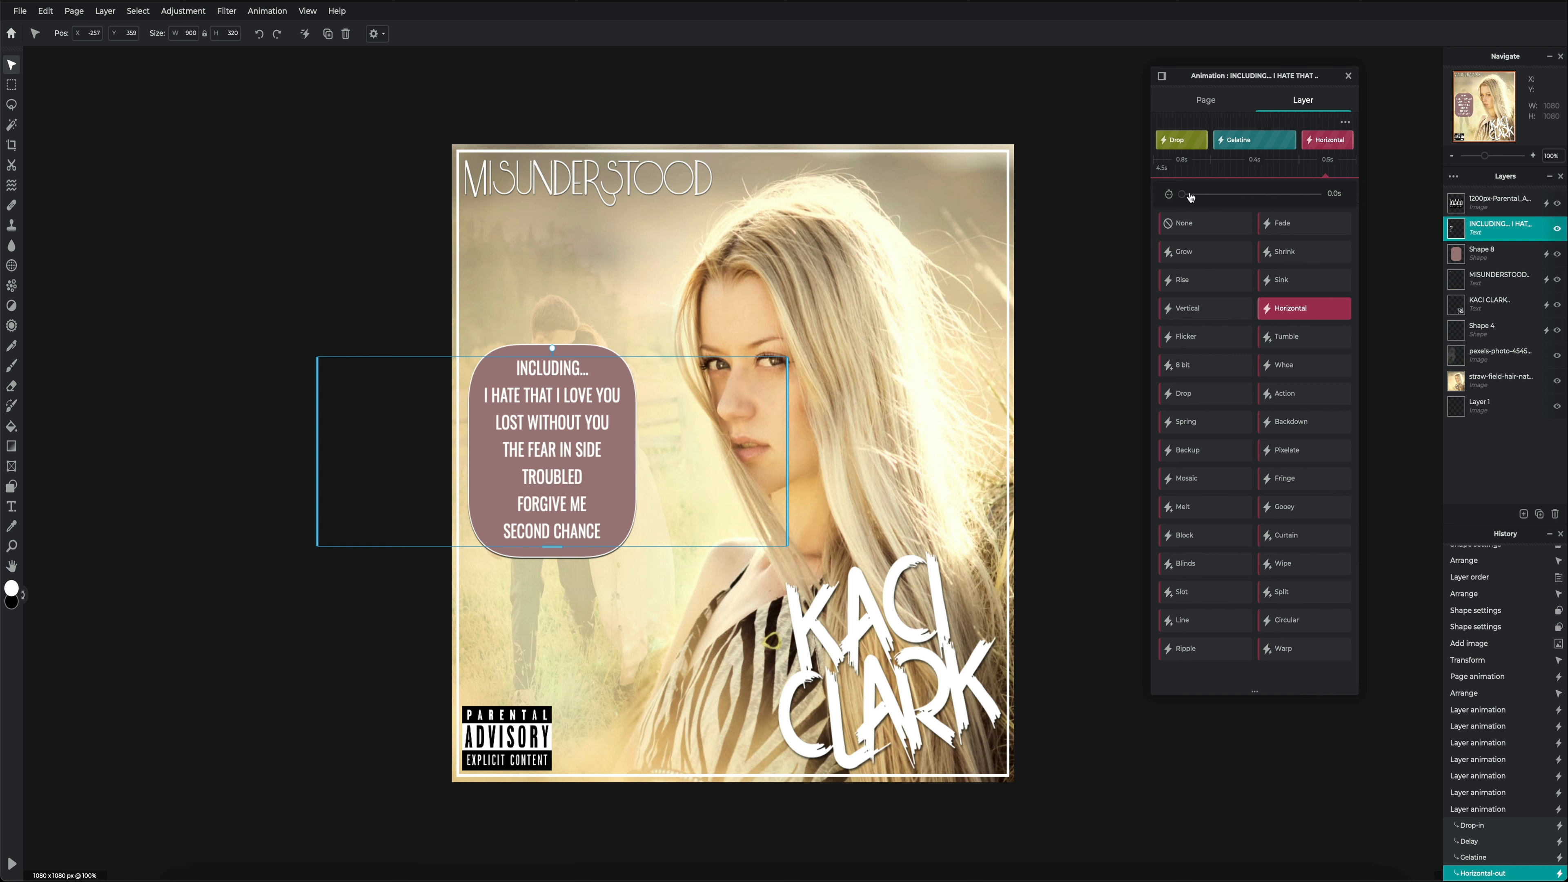
drag(1183, 195, 1229, 203)
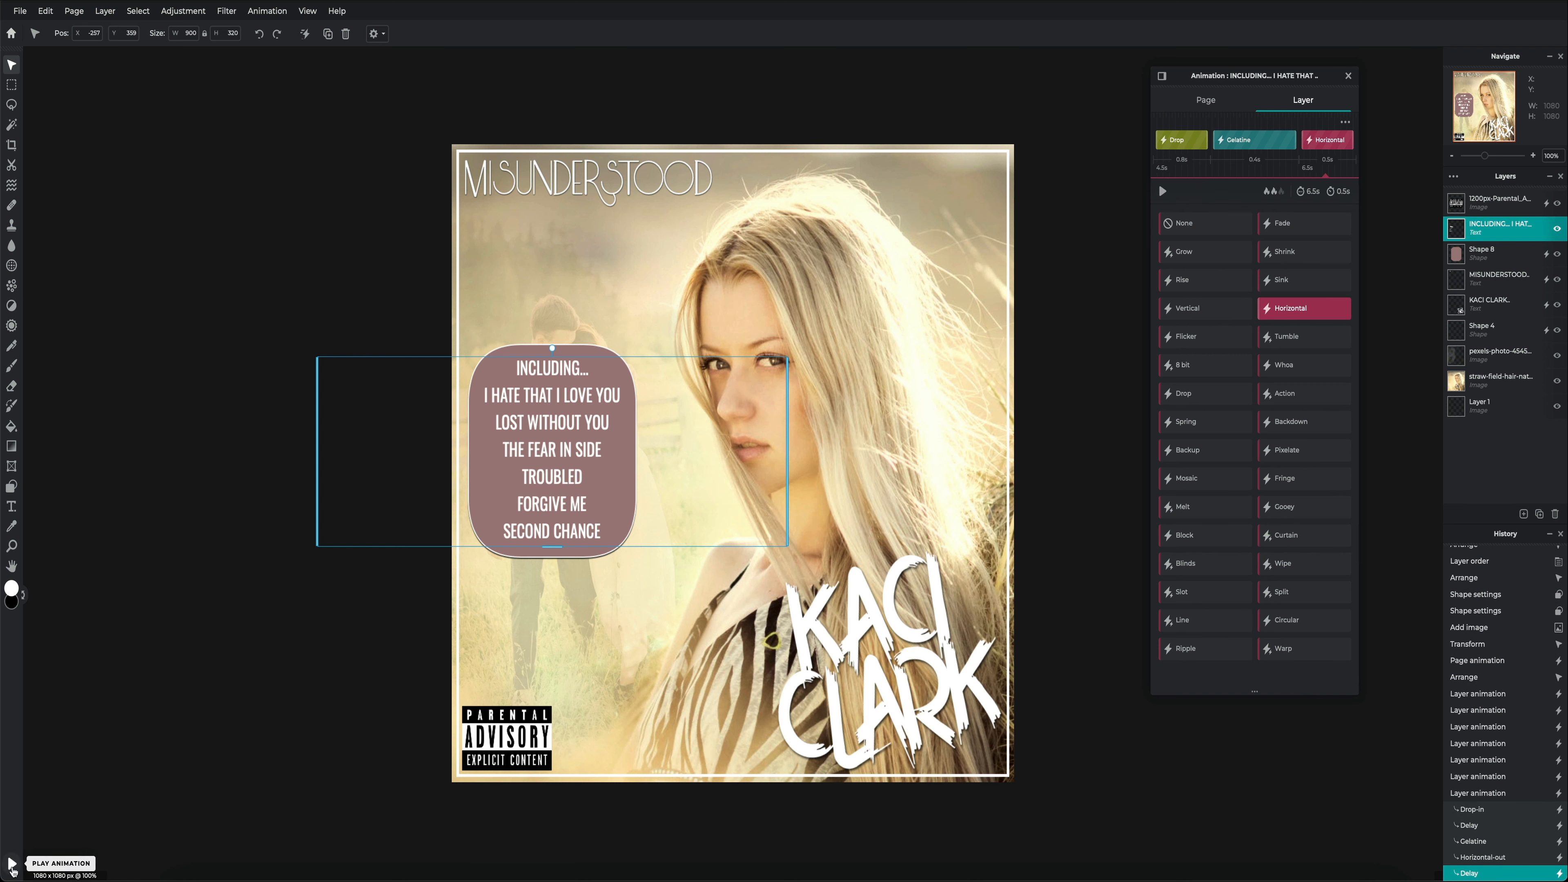
click(11, 864)
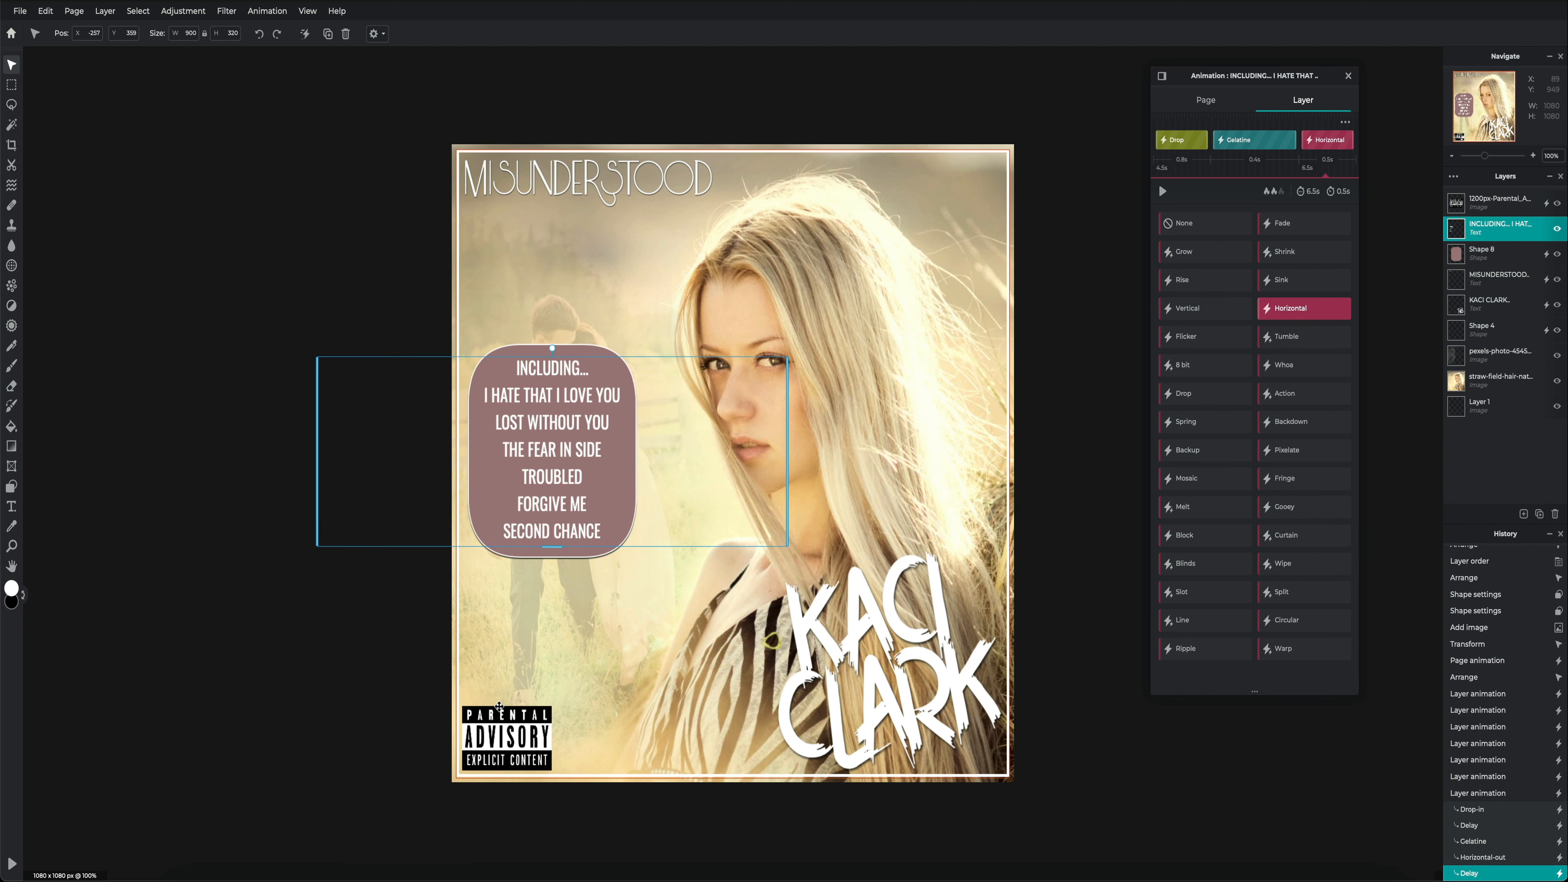
Set the delay of the Parental Advisory label's Flicker exit animation to 6.0 s.
click(1500, 199)
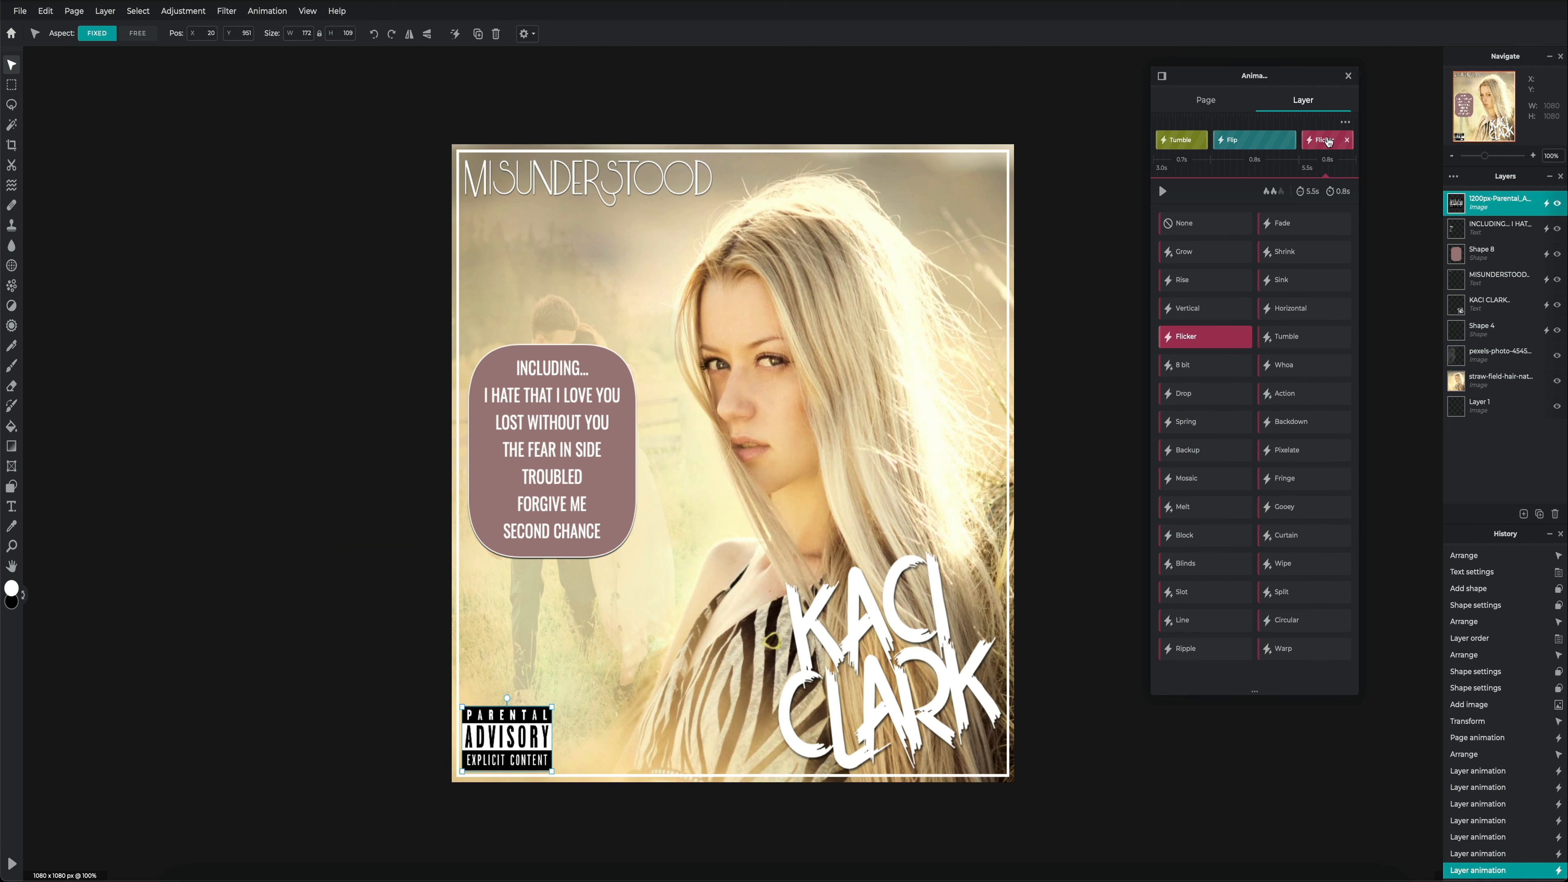
click(1308, 191)
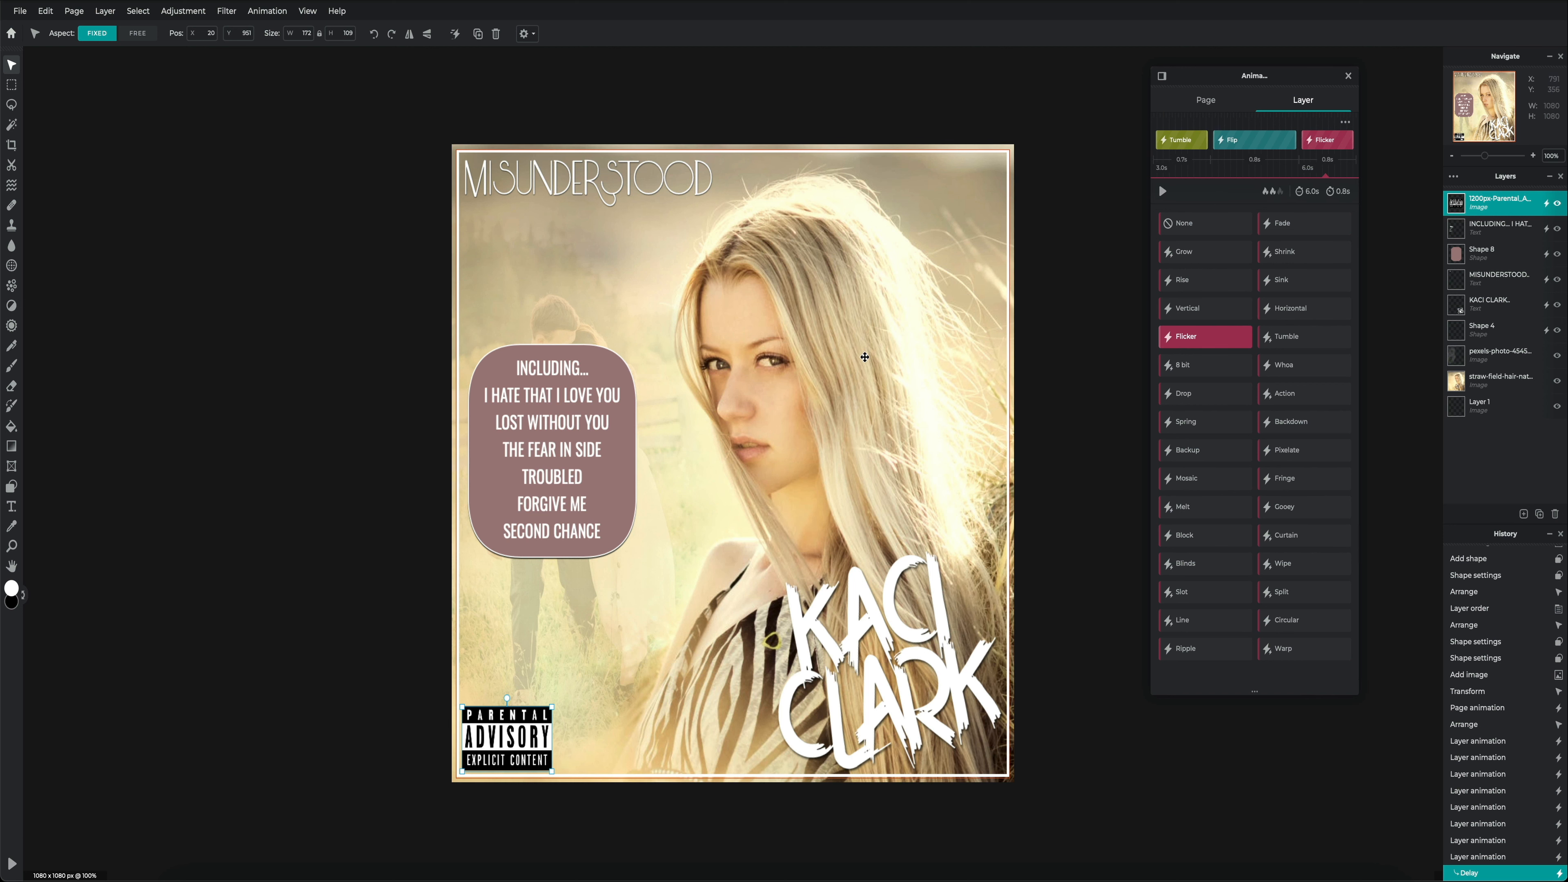
Give the straw-field background photo a Shrink entrance and a Vibrate scene animation, and preview the whole animation.
click(1495, 386)
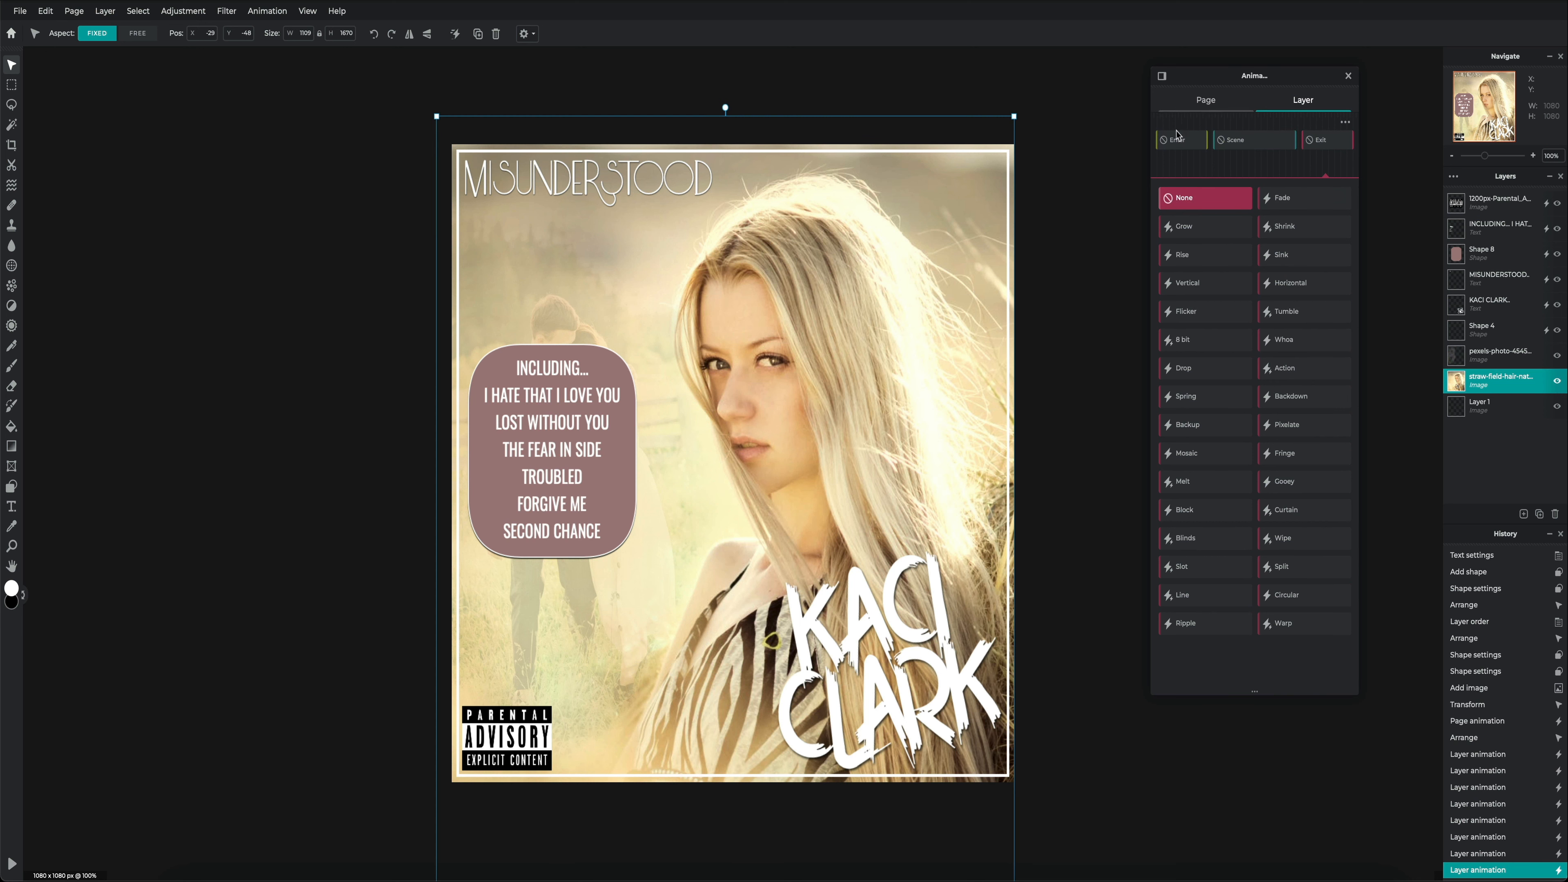
click(1184, 141)
click(1305, 228)
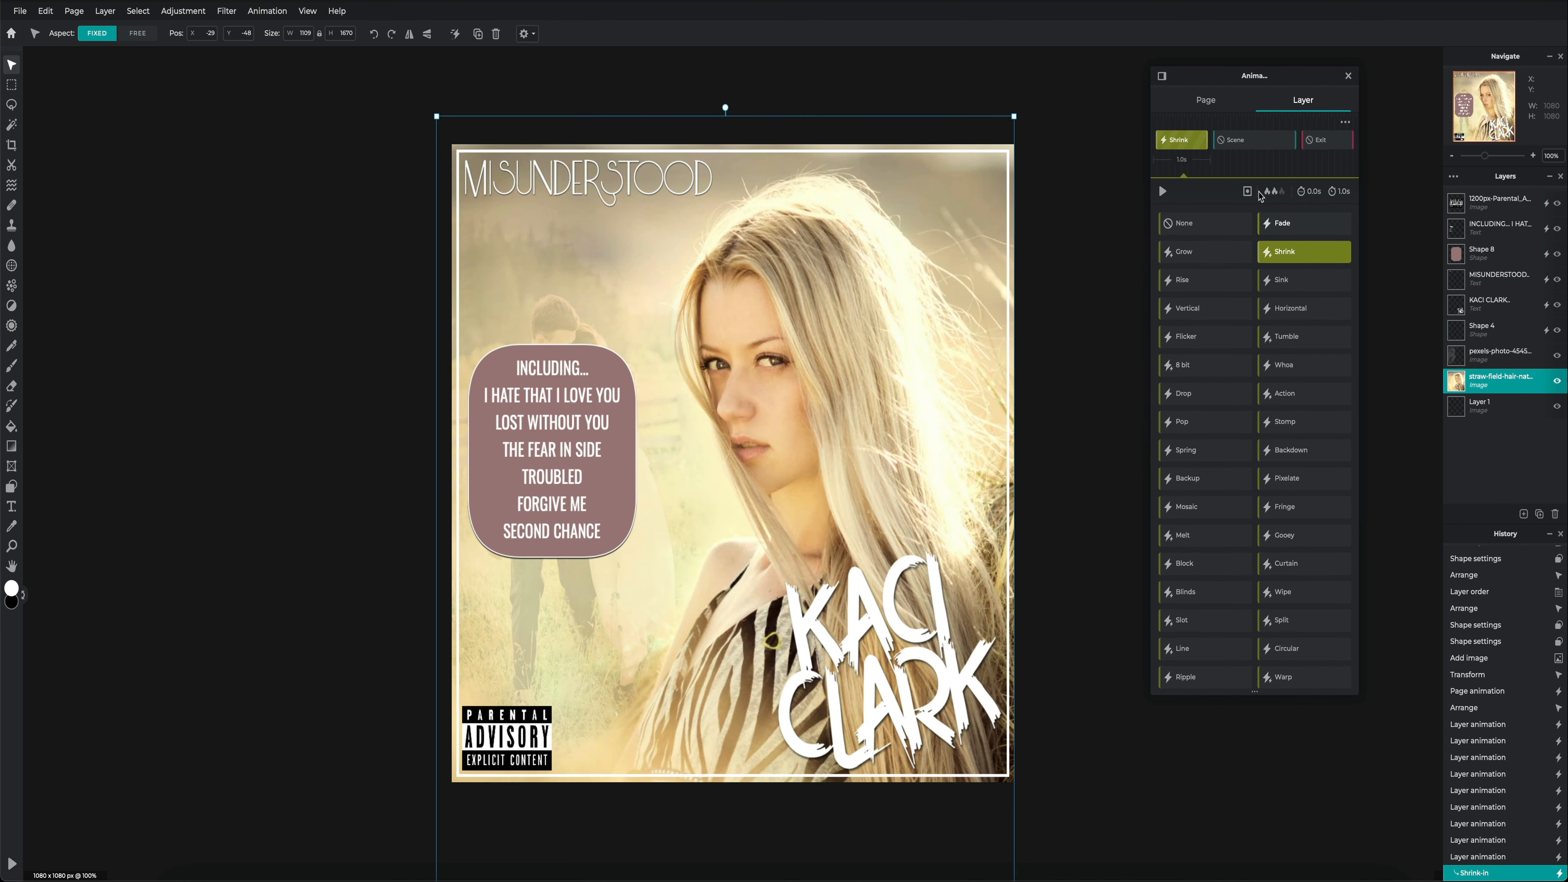
click(1254, 140)
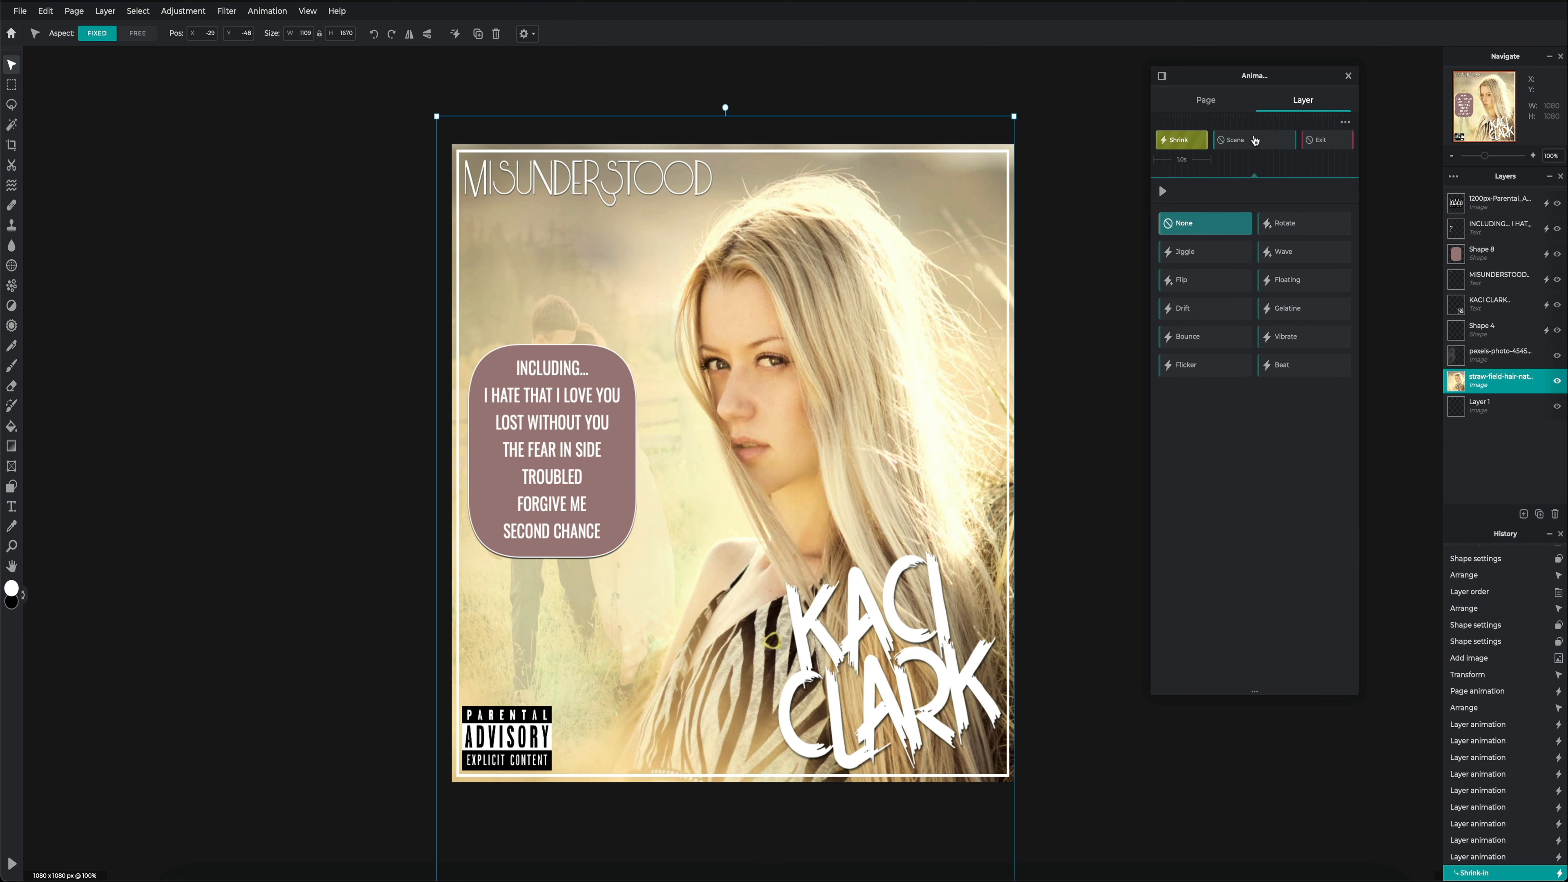
click(1274, 337)
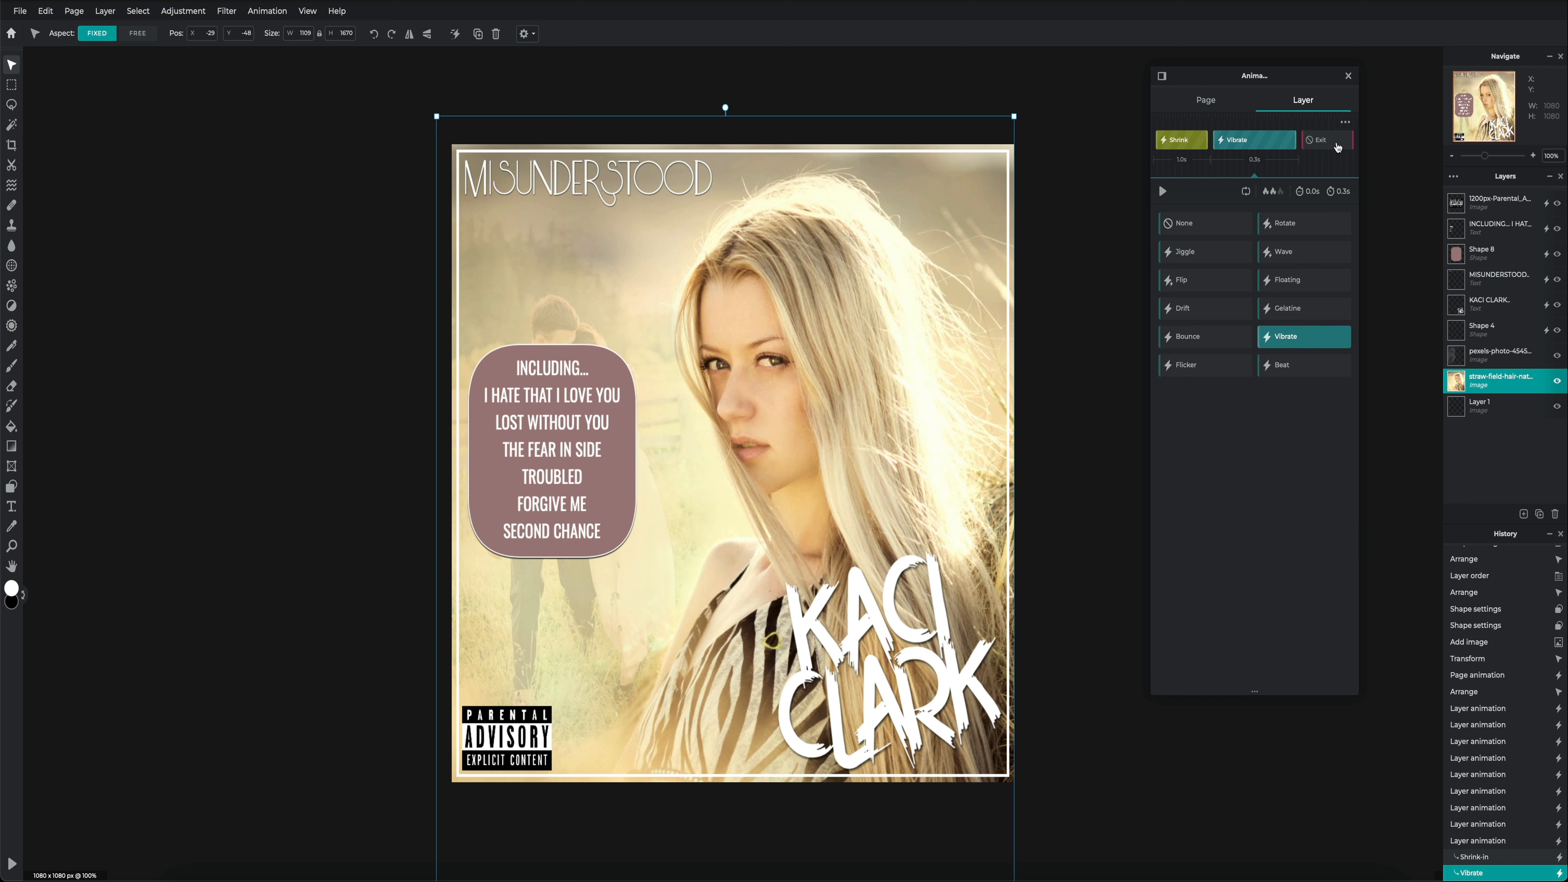
click(1182, 142)
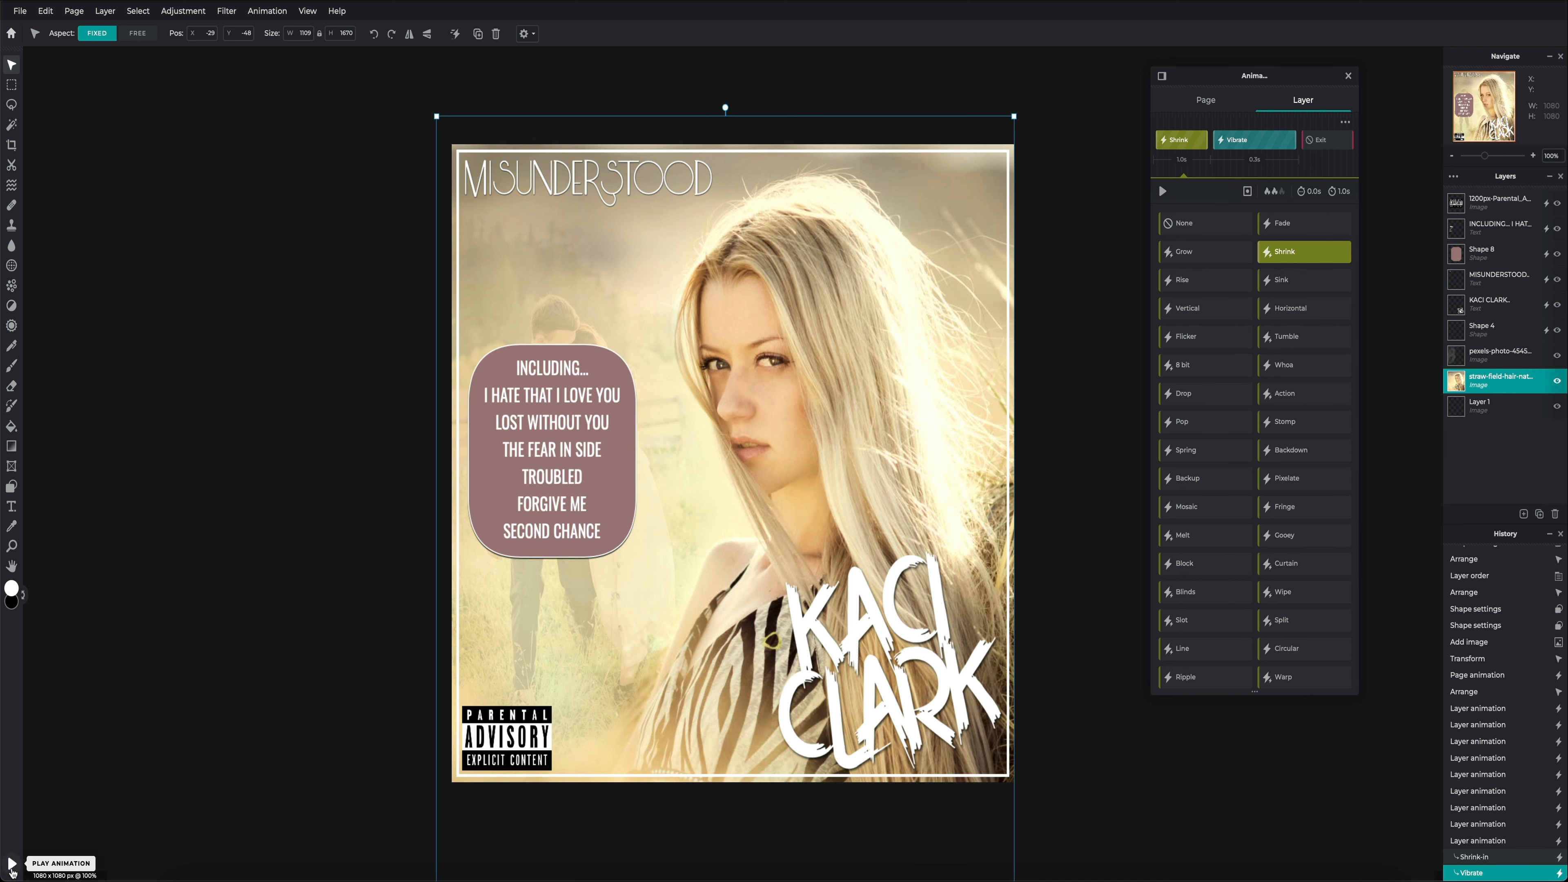
click(11, 865)
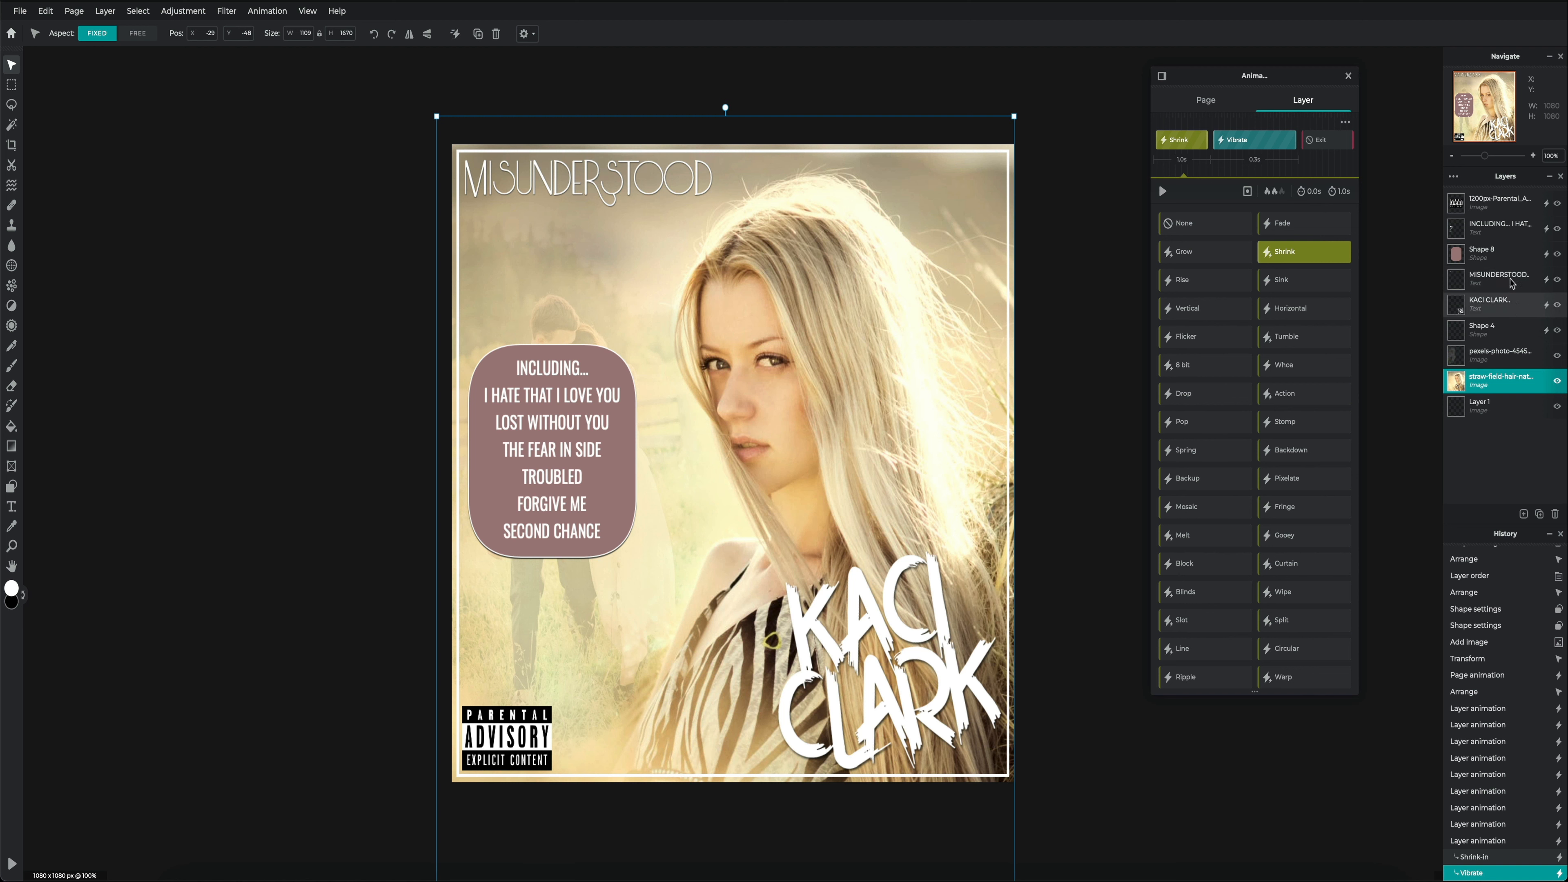
Set the delay of the track-list text's Horizontal exit animation to 5.5 s.
click(1509, 229)
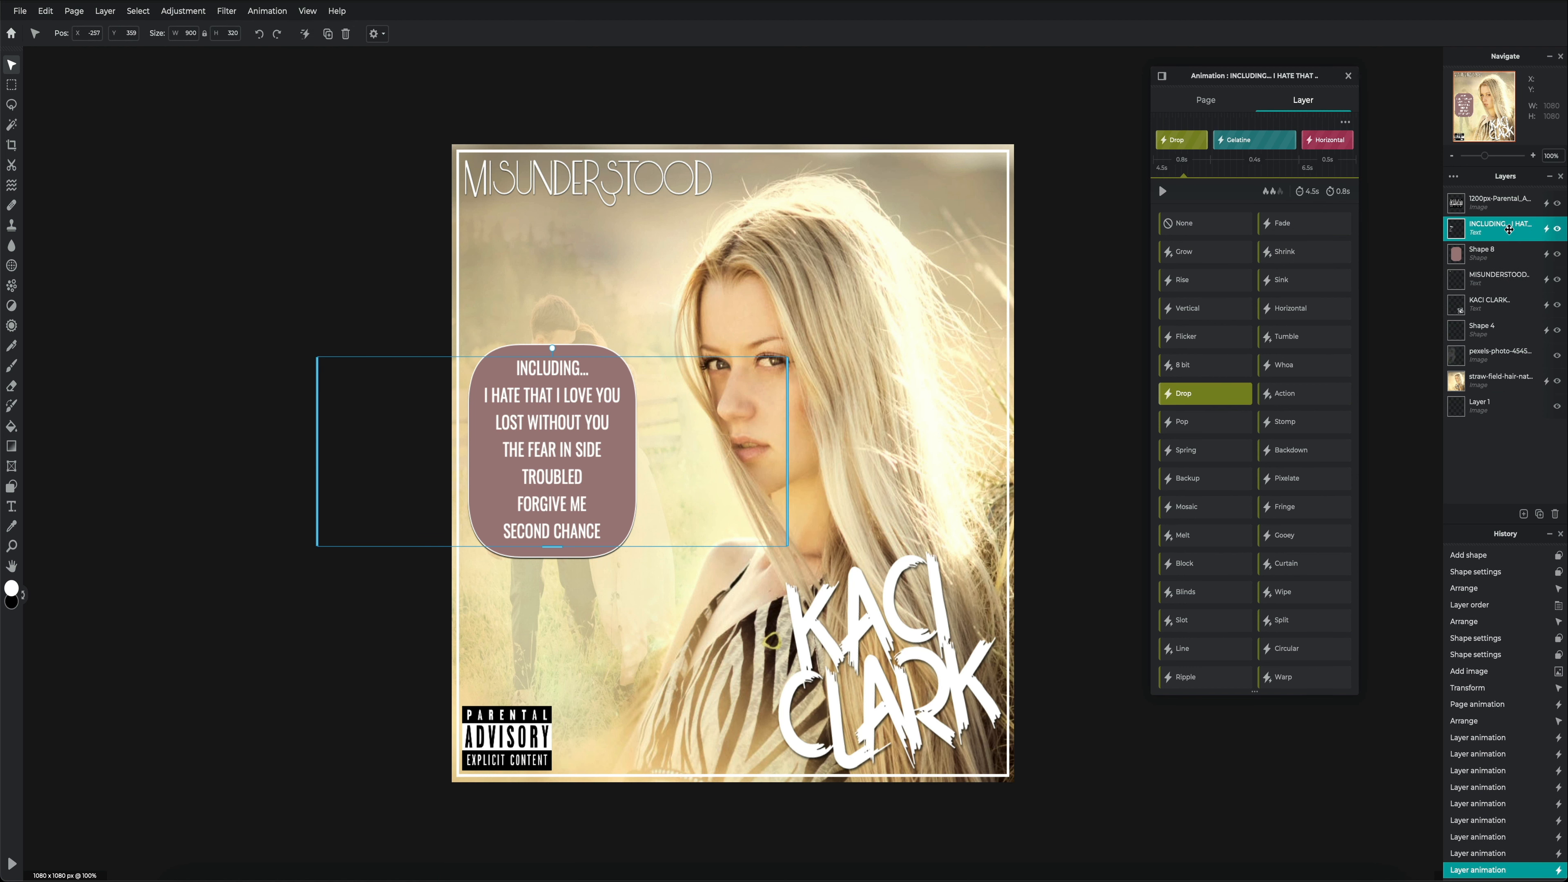
click(1321, 141)
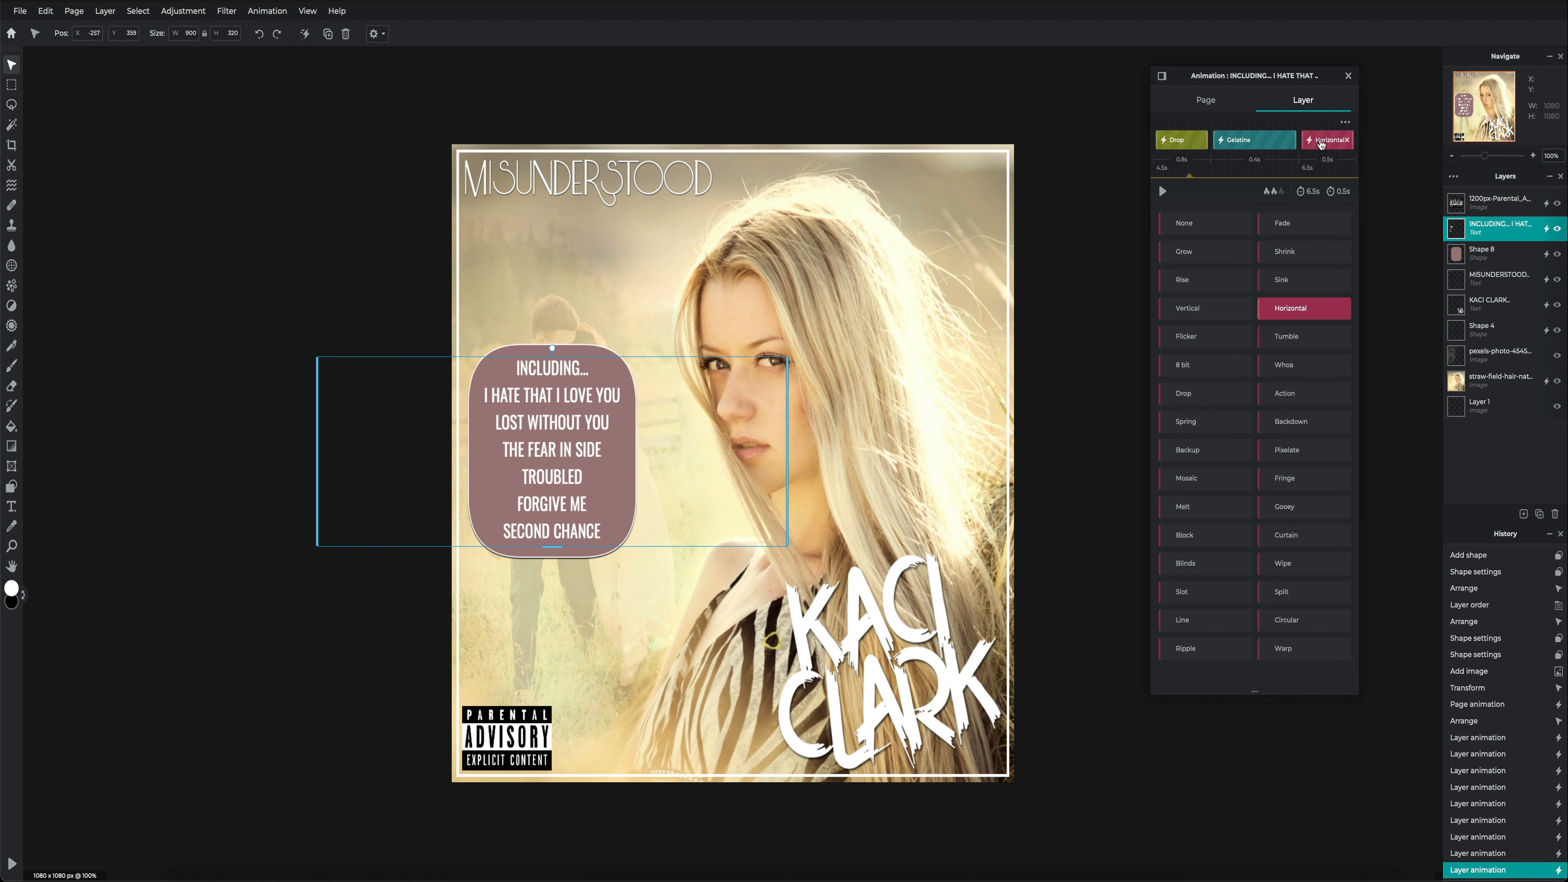
click(1311, 192)
drag(1230, 197, 1220, 197)
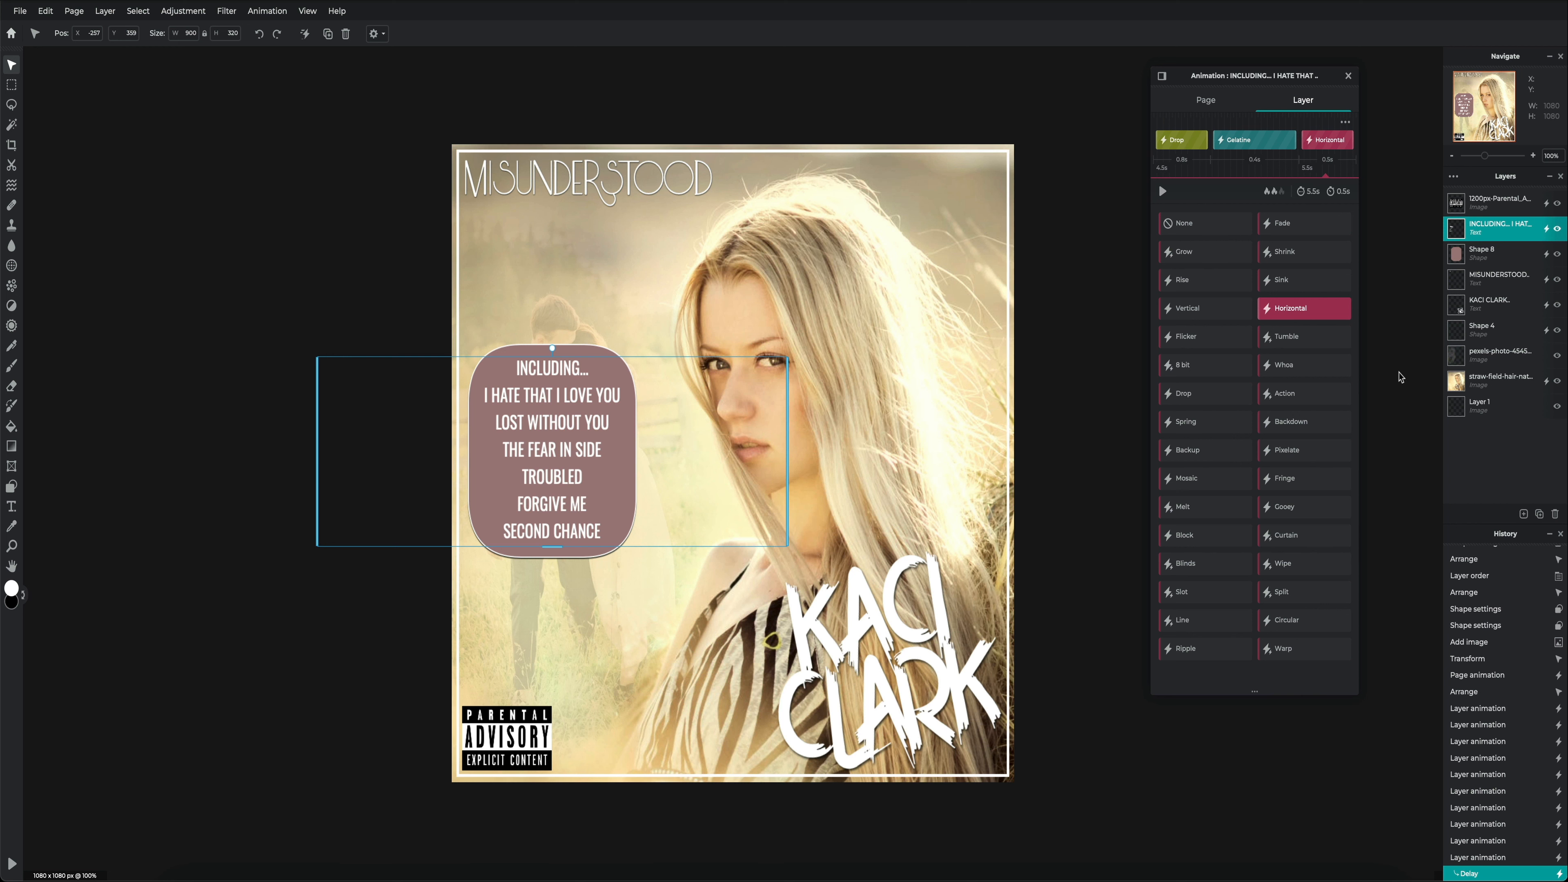
Give the pexels-photo couple image a Fade entrance delayed by 1.0 s and preview the whole animation.
click(1509, 357)
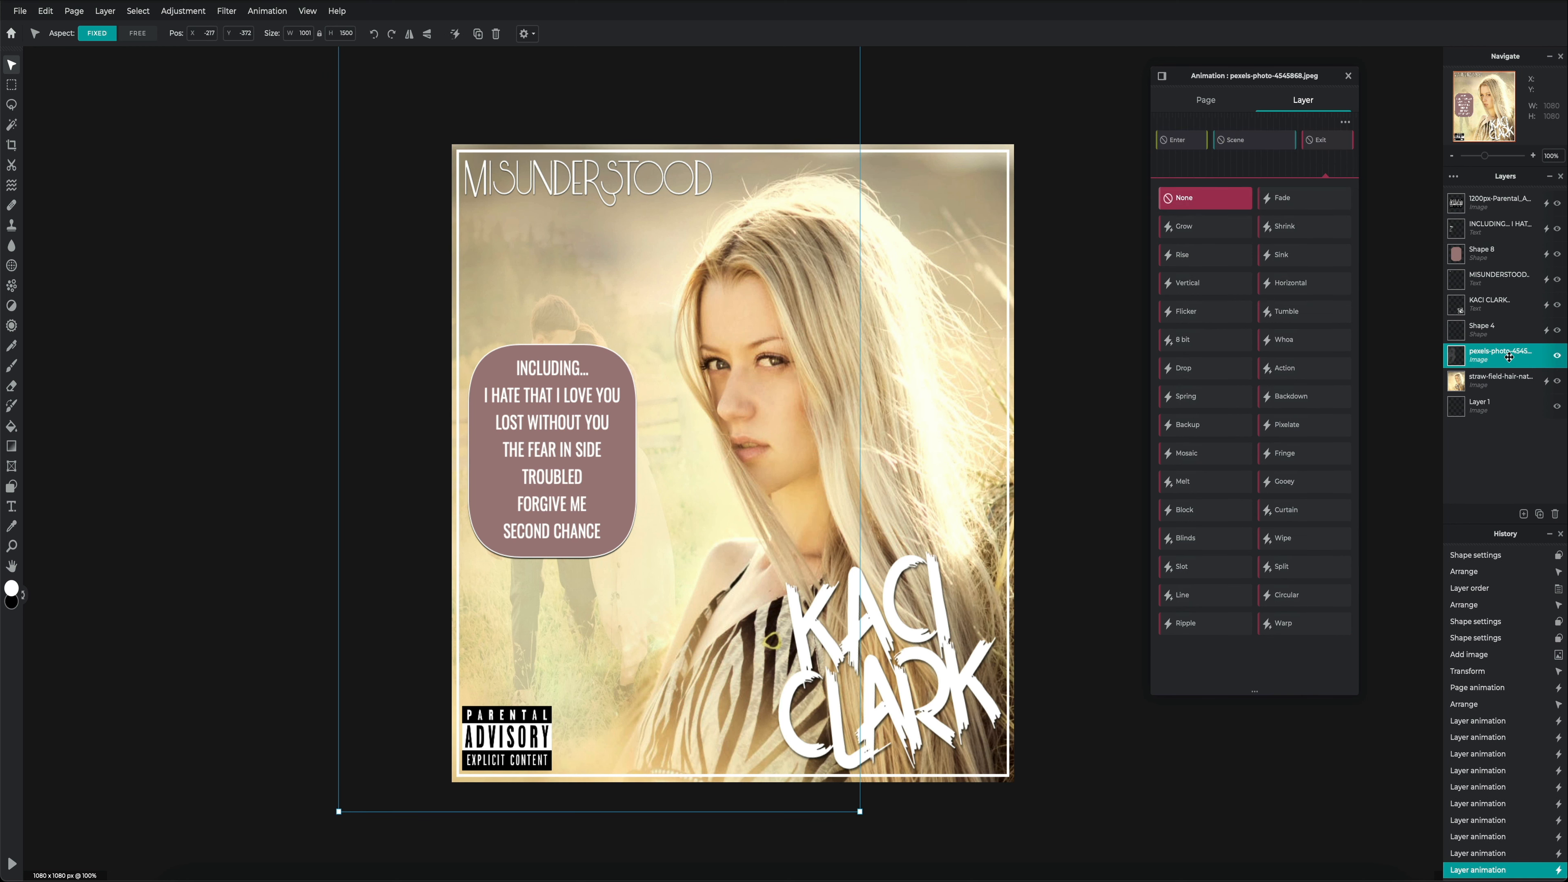
click(1196, 141)
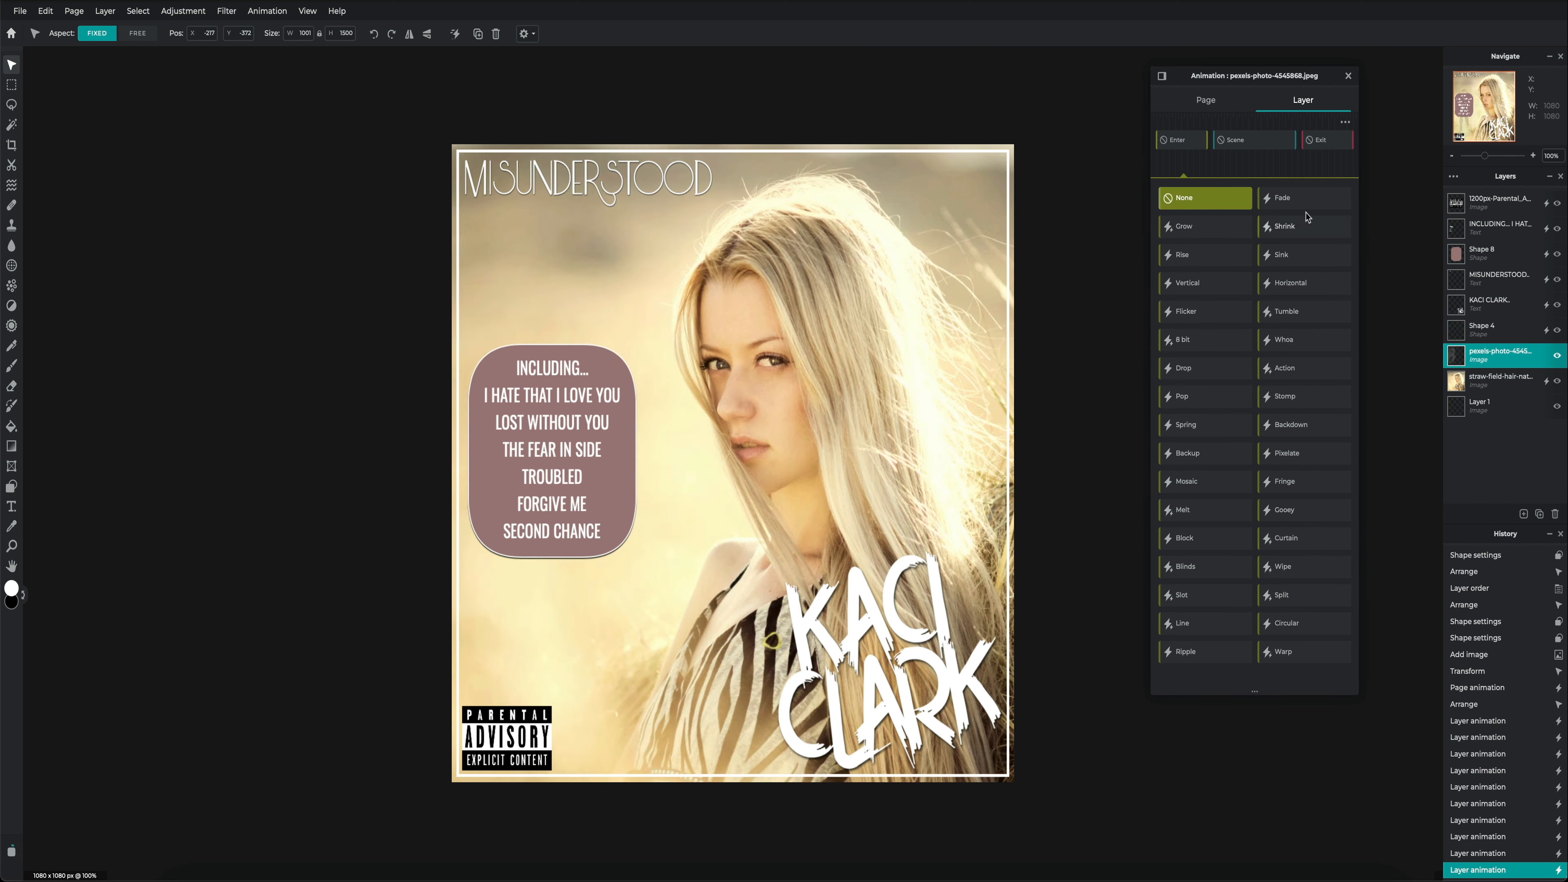
click(1305, 199)
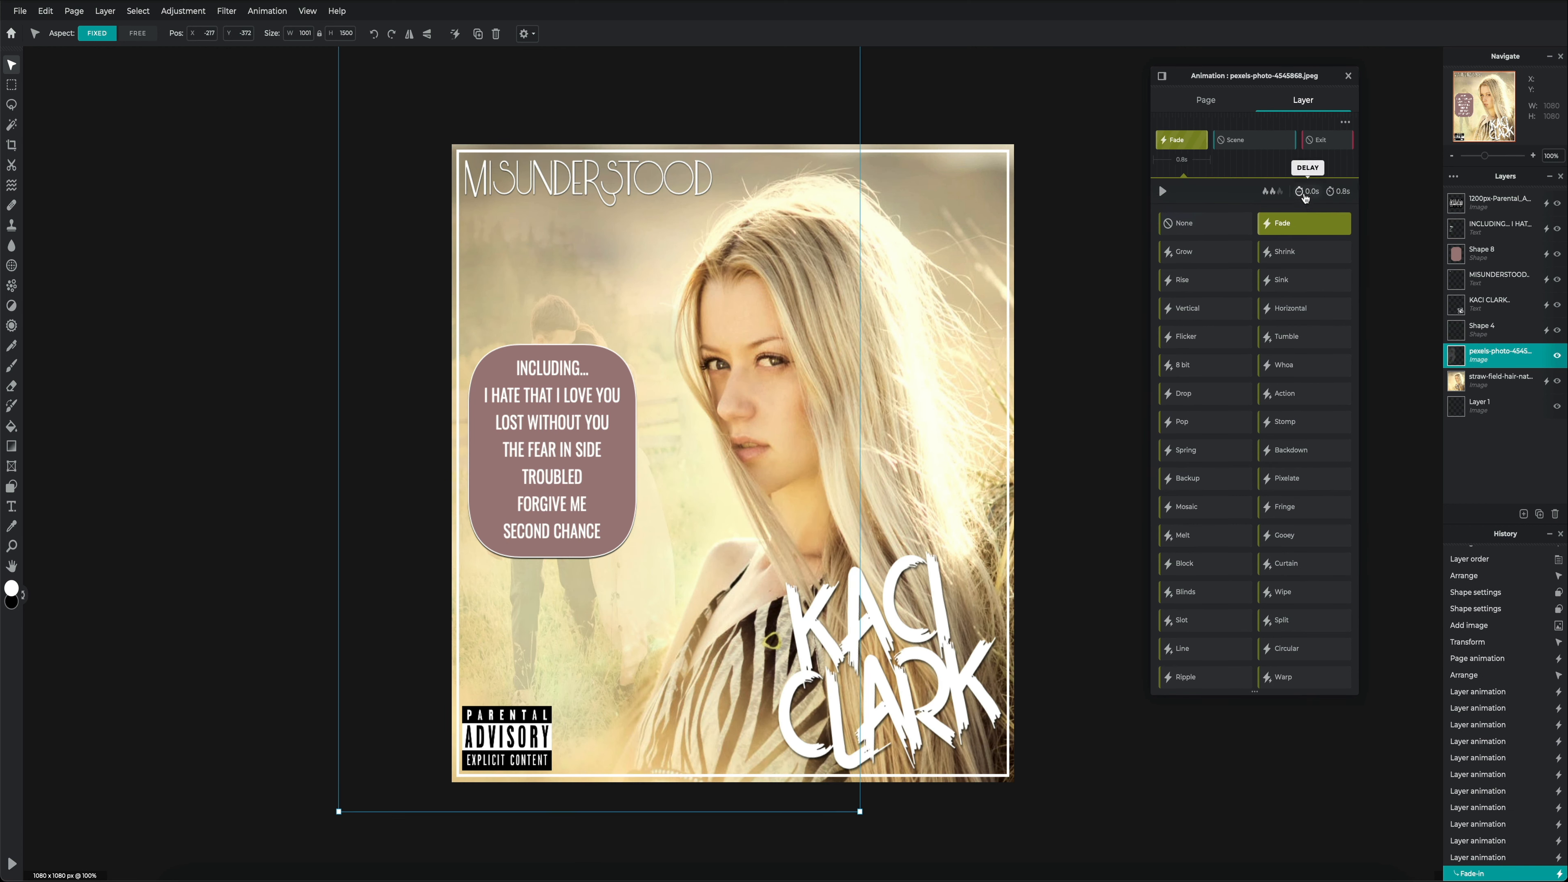
click(1304, 193)
drag(1182, 195, 1189, 198)
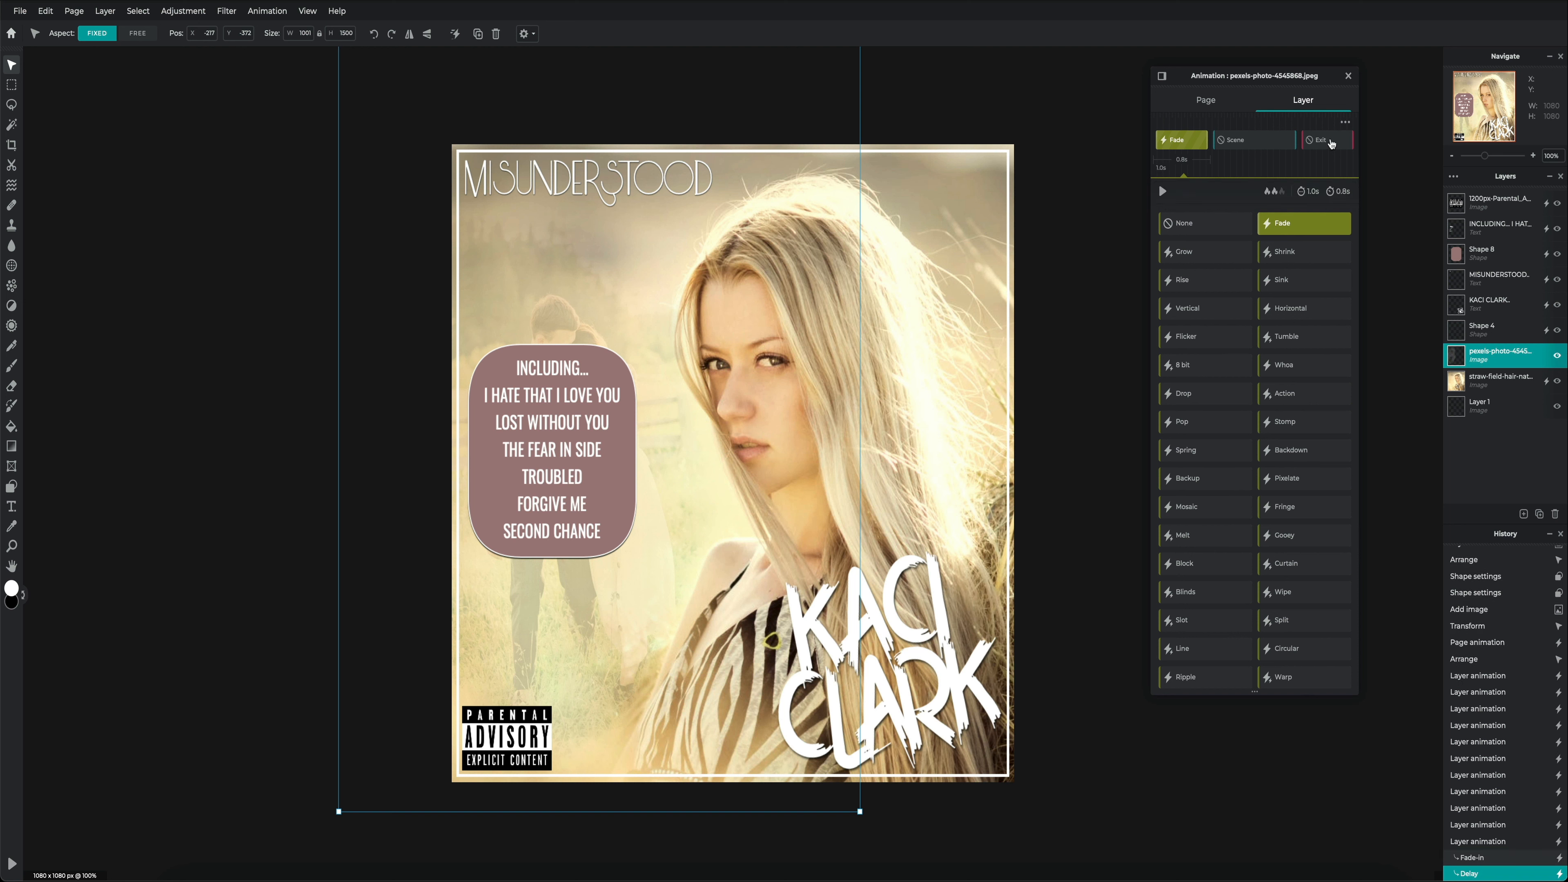
click(11, 863)
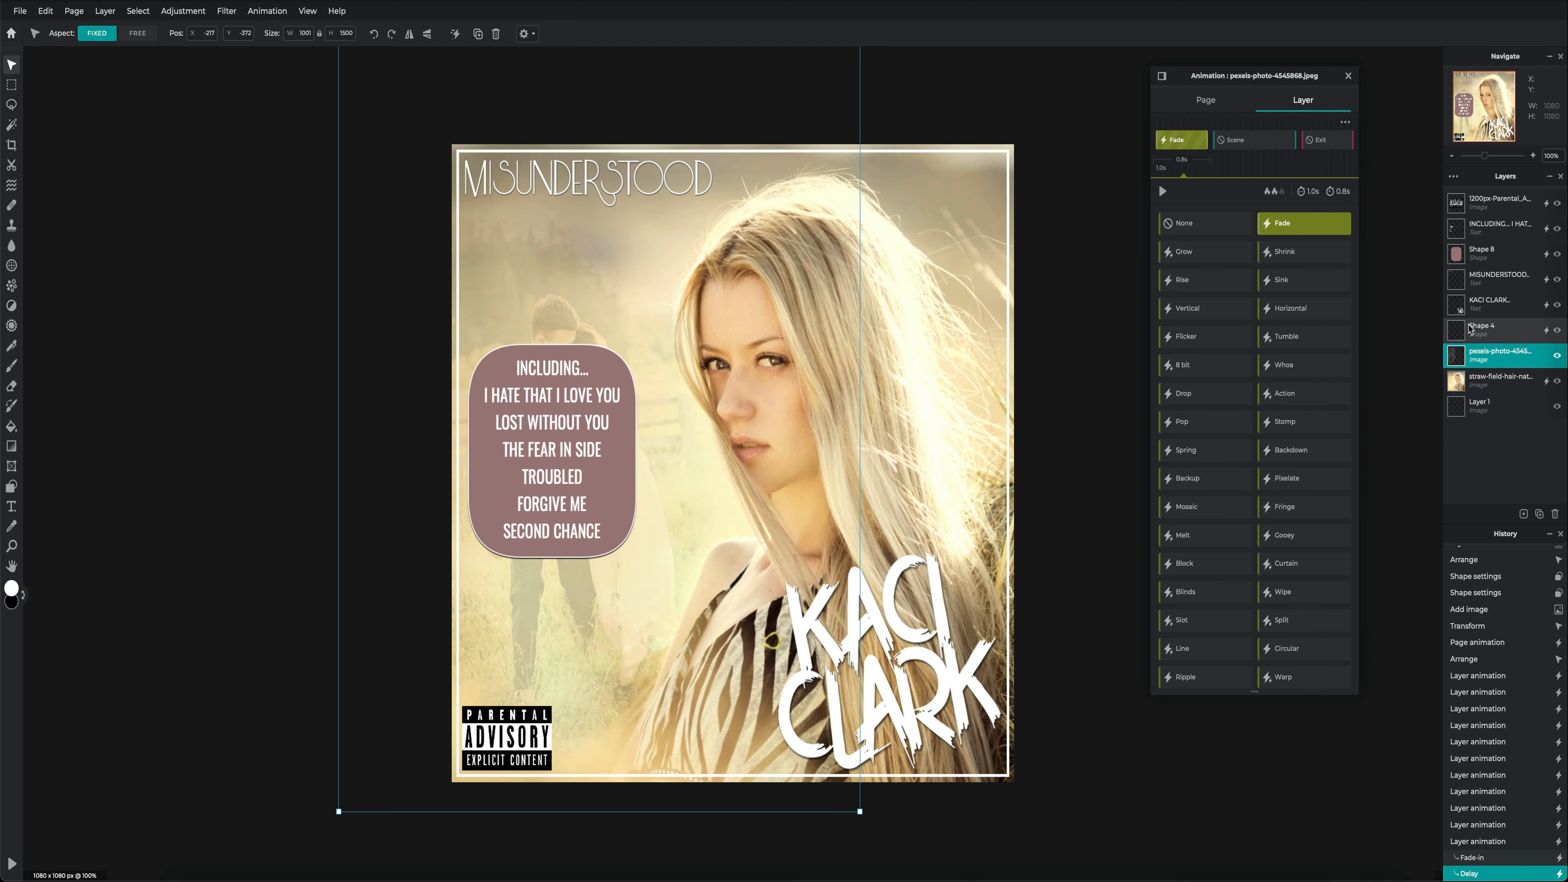
Duplicate the artist-name text layer, move the copy up over the woman's face and rotate it upright.
click(1487, 308)
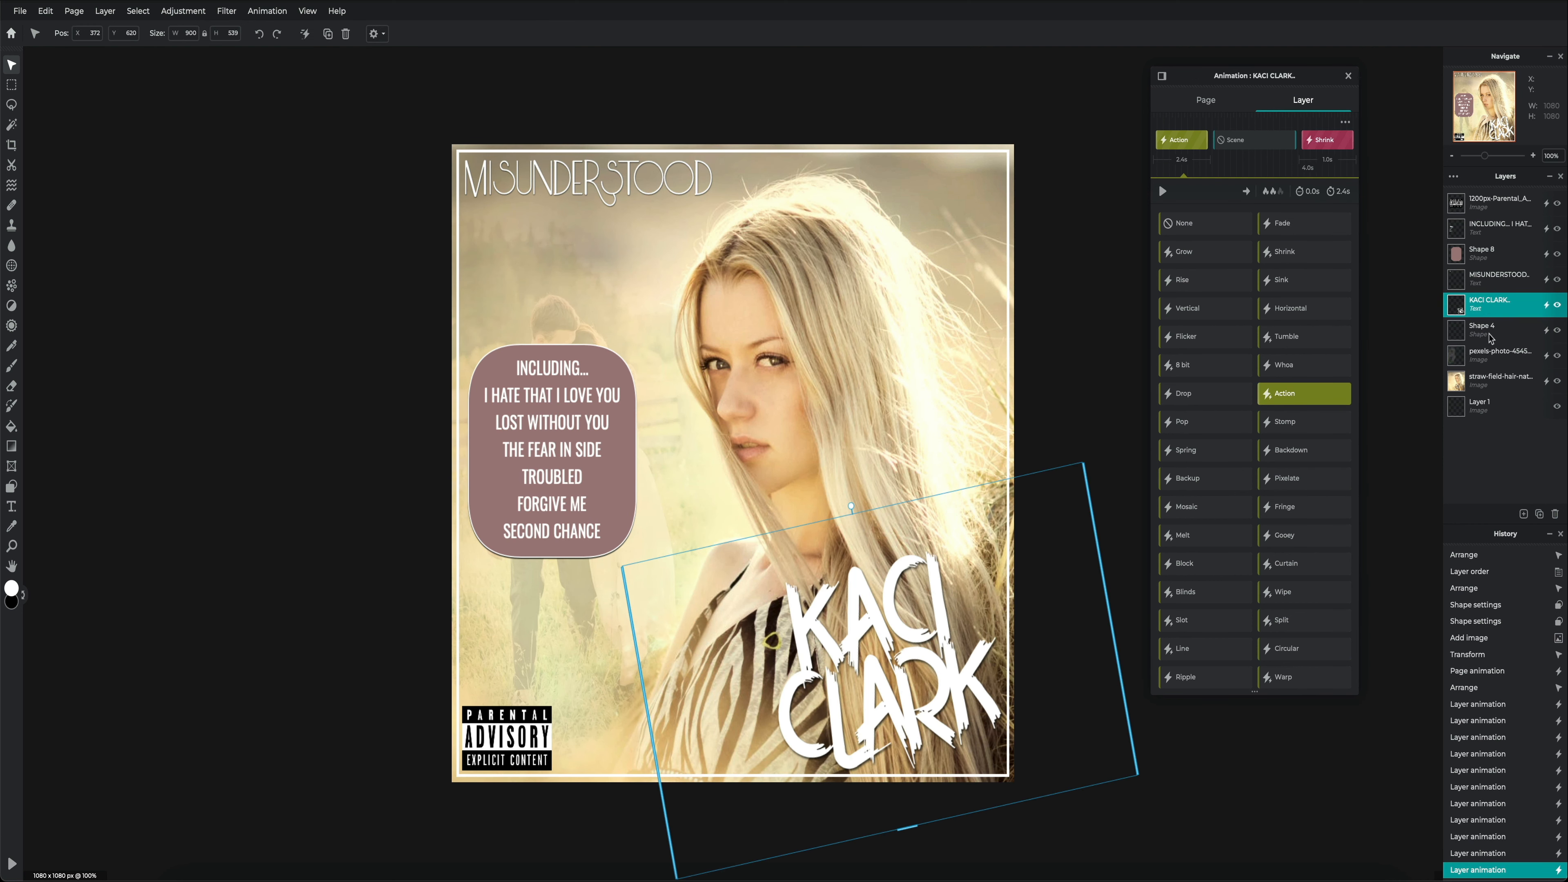
click(1540, 514)
drag(865, 649, 772, 379)
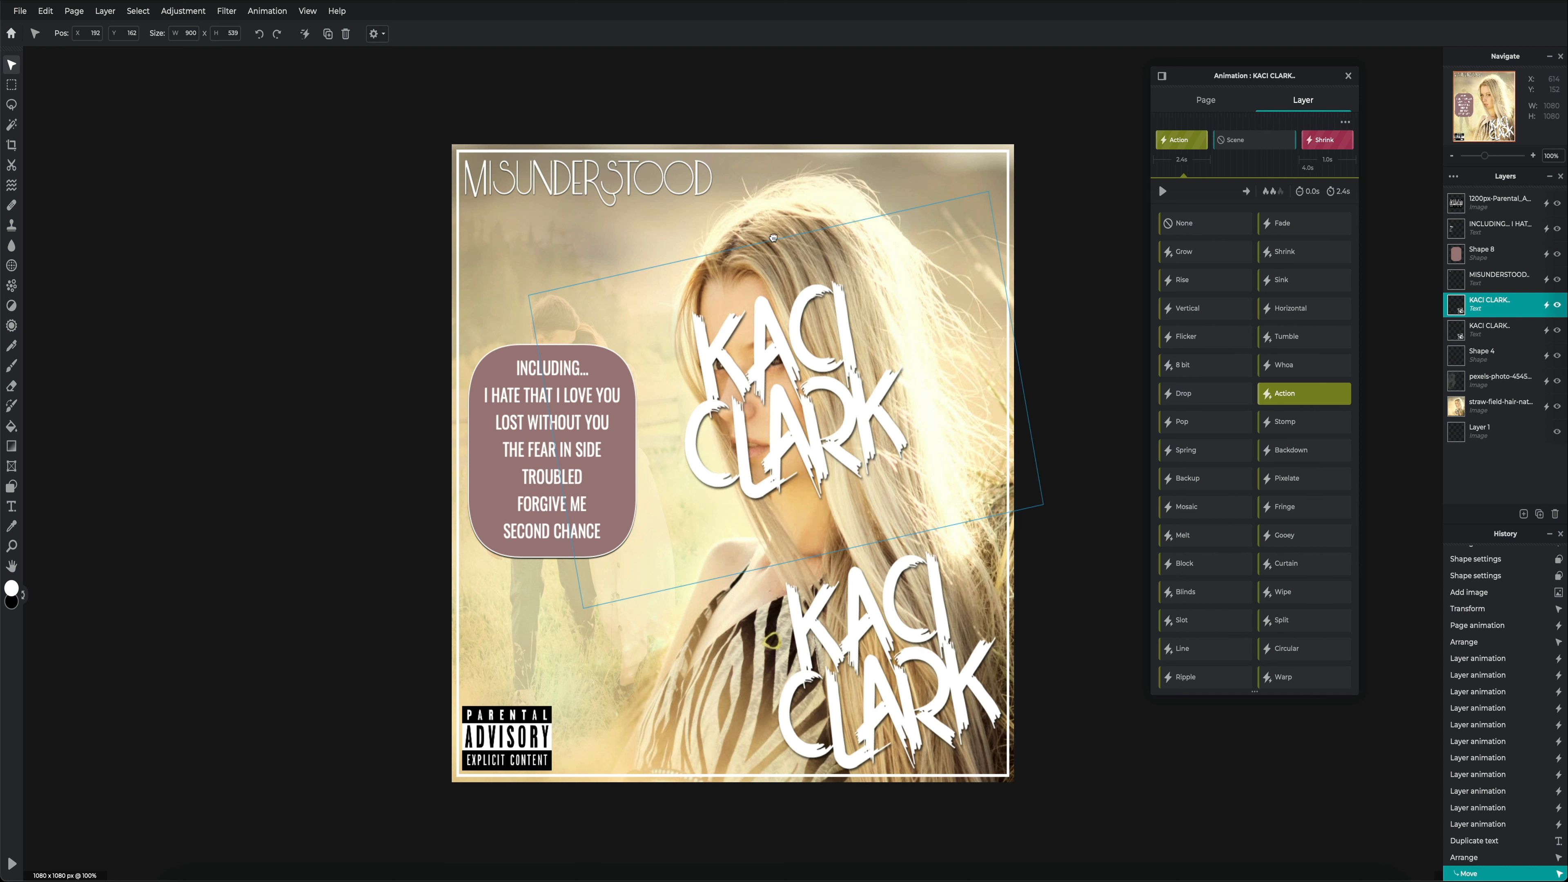
drag(761, 236, 788, 232)
Change the duplicated text to "Available September 14th PreOrder Now", enlarge it across the cover and move its layer to the top of the stack.
double_click(778, 389)
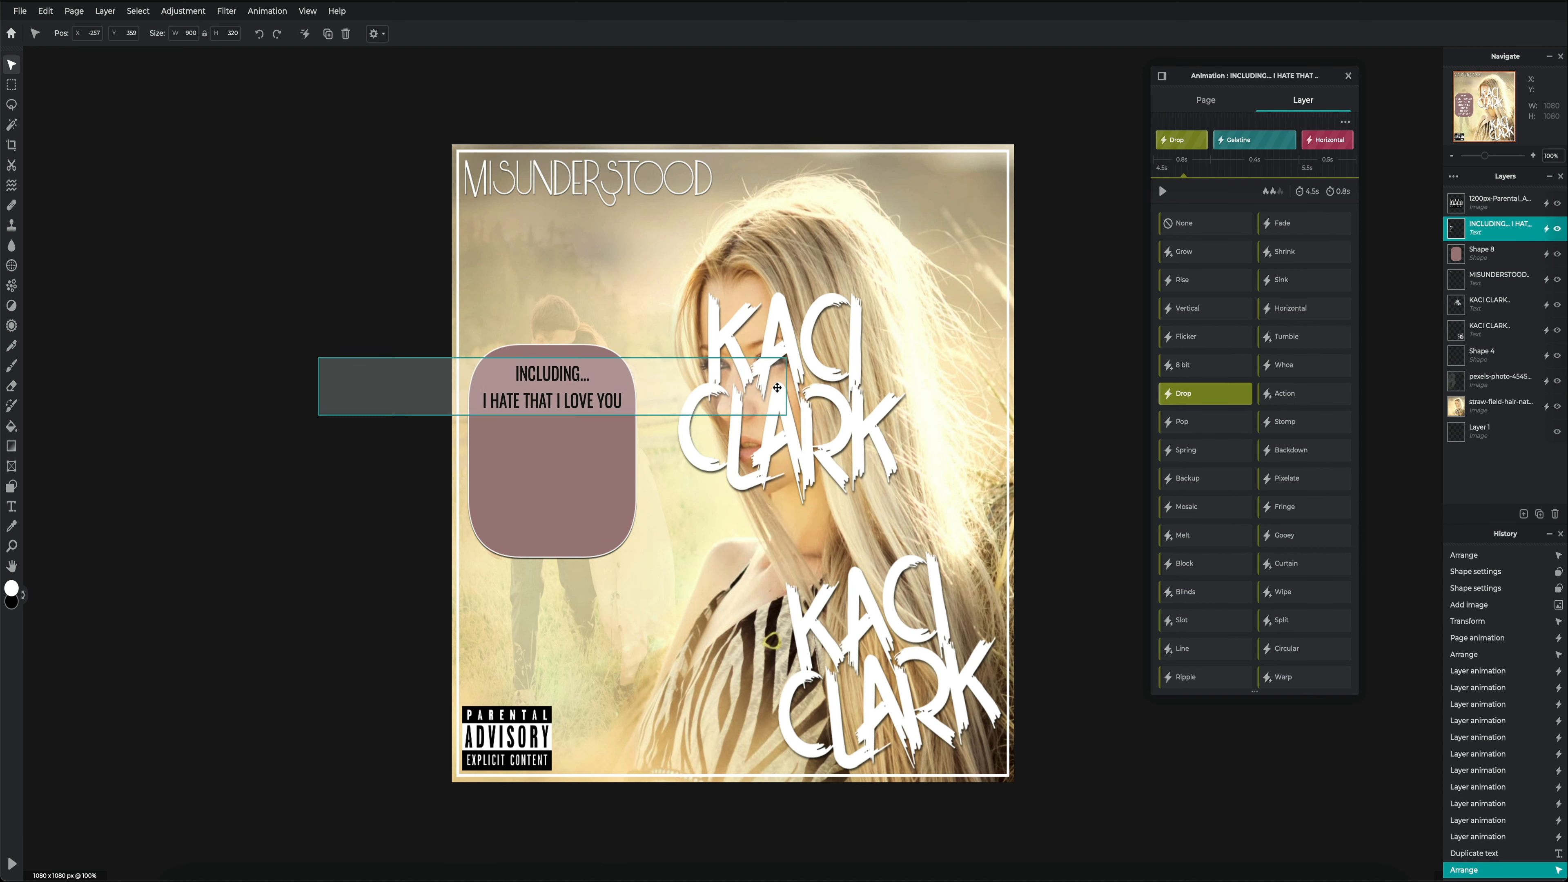
double_click(827, 360)
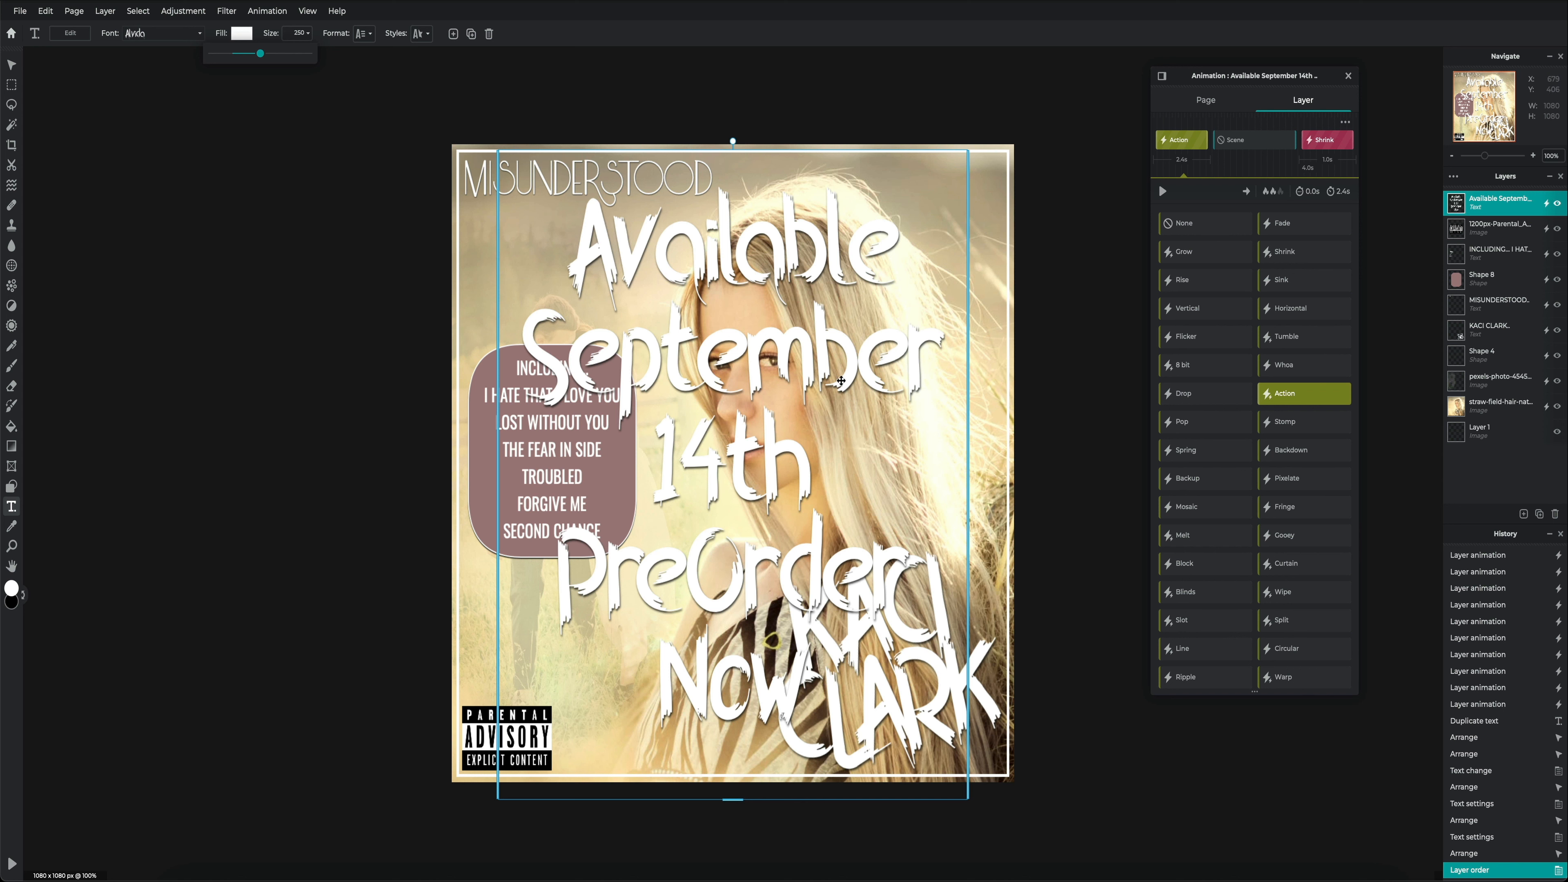
Give the Available September 14th text a Tumble entrance delayed by 11.5 s and preview the whole animation.
click(1296, 336)
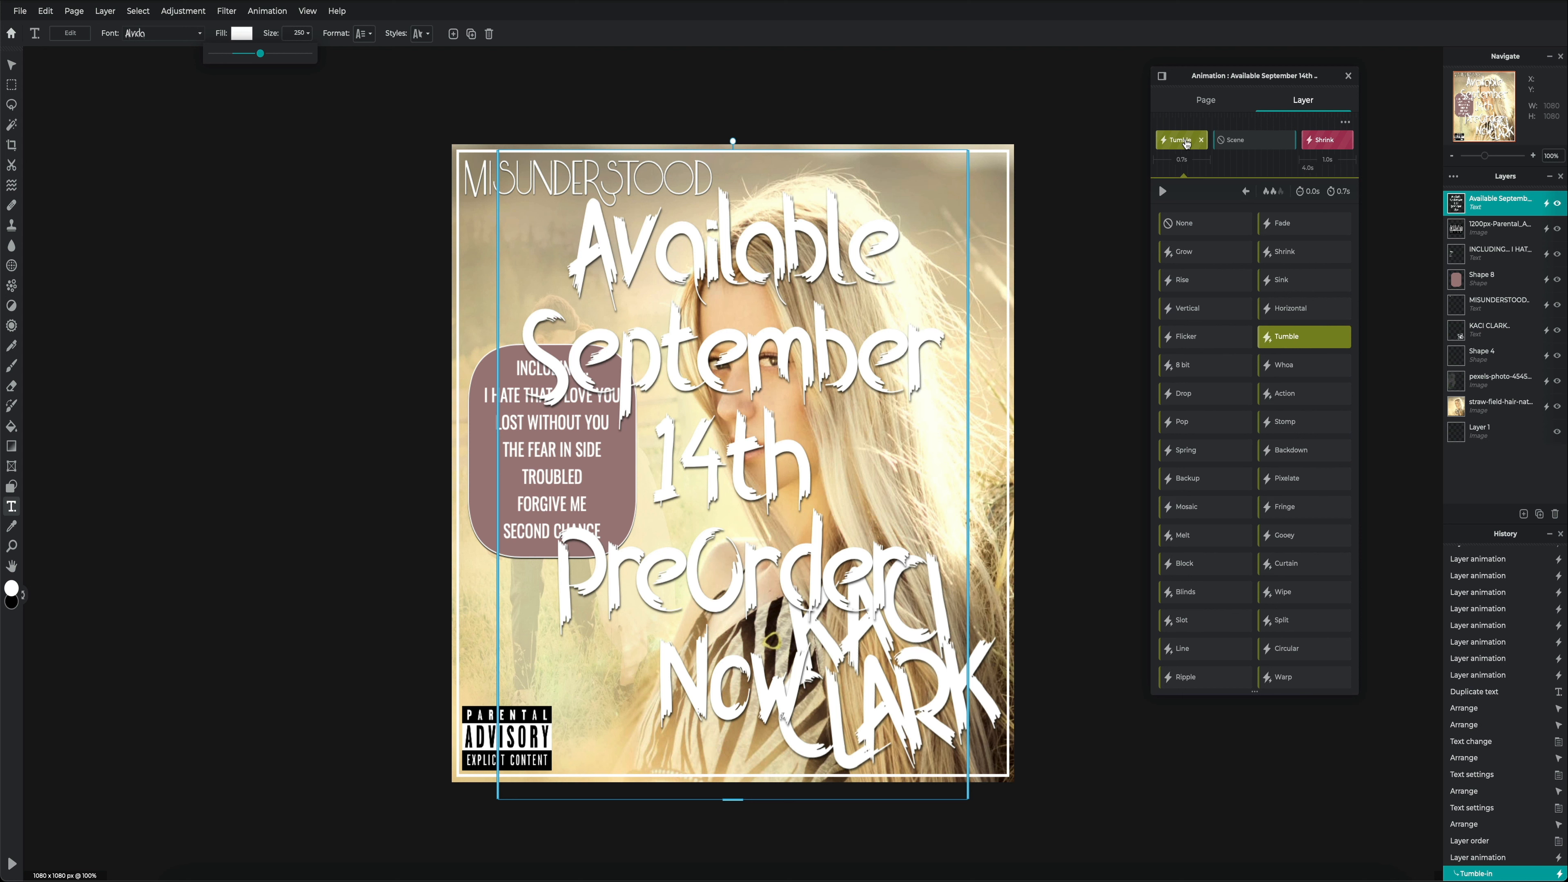
click(1308, 192)
drag(1184, 198, 1220, 198)
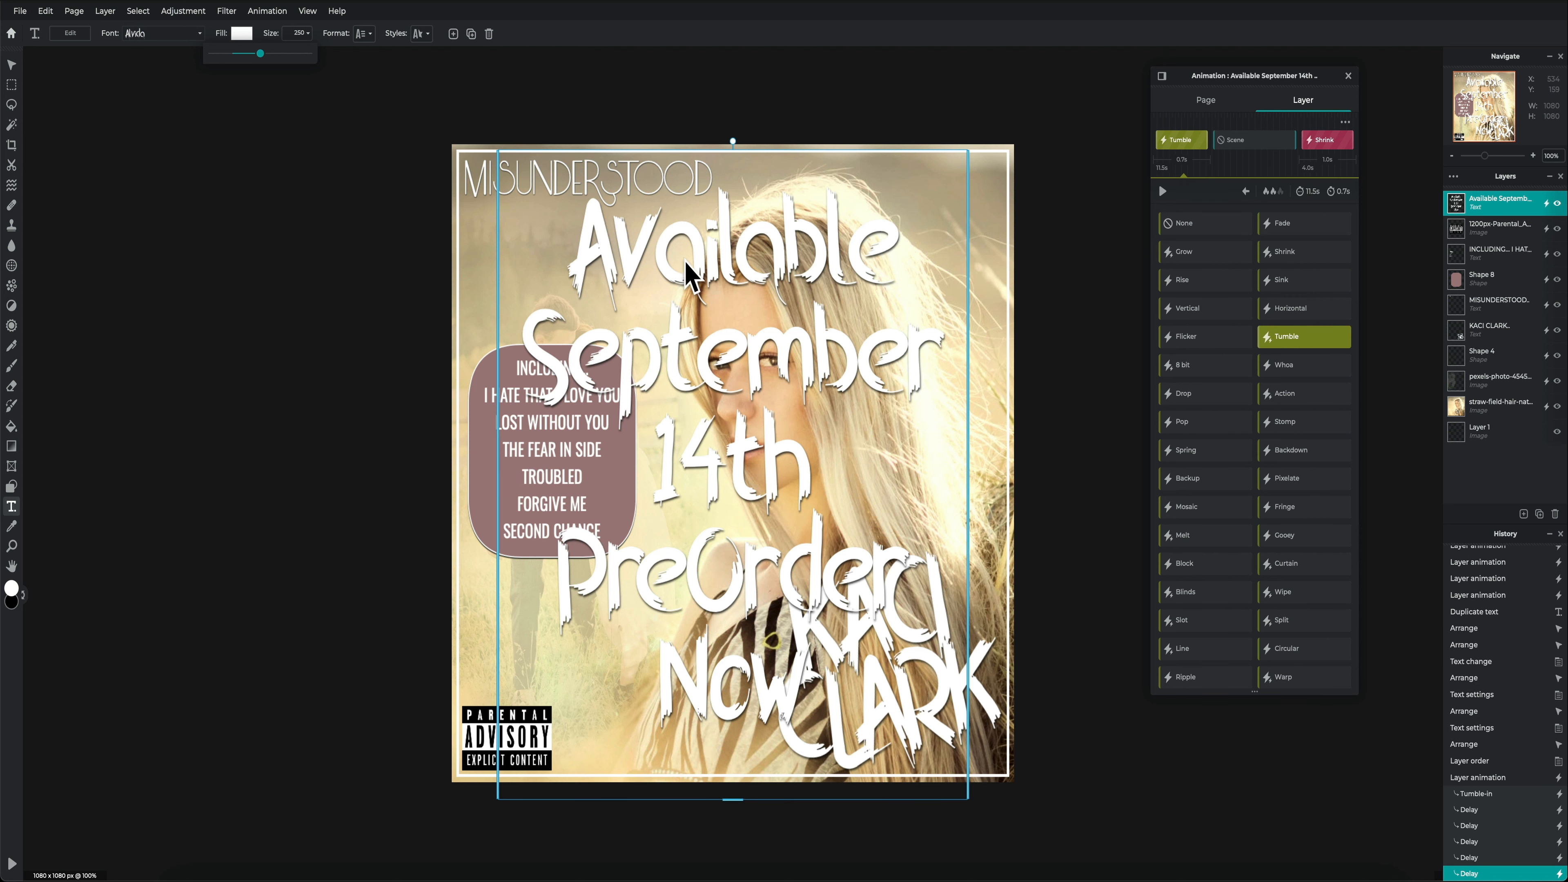
click(11, 863)
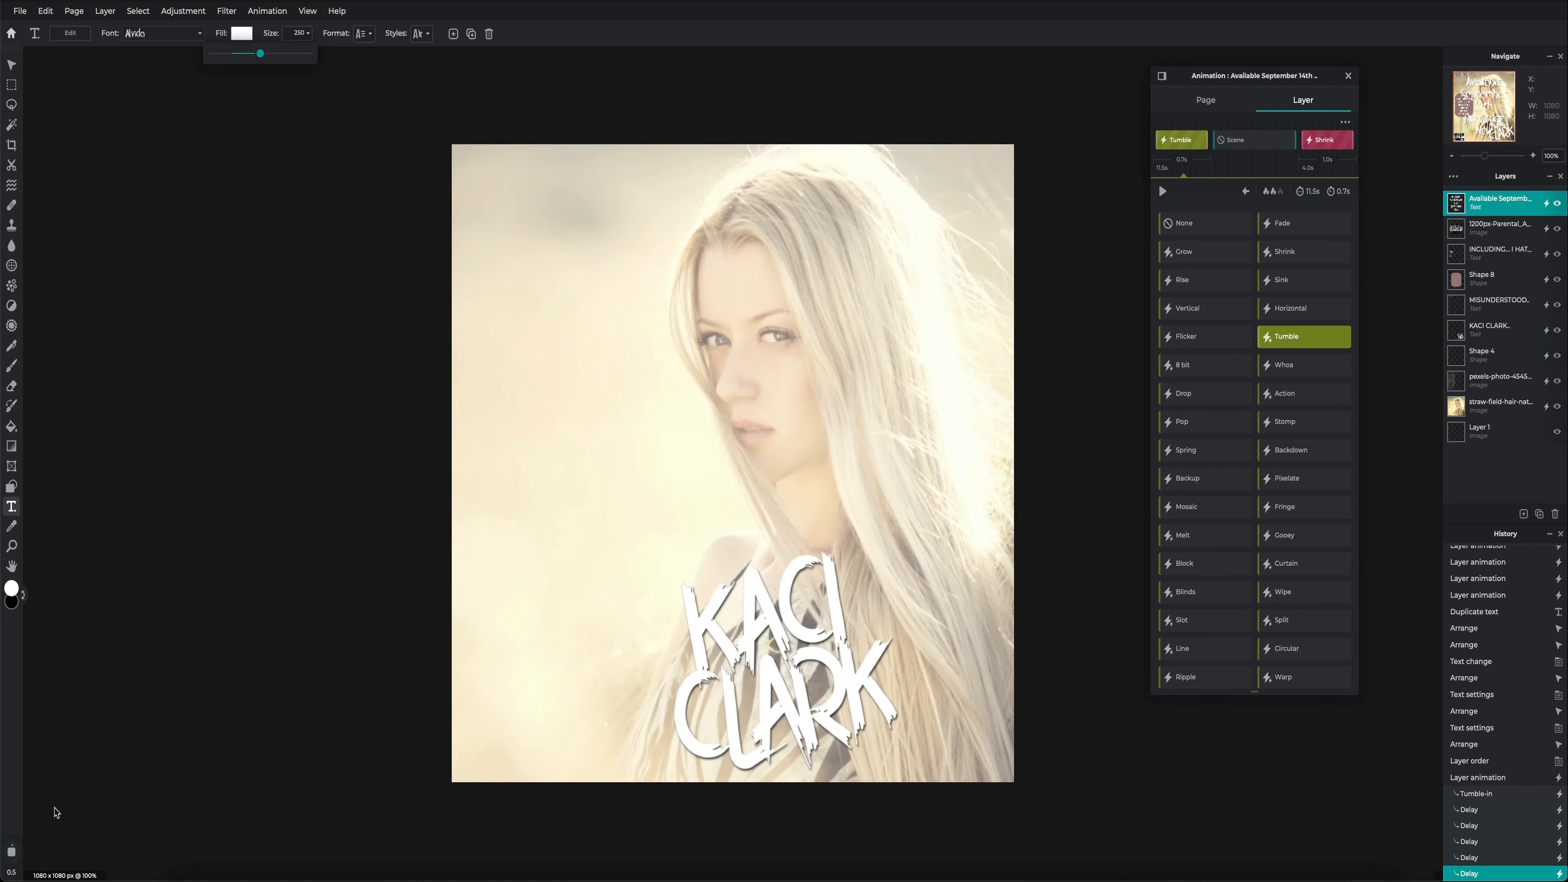